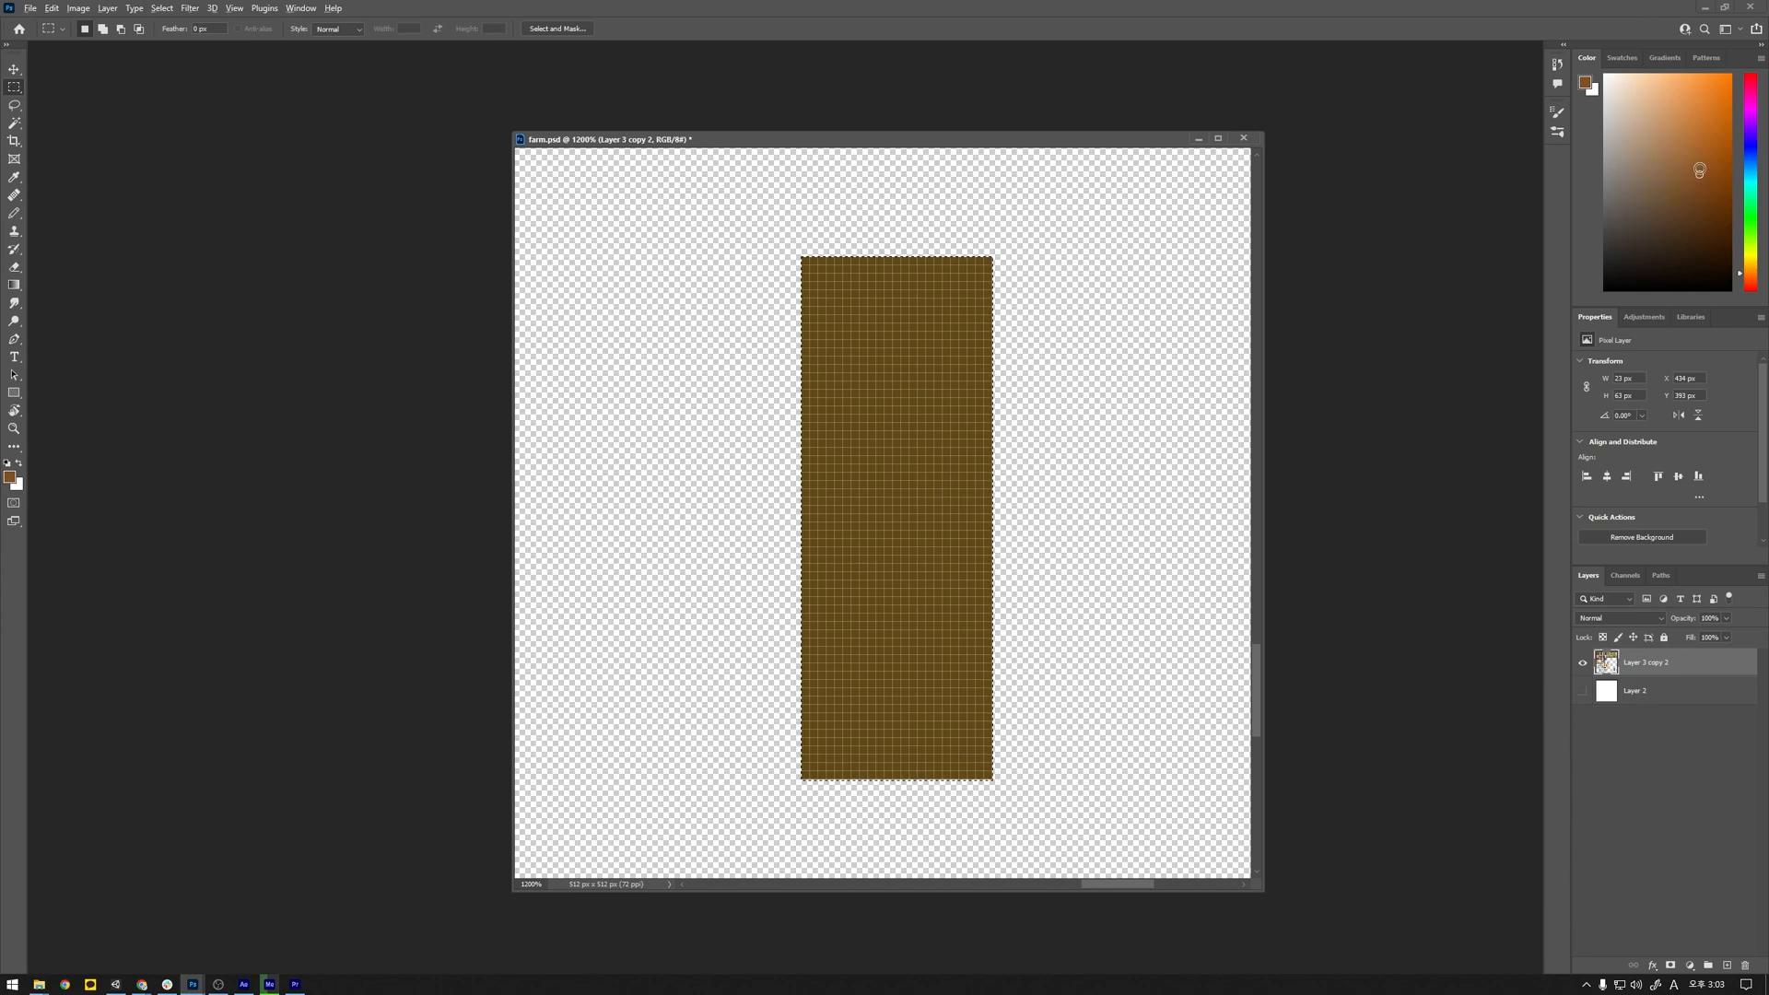
Step: Deselect the rectangle, pick a lighter orange-brown, and sketch pencil strokes across its upper part, raising the pencil opacity to 100%
key(ctrl+d)
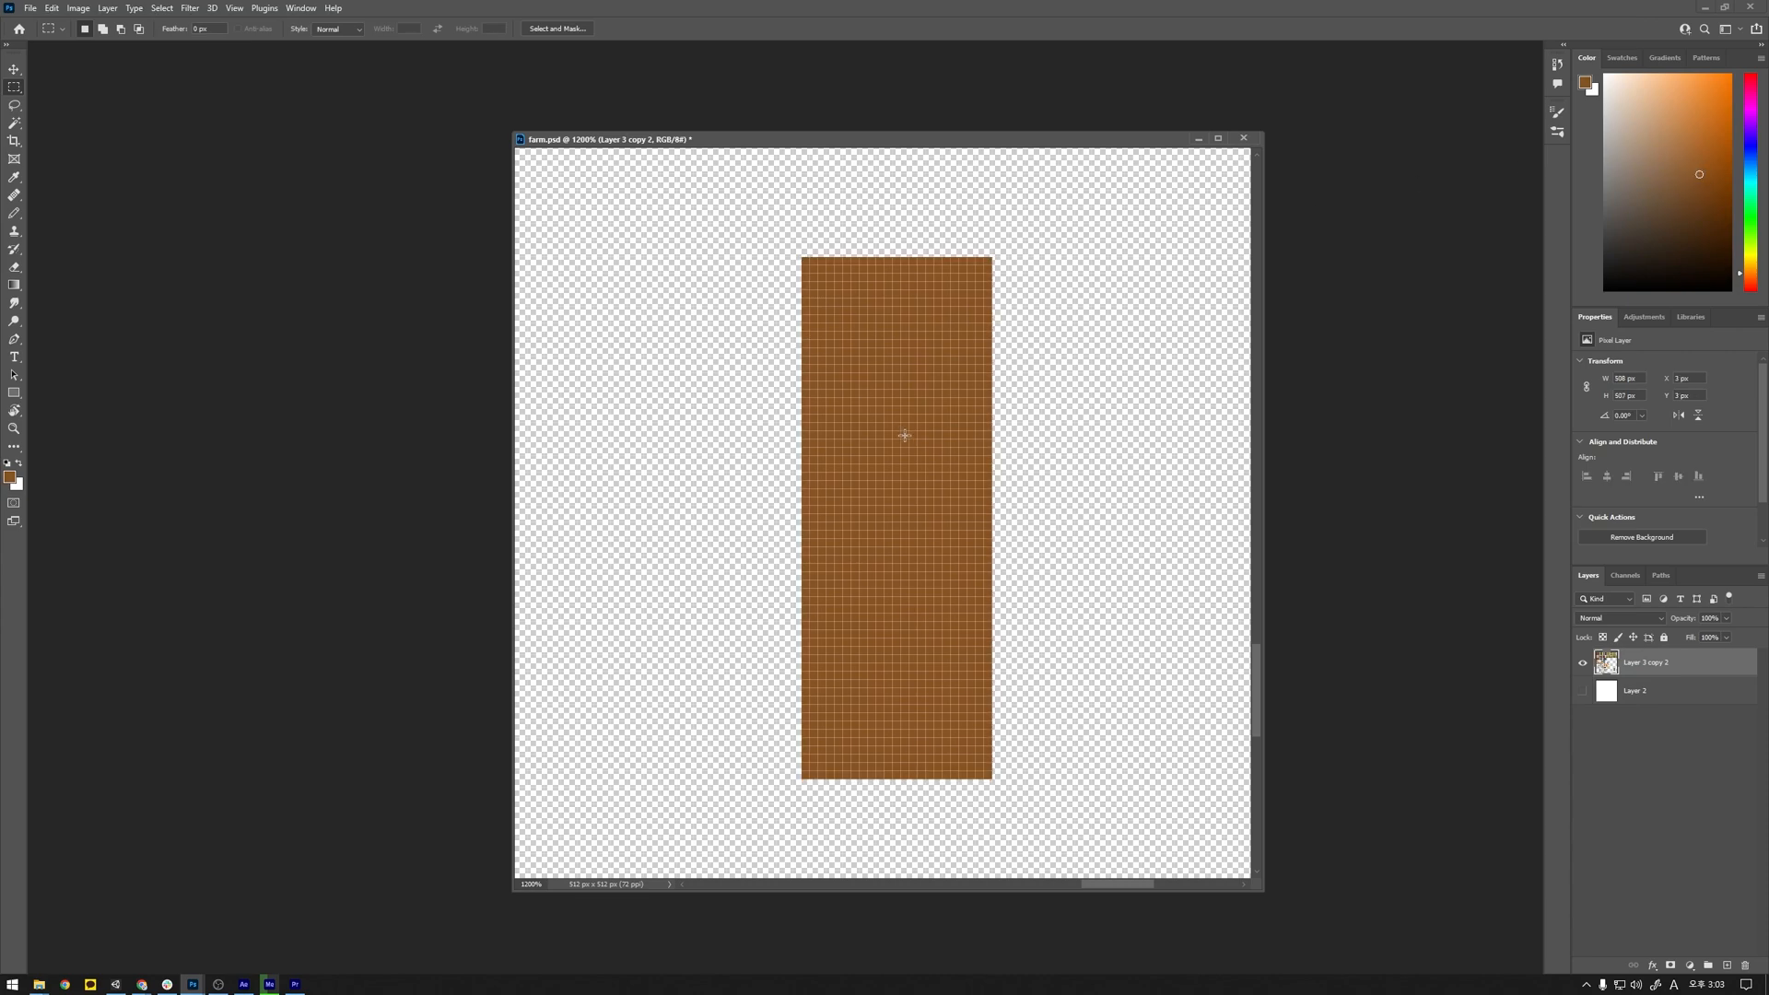
key(b)
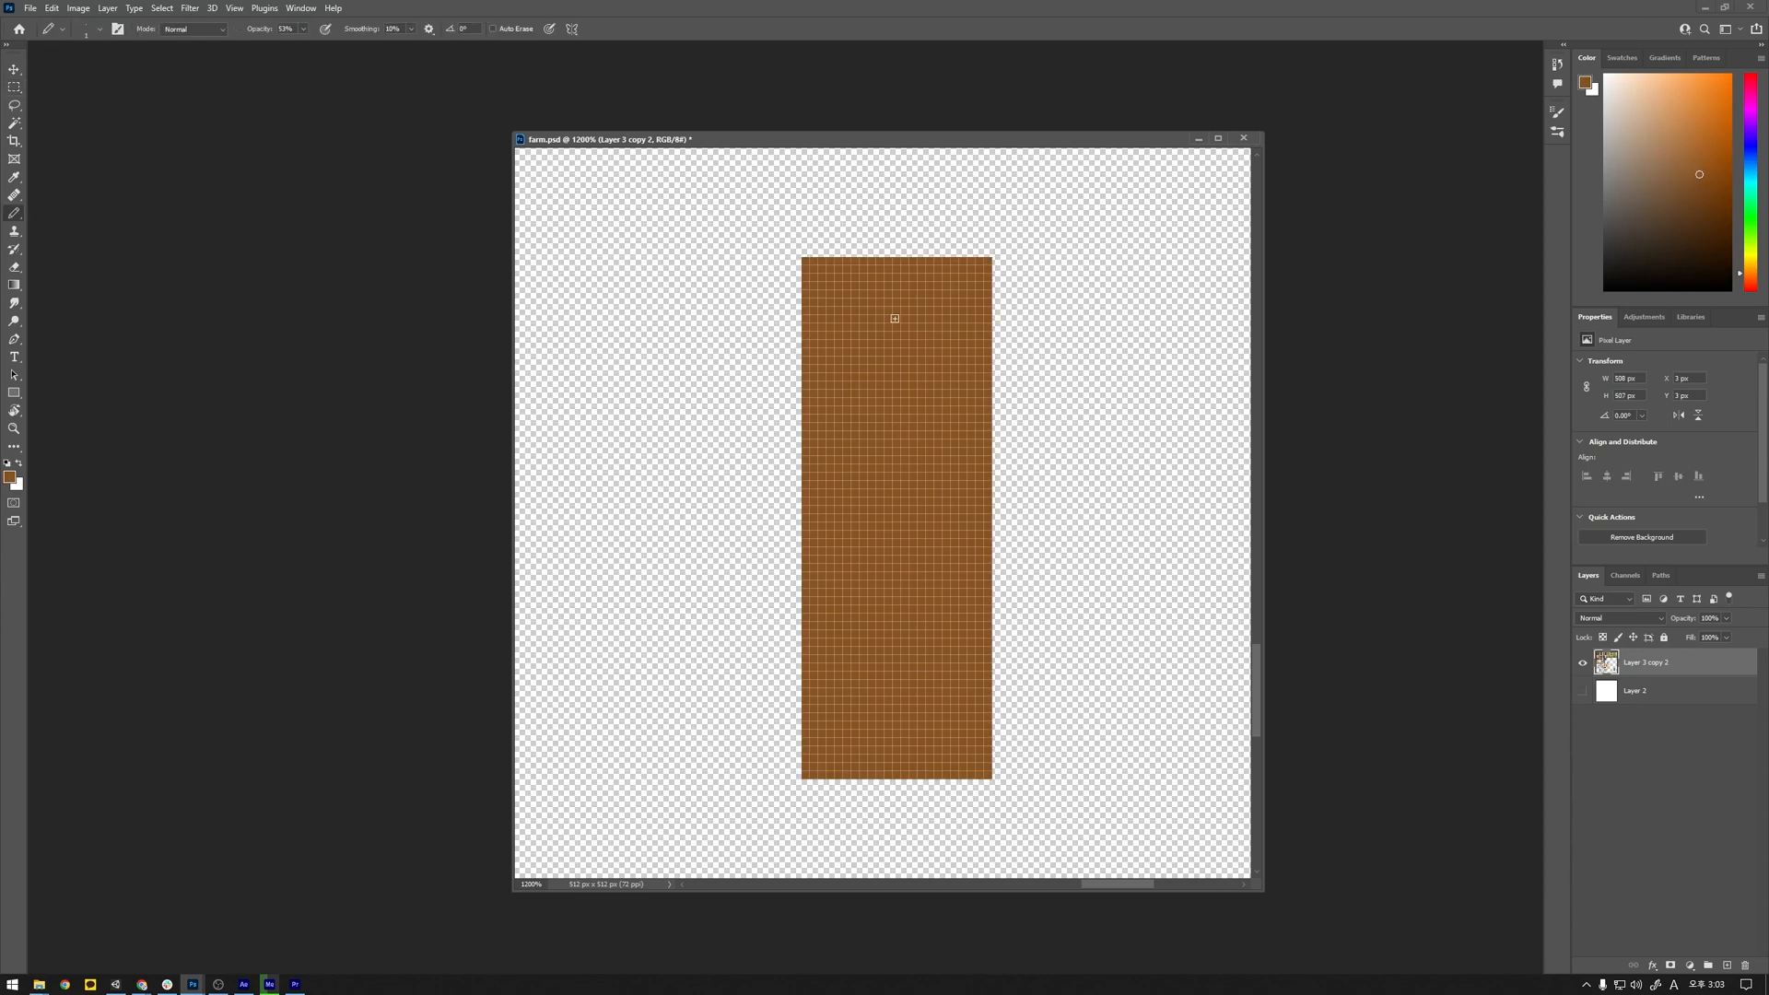
drag(1698, 174, 1691, 149)
drag(818, 335, 816, 267)
mouse_move(816, 346)
mouse_down()
mouse_move(862, 304)
mouse_move(873, 352)
mouse_up()
click(302, 32)
drag(319, 47, 446, 92)
drag(806, 339, 937, 341)
Step: Fill the top 18 px band of the brown rectangle with the lighter orange-brown
key(m)
drag(801, 258, 984, 401)
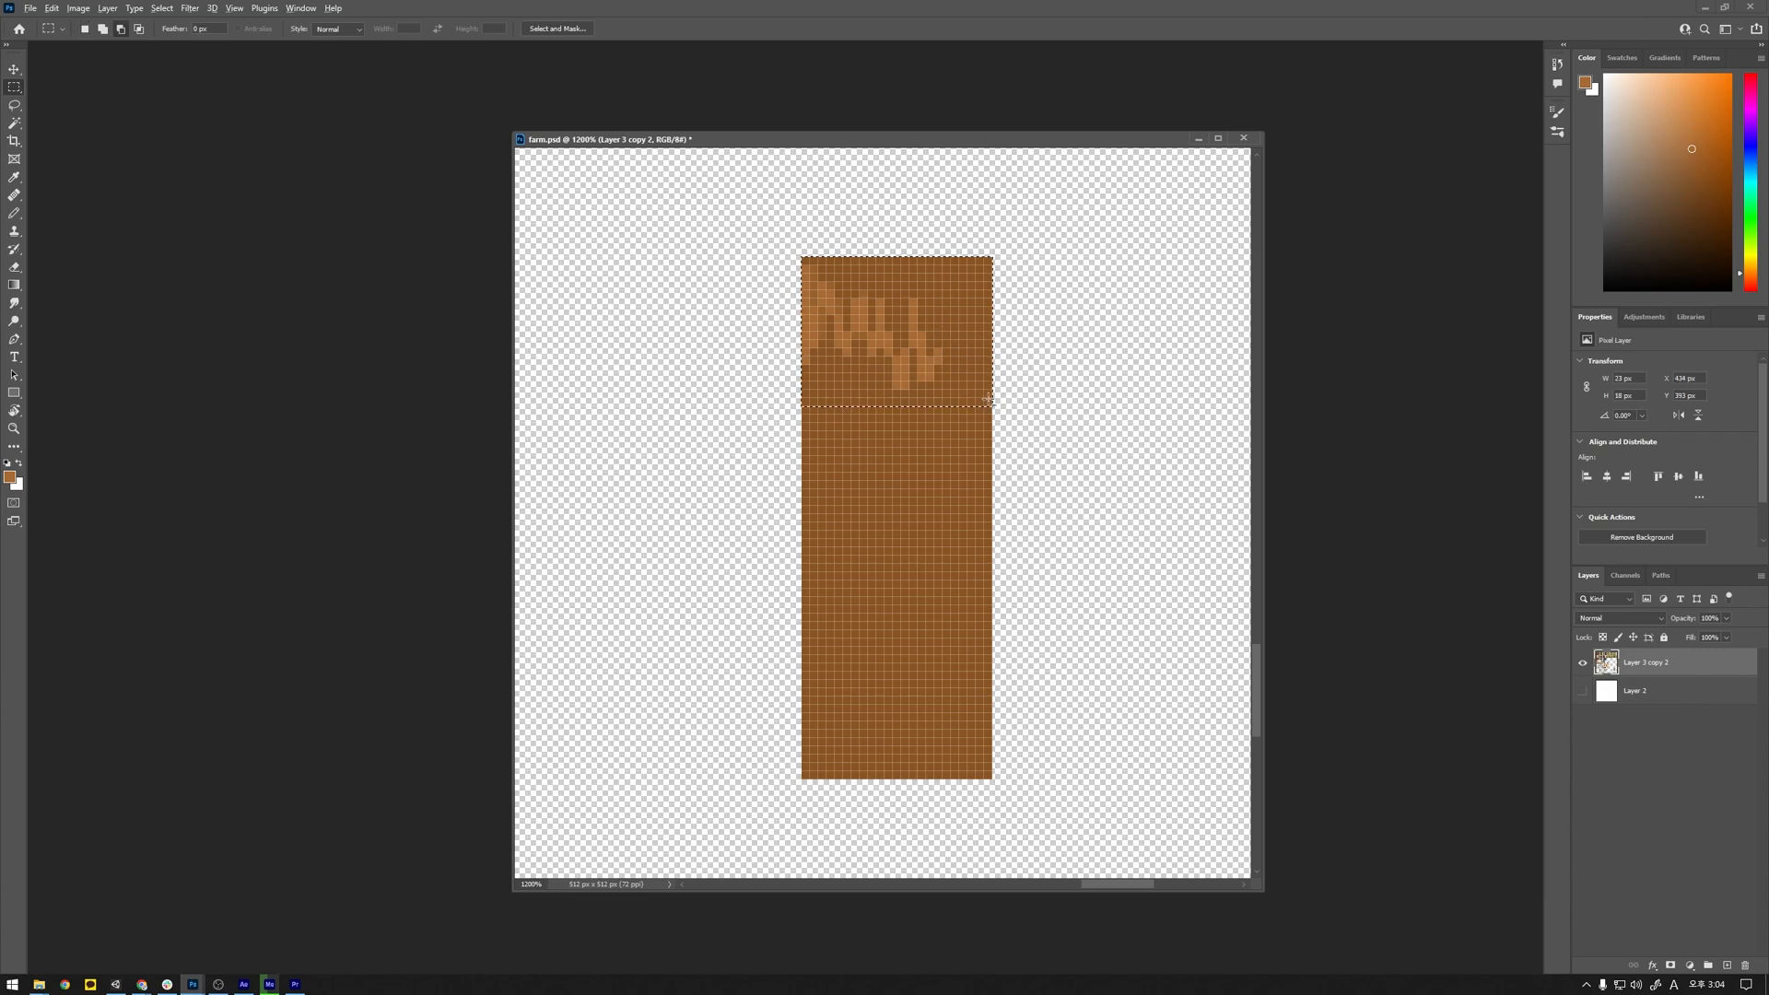
key(alt+BackSpace)
key(ctrl+d)
Step: Fill the rectangle's bottom third with a dark reddish brown and smudge the borders between the three colour bands
drag(802, 606, 993, 780)
key(b)
alt+click(939, 691)
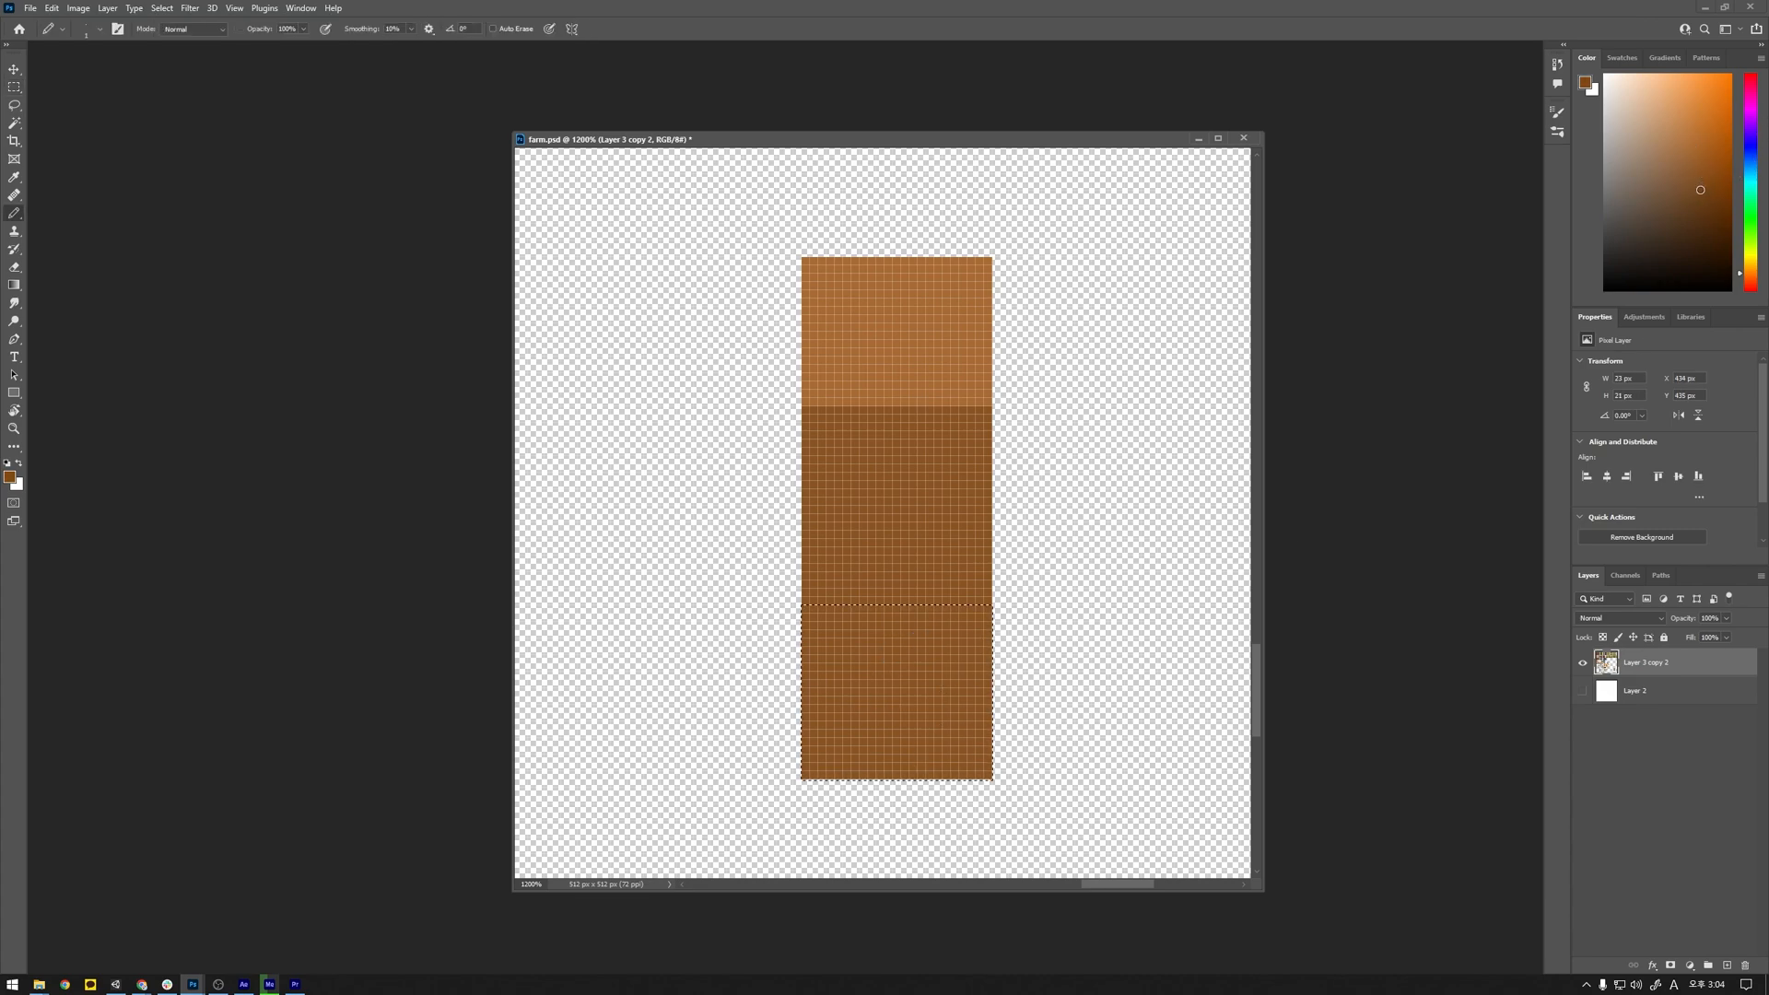
click(1738, 275)
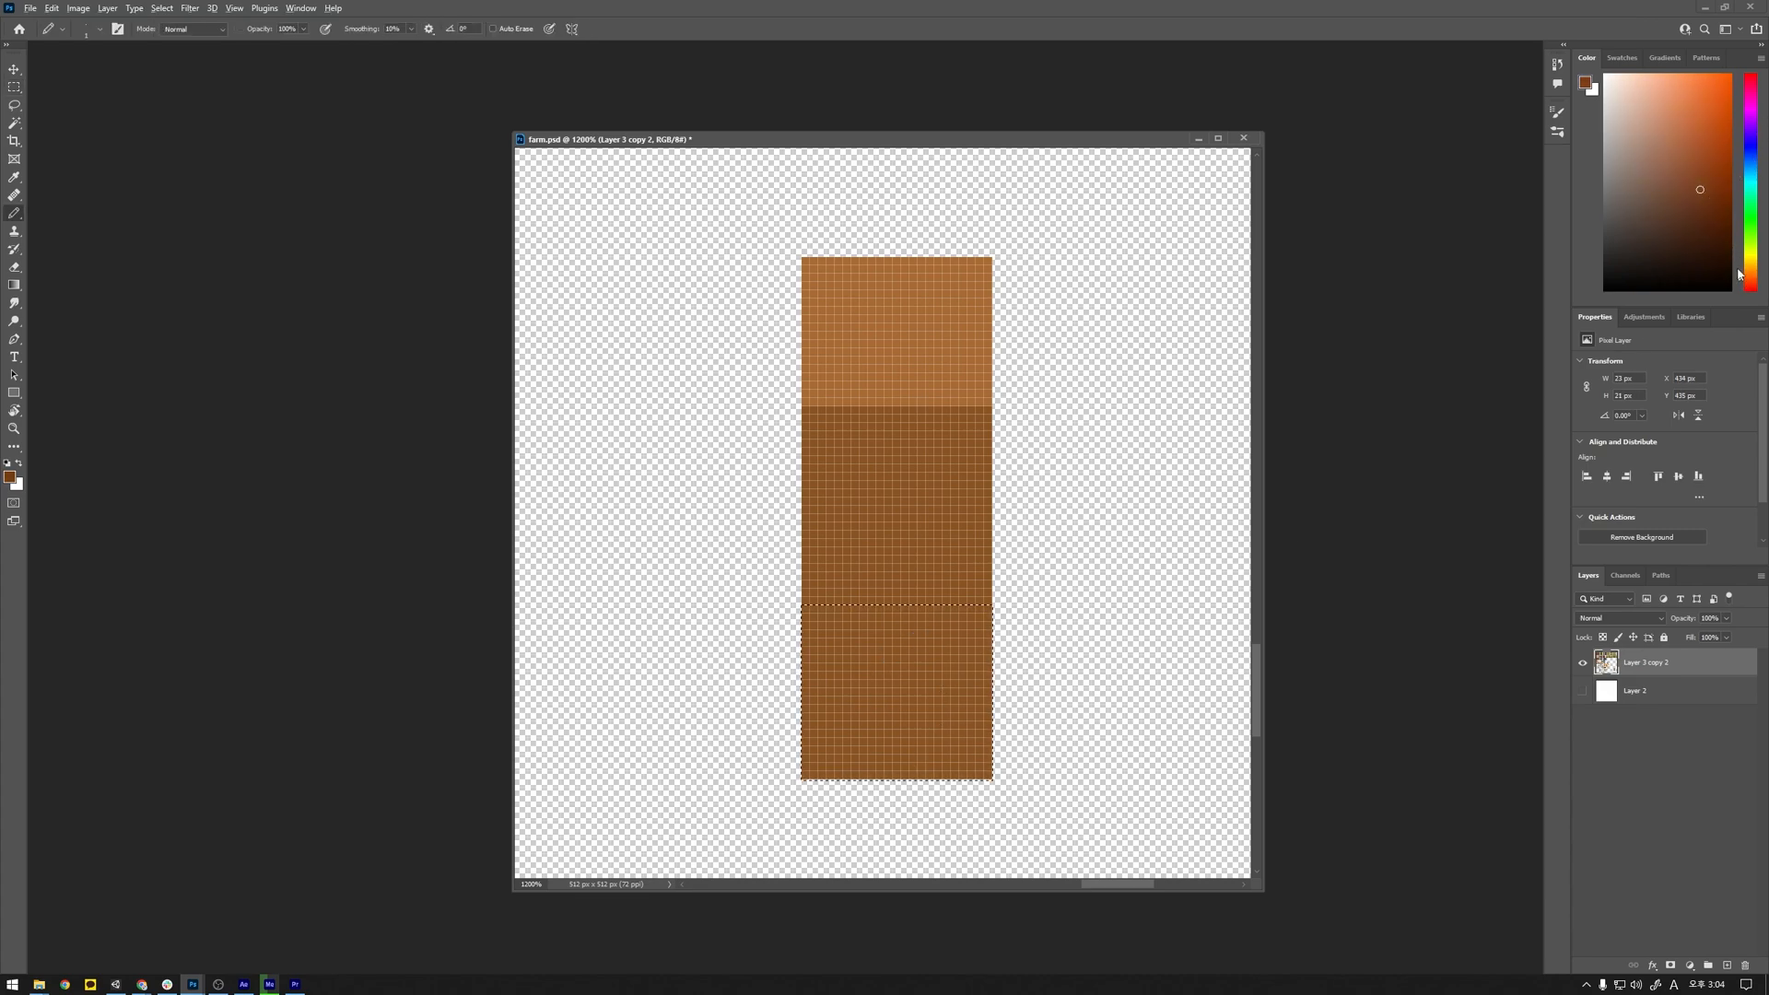
key(alt+BackSpace)
key(ctrl+d)
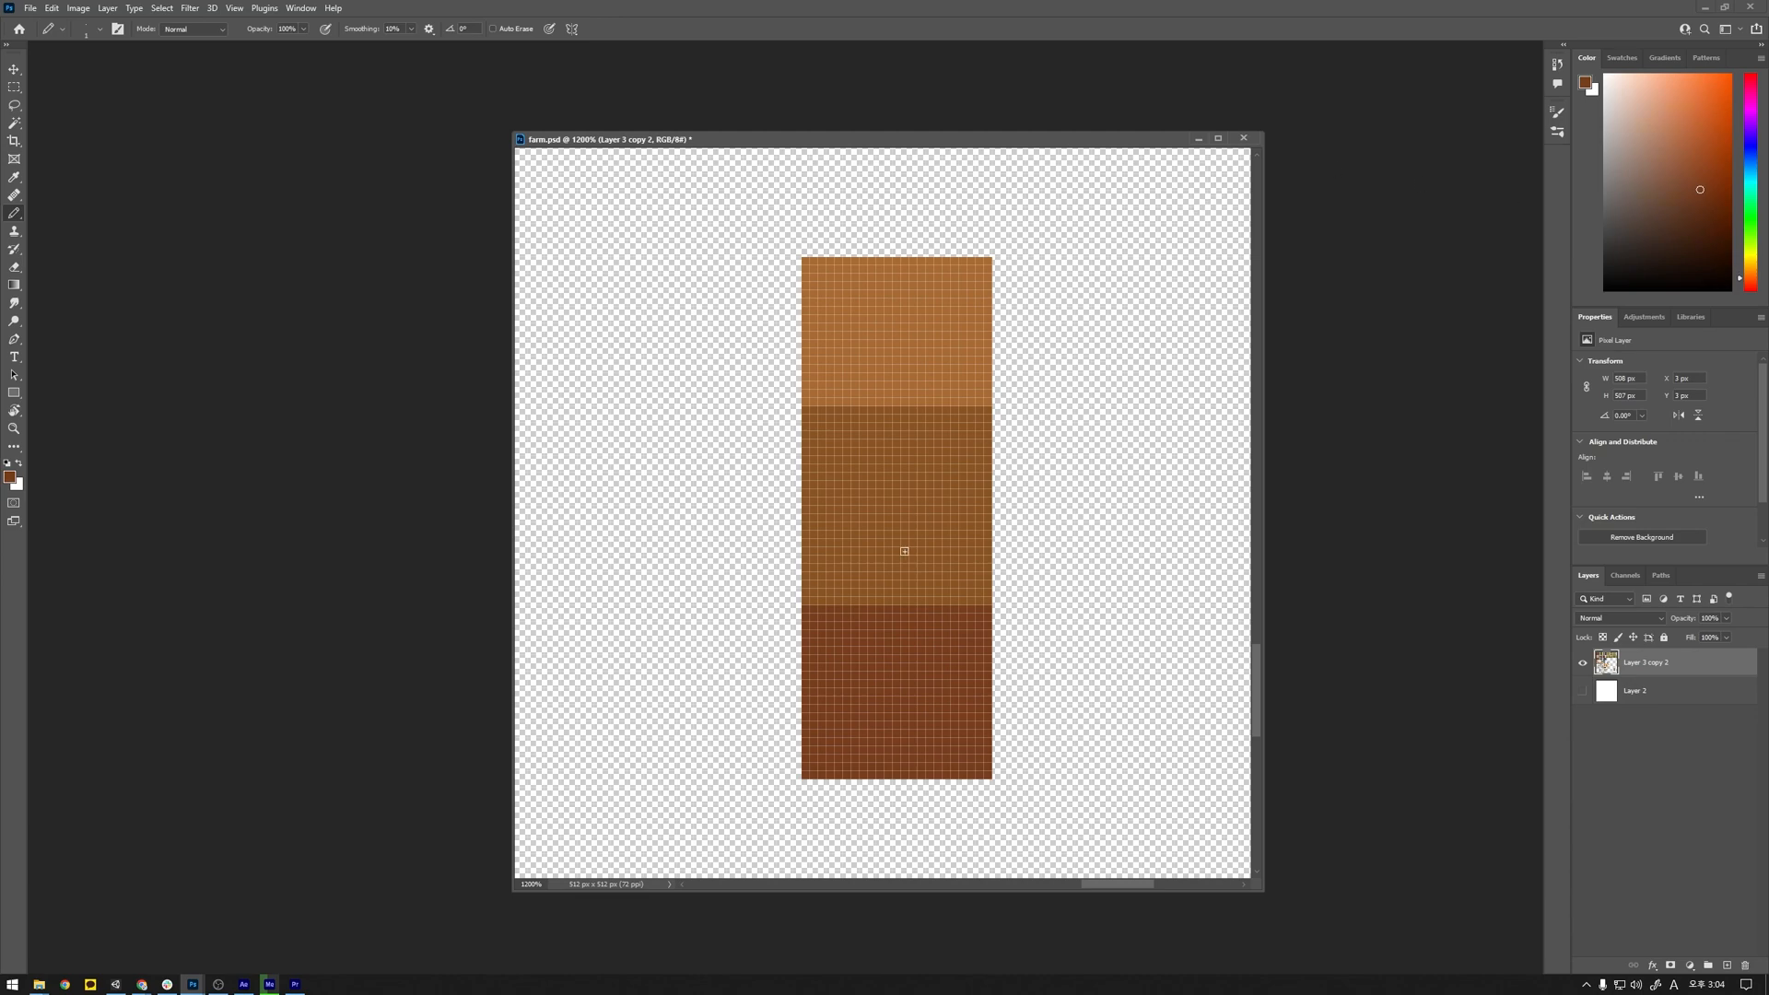
click(11, 302)
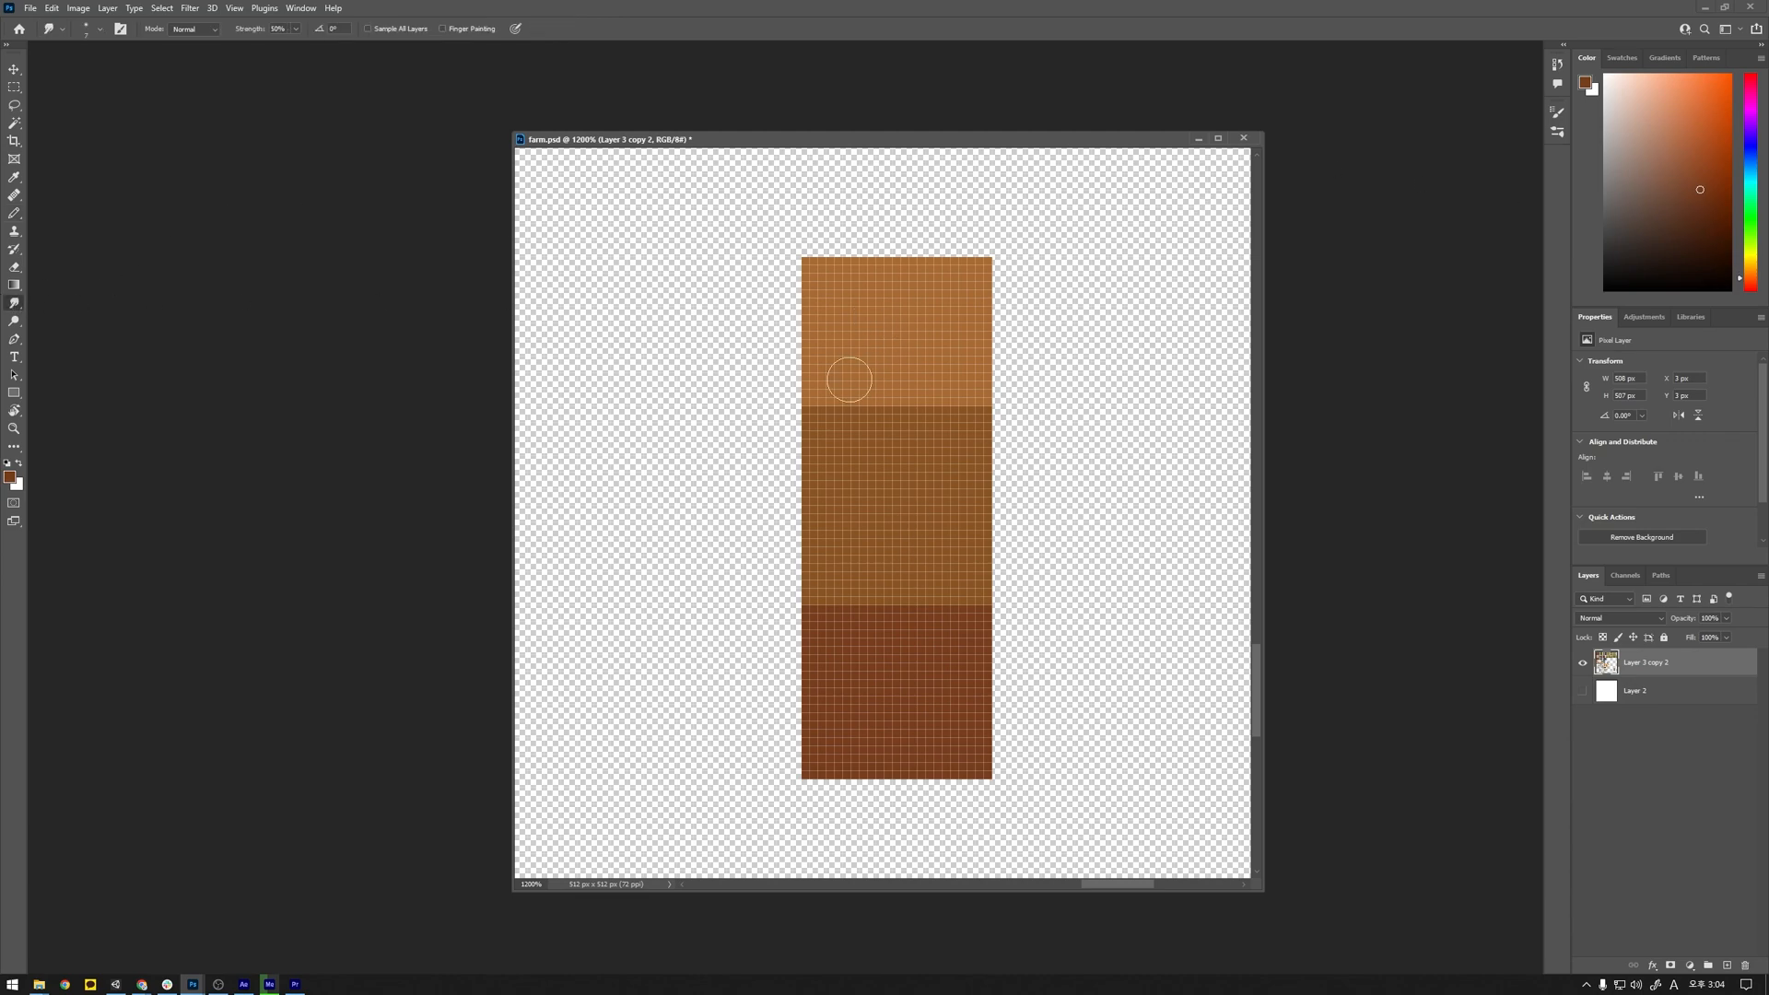
mouse_move(838, 434)
mouse_down()
mouse_move(900, 395)
mouse_move(947, 423)
mouse_move(951, 383)
mouse_move(959, 460)
mouse_move(896, 611)
mouse_move(837, 553)
mouse_move(851, 607)
mouse_move(952, 636)
mouse_move(948, 596)
mouse_up()
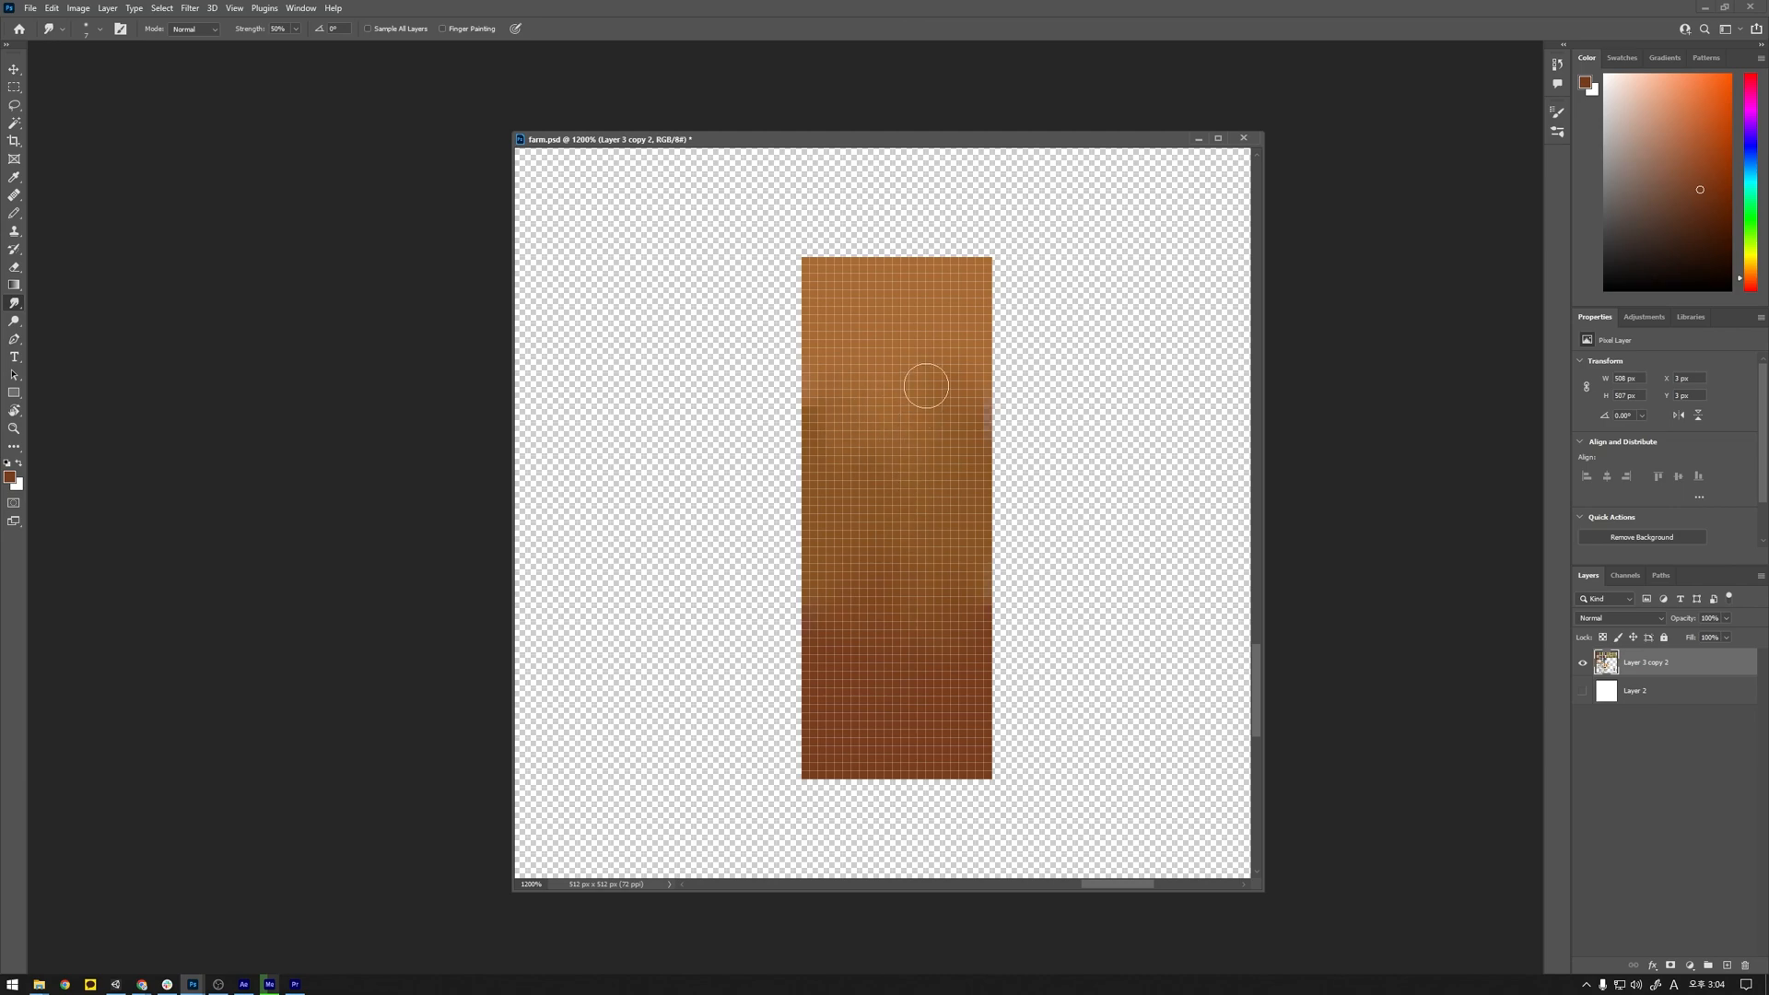
Step: Draw a one-pixel near-black outline with the Pencil along all four edges of the rectangle
key(b)
drag(1700, 189, 1721, 248)
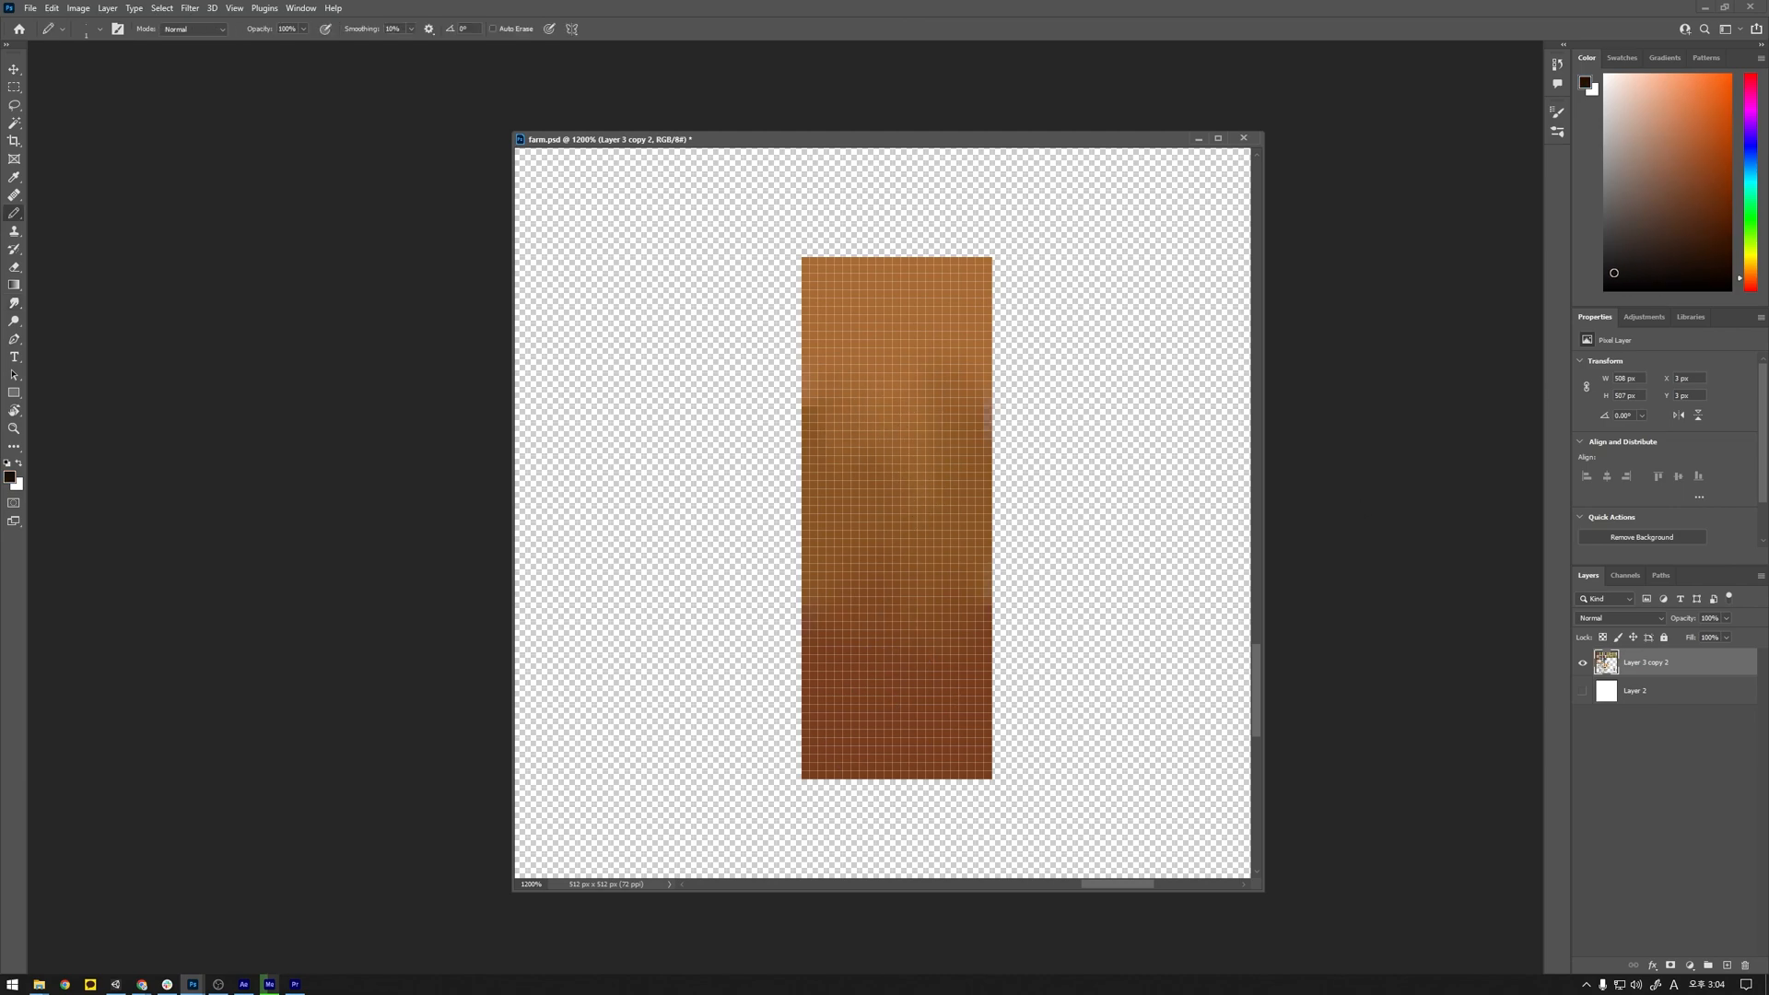
drag(804, 264, 805, 730)
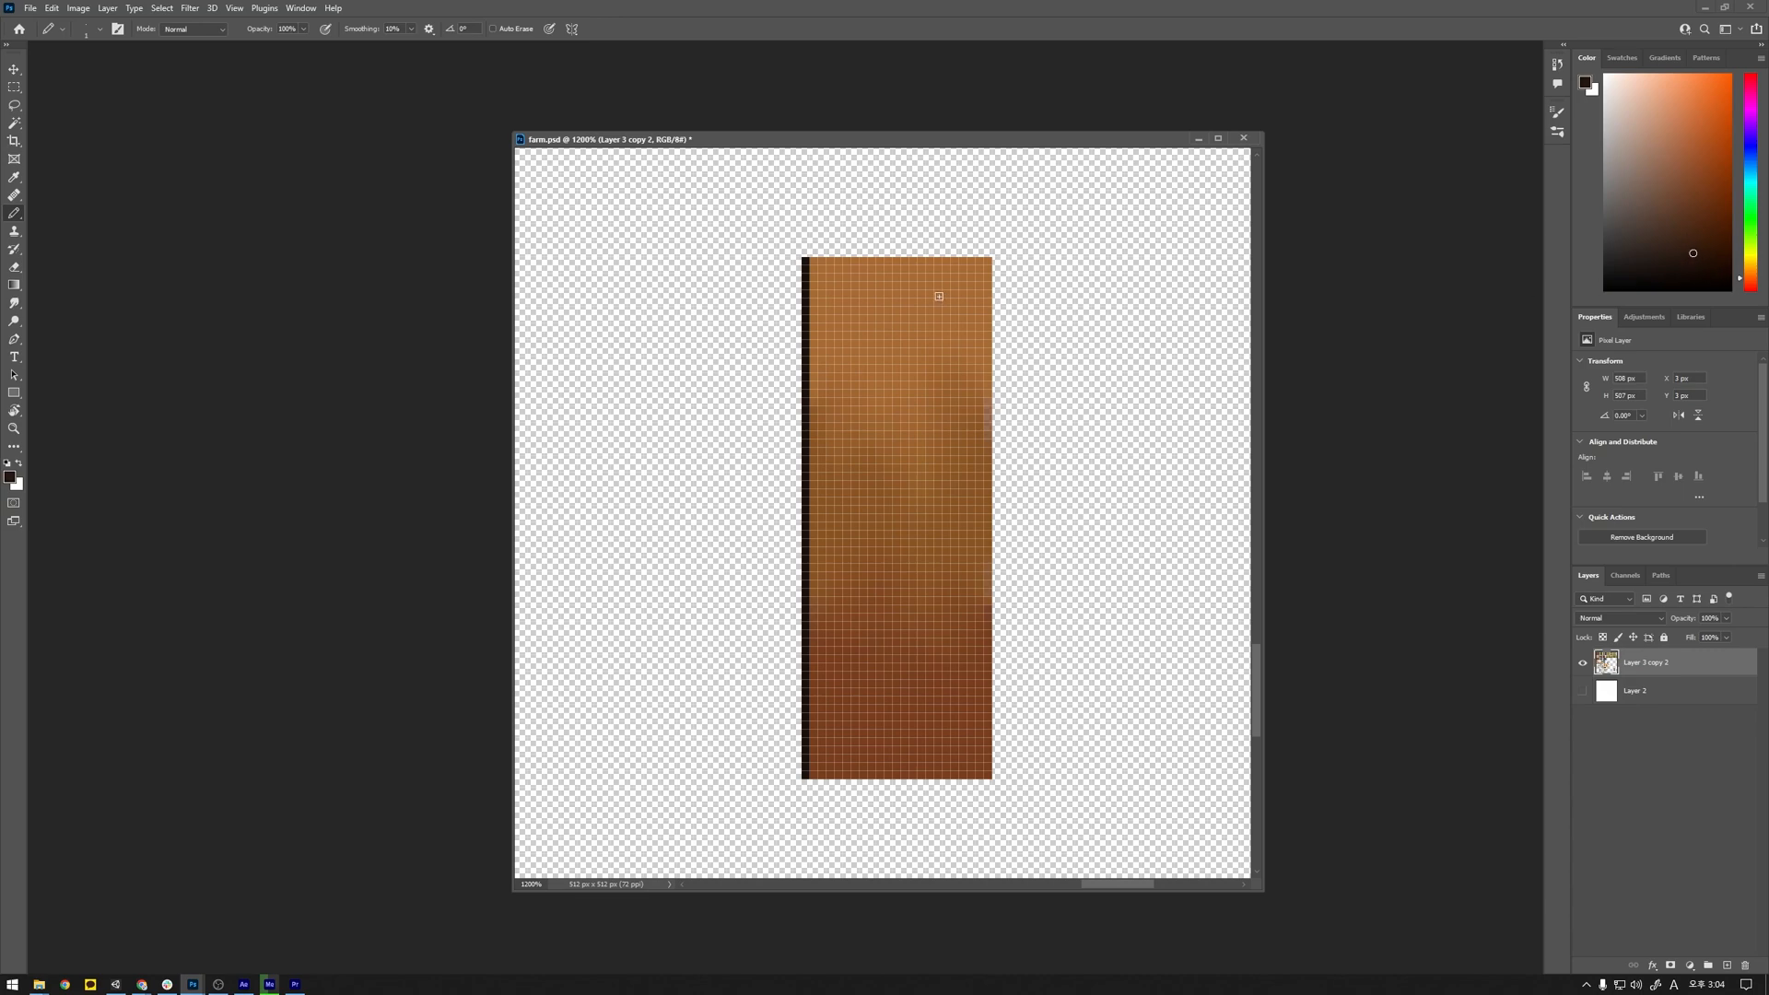
mouse_move(808, 260)
mouse_down()
mouse_move(997, 277)
mouse_move(812, 261)
mouse_up()
key(ctrl+z)
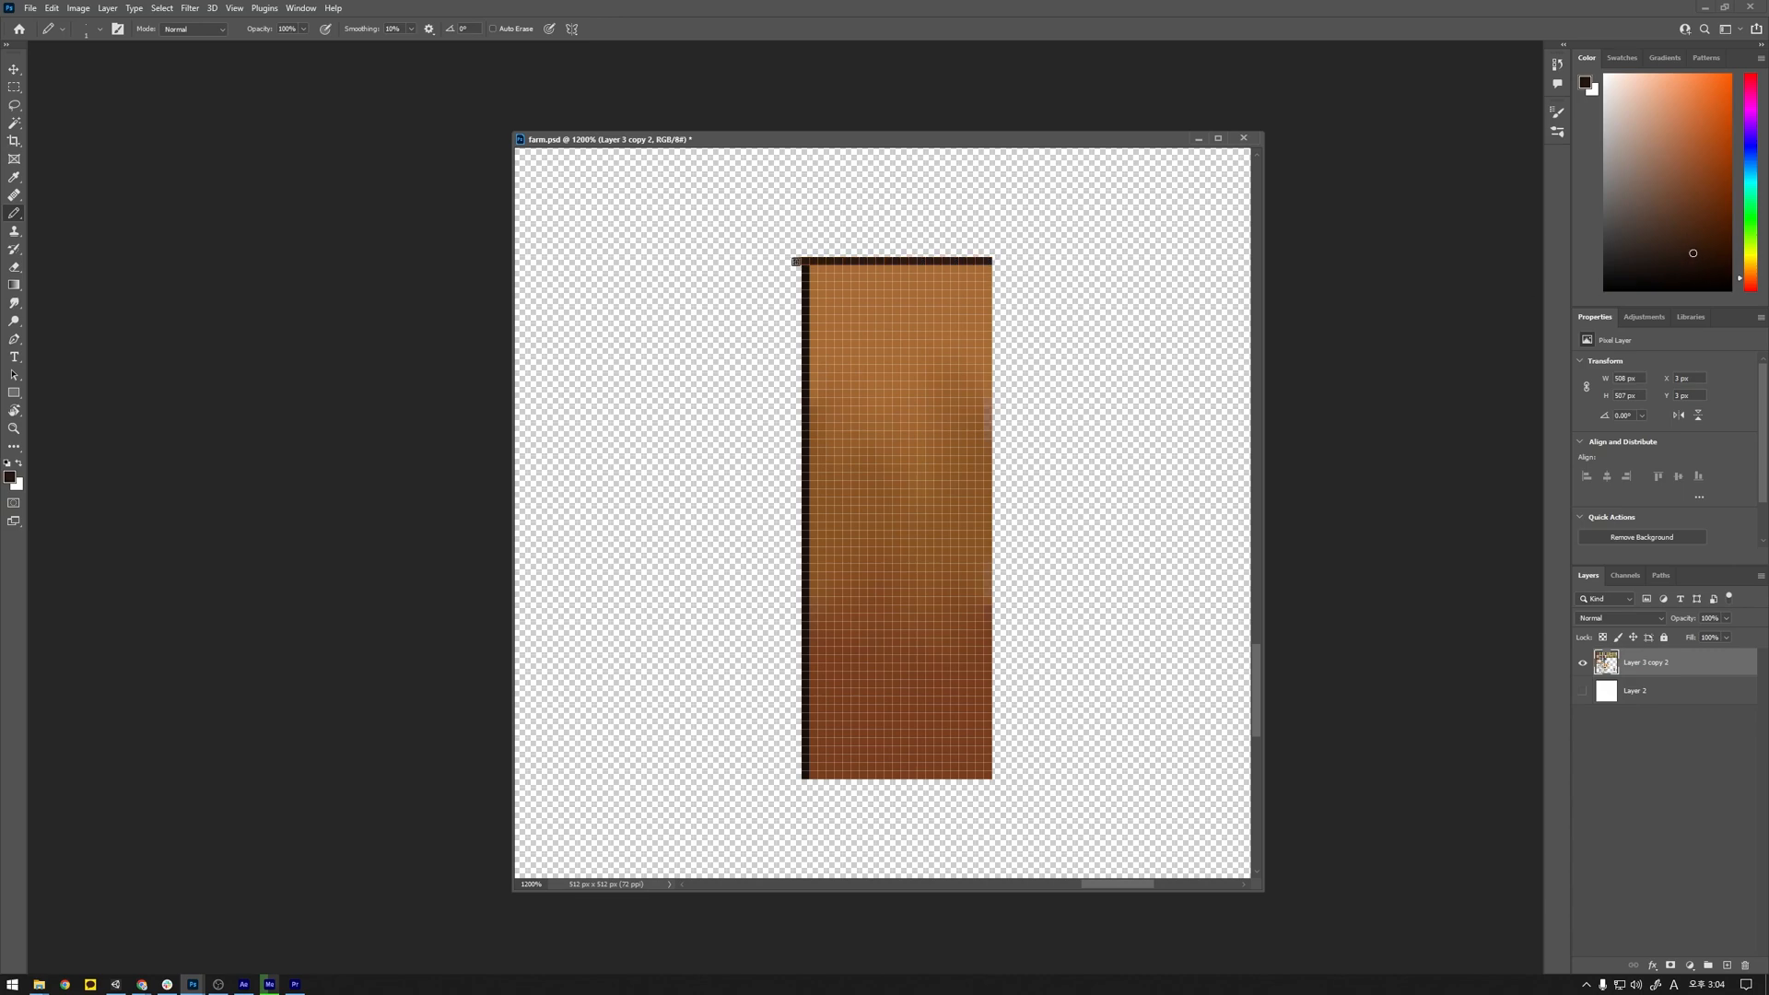
drag(982, 264, 987, 697)
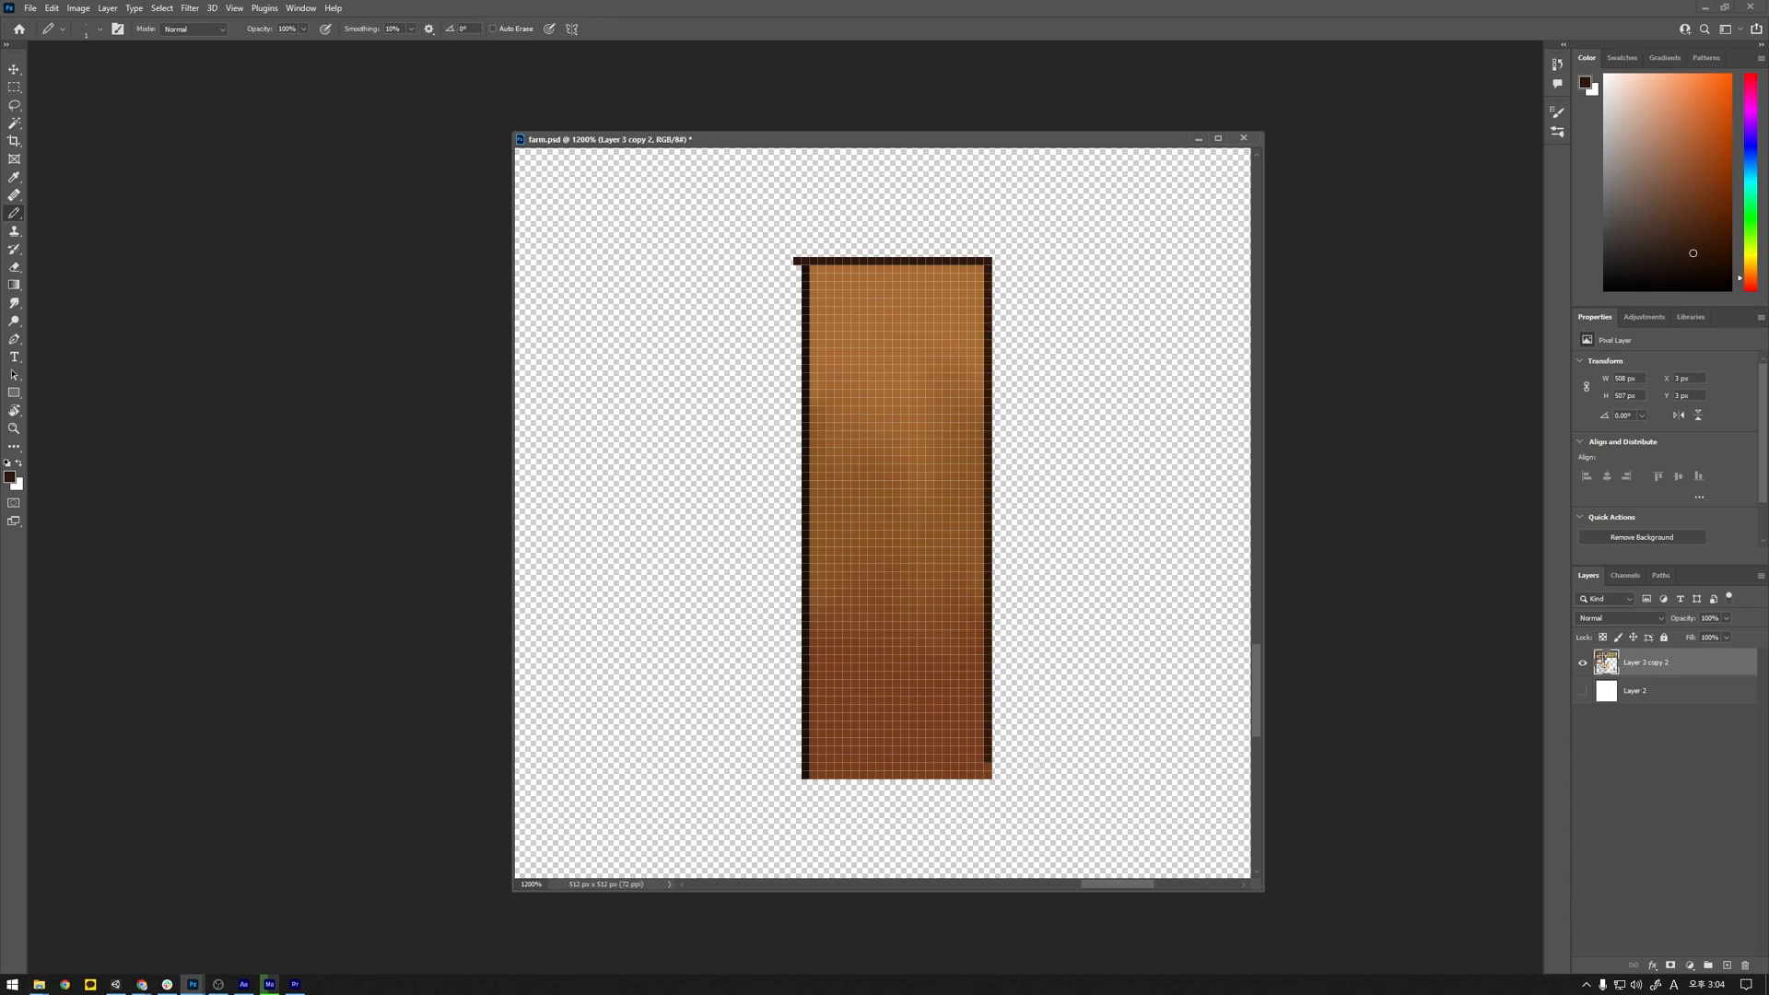
drag(912, 770, 814, 769)
Step: Draw four vertical reddish-brown wood grain lines inside the outline, and clean up the stray pixels at the top border
alt+click(841, 526)
drag(838, 594, 838, 506)
drag(859, 315, 863, 586)
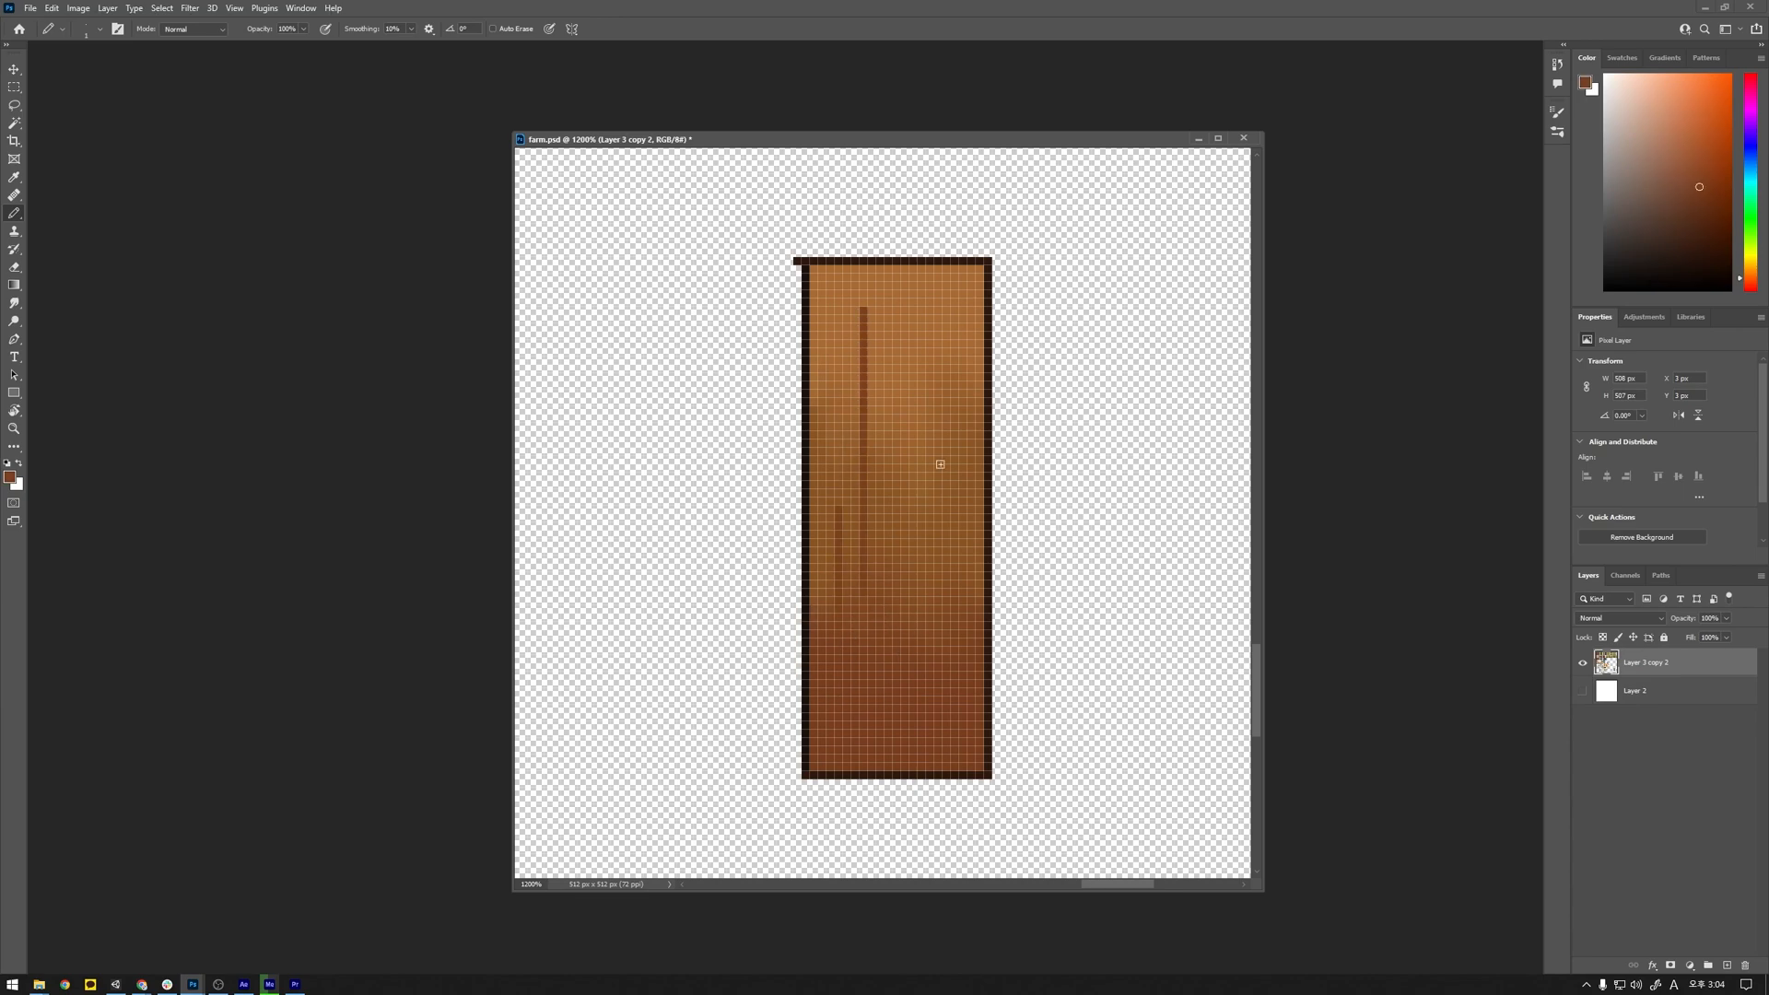
drag(937, 262, 937, 579)
drag(964, 490, 964, 588)
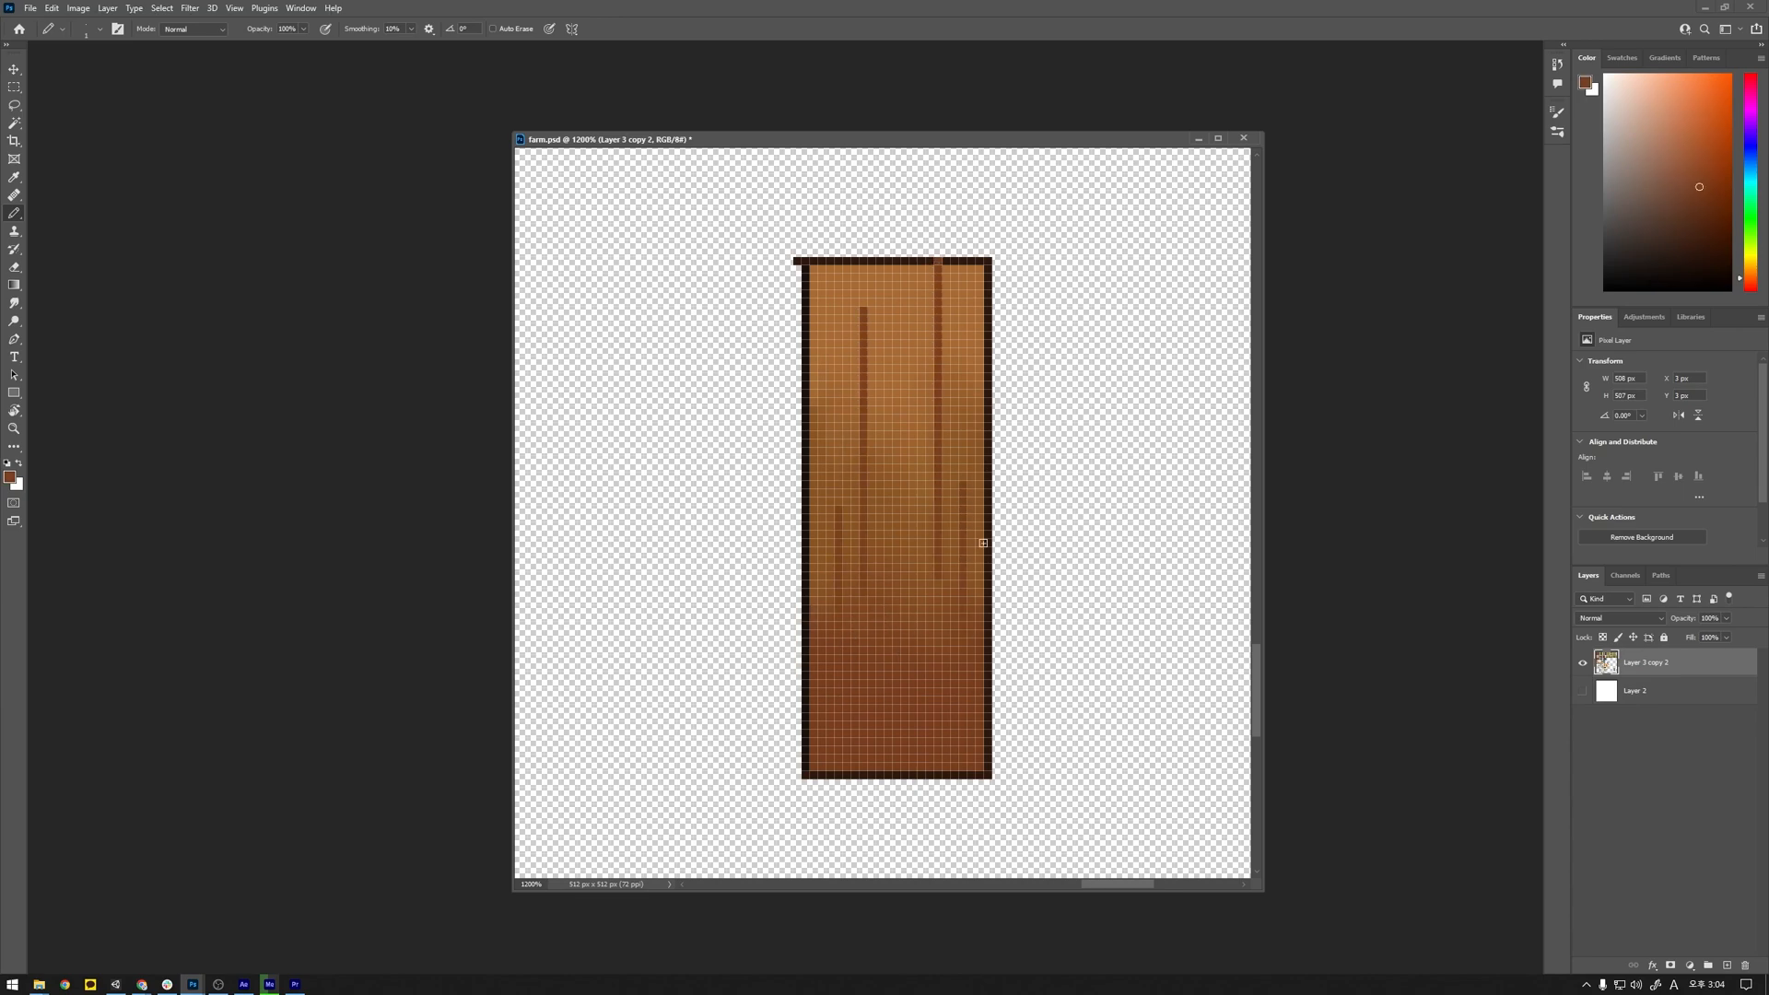
alt+click(946, 262)
click(937, 262)
key(e)
Step: Lower the pencil opacity and add short irregular grain strokes in the sampled reddish brown over the upper half of the plank
key(b)
alt+click(867, 406)
click(274, 44)
drag(895, 425, 889, 487)
mouse_move(906, 556)
mouse_down()
mouse_move(906, 466)
mouse_move(948, 495)
mouse_up()
drag(960, 303, 963, 396)
mouse_move(970, 422)
mouse_down()
mouse_move(970, 352)
mouse_move(962, 450)
mouse_up()
mouse_move(920, 271)
mouse_down()
mouse_move(917, 451)
mouse_move(901, 367)
mouse_move(827, 324)
mouse_up()
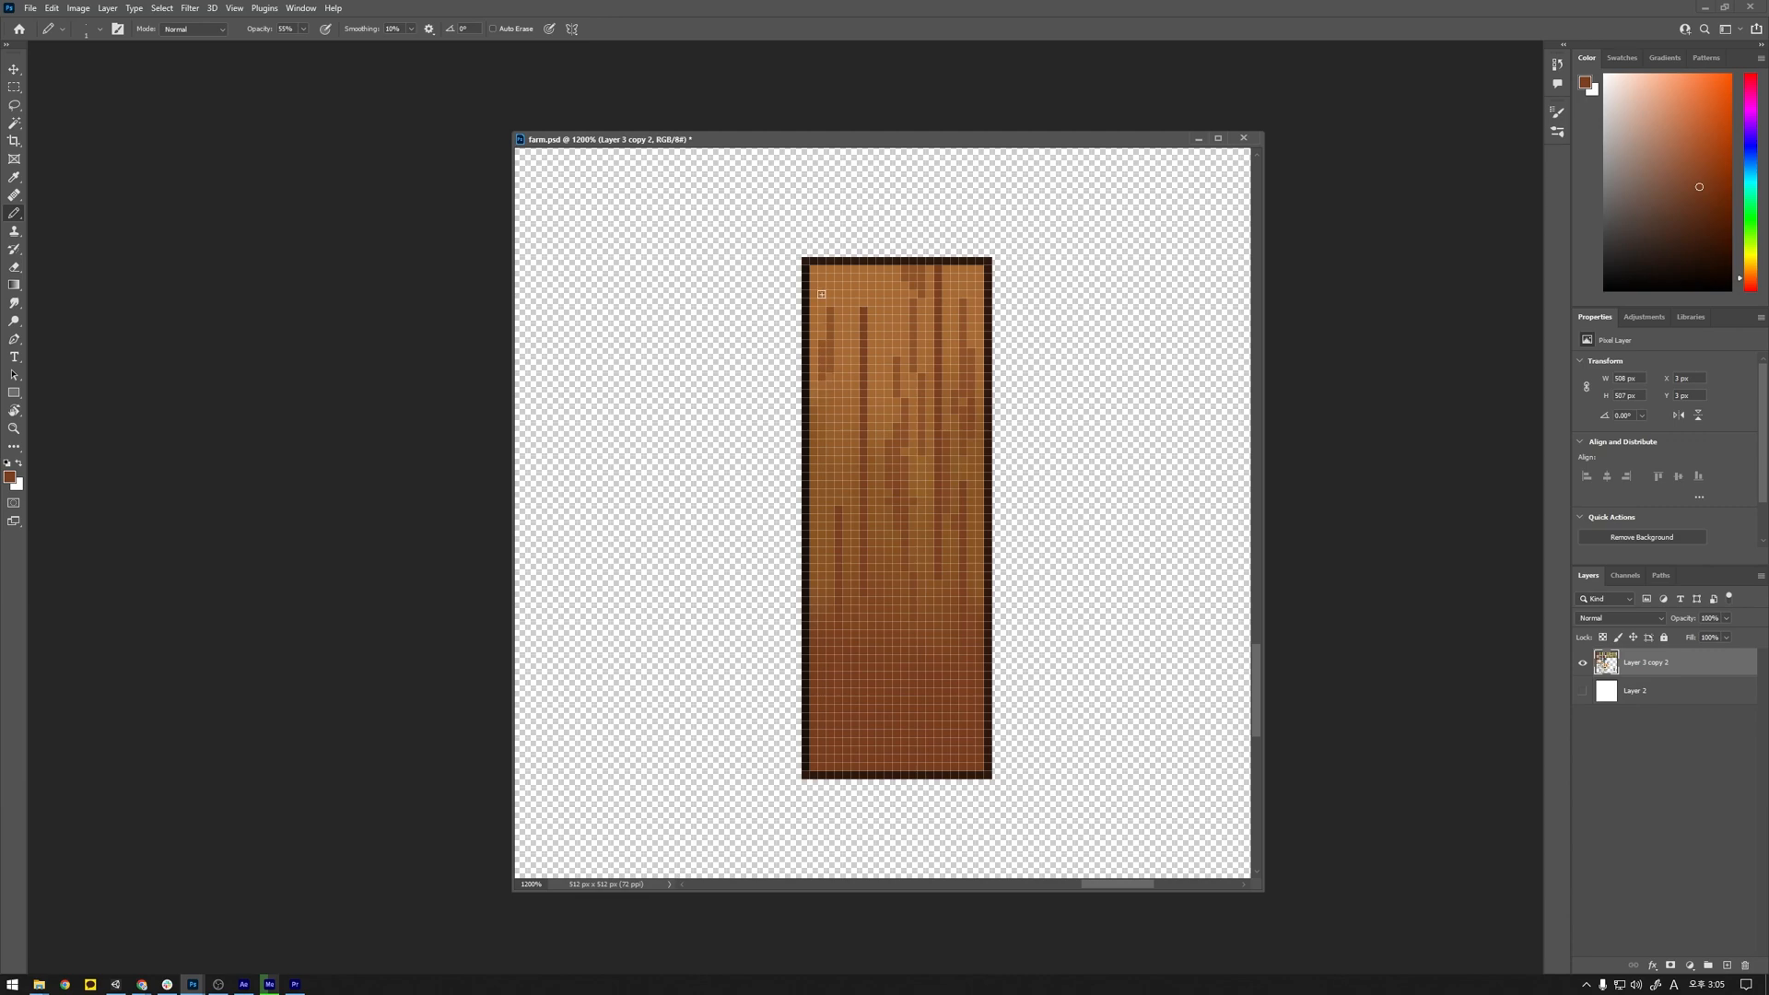
Step: Sample the light wood brown and paint over parts of the short grain strokes to break them up
alt+click(900, 405)
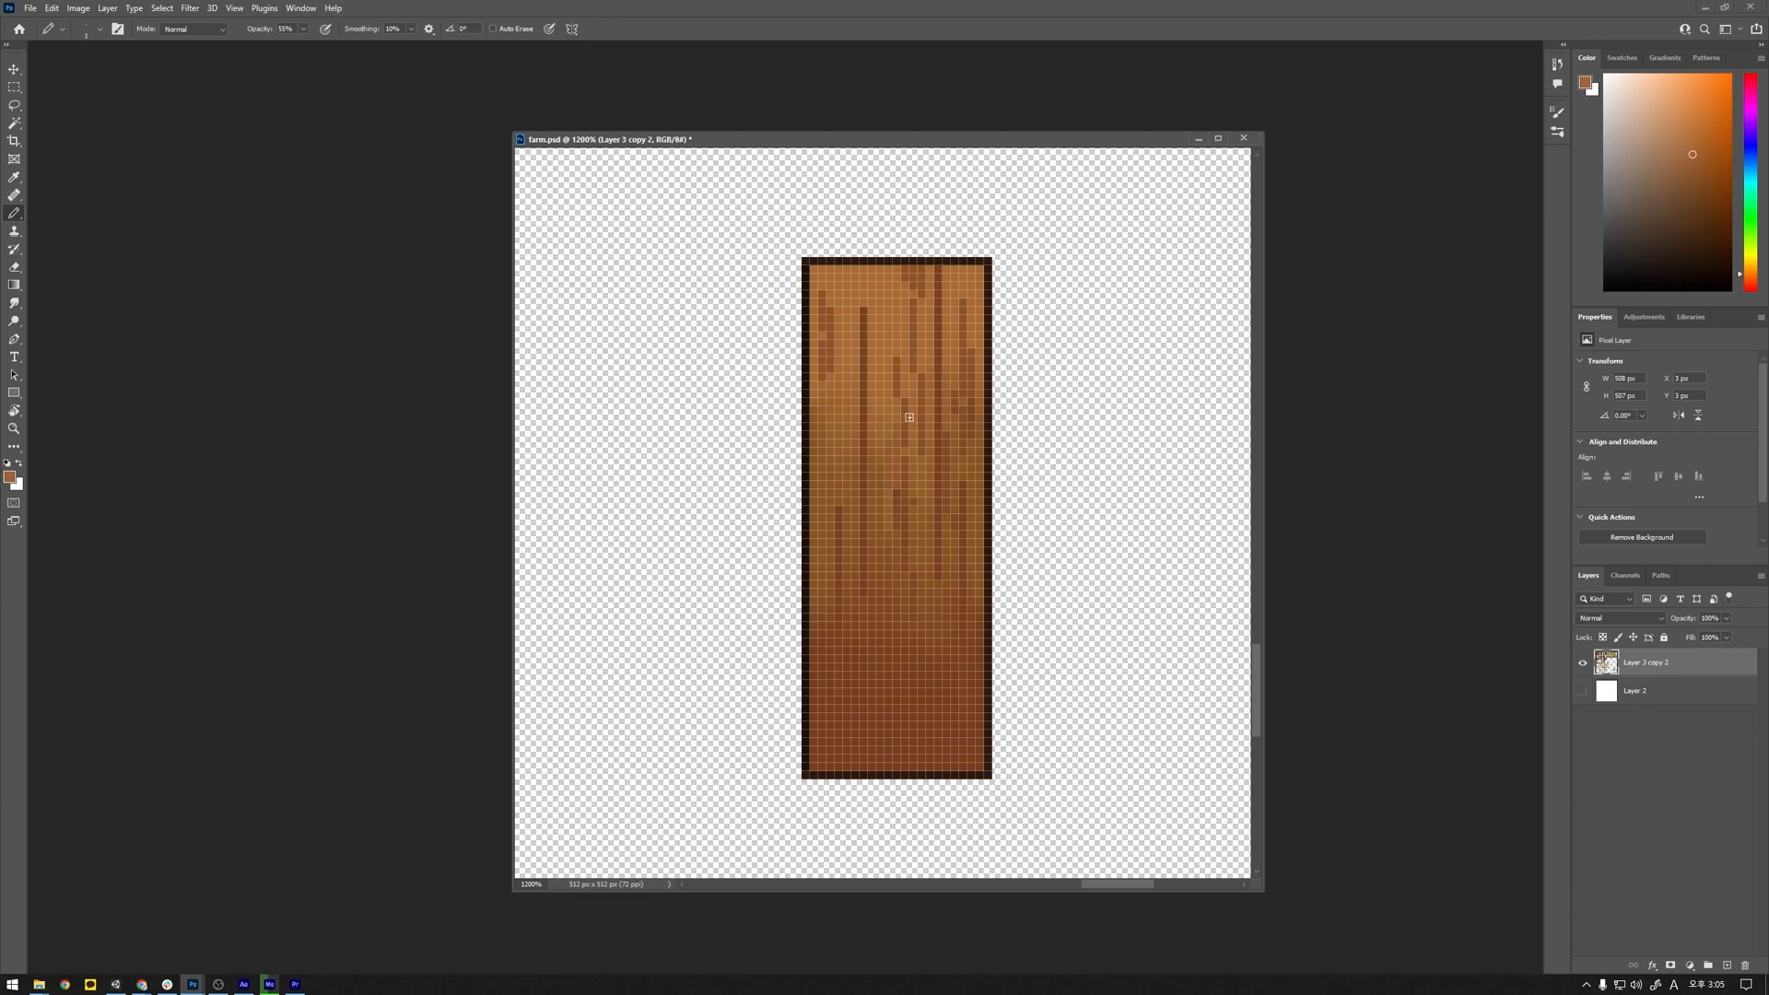
drag(902, 409, 904, 444)
drag(911, 320, 913, 367)
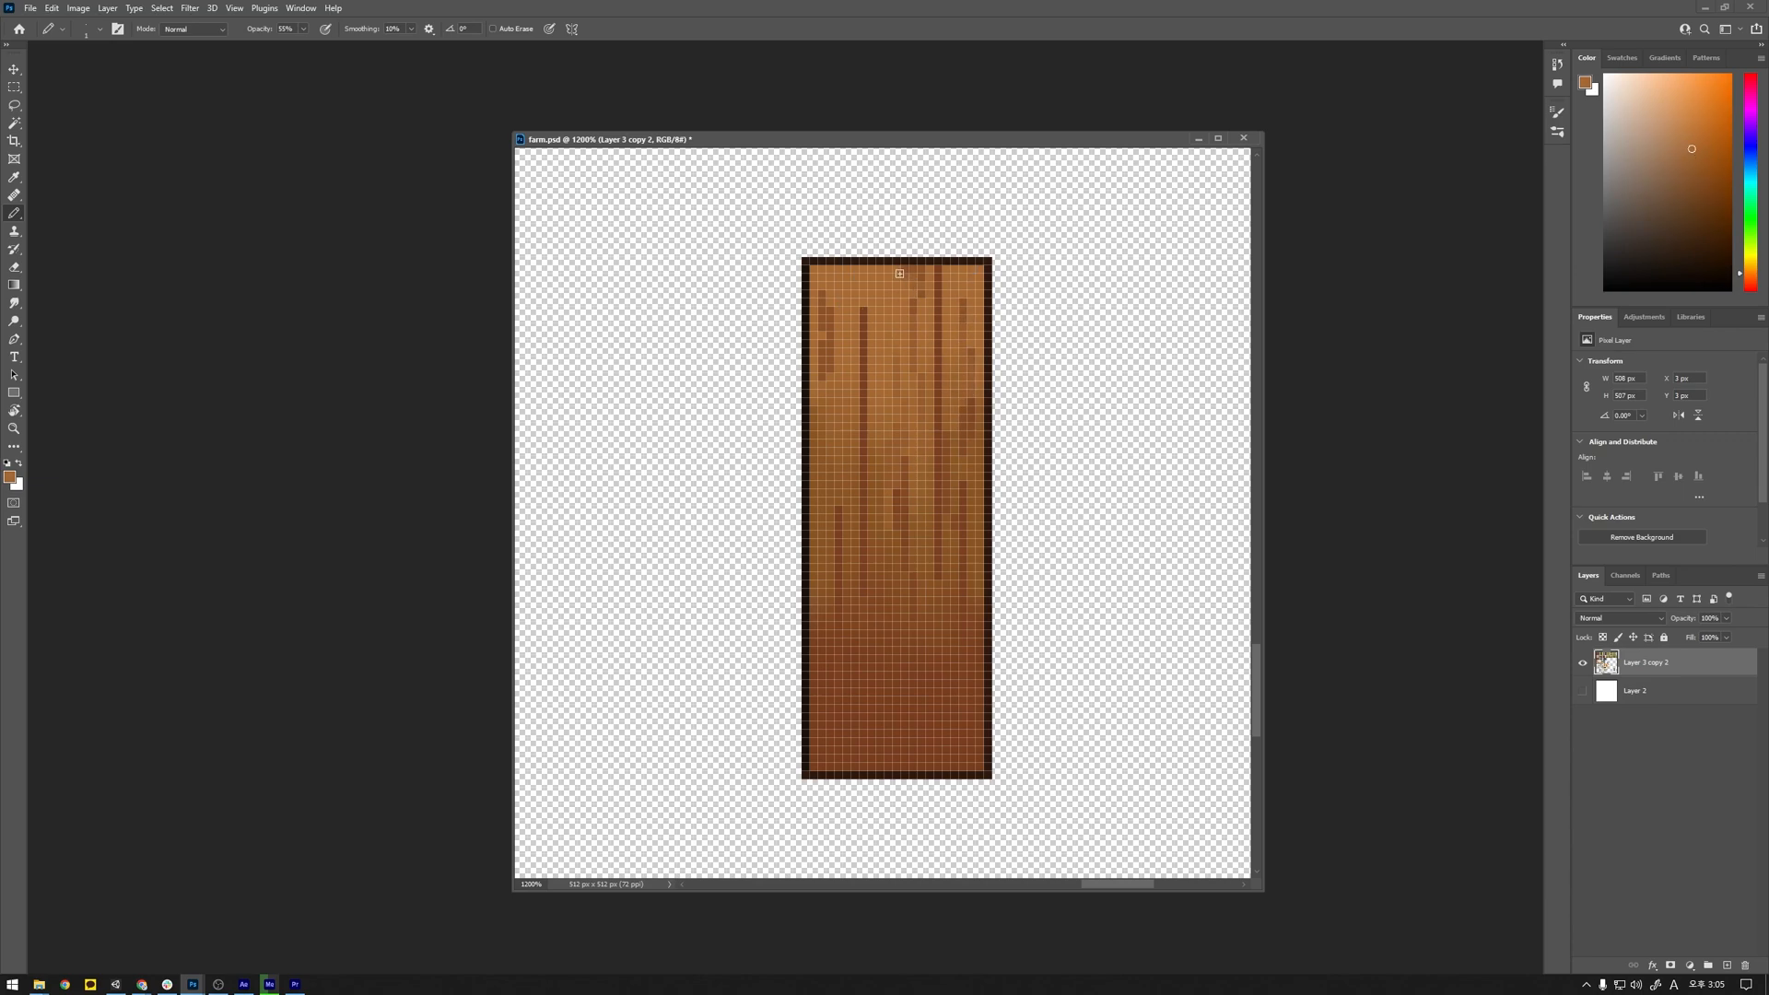
drag(829, 323, 829, 370)
Step: Smudge the wood grain vertically to blend it into the darker lower part of the plank
click(13, 303)
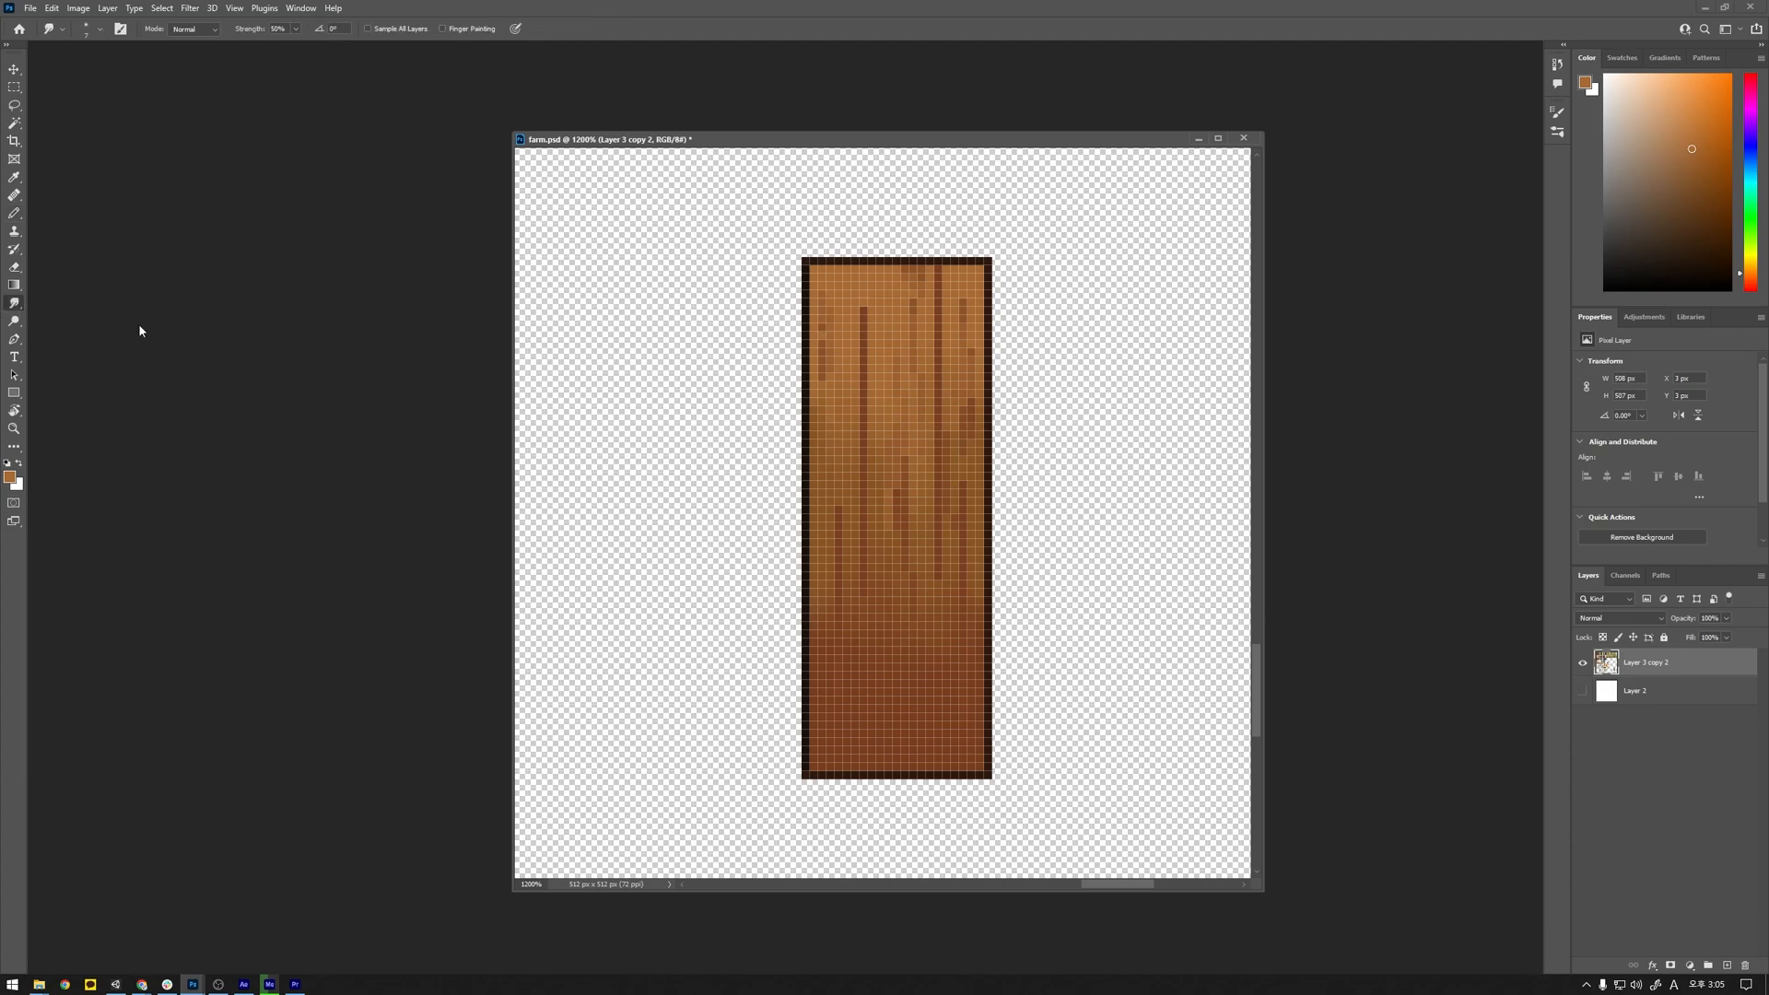
drag(931, 498, 929, 643)
mouse_move(854, 526)
mouse_down()
mouse_move(852, 502)
mouse_move(945, 694)
mouse_up()
Step: Pick a darker reddish brown and extend the two long grain lines down through the lower part of the plank
key(b)
alt+click(964, 606)
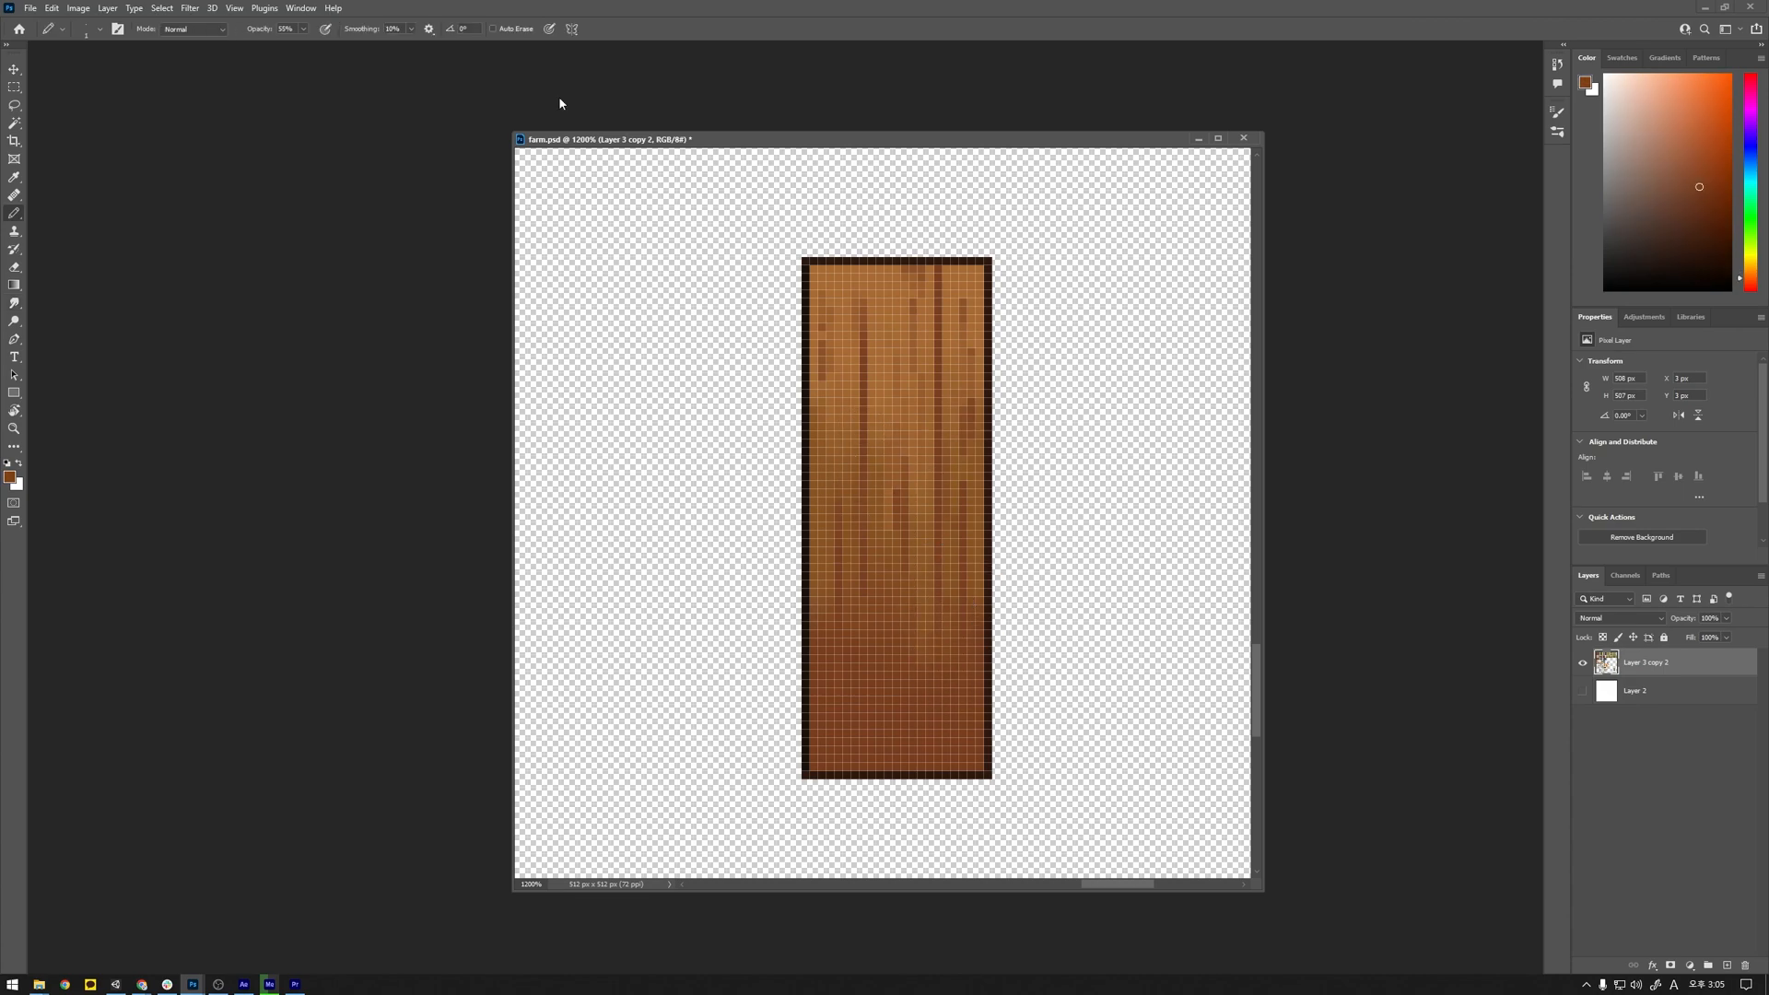
click(1705, 234)
drag(936, 630, 936, 713)
drag(862, 591, 862, 719)
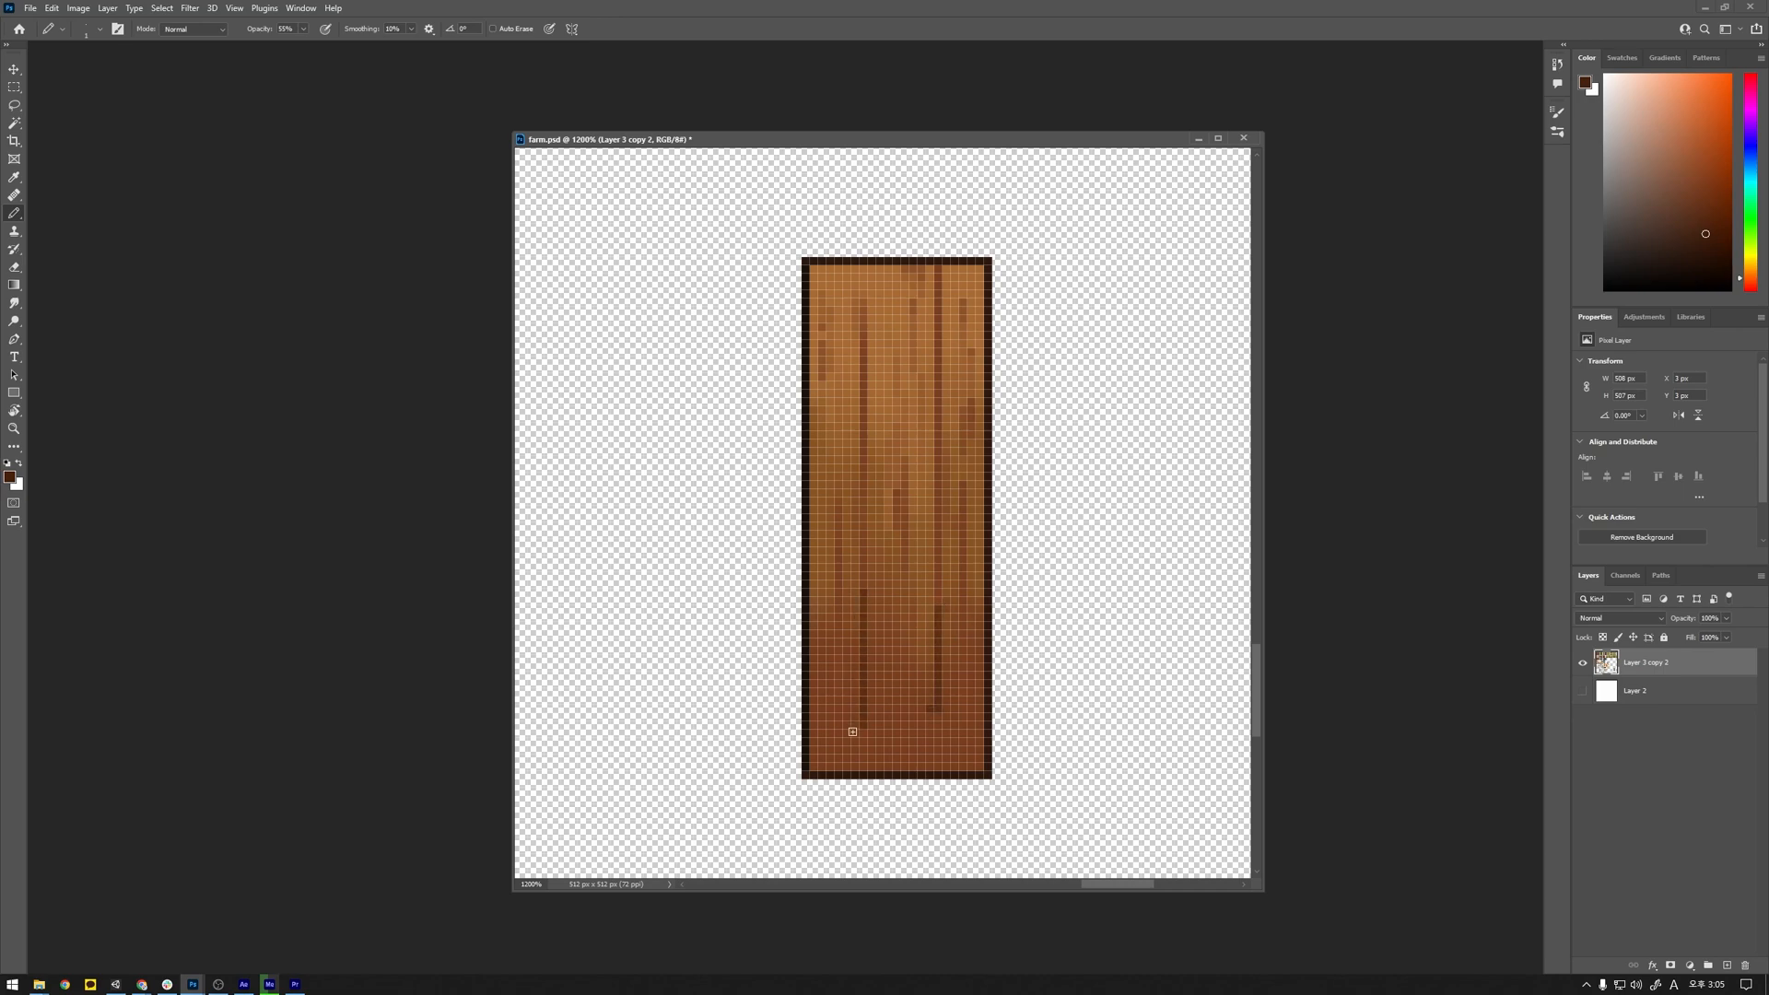
alt+click(922, 681)
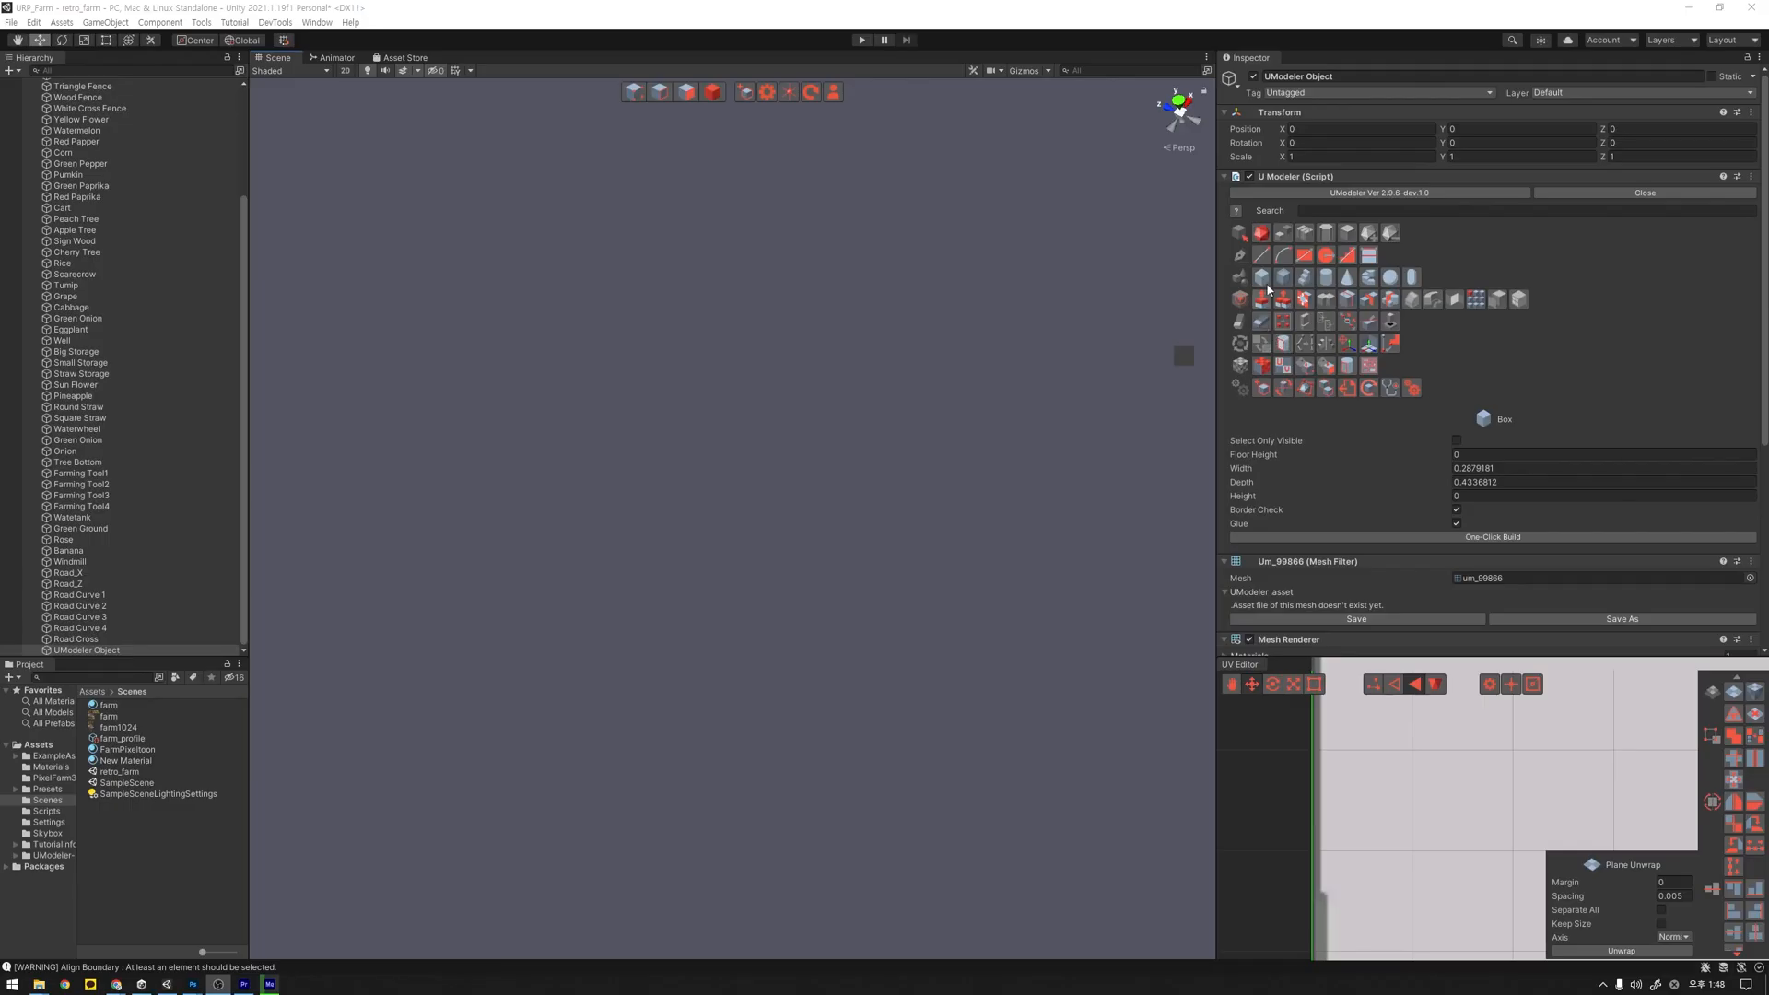
Step: Switch to Unity and create a UModeler box about 0.57 wide, 0.85 deep and 0.60 high
drag(652, 531, 972, 548)
click(761, 683)
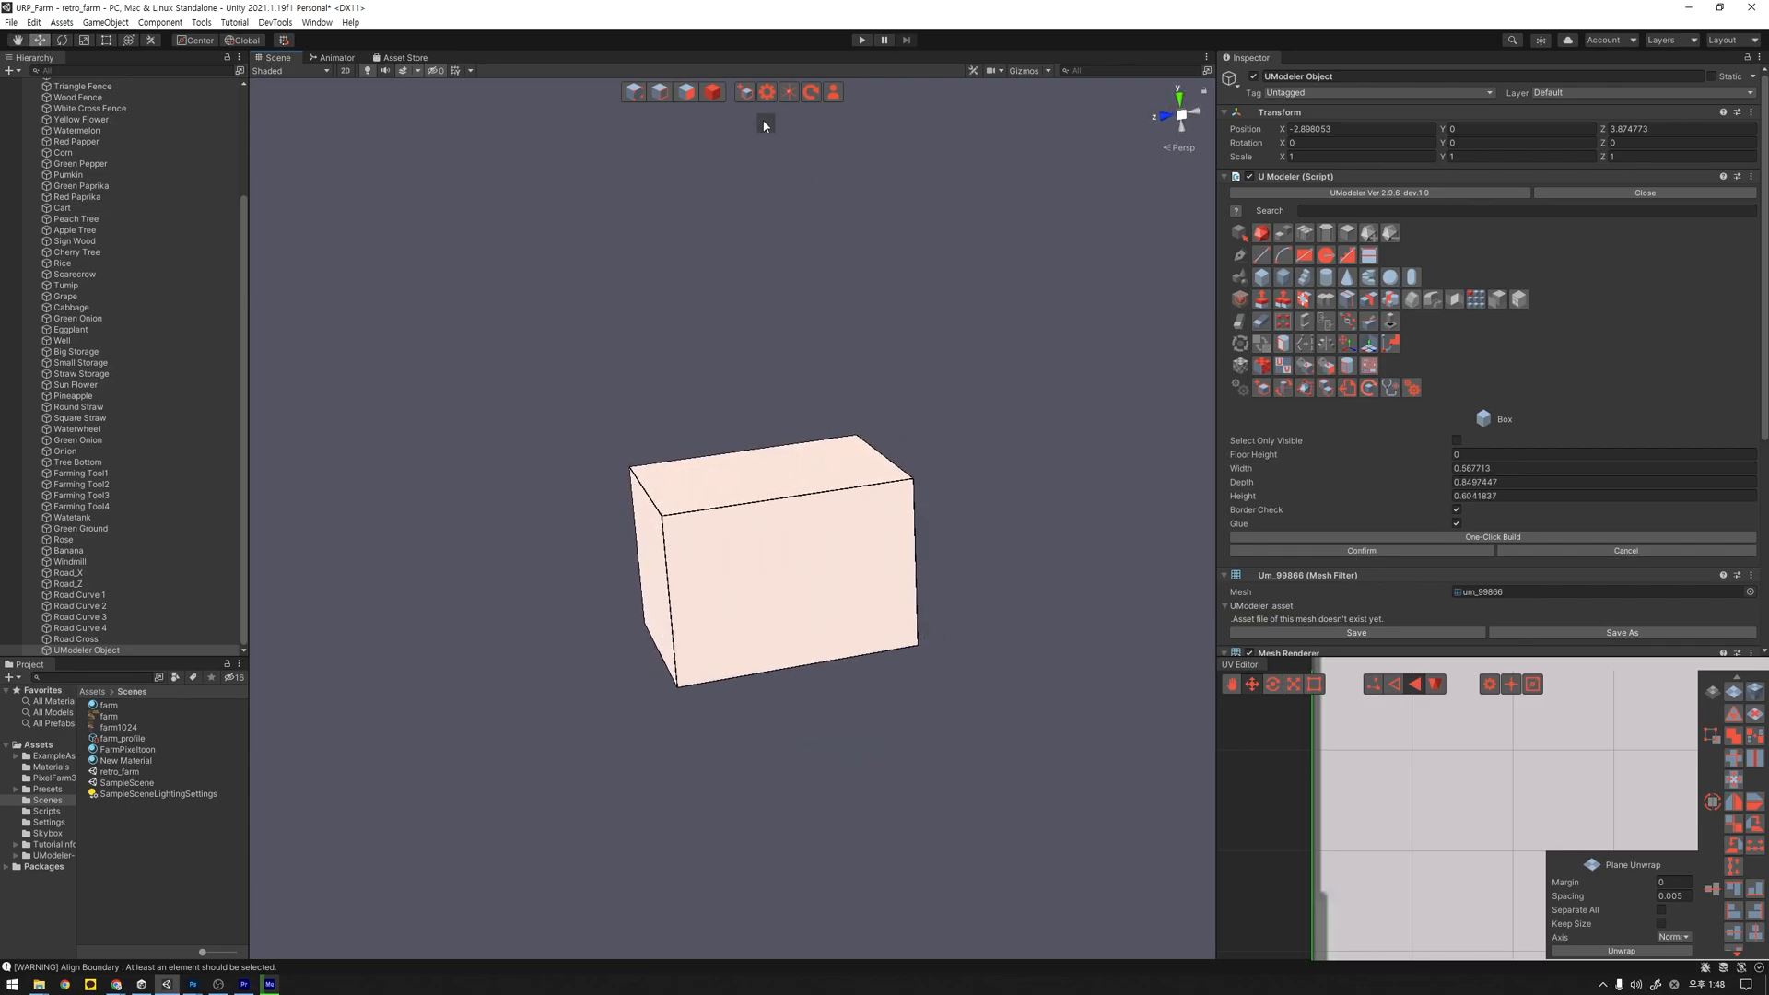
click(712, 91)
scroll(837, 395, up, 3)
scroll(837, 395, down, 3)
alt+drag(847, 451, 861, 485)
Step: Enlarge the box's top face to flare the walls, and extrude a wider rim upward from it
click(686, 91)
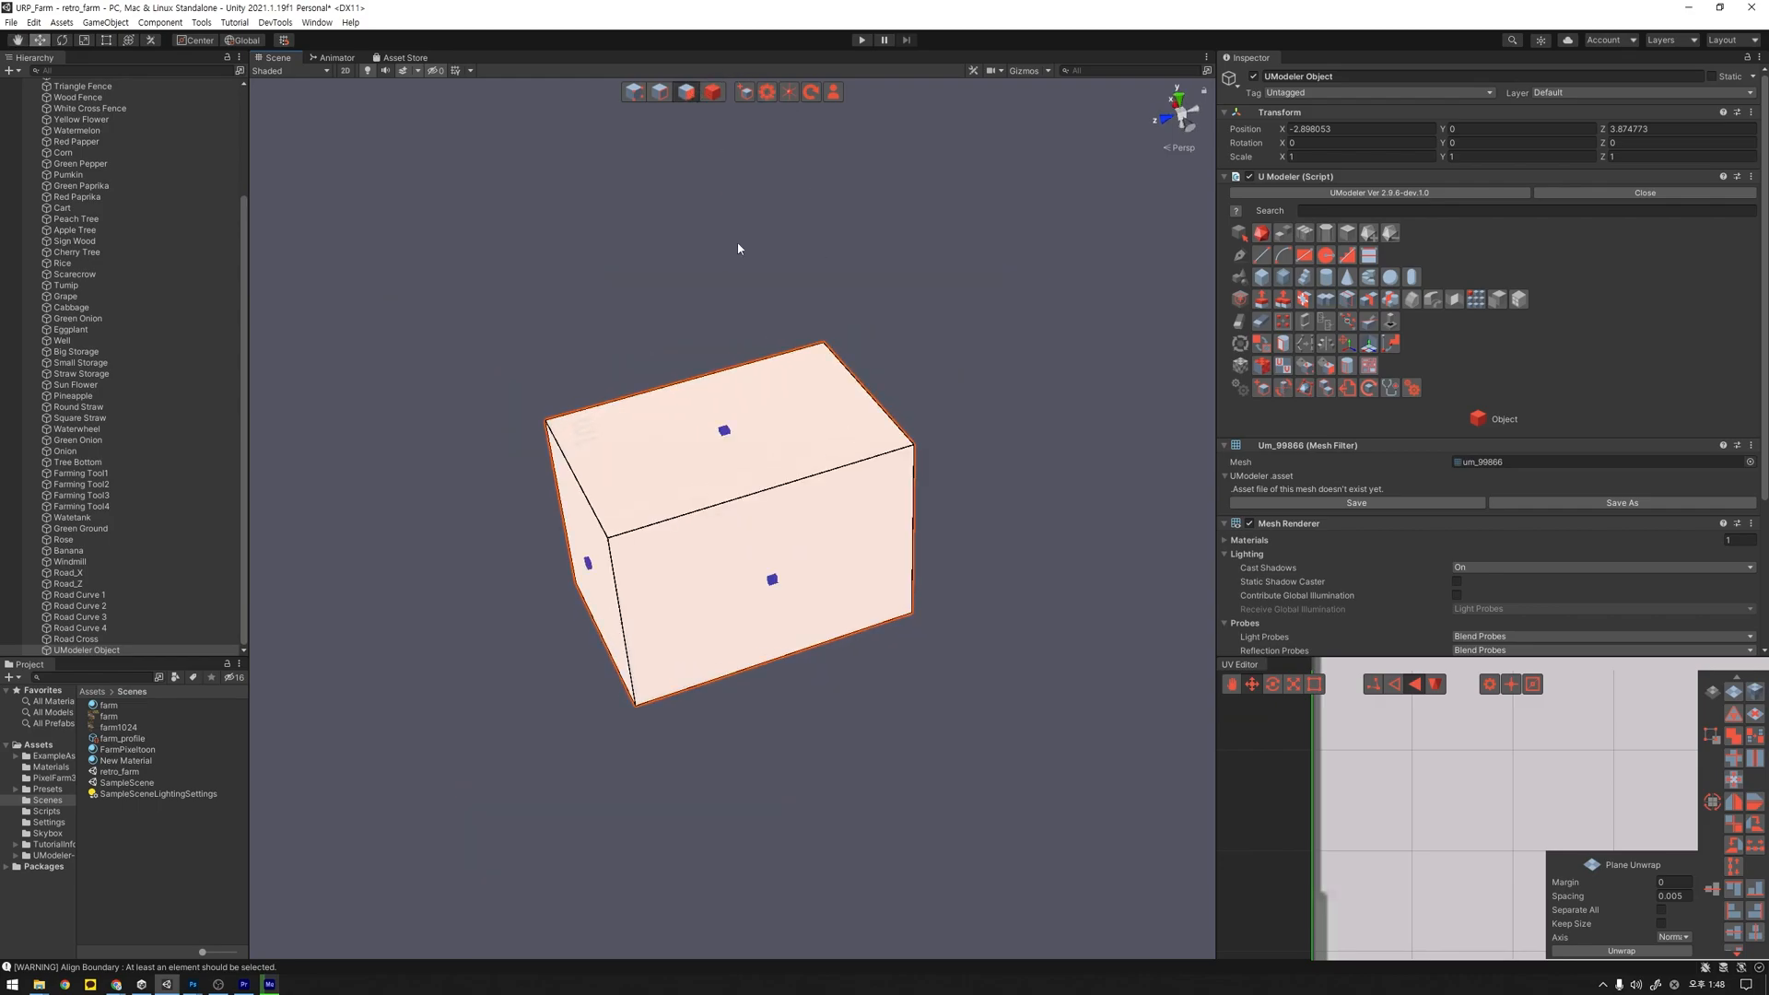
click(726, 433)
alt+drag(727, 437, 740, 423)
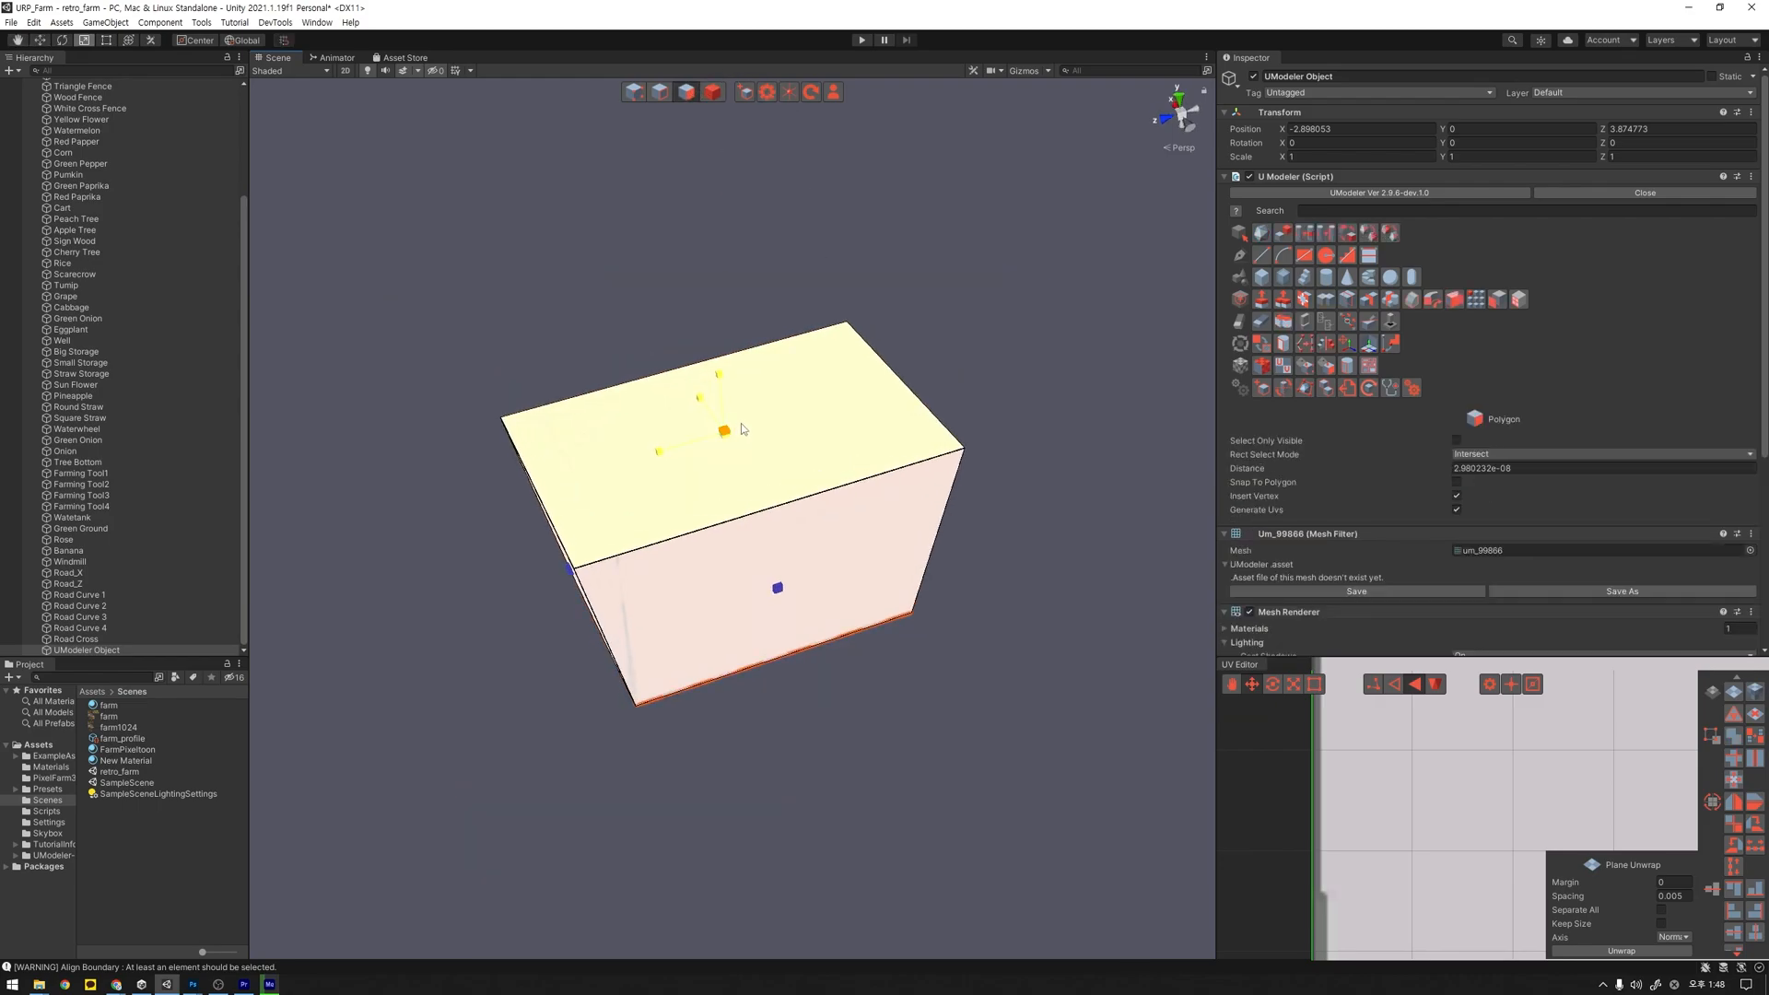
key(r)
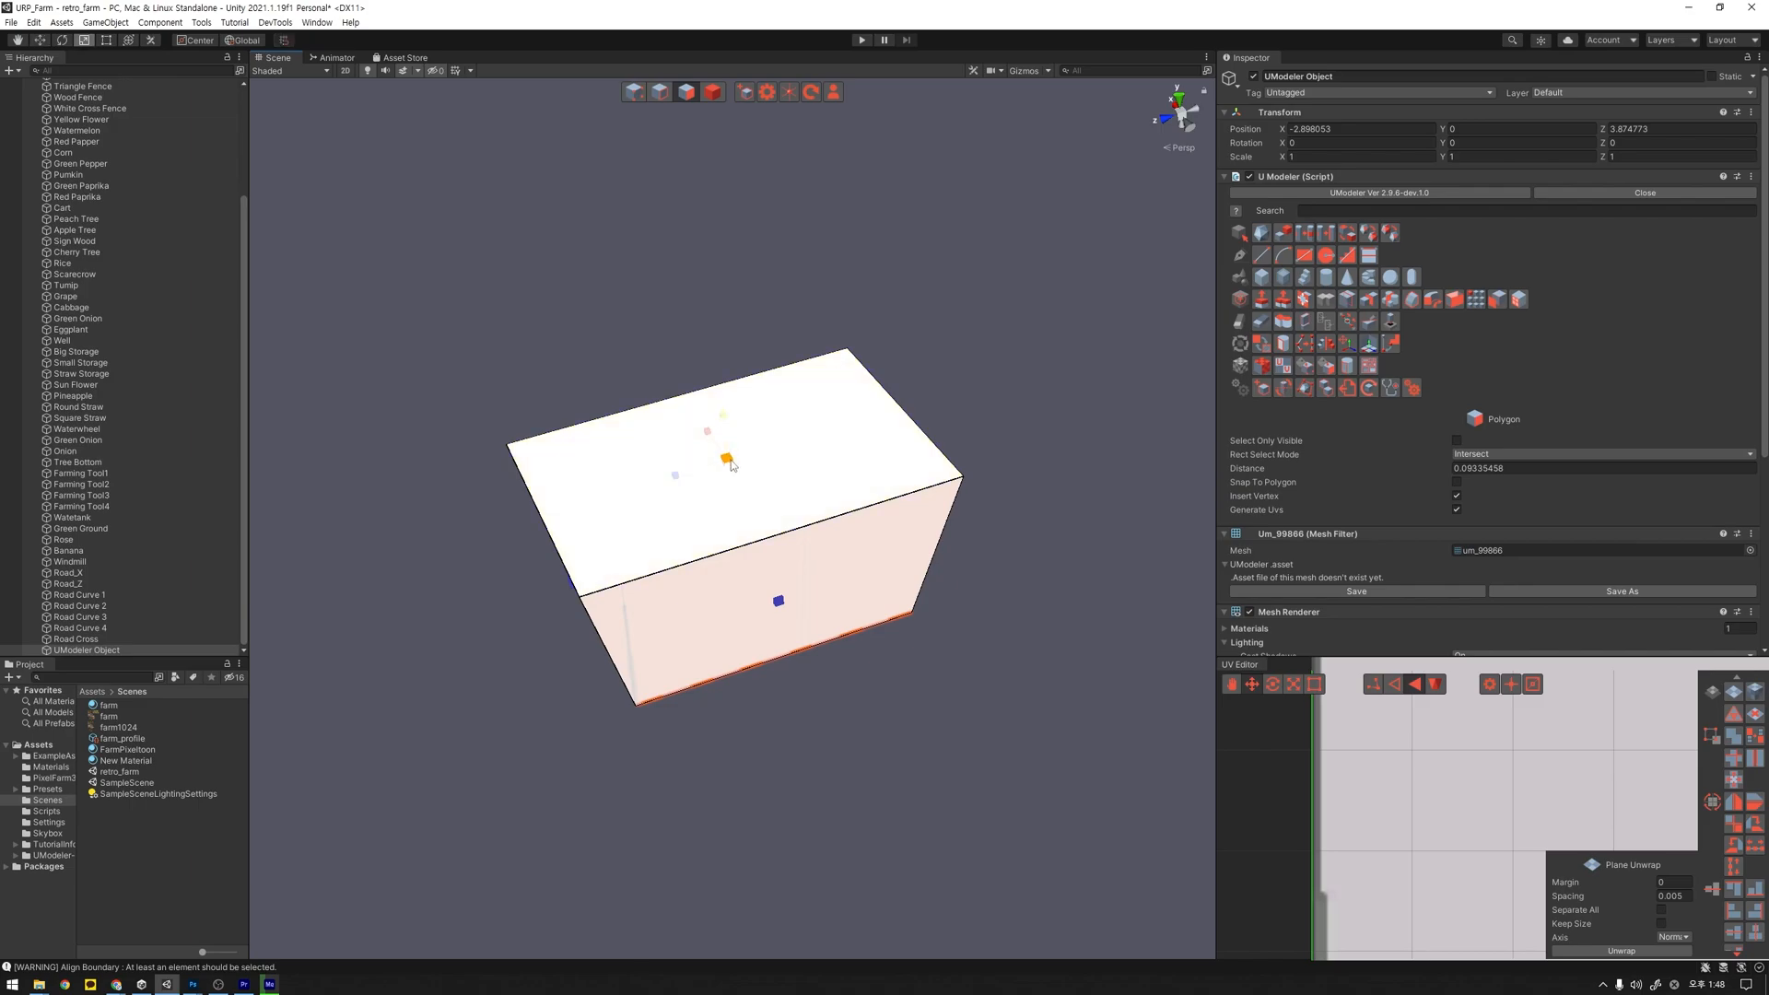
drag(729, 465, 724, 359)
key(w)
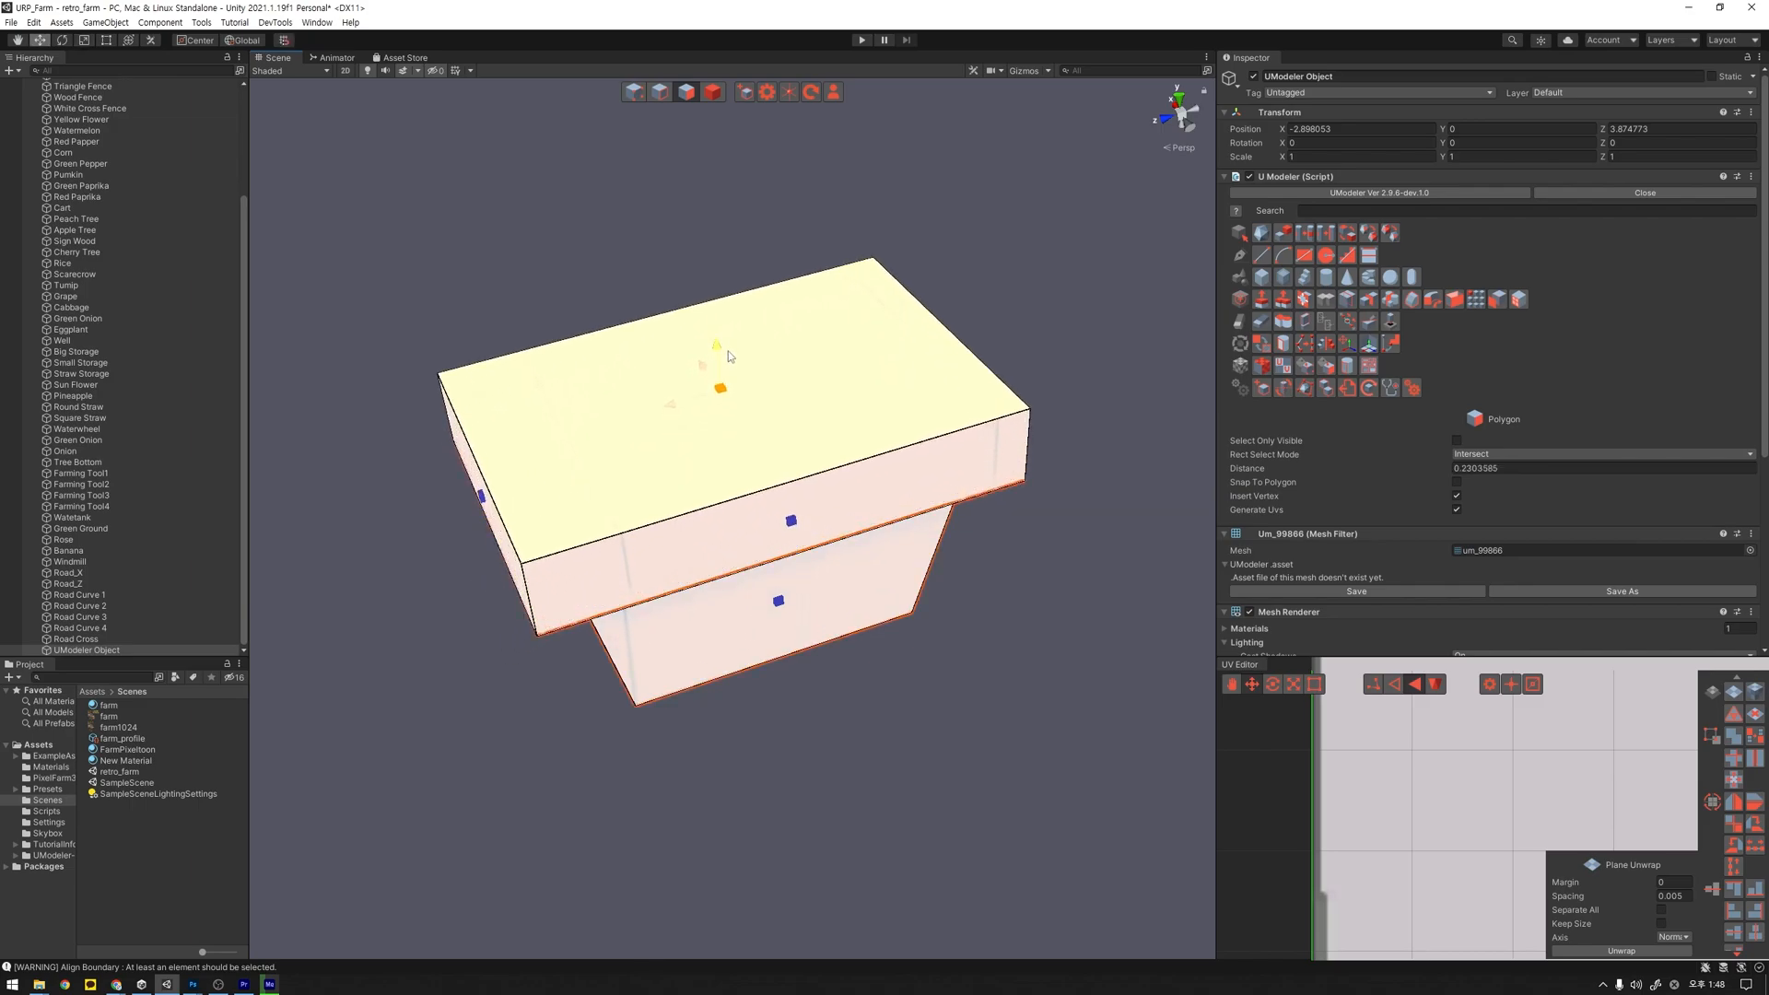
Step: Inset the rim's top face with a thickness of about 0.18
alt+drag(818, 424, 829, 516)
click(1056, 367)
click(872, 448)
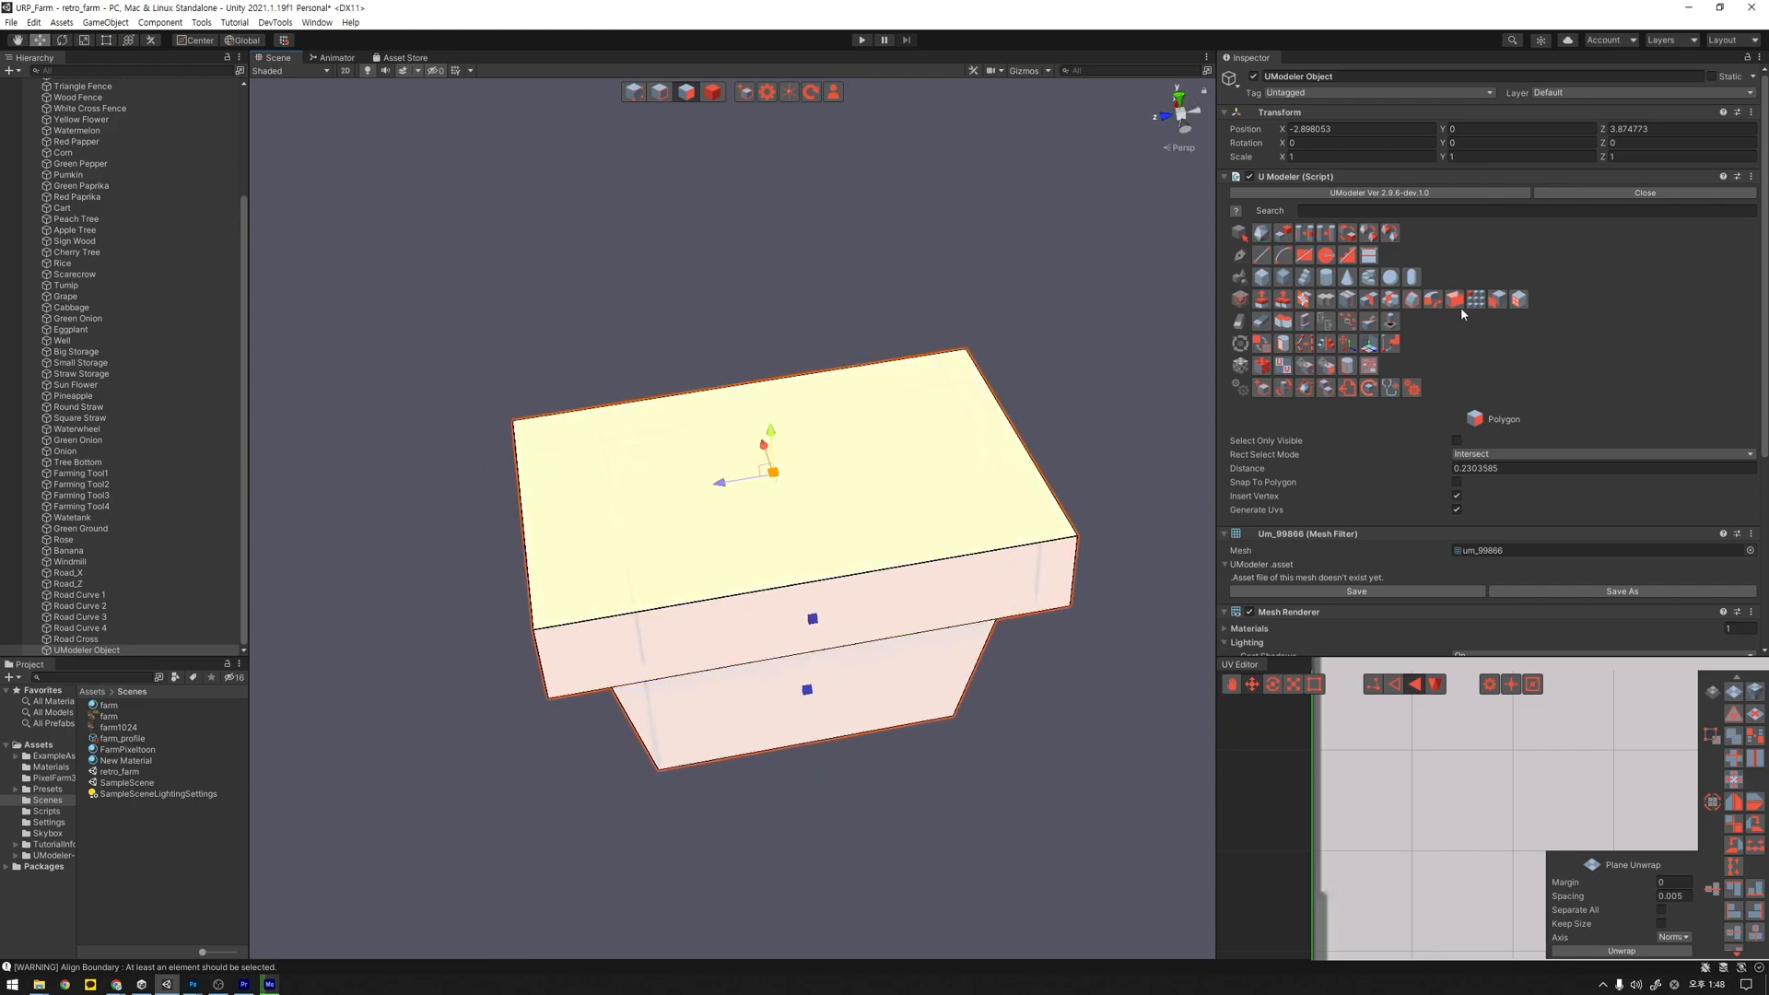
alt+drag(1050, 363, 1139, 359)
click(1308, 300)
drag(873, 407, 911, 387)
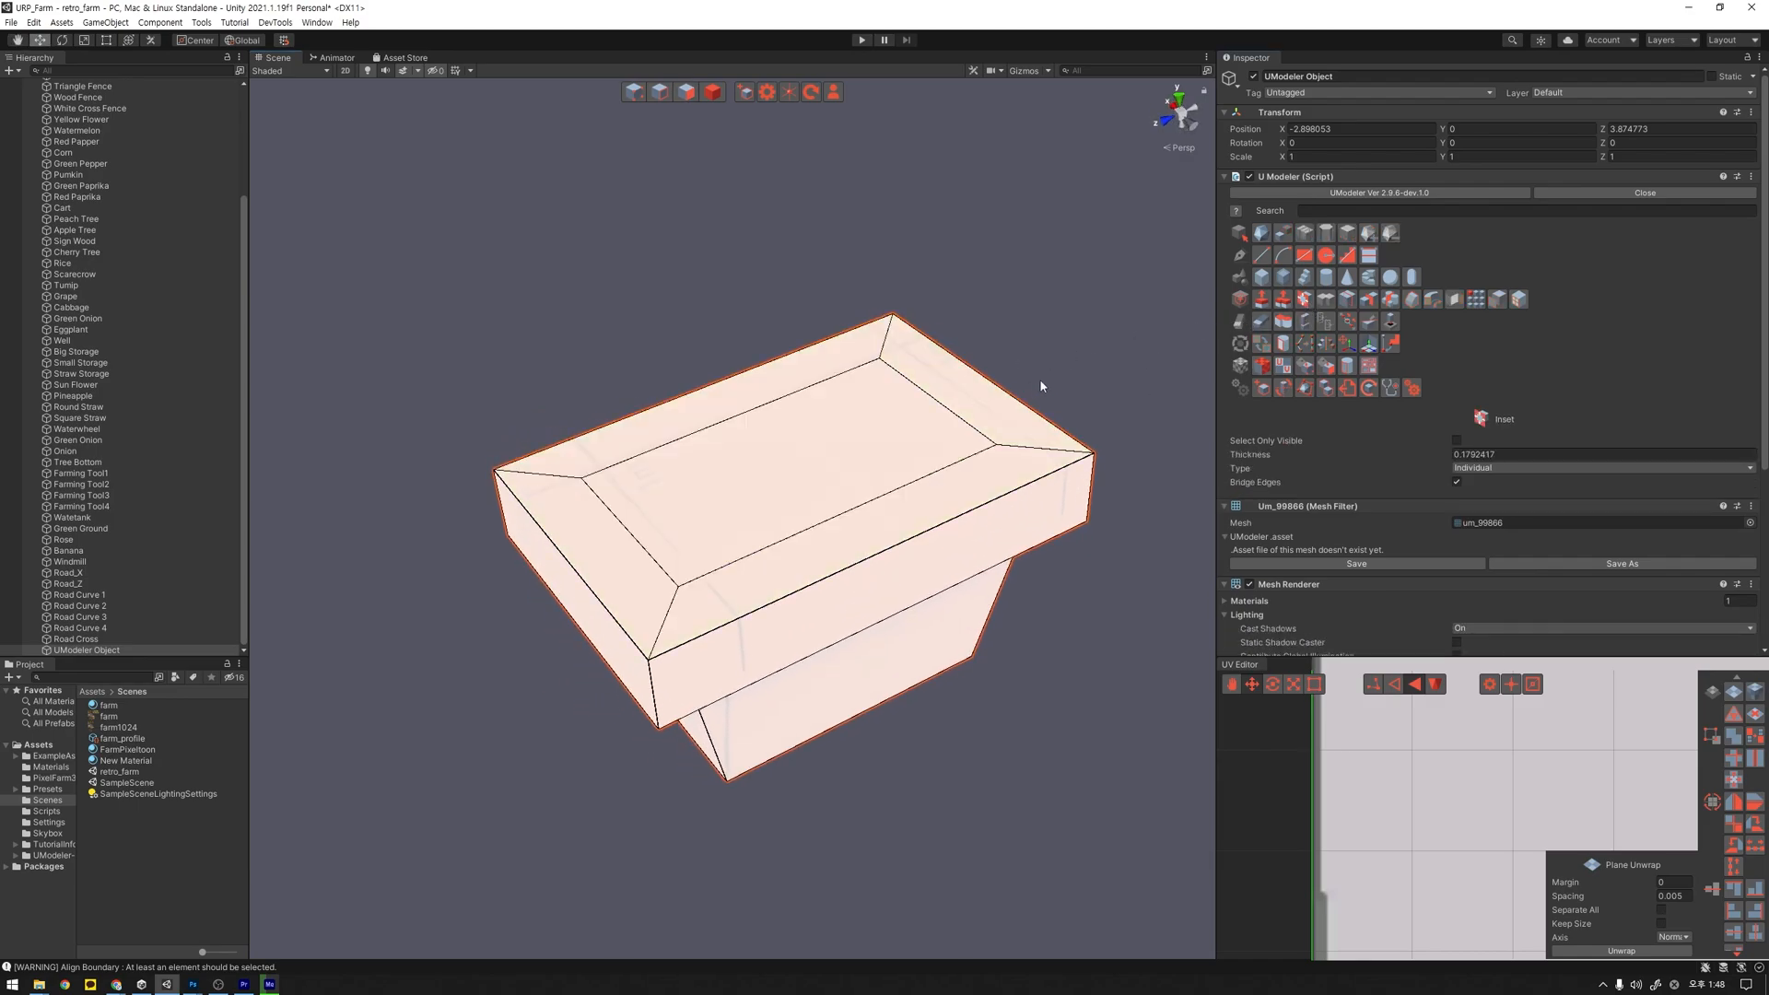
Step: Push the inset top face down with Push Pull to hollow out the container
alt+drag(1058, 300, 1008, 400)
click(686, 91)
click(802, 446)
alt+drag(801, 446, 1002, 289)
click(1261, 232)
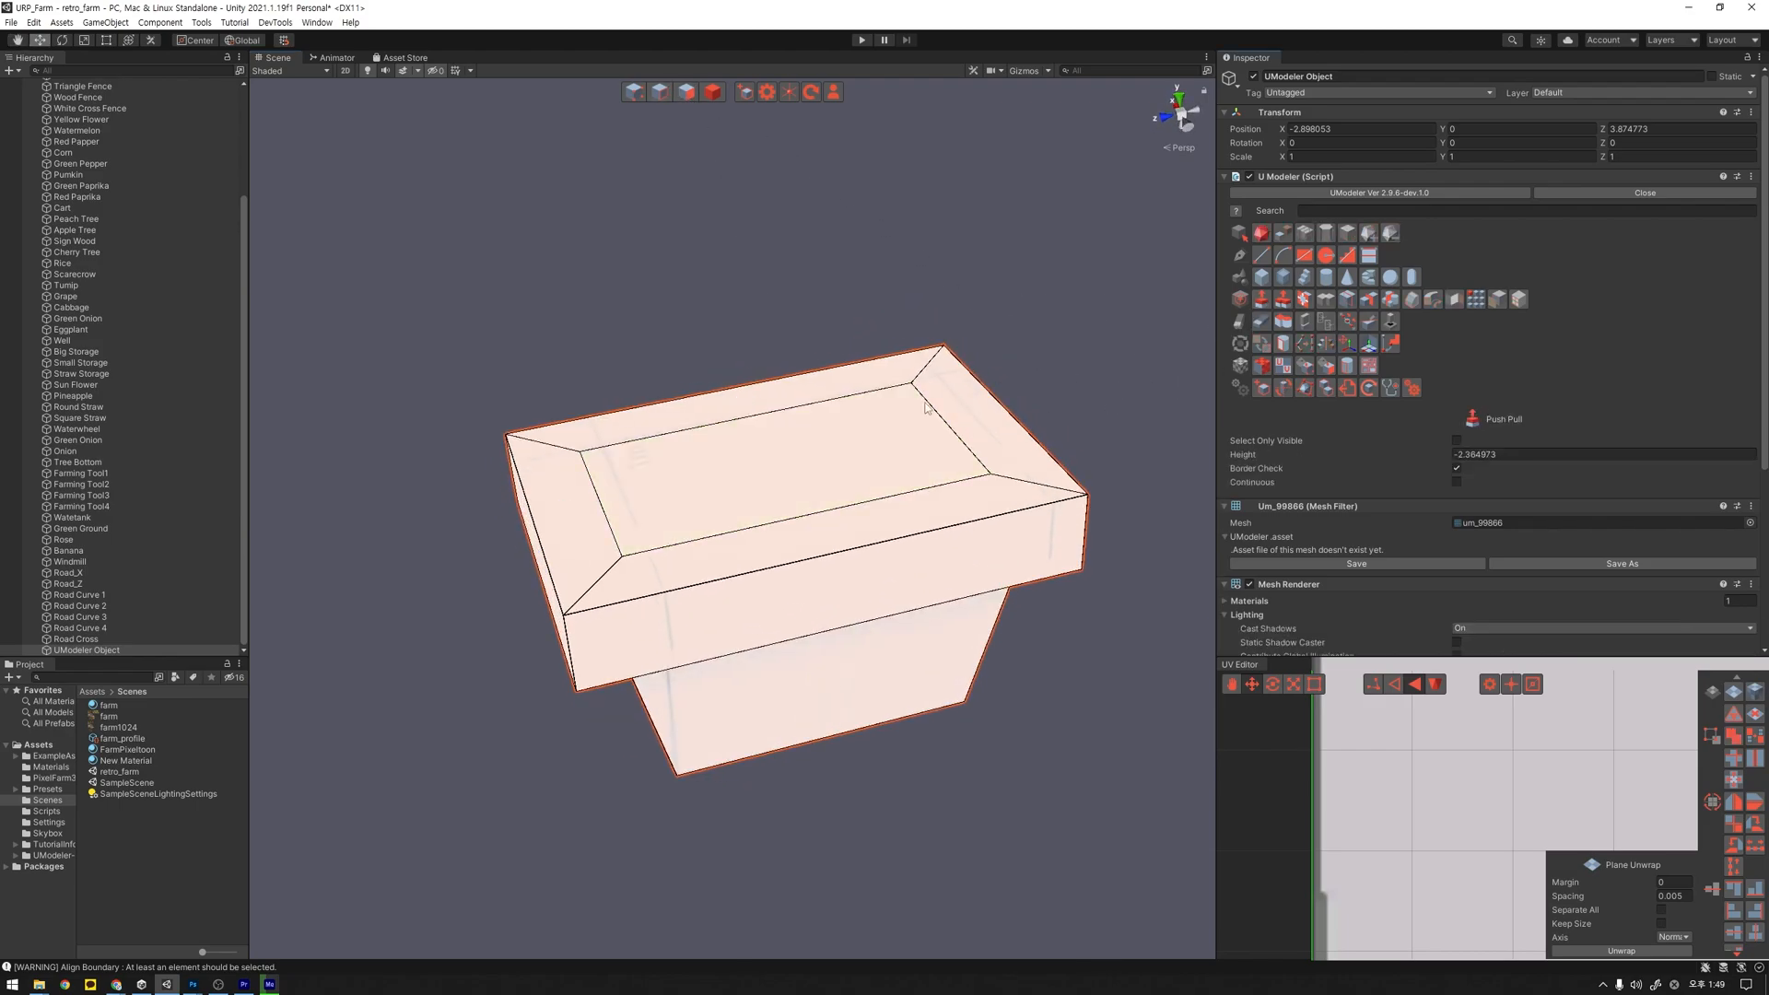
drag(772, 472, 803, 529)
Step: Select the floor face of the cavity and scale it to taper the inner walls
click(755, 156)
click(686, 91)
click(789, 573)
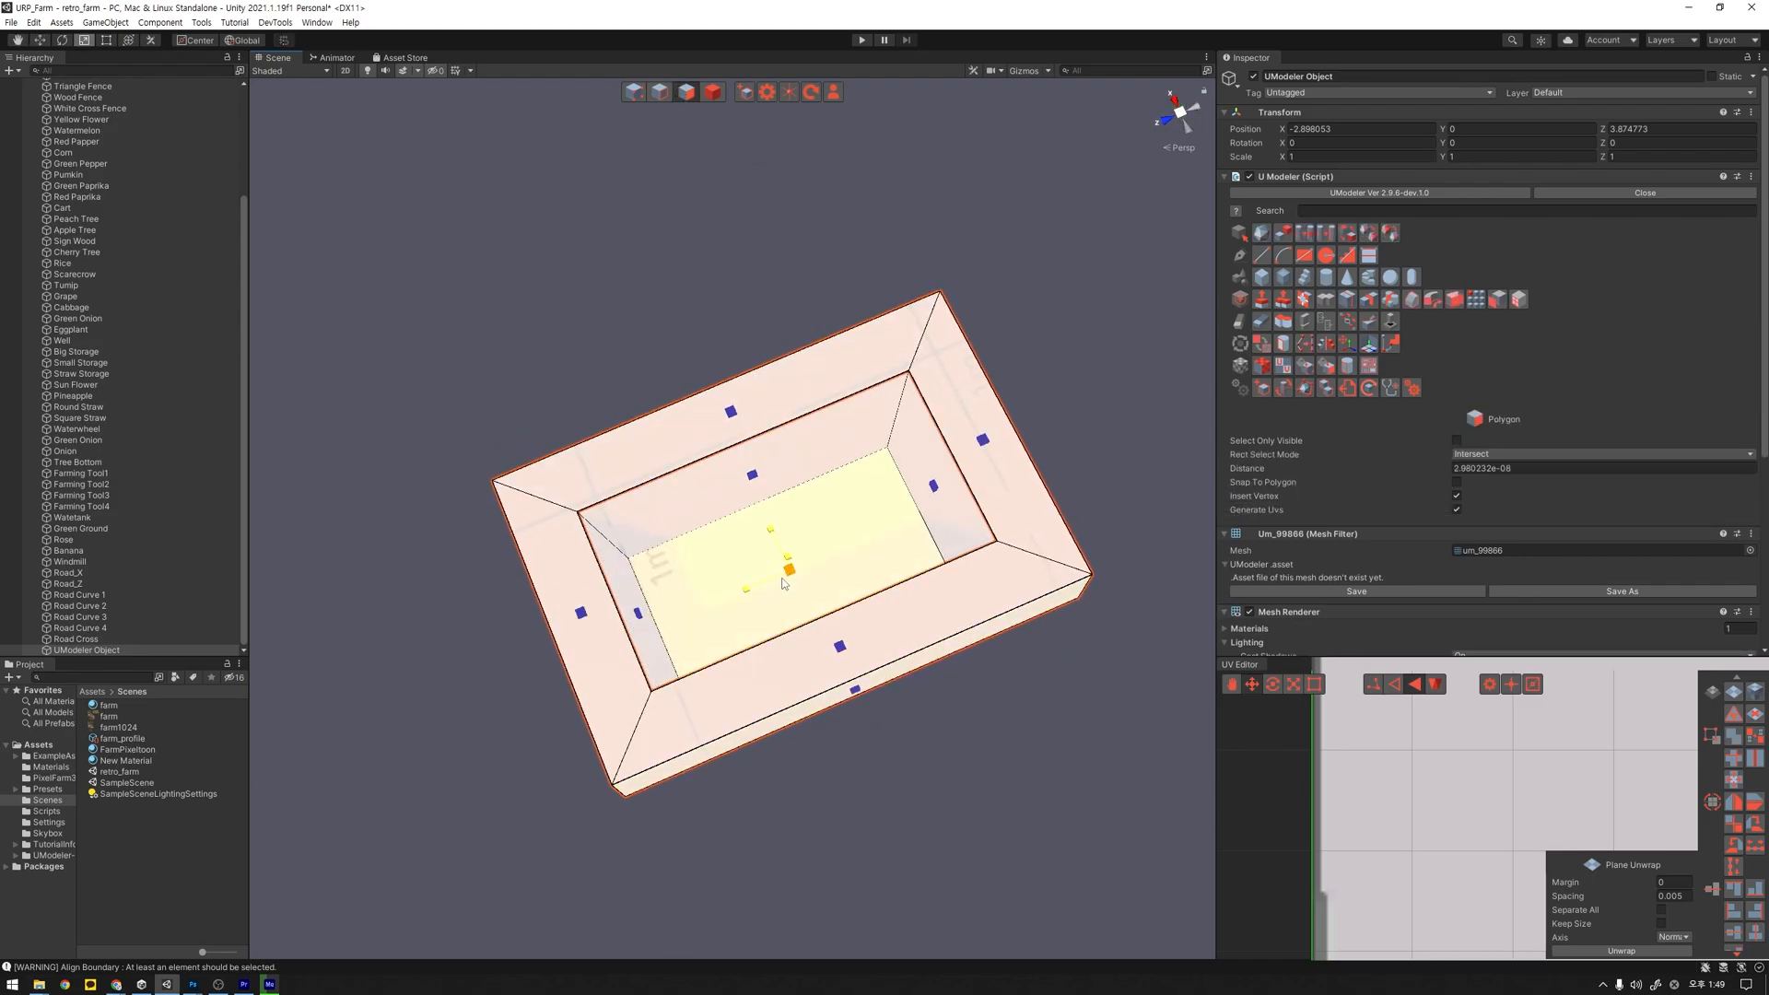
alt+drag(789, 578, 1006, 655)
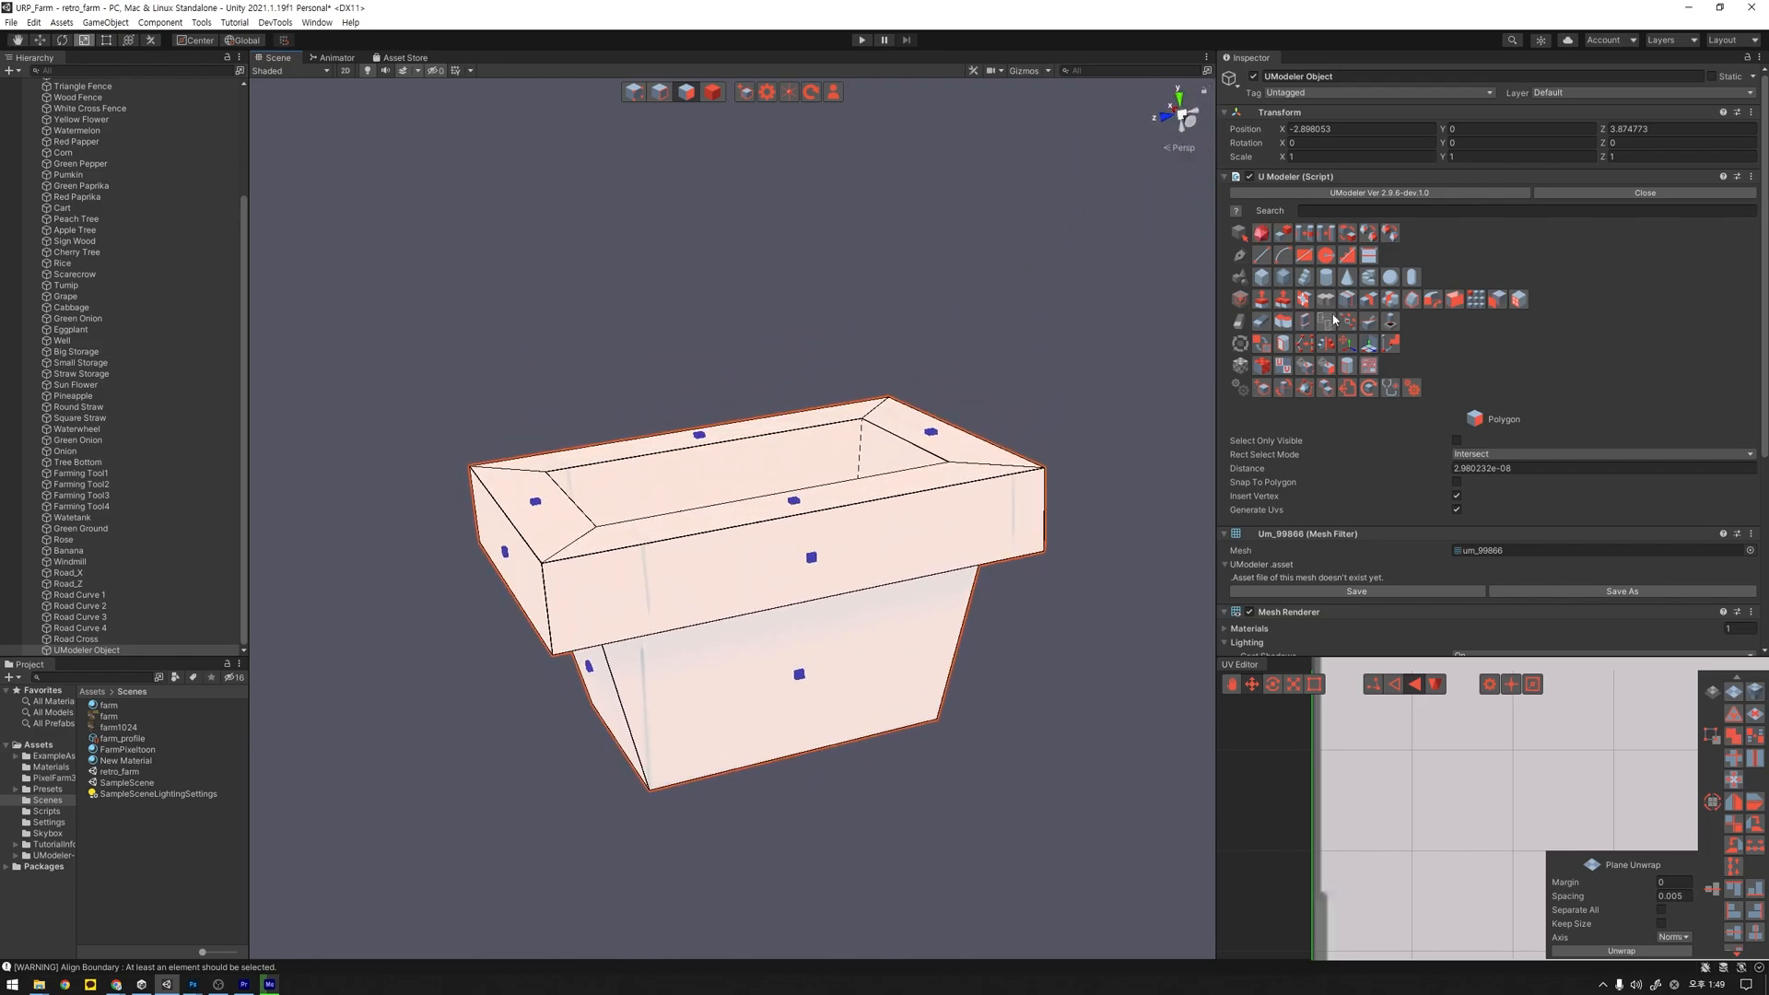
Step: Cut the container with Loop Slice using a split number of 1, including vertically through the middle of its long side
click(1325, 321)
click(817, 522)
alt+drag(770, 472, 950, 674)
alt+drag(1069, 556, 848, 316)
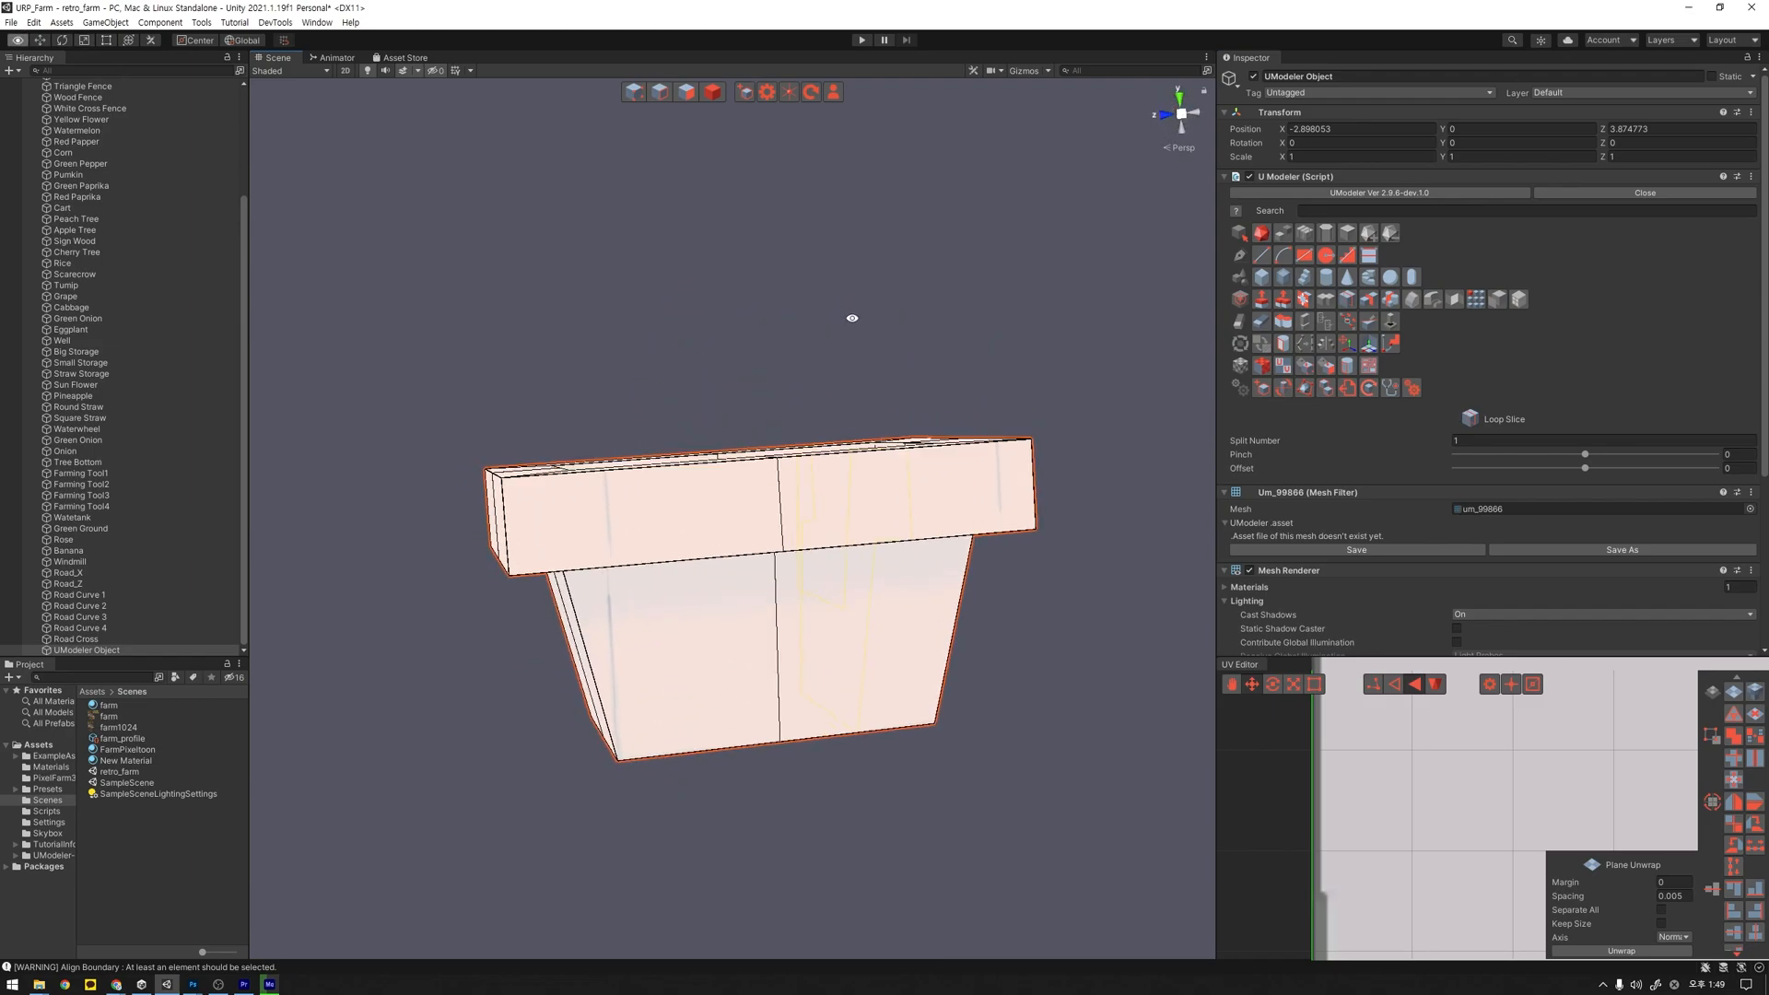
click(917, 321)
alt+drag(742, 502, 903, 513)
click(903, 514)
Step: Add a new UModeler object and move it out of its parent to the same hierarchy level
alt+drag(1027, 653, 833, 714)
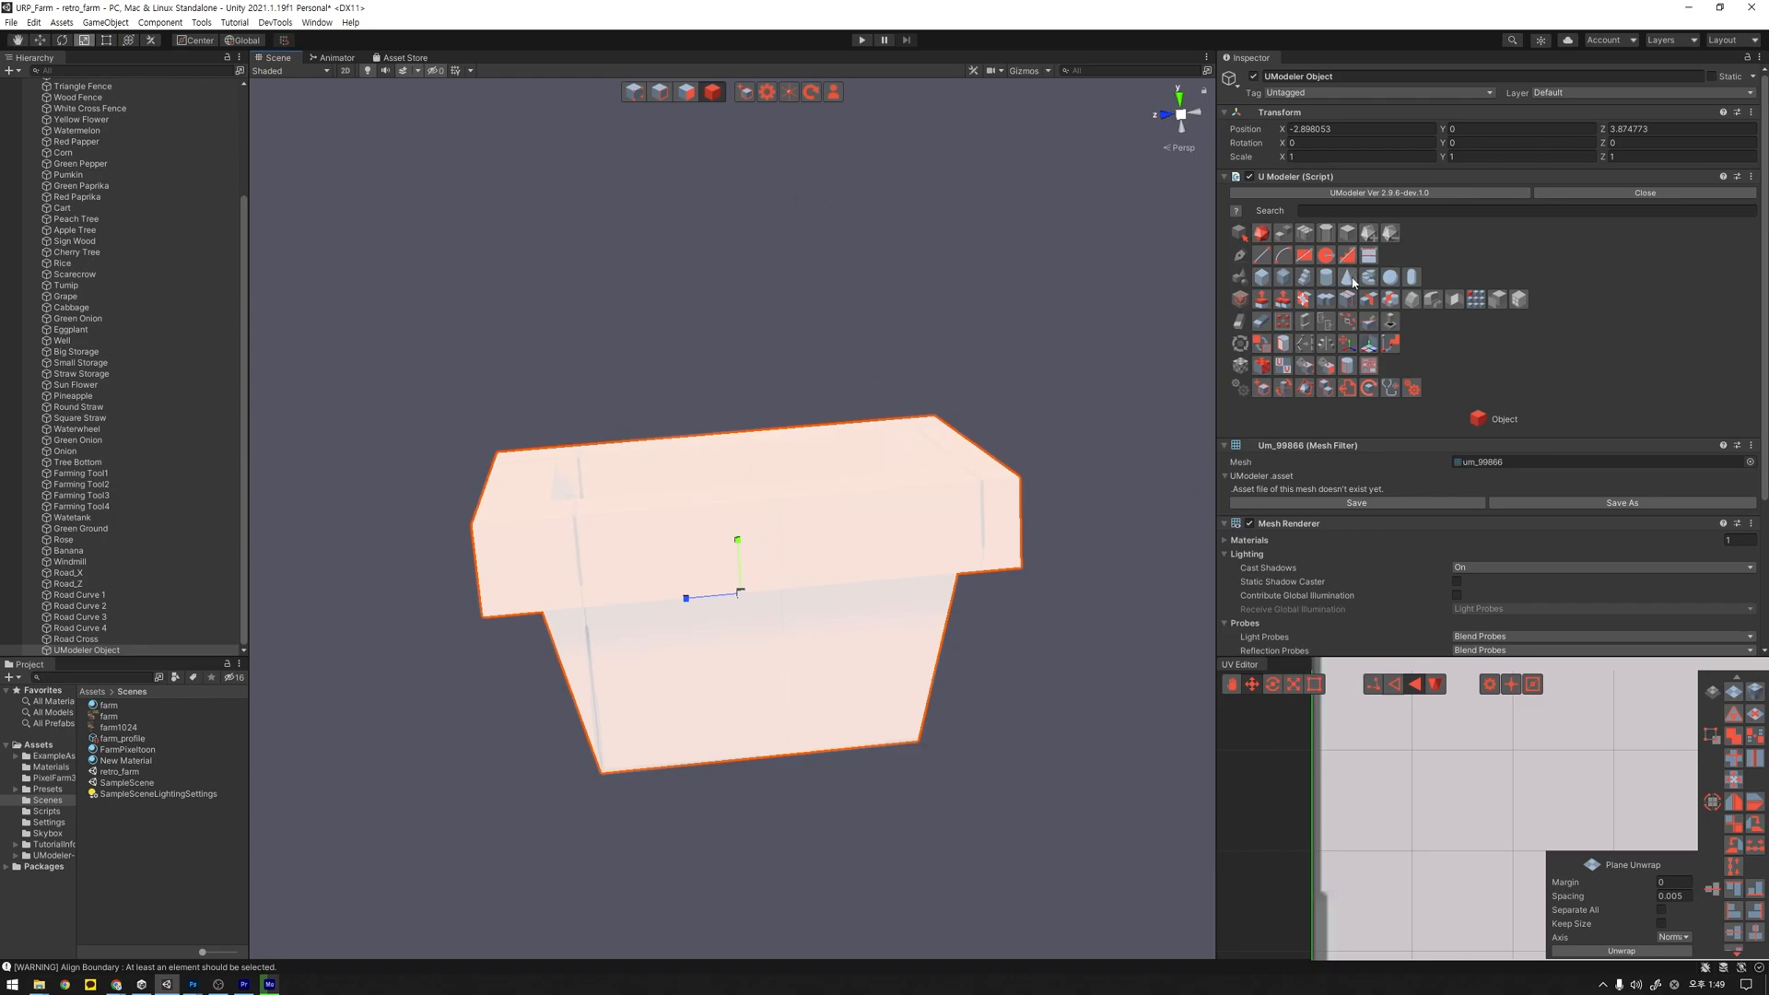
click(744, 93)
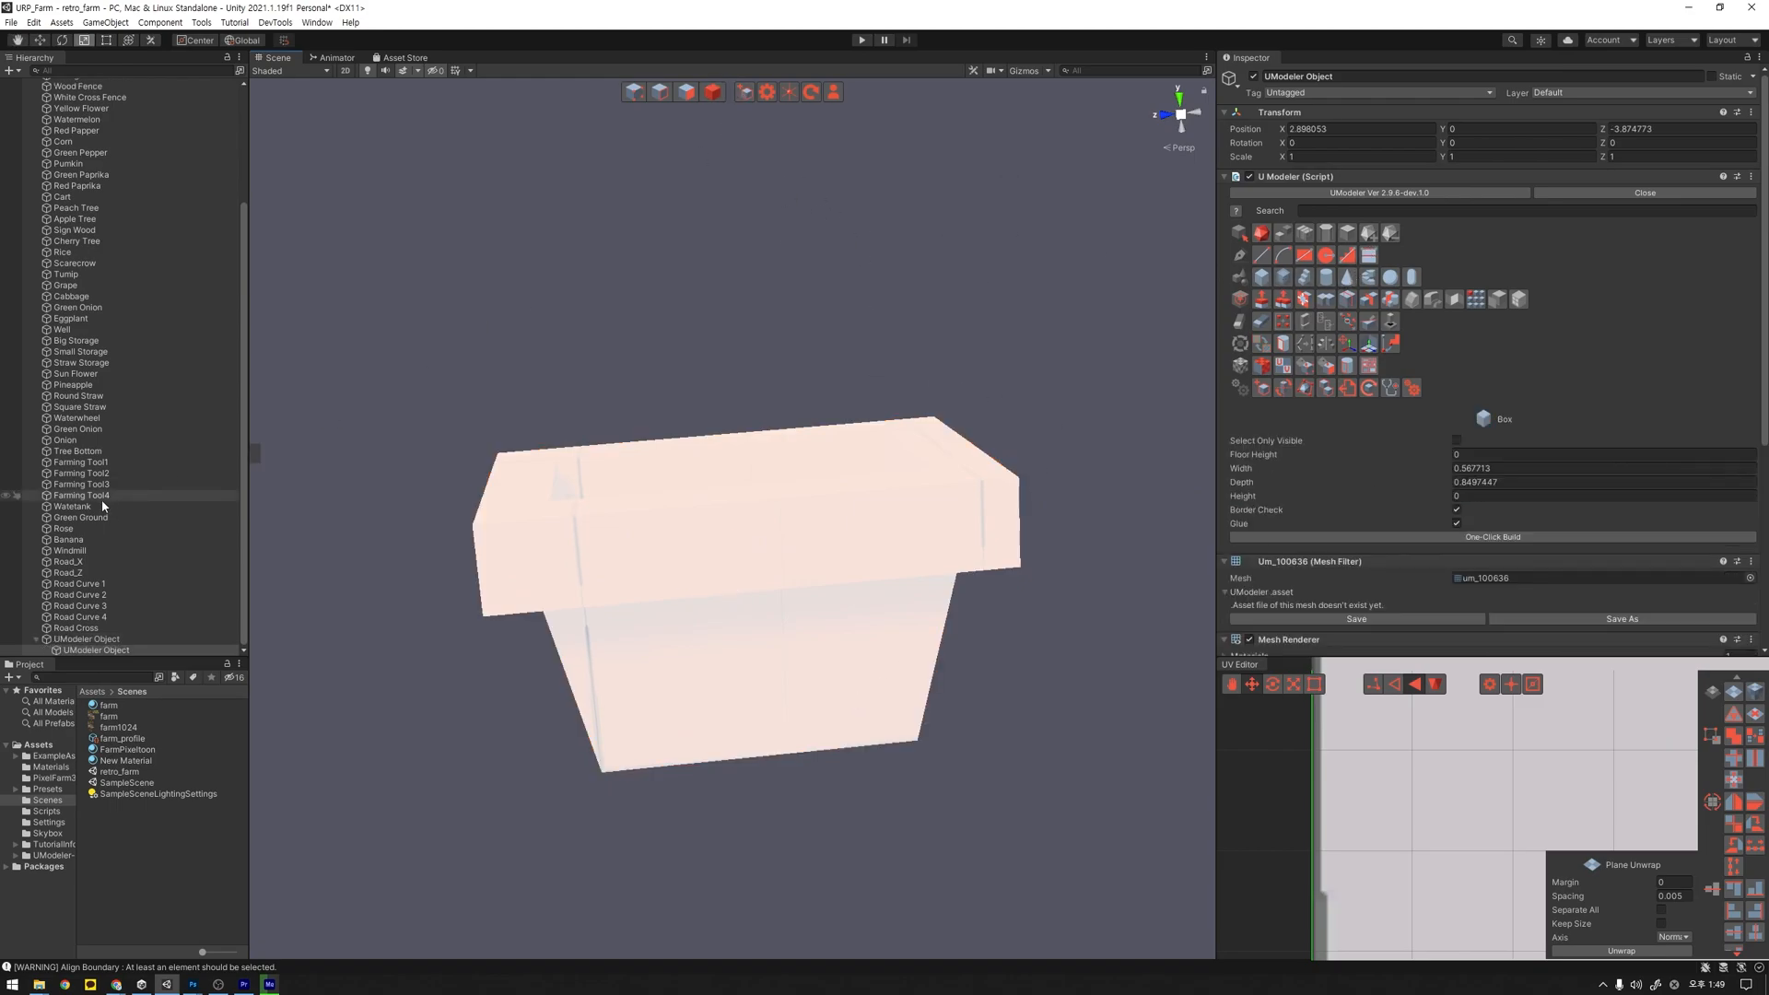
drag(109, 636, 106, 644)
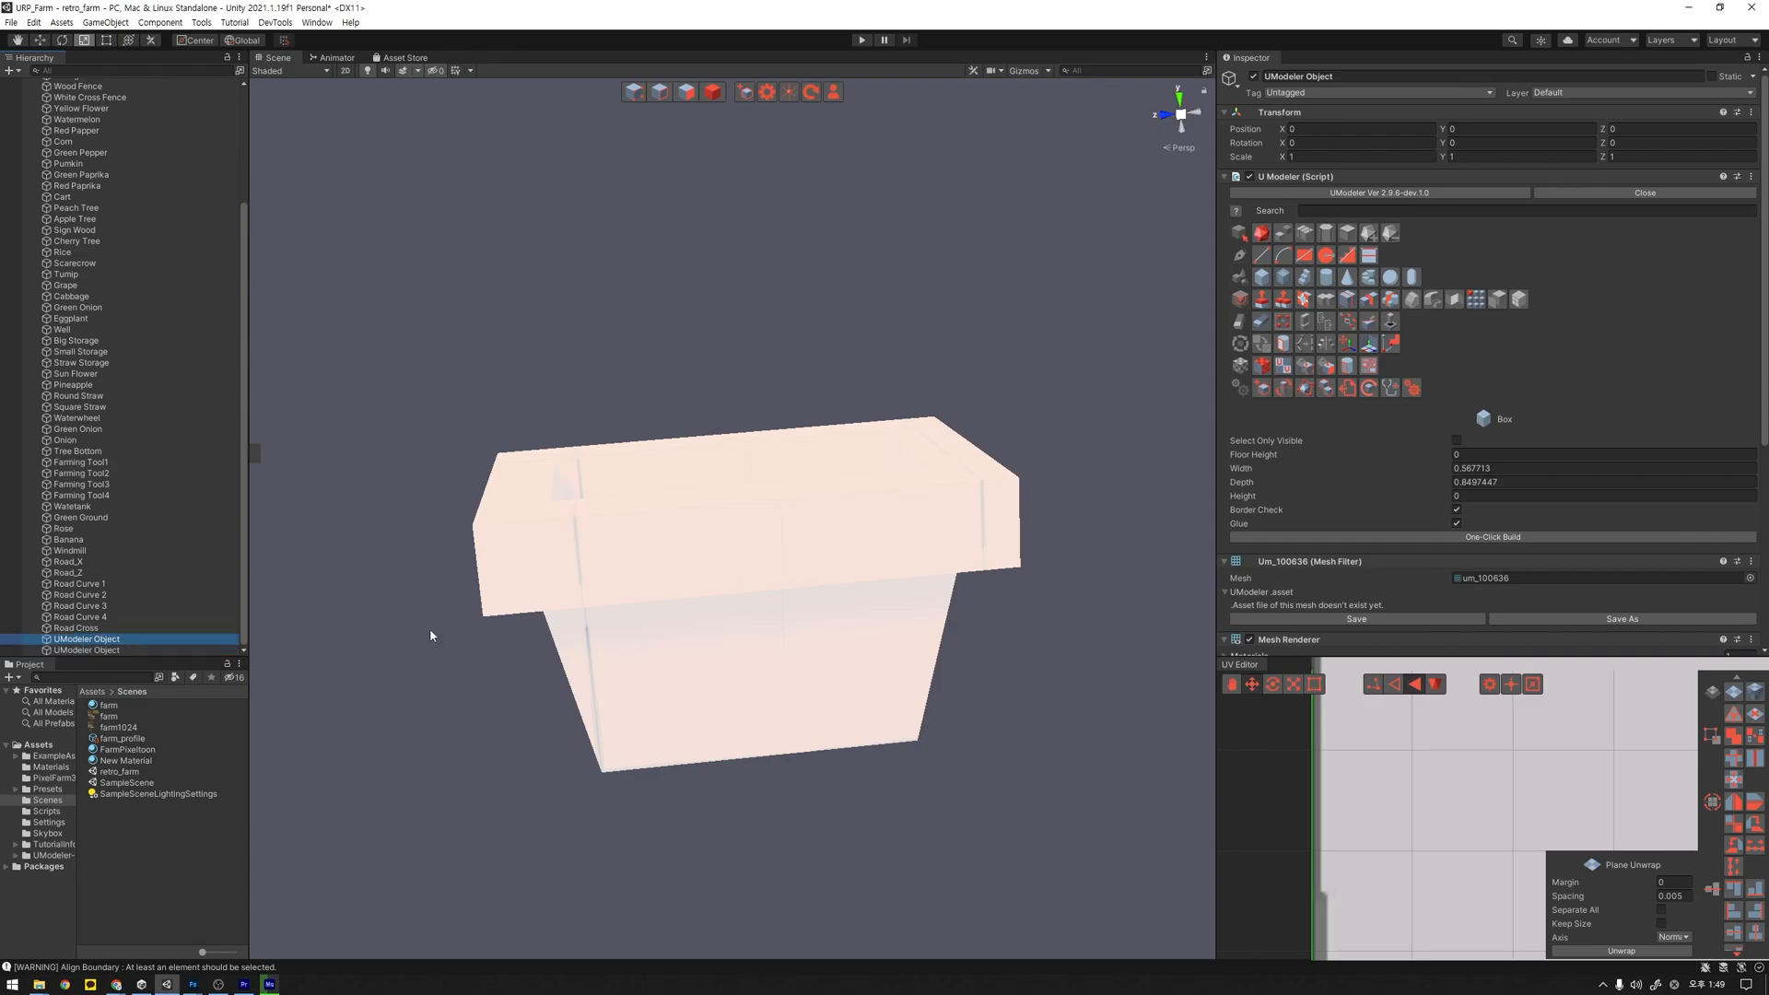
Step: Draw an octagonal cylinder with a radius of about 0.44 and a height of about 0.2 beside the container
click(1326, 276)
scroll(1085, 481, down, 3)
drag(934, 750, 973, 815)
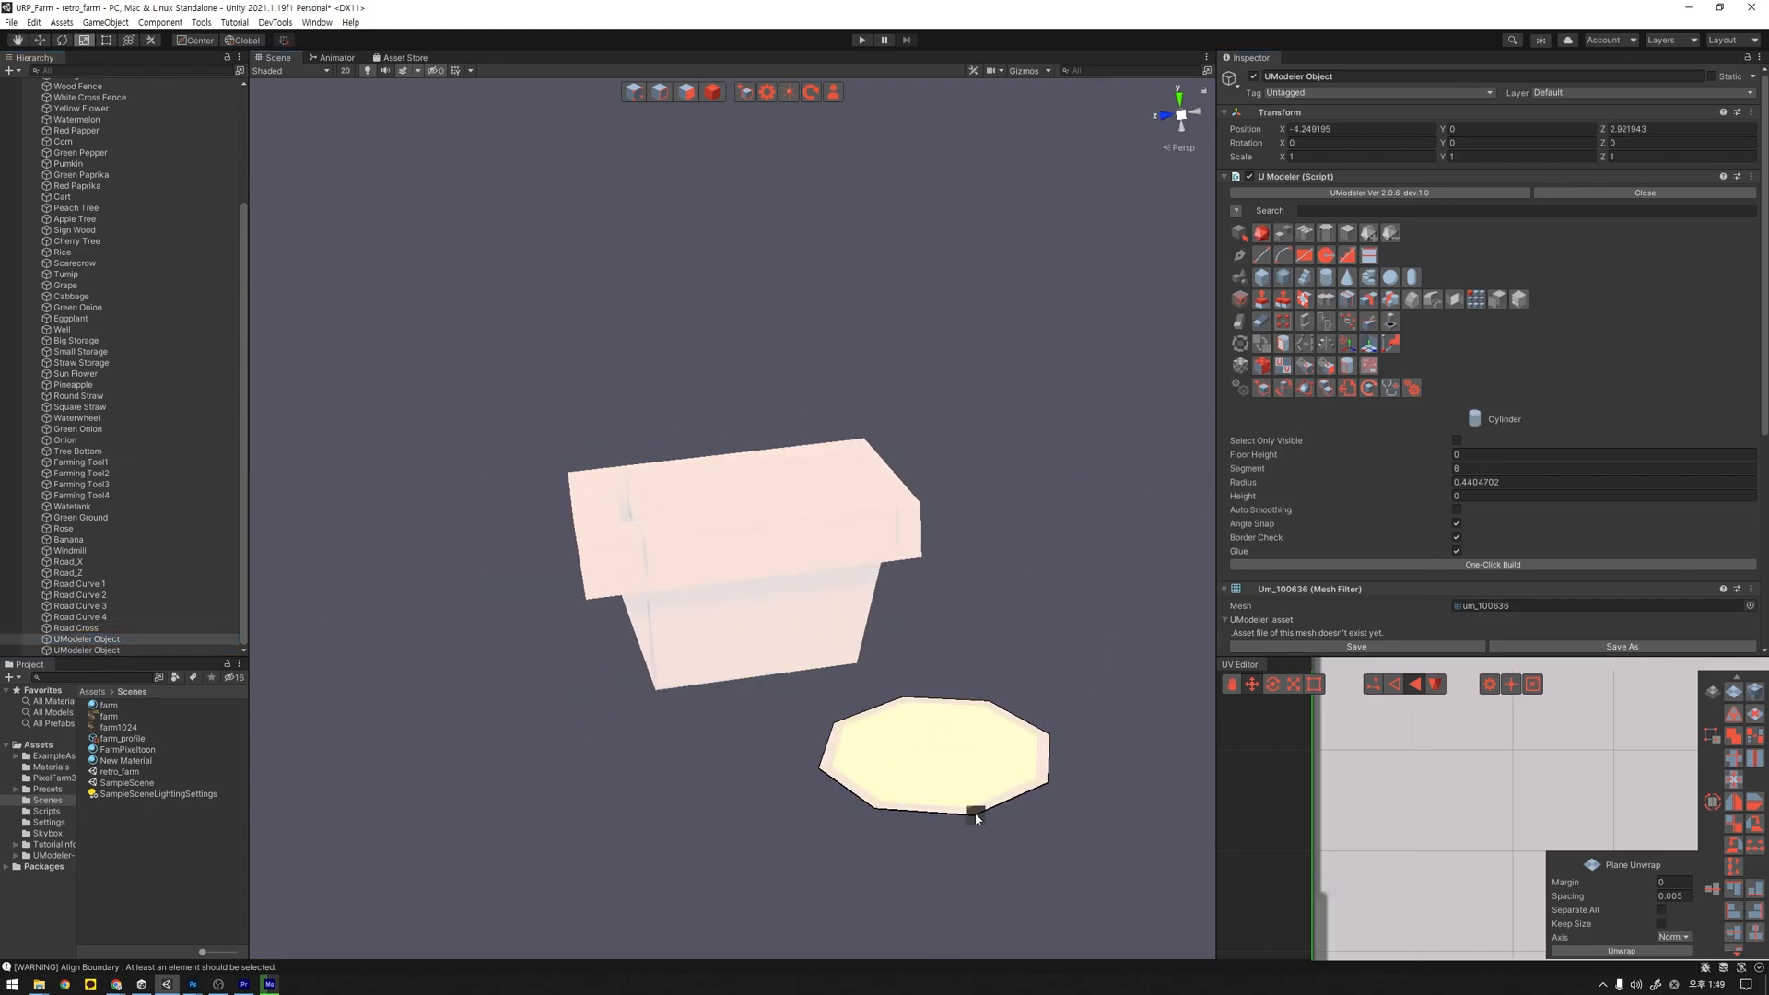
click(983, 770)
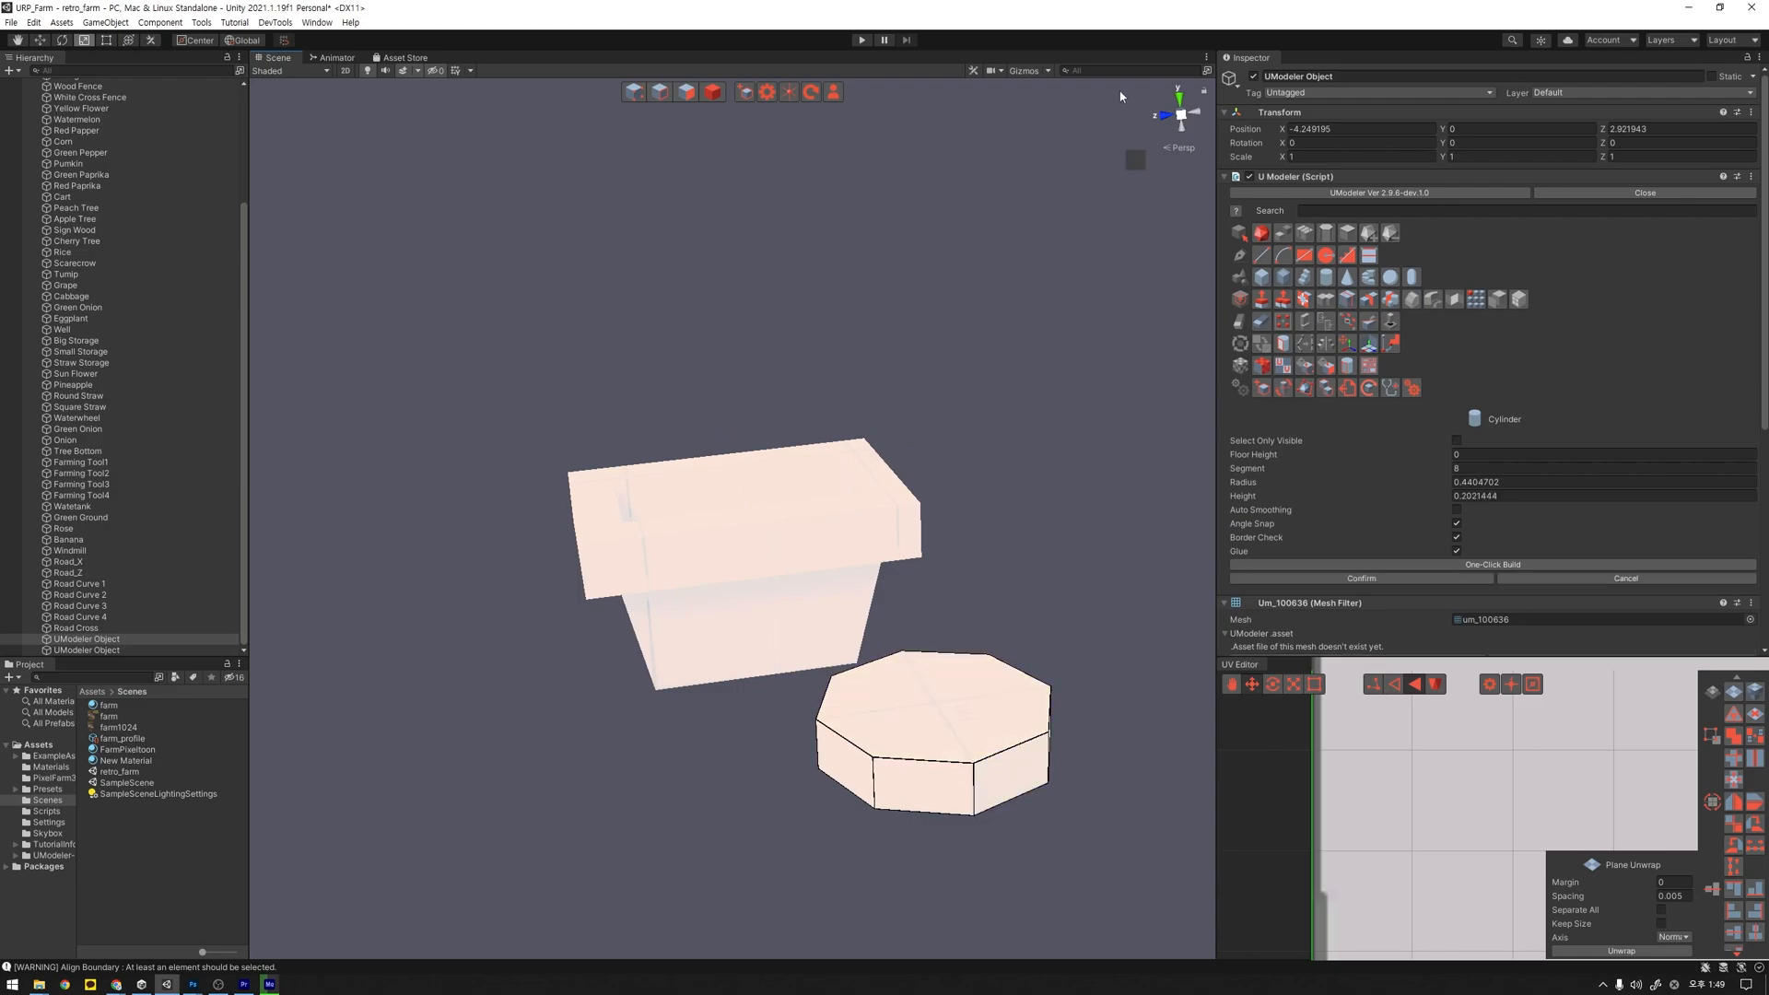
Step: Stand the cylinder upright by setting its Z rotation to 90
click(712, 91)
key(e)
drag(946, 691, 978, 801)
click(1663, 141)
text(90)
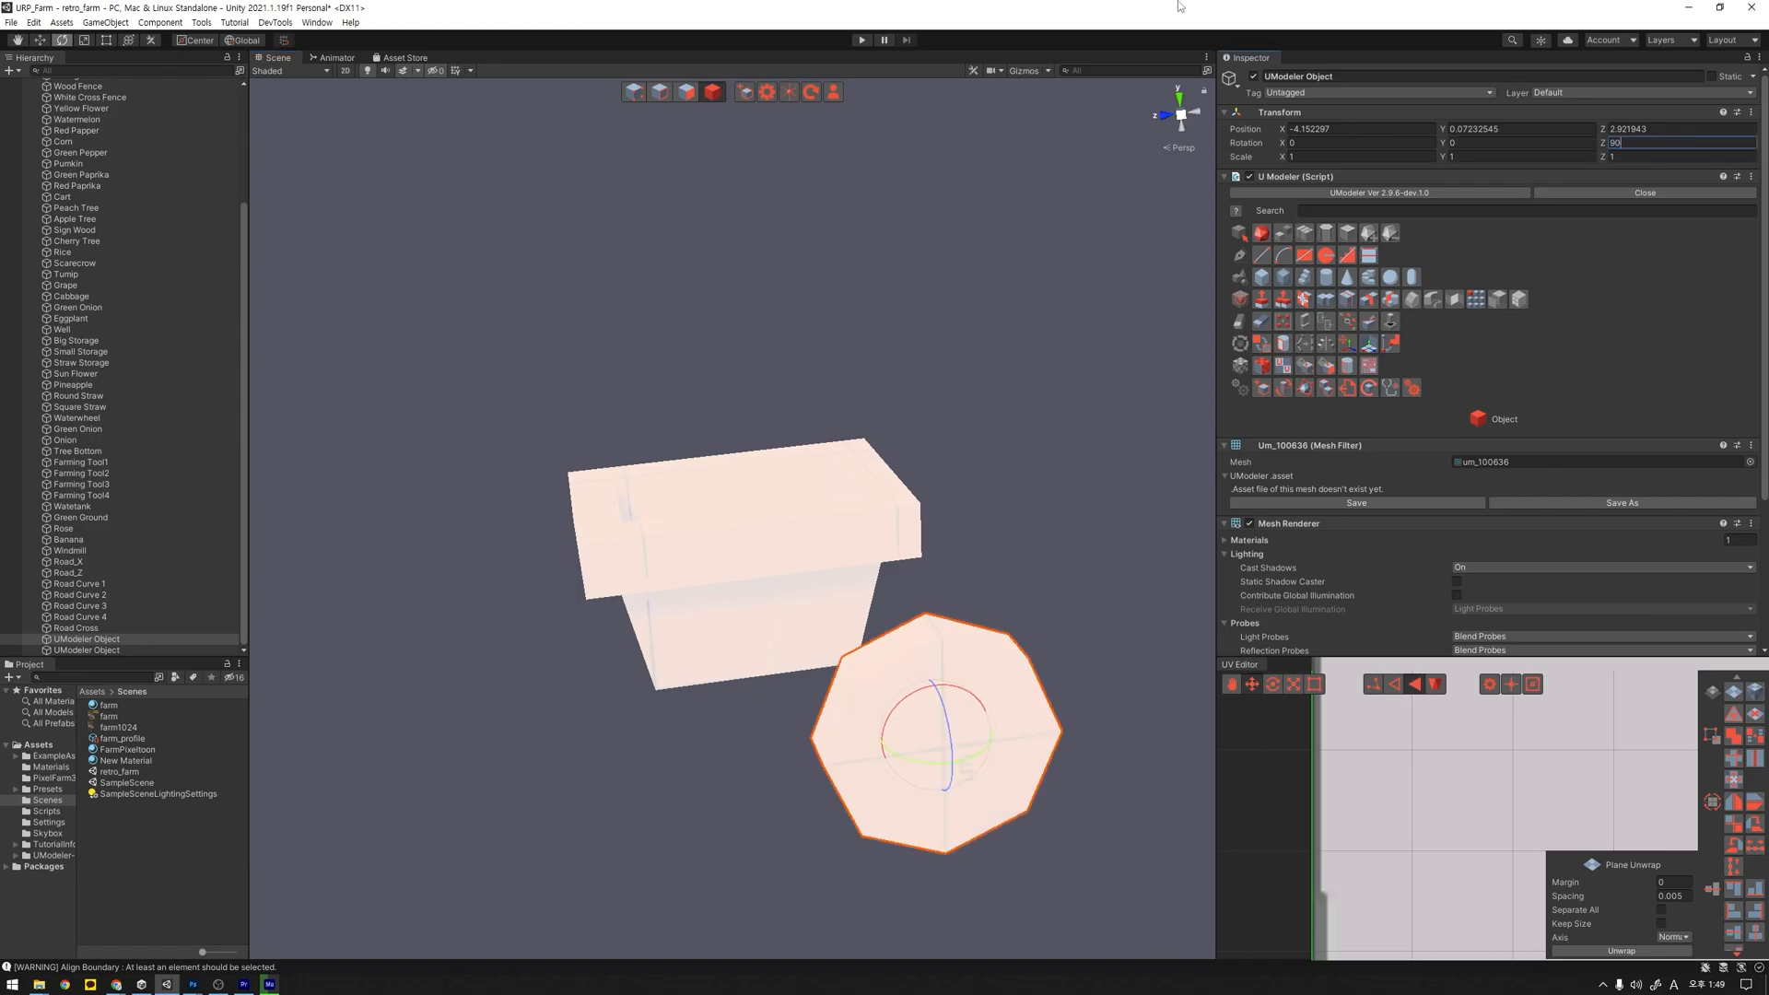
middle_drag(1049, 744, 1037, 694)
click(1090, 434)
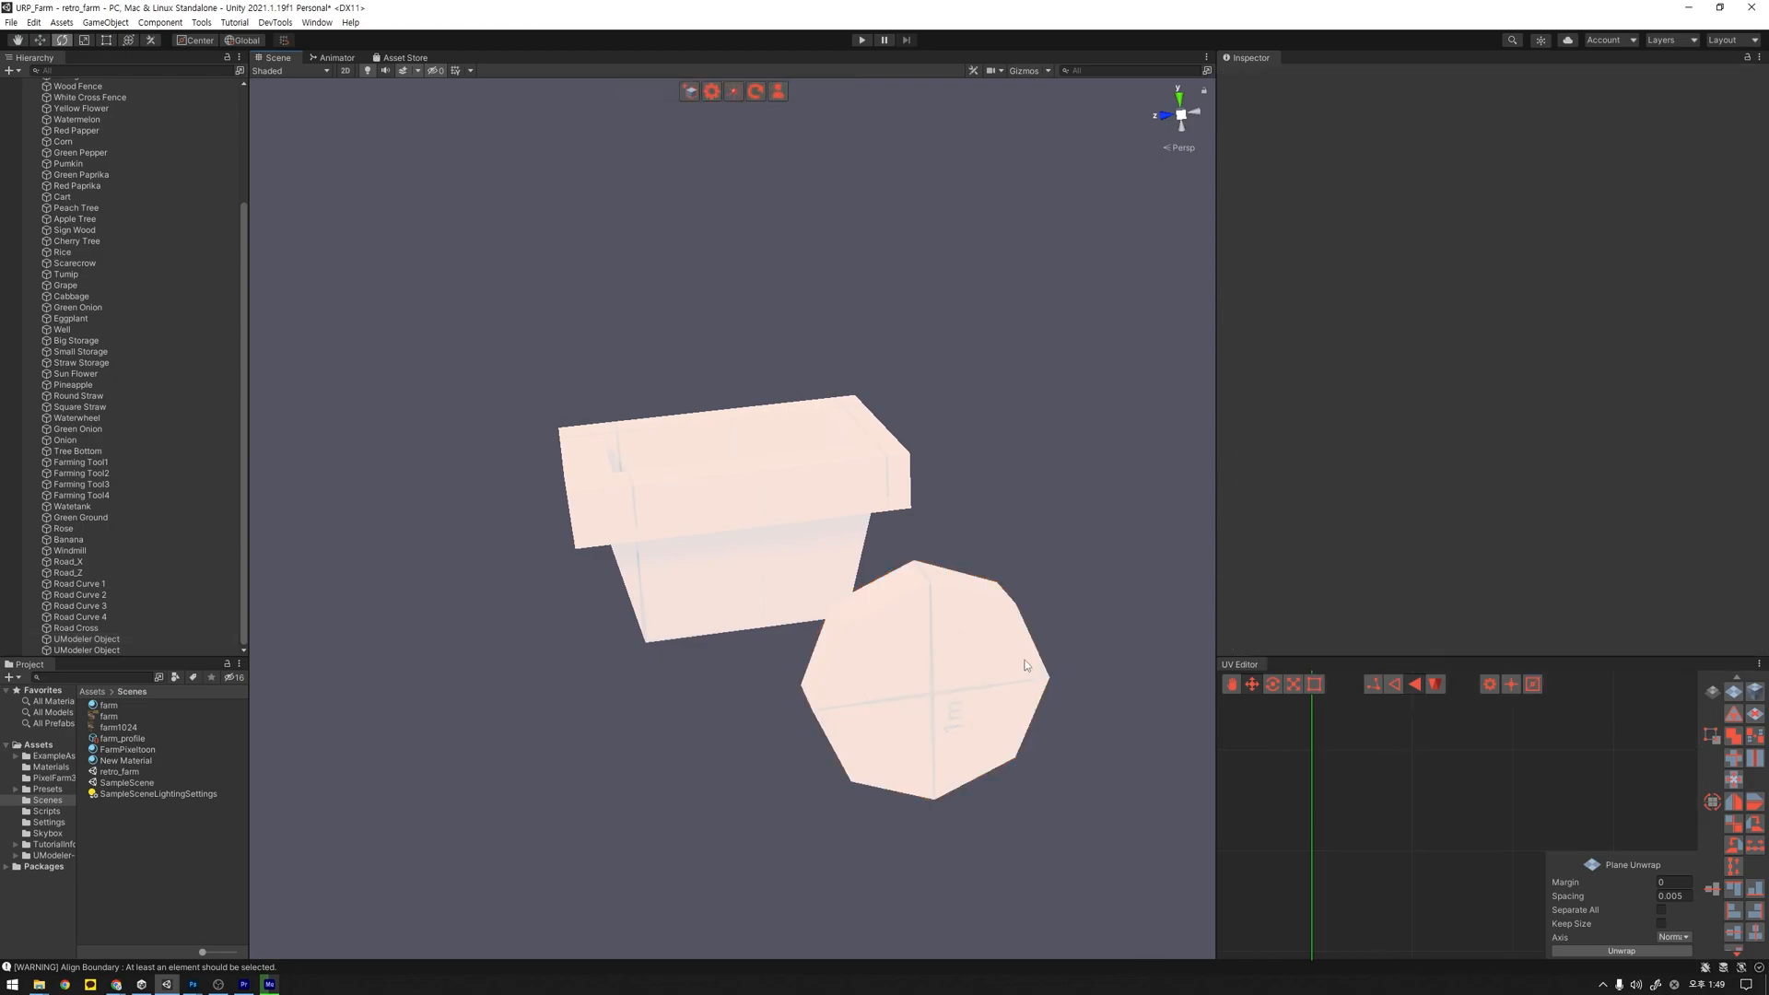
Step: Move the cylinder over to the lower part of the container's side
click(998, 663)
key(w)
alt+drag(929, 711, 1082, 815)
drag(961, 626, 785, 636)
drag(823, 576, 810, 633)
Step: Scale the cylinder uniformly to about 0.66 and fit it against the container's lower side as a wheel
key(r)
key(w)
alt+drag(948, 619, 974, 531)
drag(842, 582, 800, 594)
key(r)
key(w)
alt+drag(907, 638, 951, 625)
middle_drag(950, 625, 998, 664)
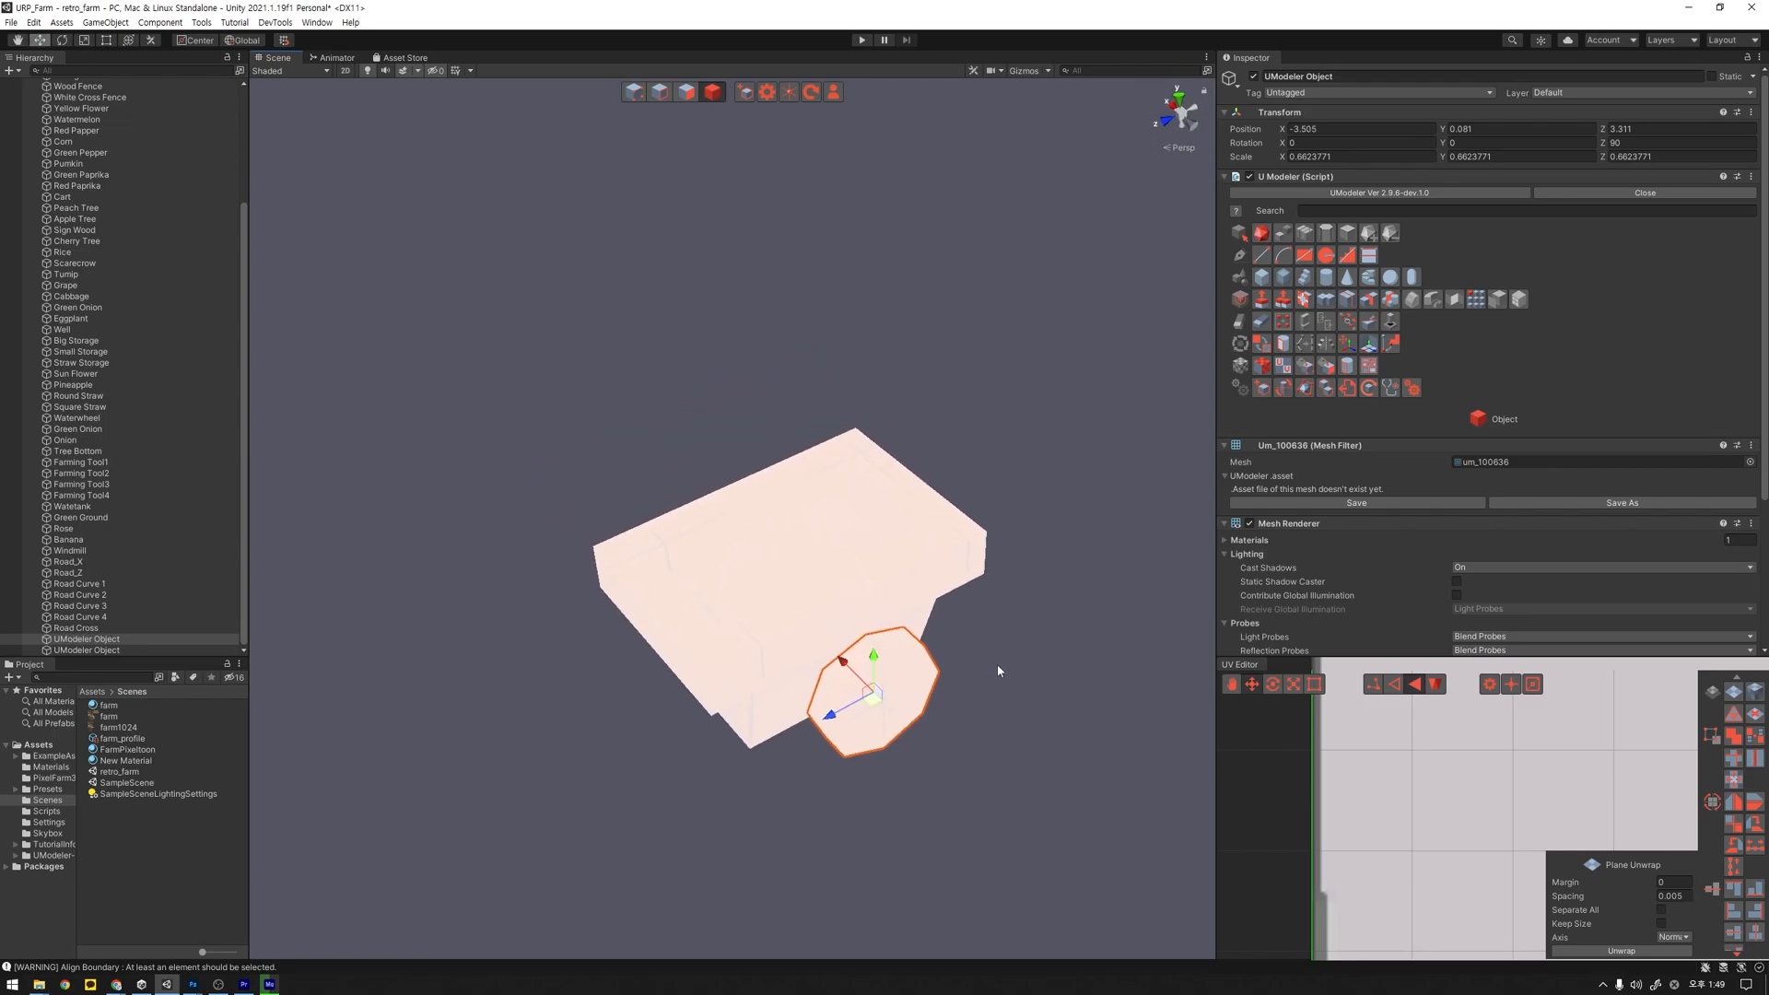
Step: Duplicate the wheel and move the copy to the opposite side of the container
key(ctrl+d)
drag(842, 661, 884, 517)
drag(646, 635, 685, 643)
alt+drag(684, 642, 844, 616)
Step: Duplicate the wheel again, scale the copy to about 0.56 and place it at the front end of the container
key(ctrl+d)
key(r)
drag(680, 684, 978, 788)
key(w)
click(978, 787)
click(909, 583)
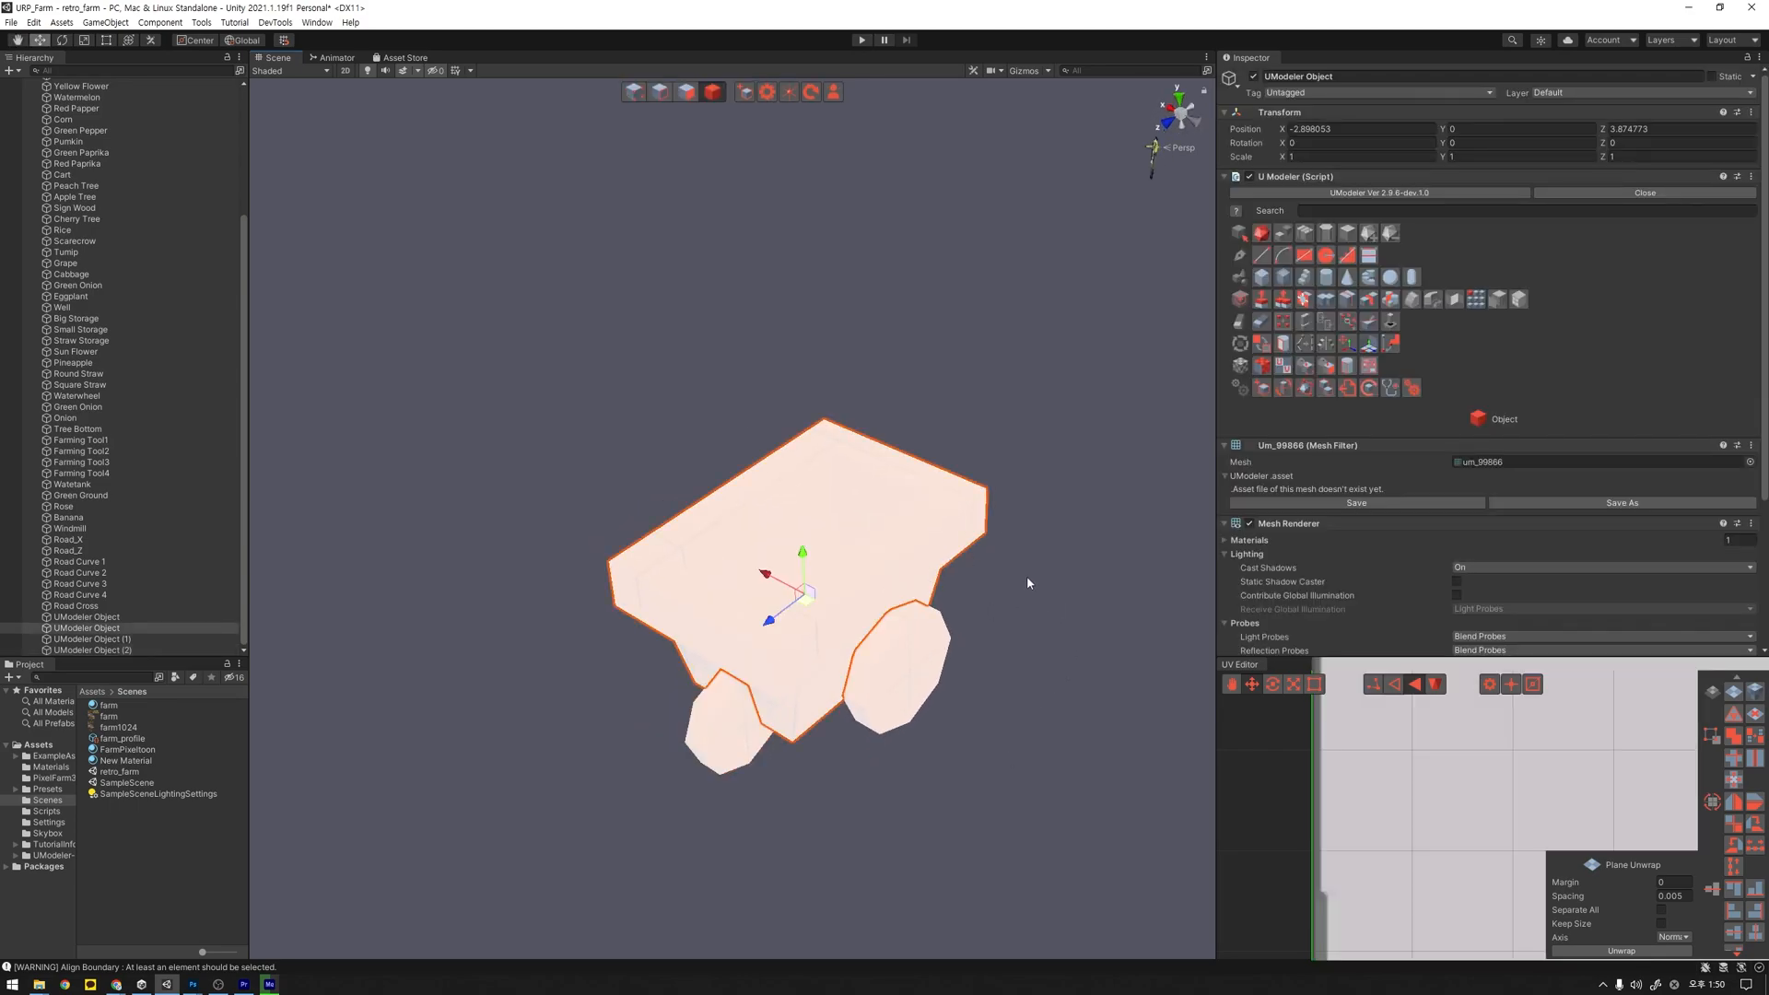
click(1023, 658)
Step: Select the container and all three wheels and combine them into one UModeler object
click(85, 617)
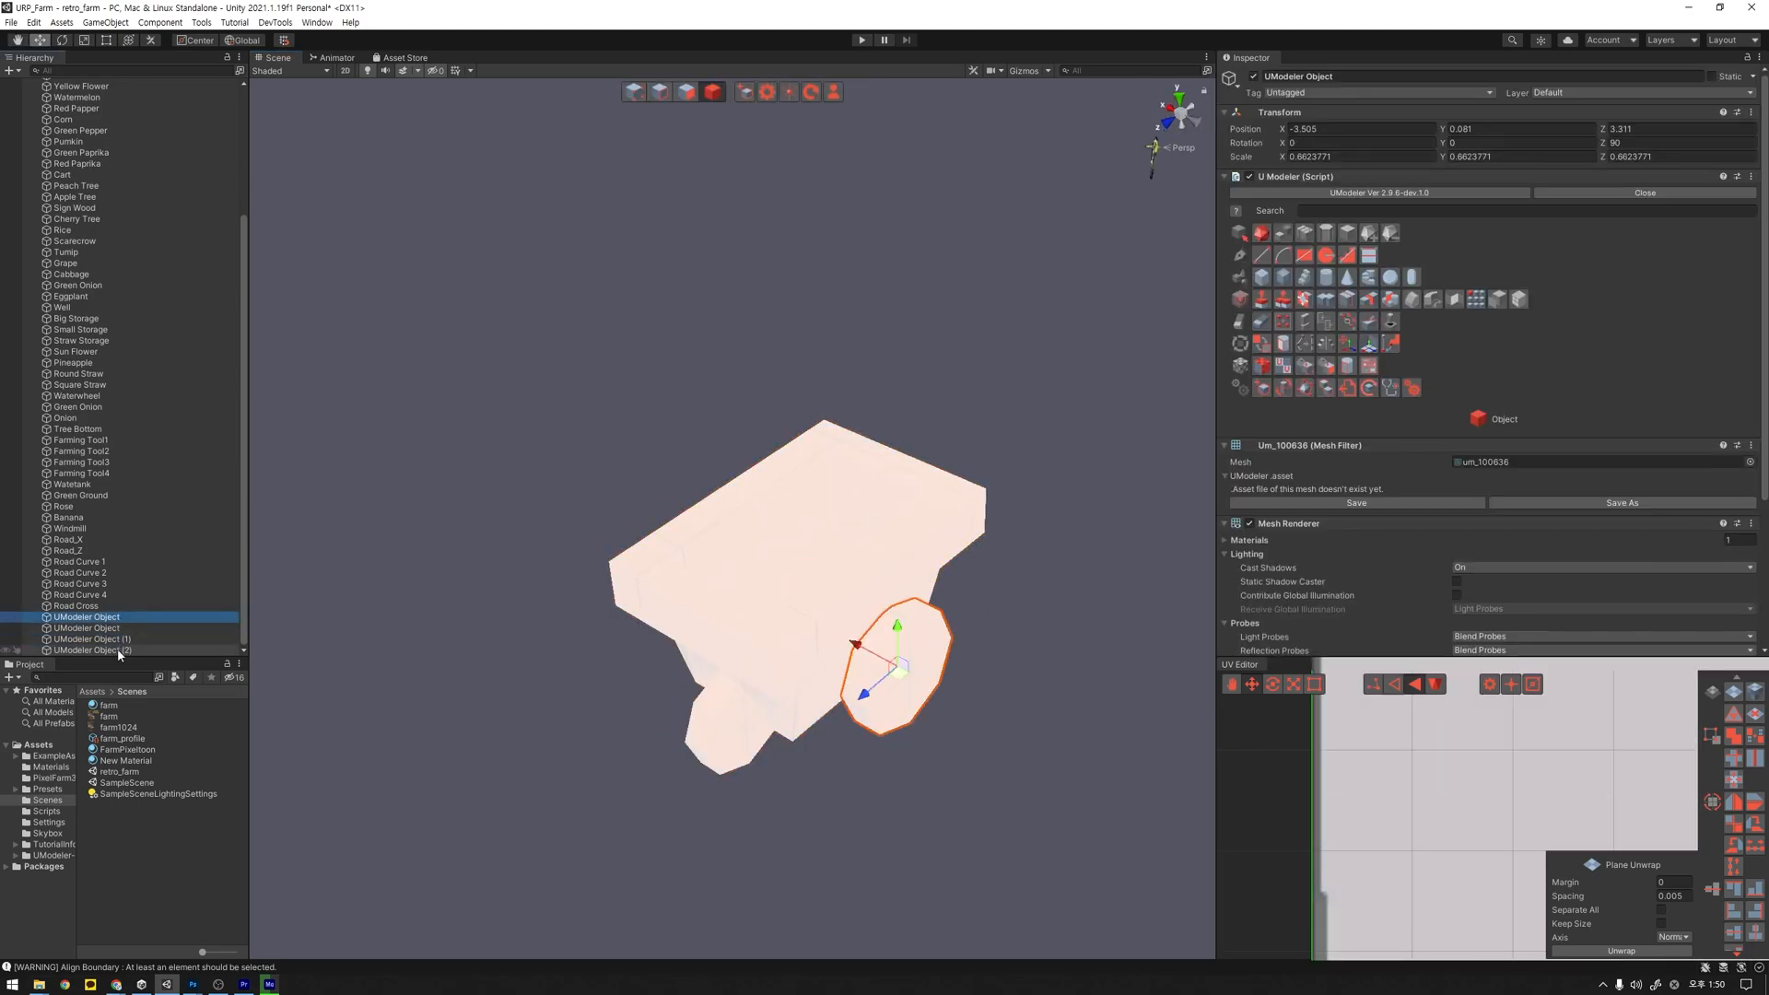
shift+click(92, 650)
click(1262, 268)
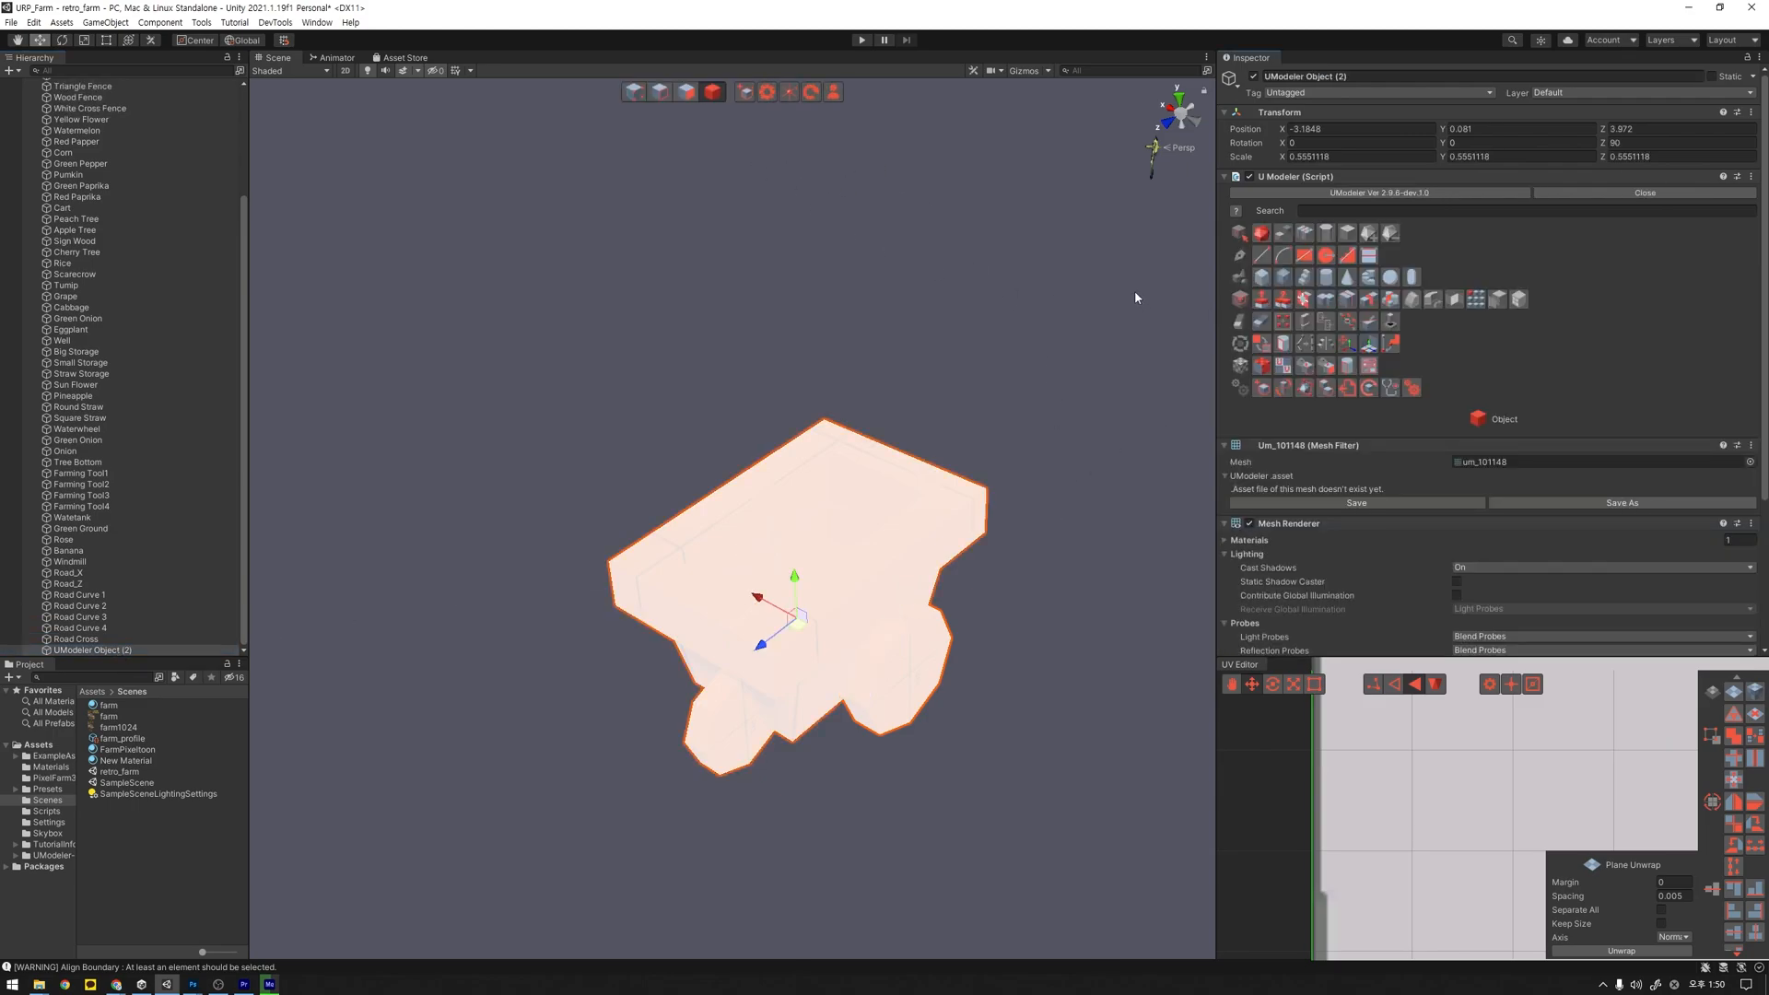
Step: Select all polygons of the cart and apply Cube Unwrap with Keep Size enabled
click(685, 93)
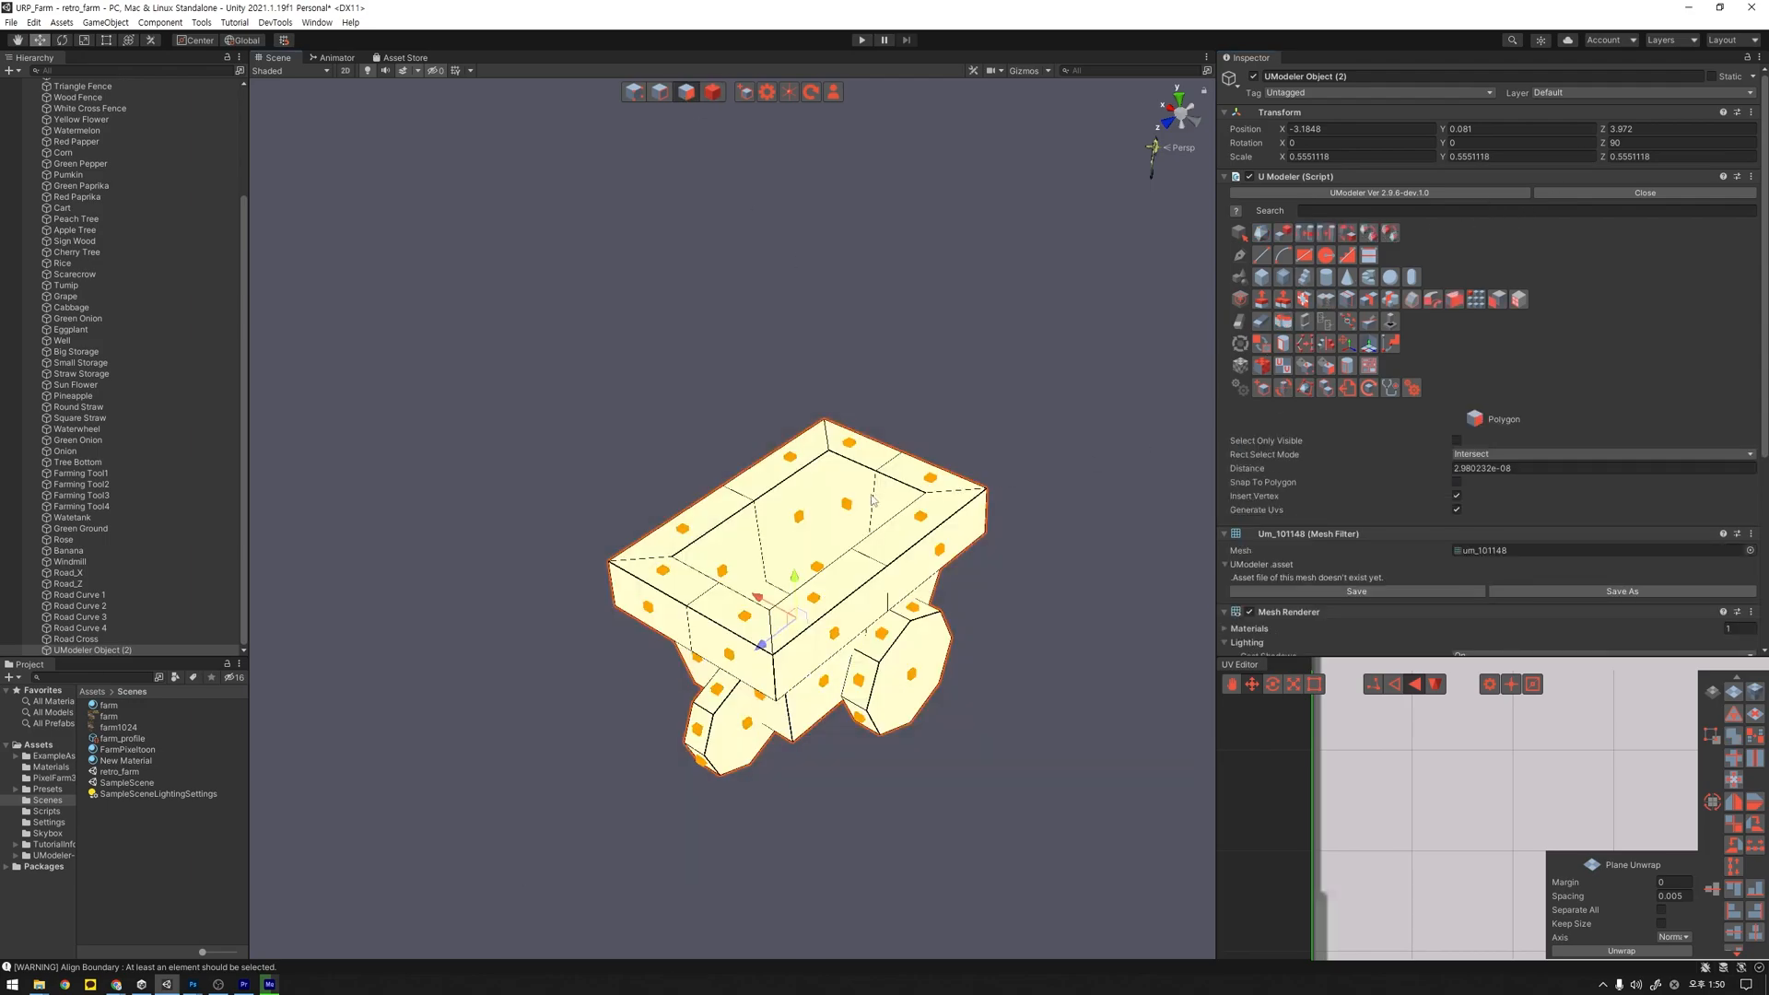
click(1755, 693)
click(1621, 951)
Step: Scale down all of the cart's UV islands and move them toward the far edge of the texture area
scroll(1612, 767, down, 3)
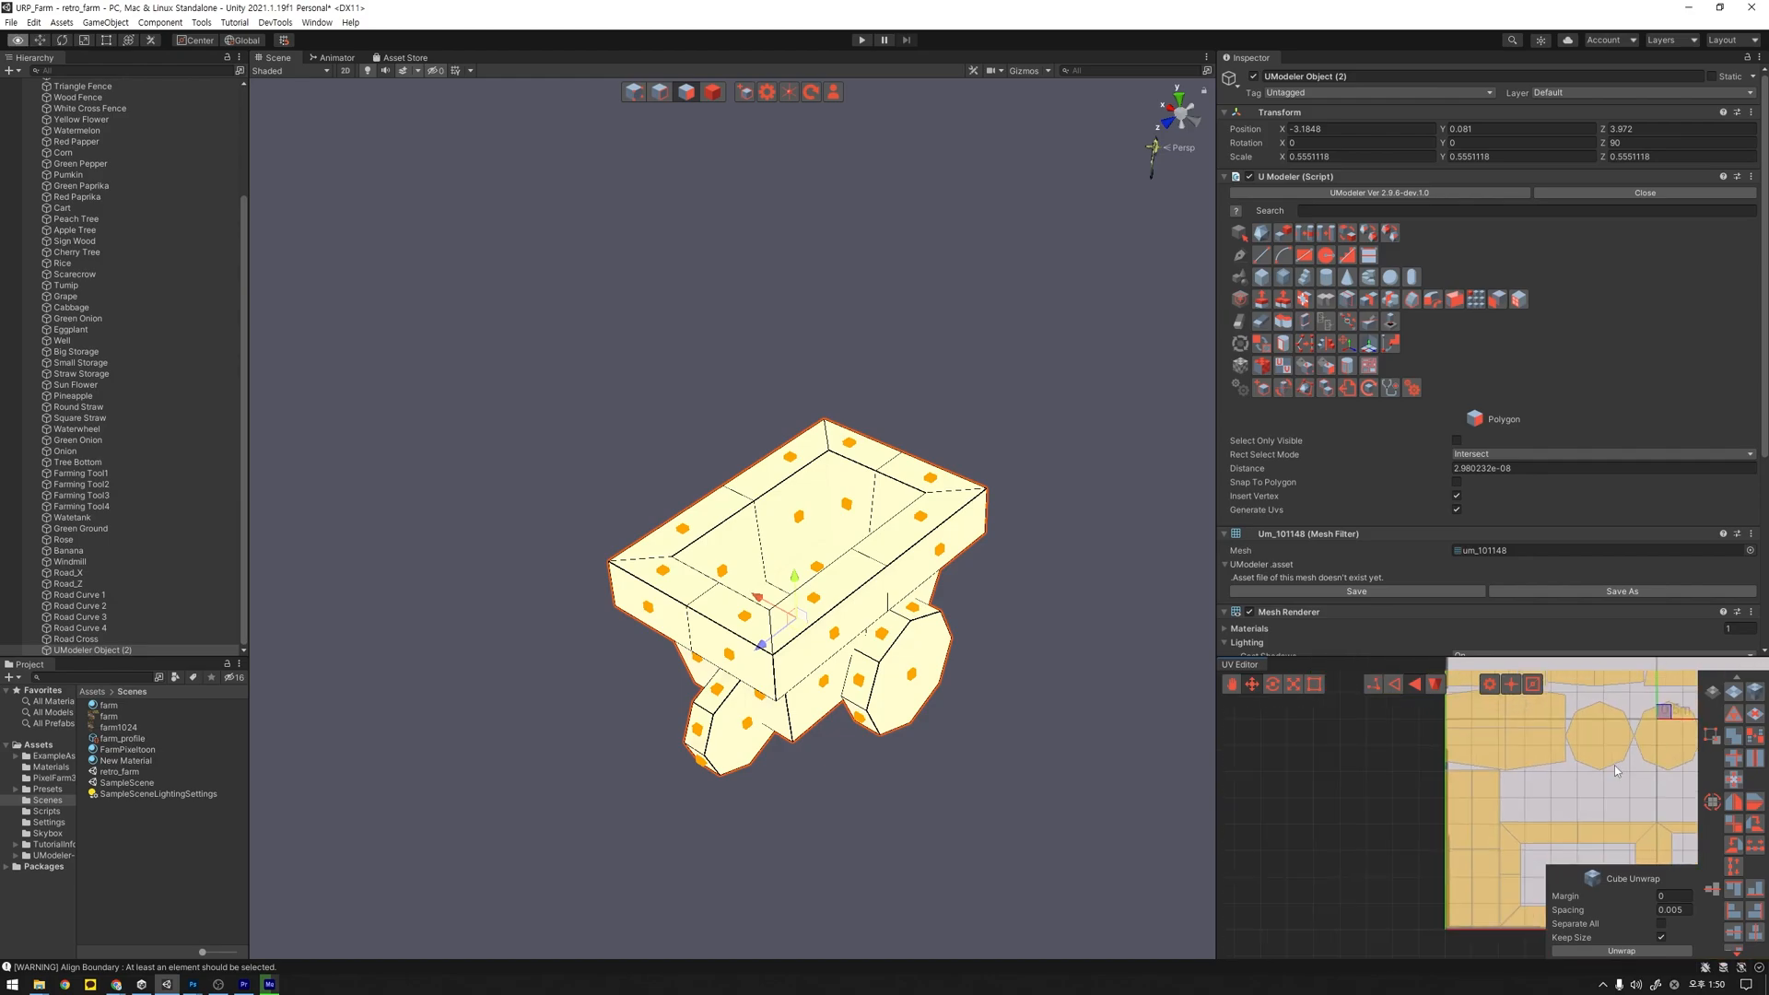
middle_drag(1617, 764, 1446, 776)
scroll(1467, 783, down, 5)
key(r)
drag(1465, 775, 1312, 875)
key(w)
drag(1512, 776, 1590, 776)
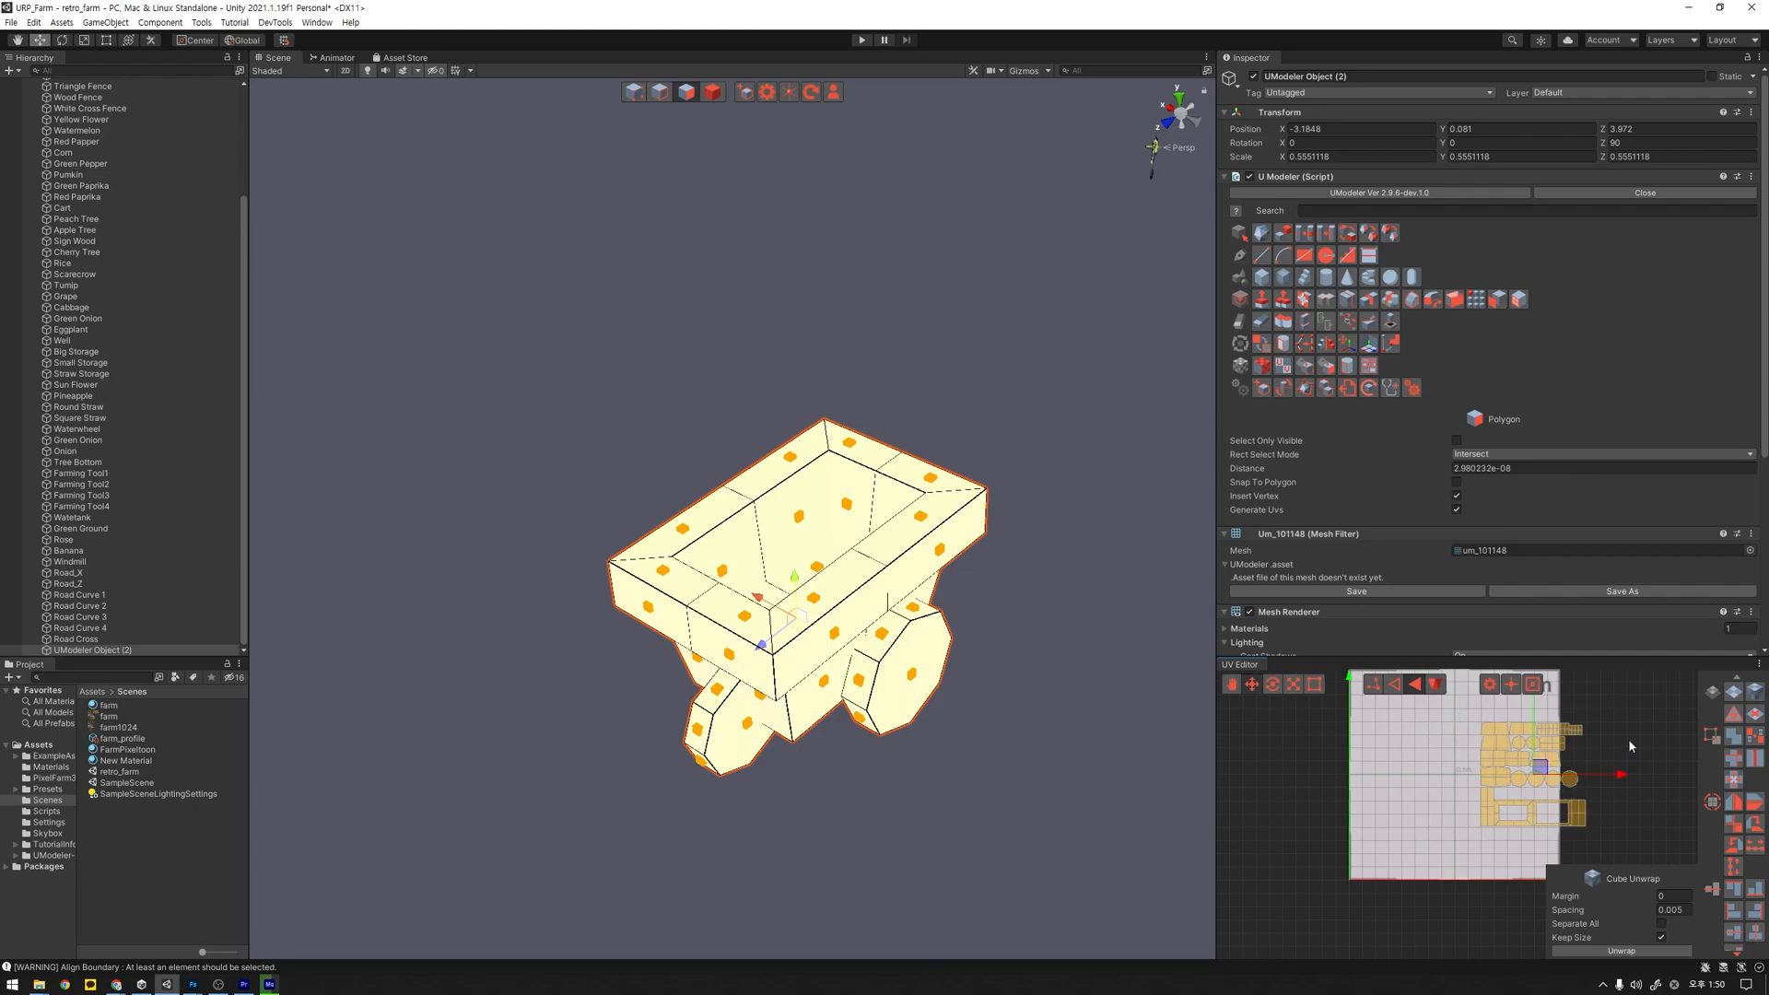
Step: Apply the farm material to the cart and move the long inner wall's UV island onto the wood texture
click(152, 706)
drag(151, 706, 813, 671)
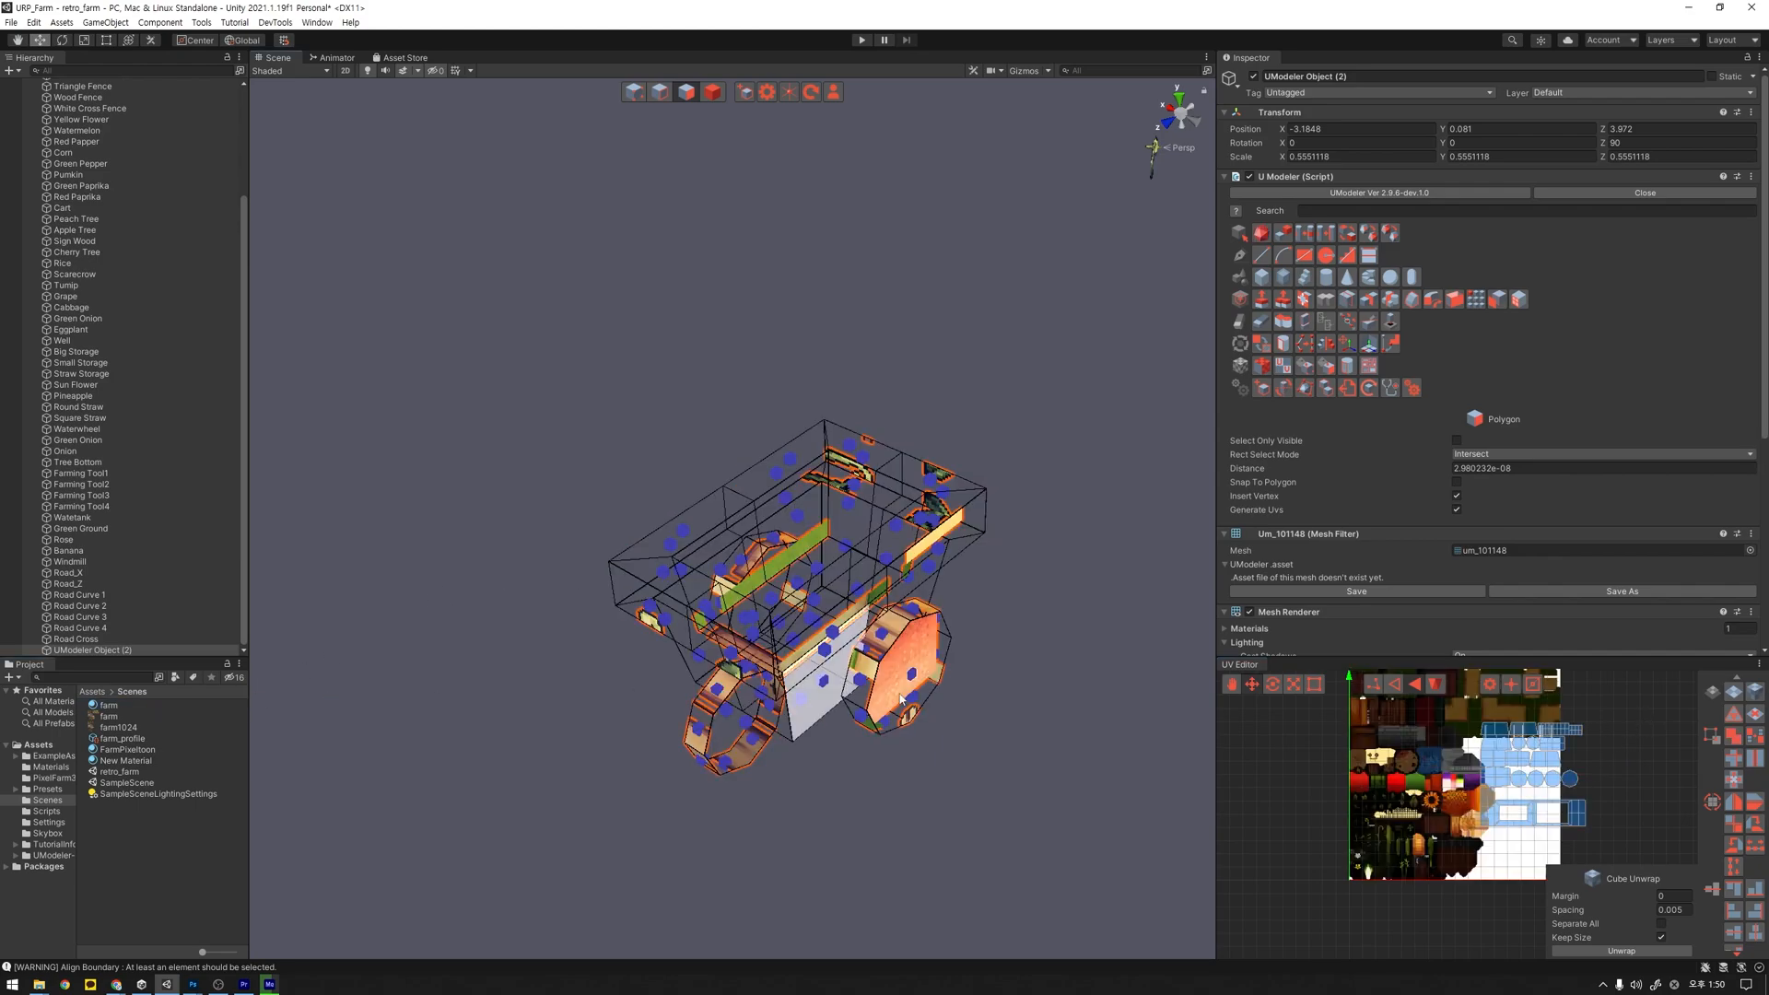
click(1496, 731)
drag(1524, 731, 1389, 727)
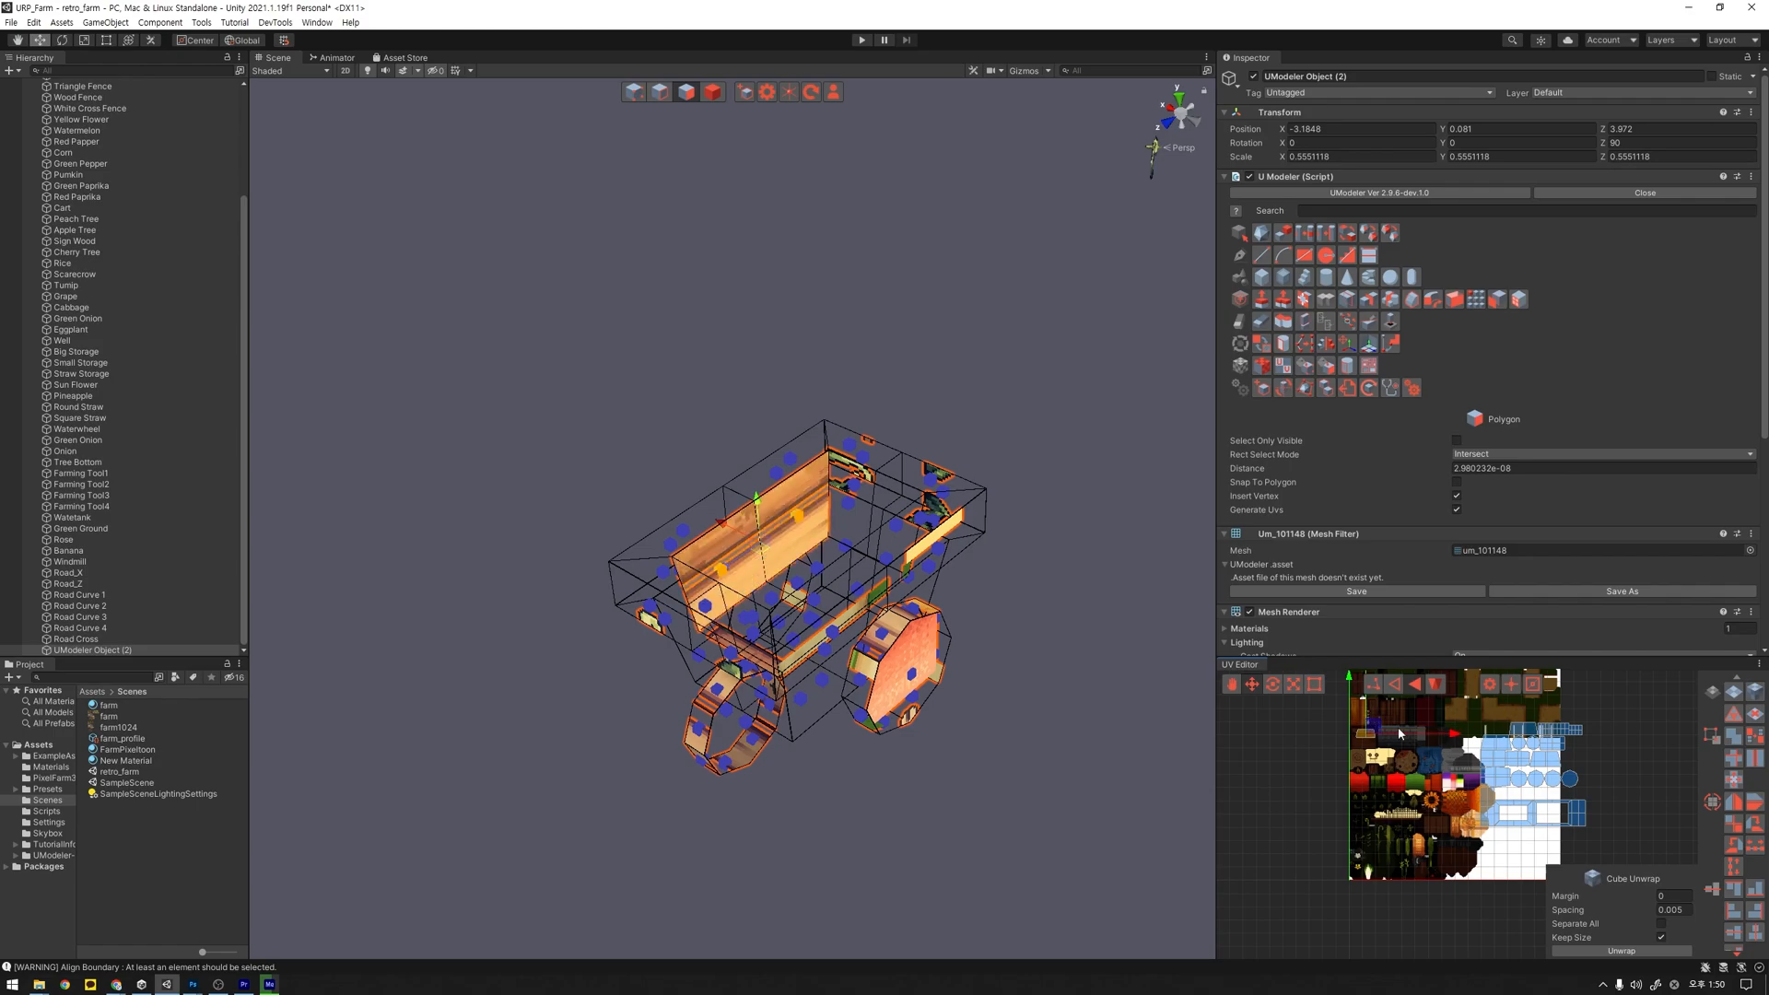
Step: Select the next UV island of the cart body's walls and position it on the wood plank area of the texture
drag(1505, 741, 1520, 753)
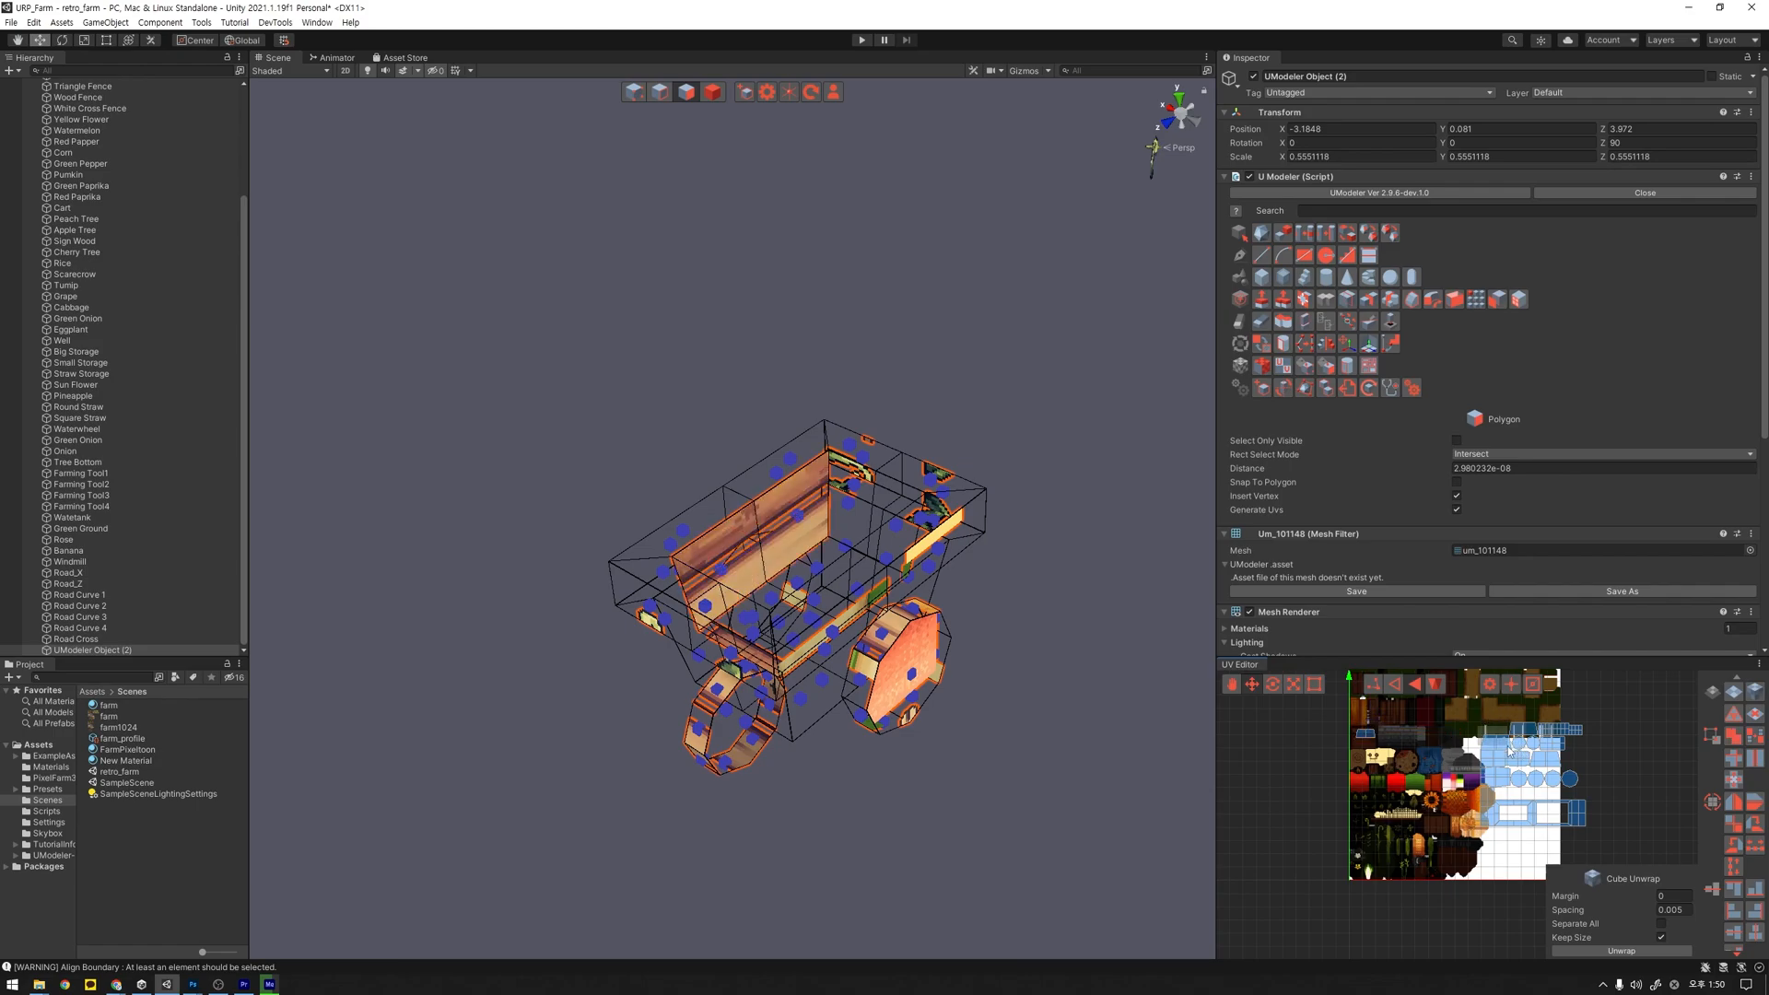
click(1526, 741)
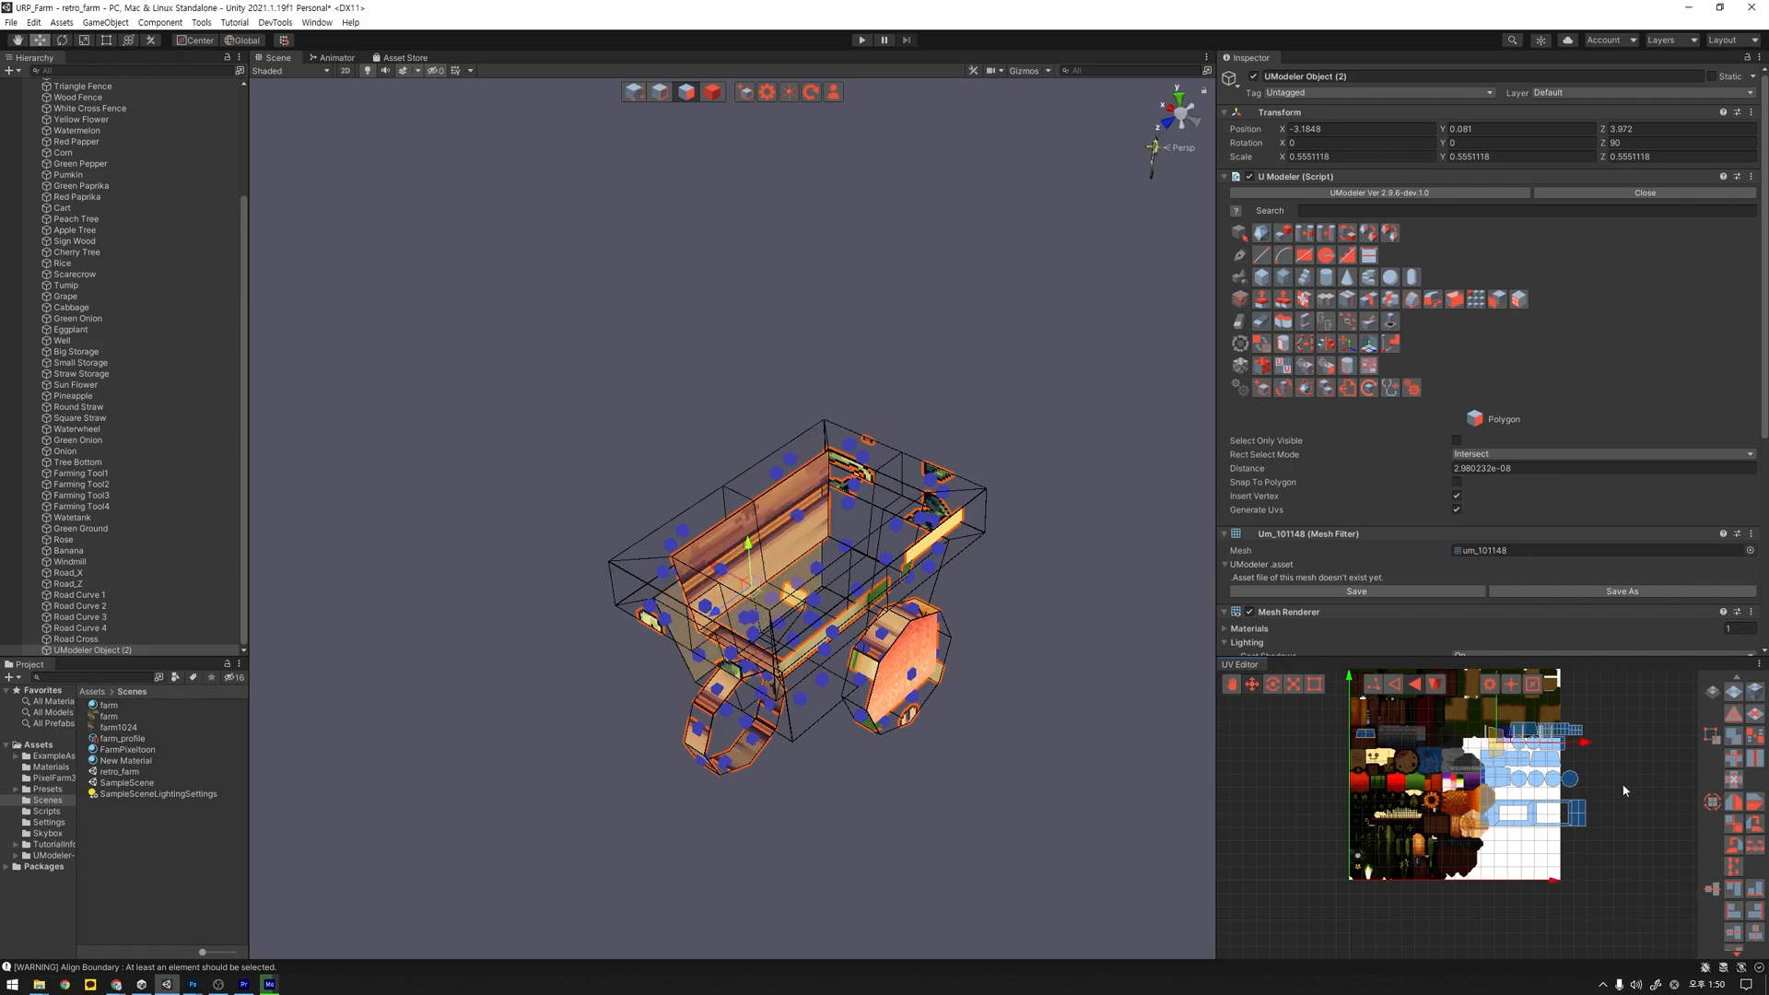
drag(1511, 745, 1438, 717)
key(w)
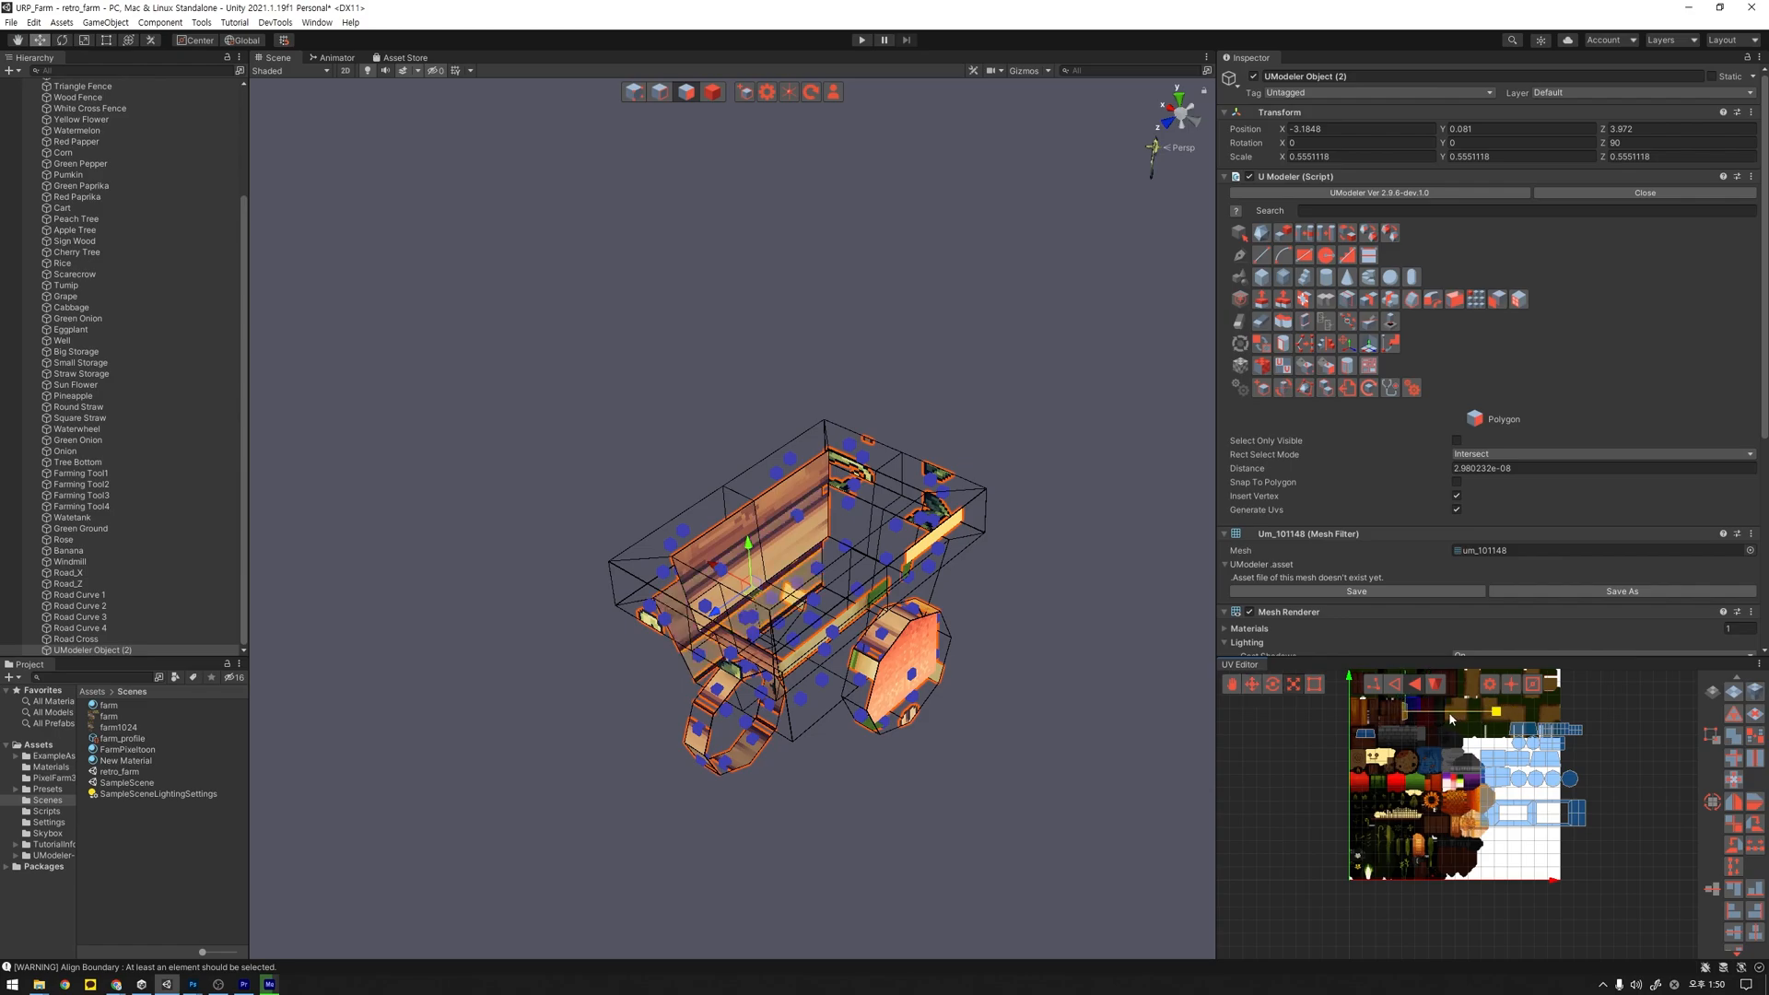
key(w)
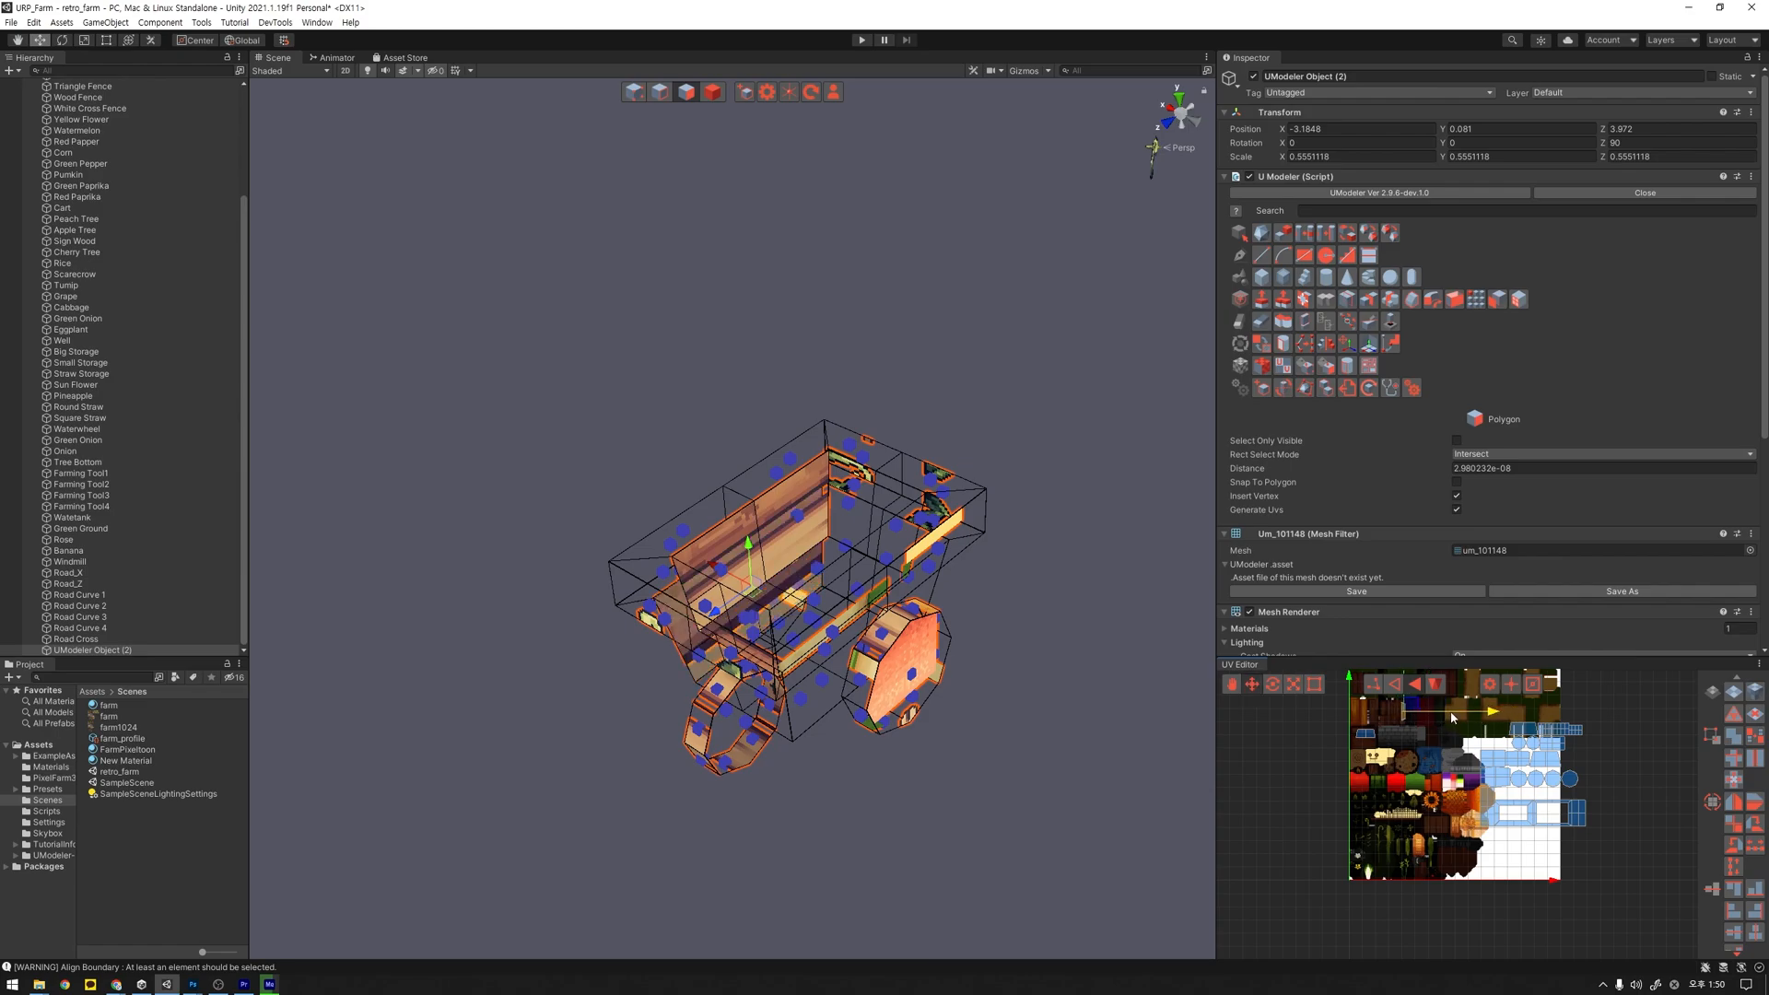
drag(1450, 712, 1448, 712)
mouse_move(1013, 723)
alt+mouse_down()
mouse_move(936, 683)
mouse_move(1010, 773)
mouse_move(1021, 721)
alt+mouse_up()
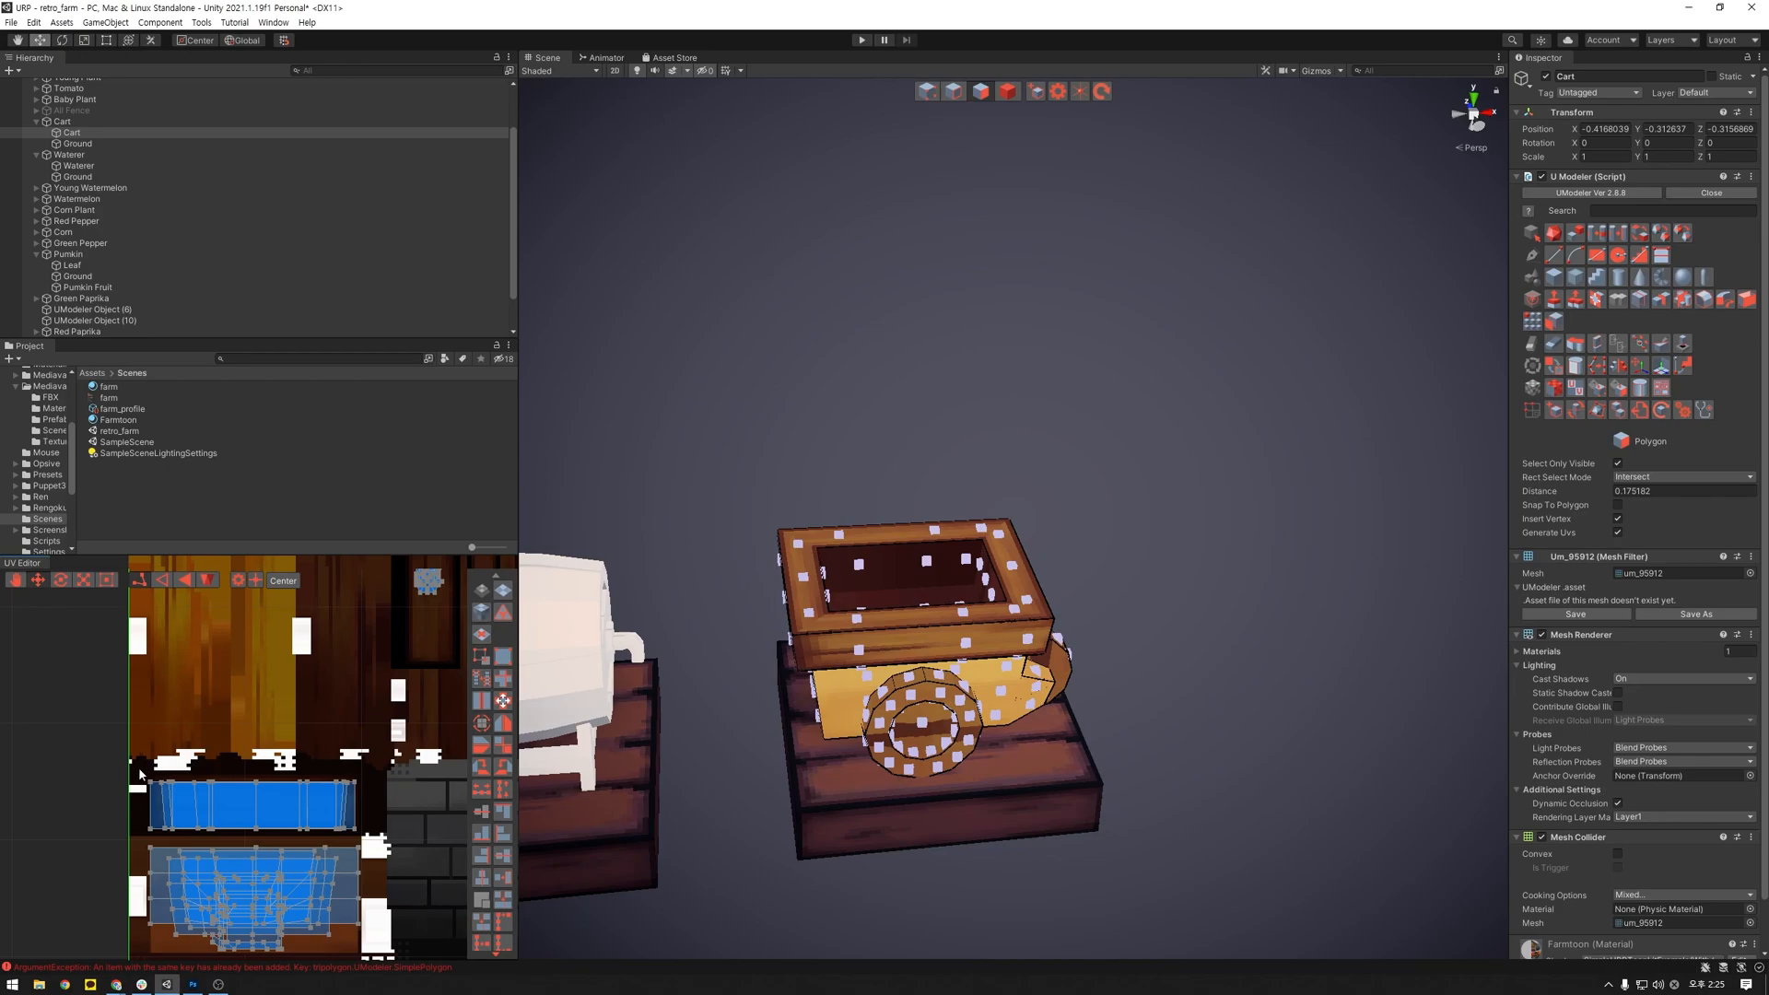
Step: Adjust the rim strip's UV vertices so its columns are evenly spaced and span the full horizontal plank texture
key(1)
key(r)
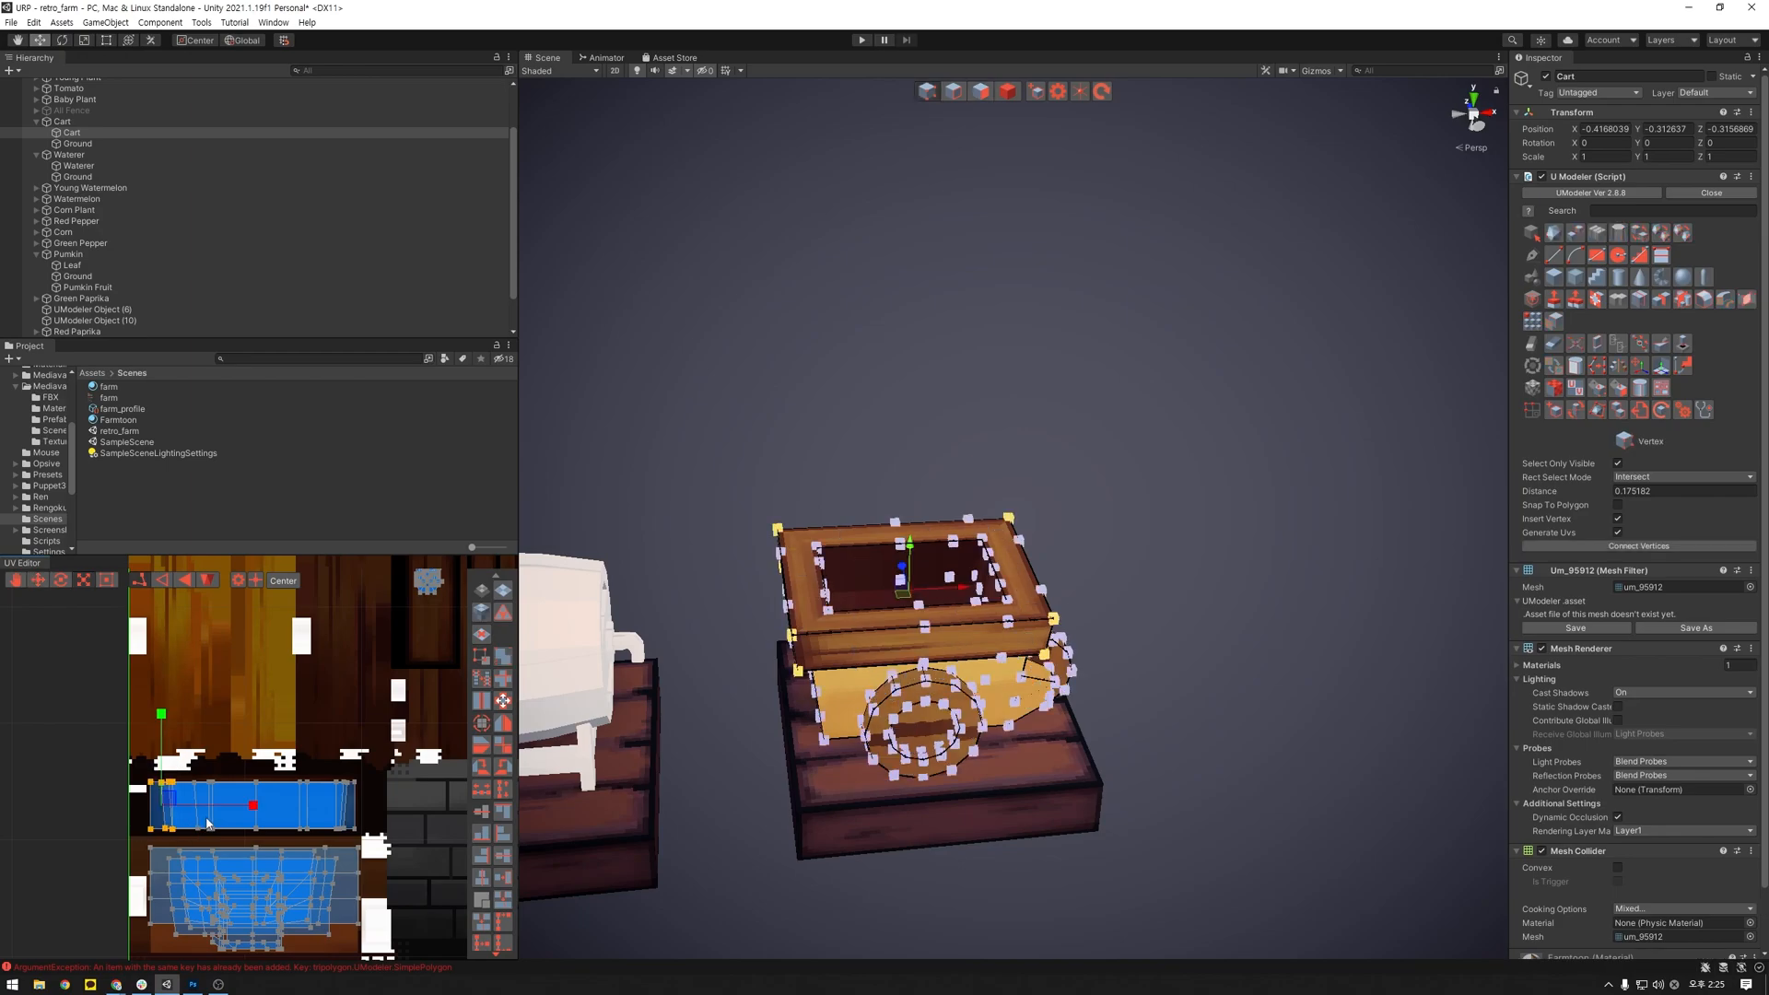
drag(211, 805, 377, 837)
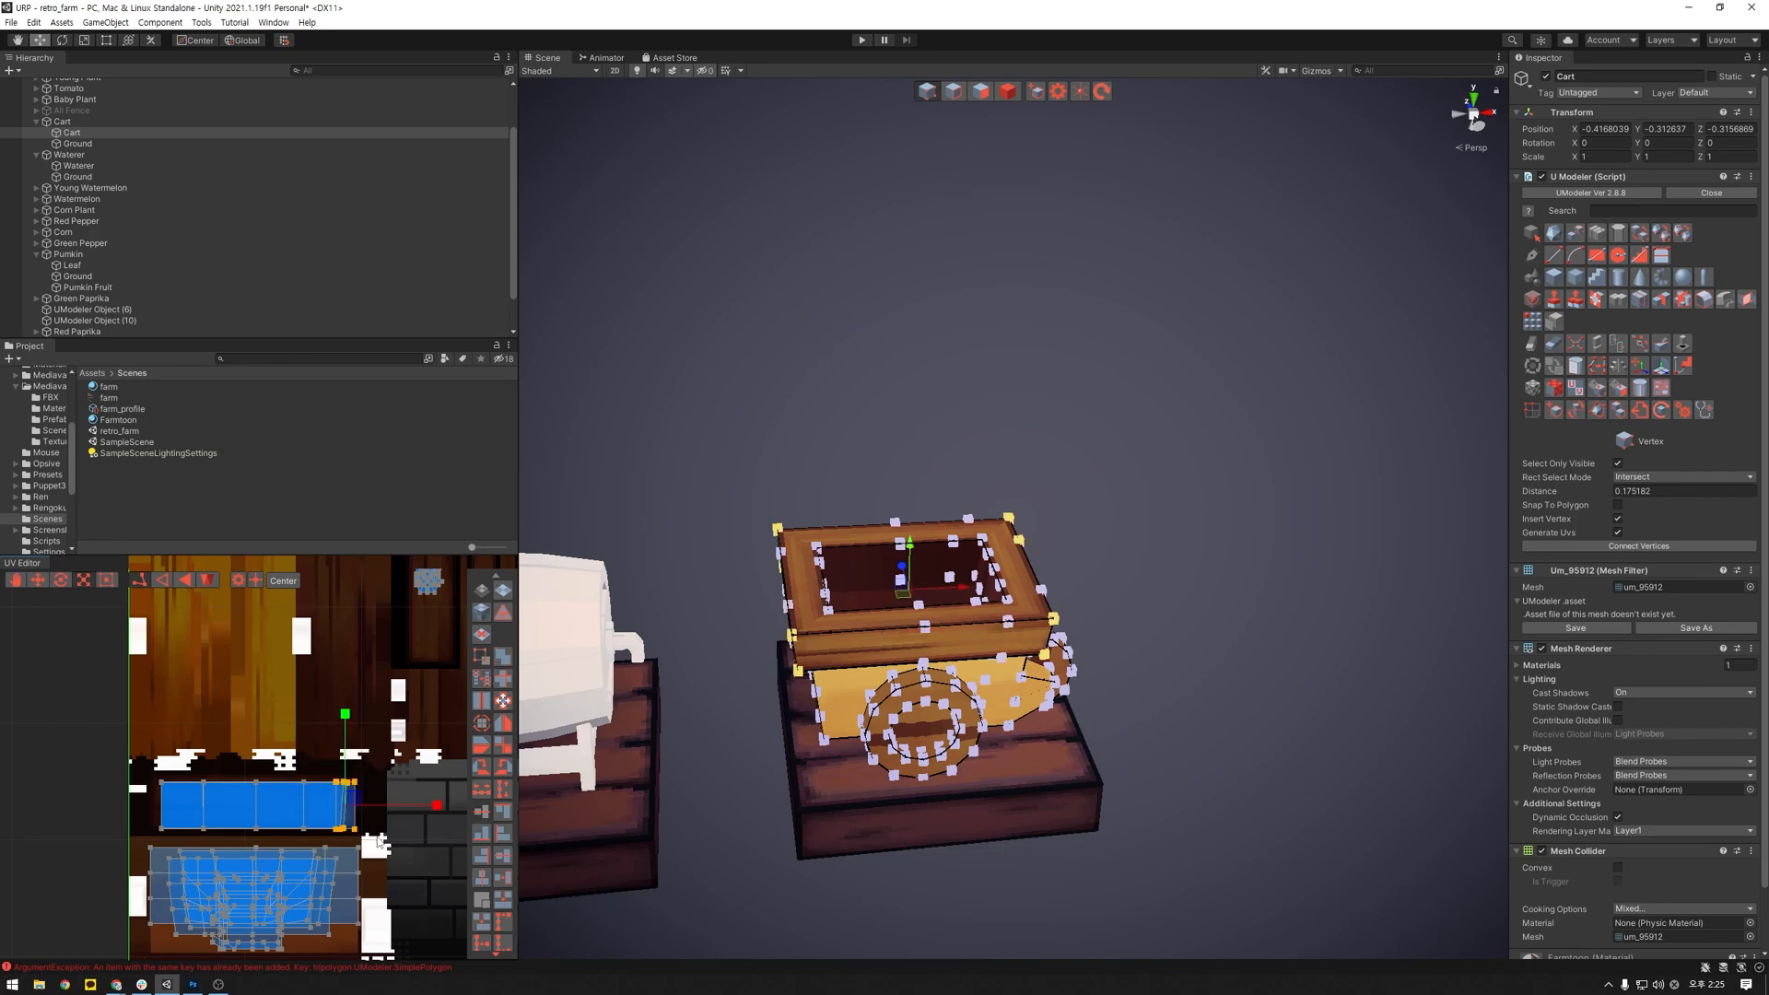
drag(224, 757, 191, 848)
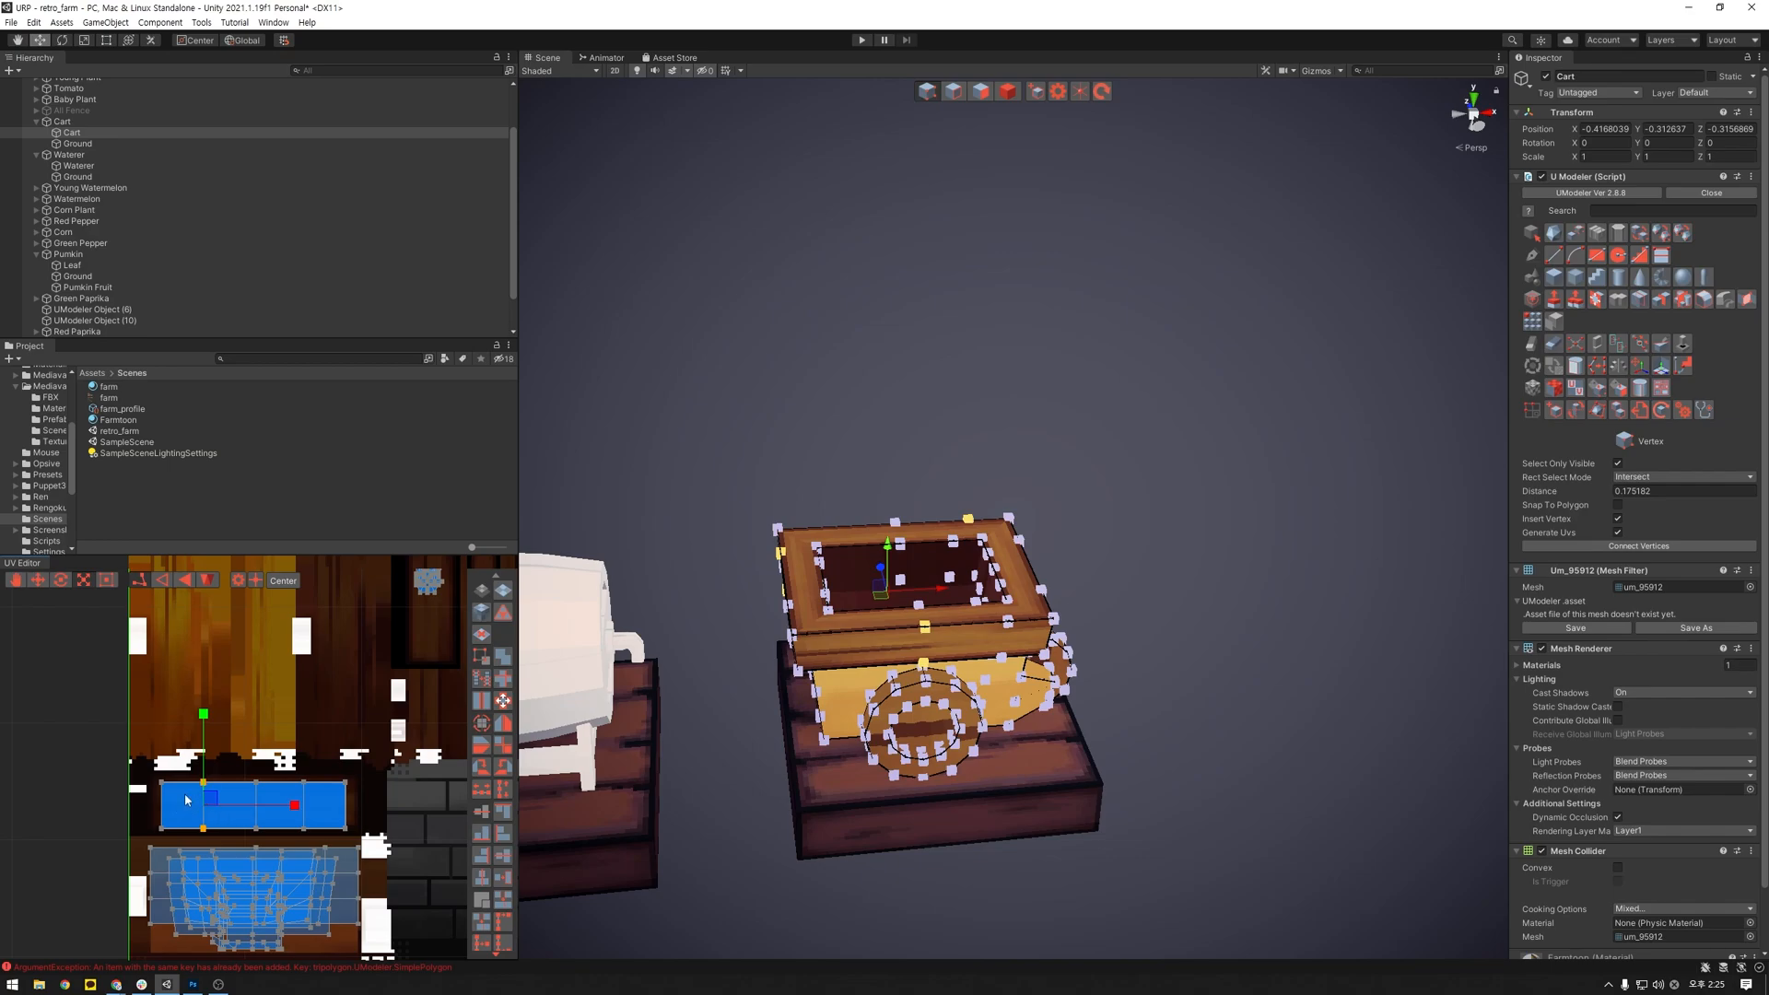
drag(193, 759, 144, 850)
drag(233, 811, 223, 811)
drag(363, 845, 413, 811)
click(1229, 818)
Step: Select the front rim faces of the cart and move their UV island up onto the vertical plank texture
scroll(1229, 818, up, 3)
alt+drag(1225, 815, 1054, 792)
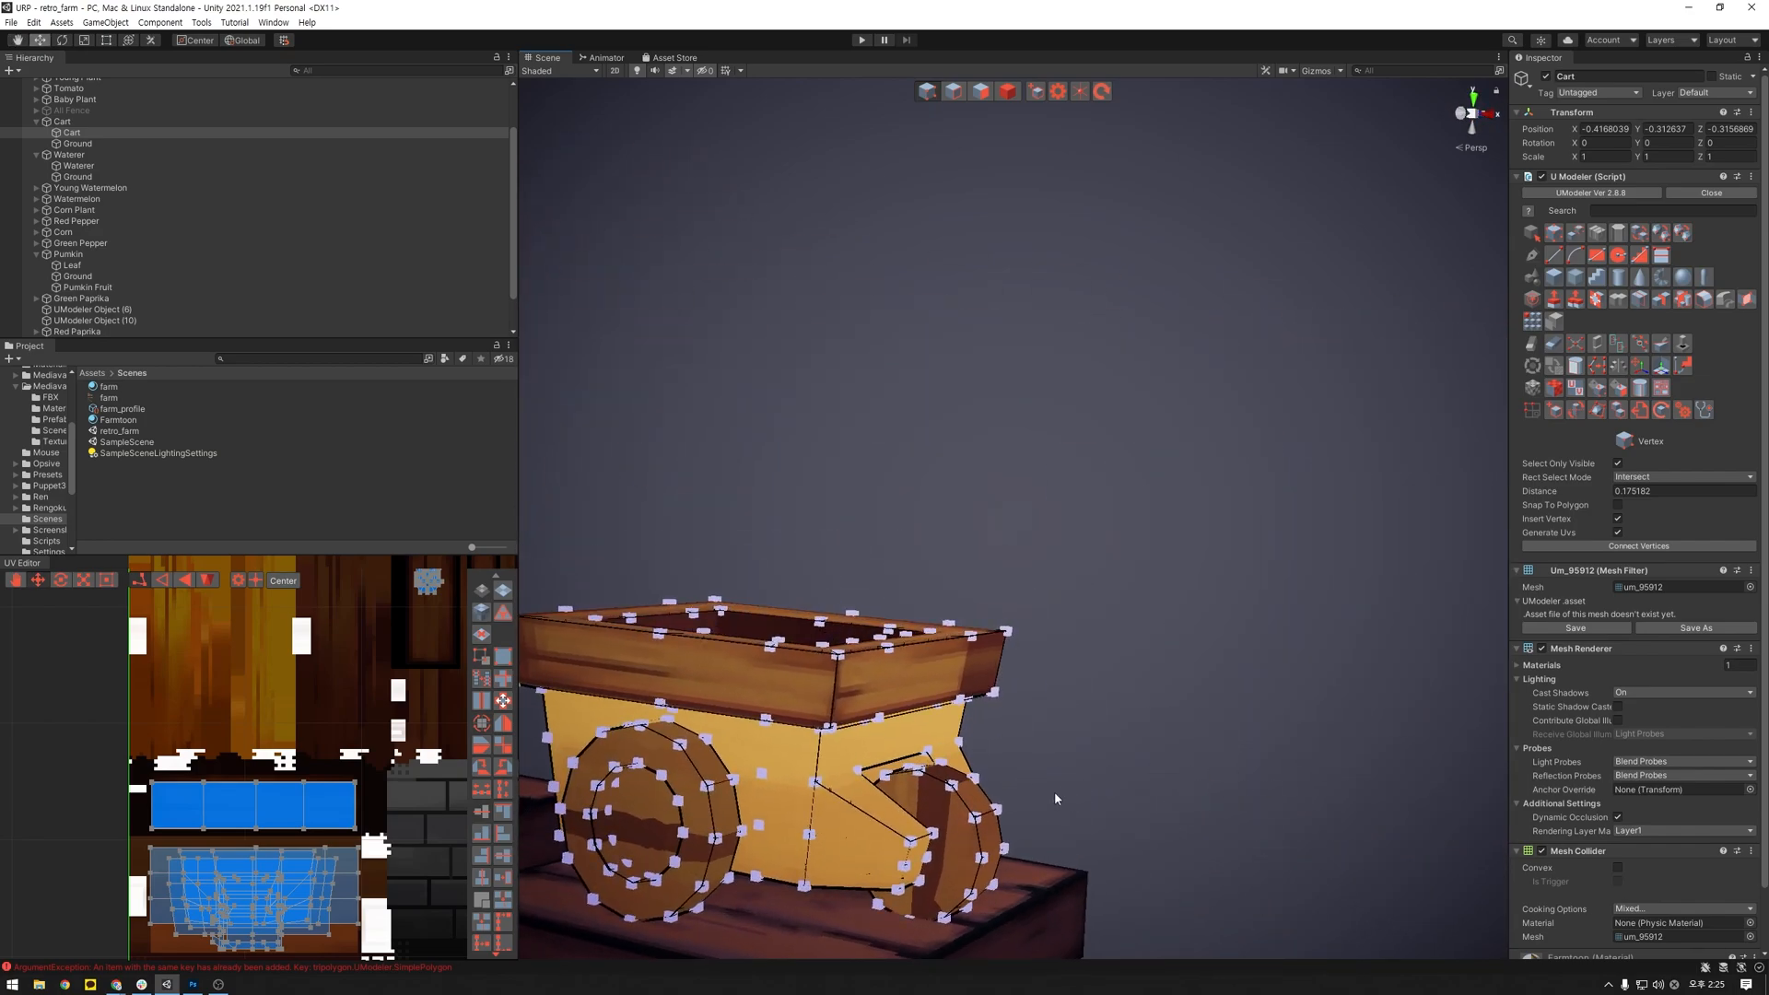
click(980, 90)
click(929, 680)
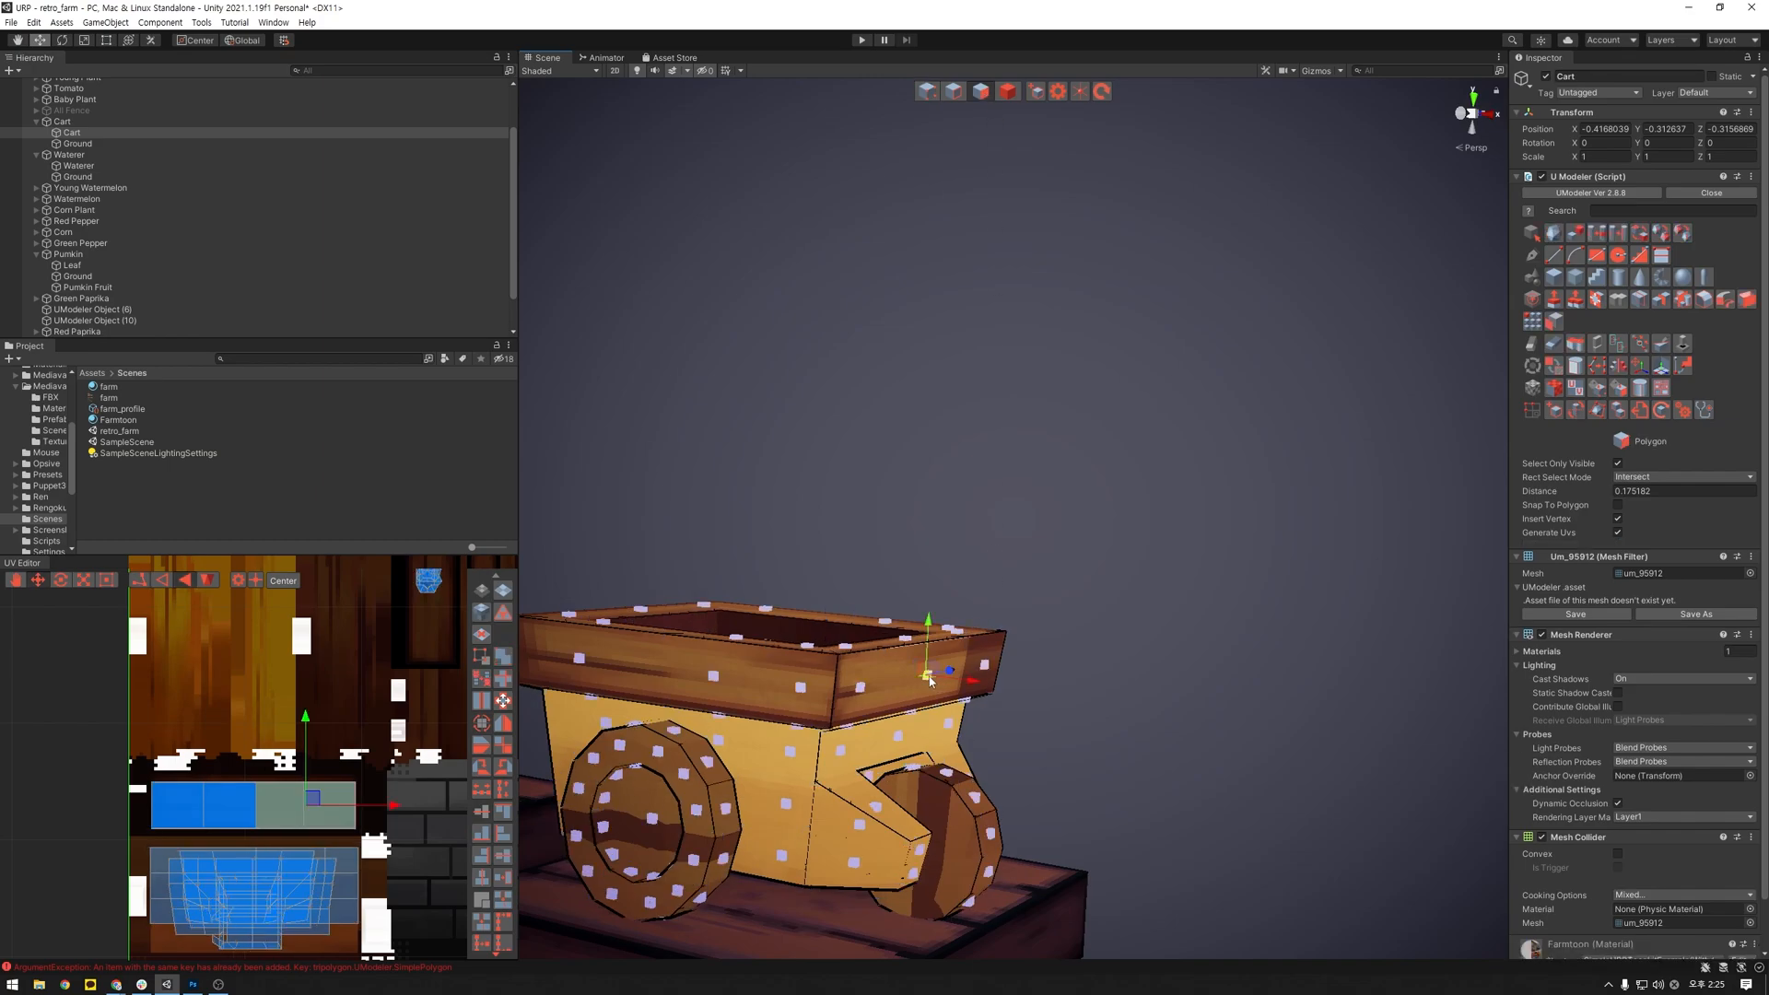
click(930, 680)
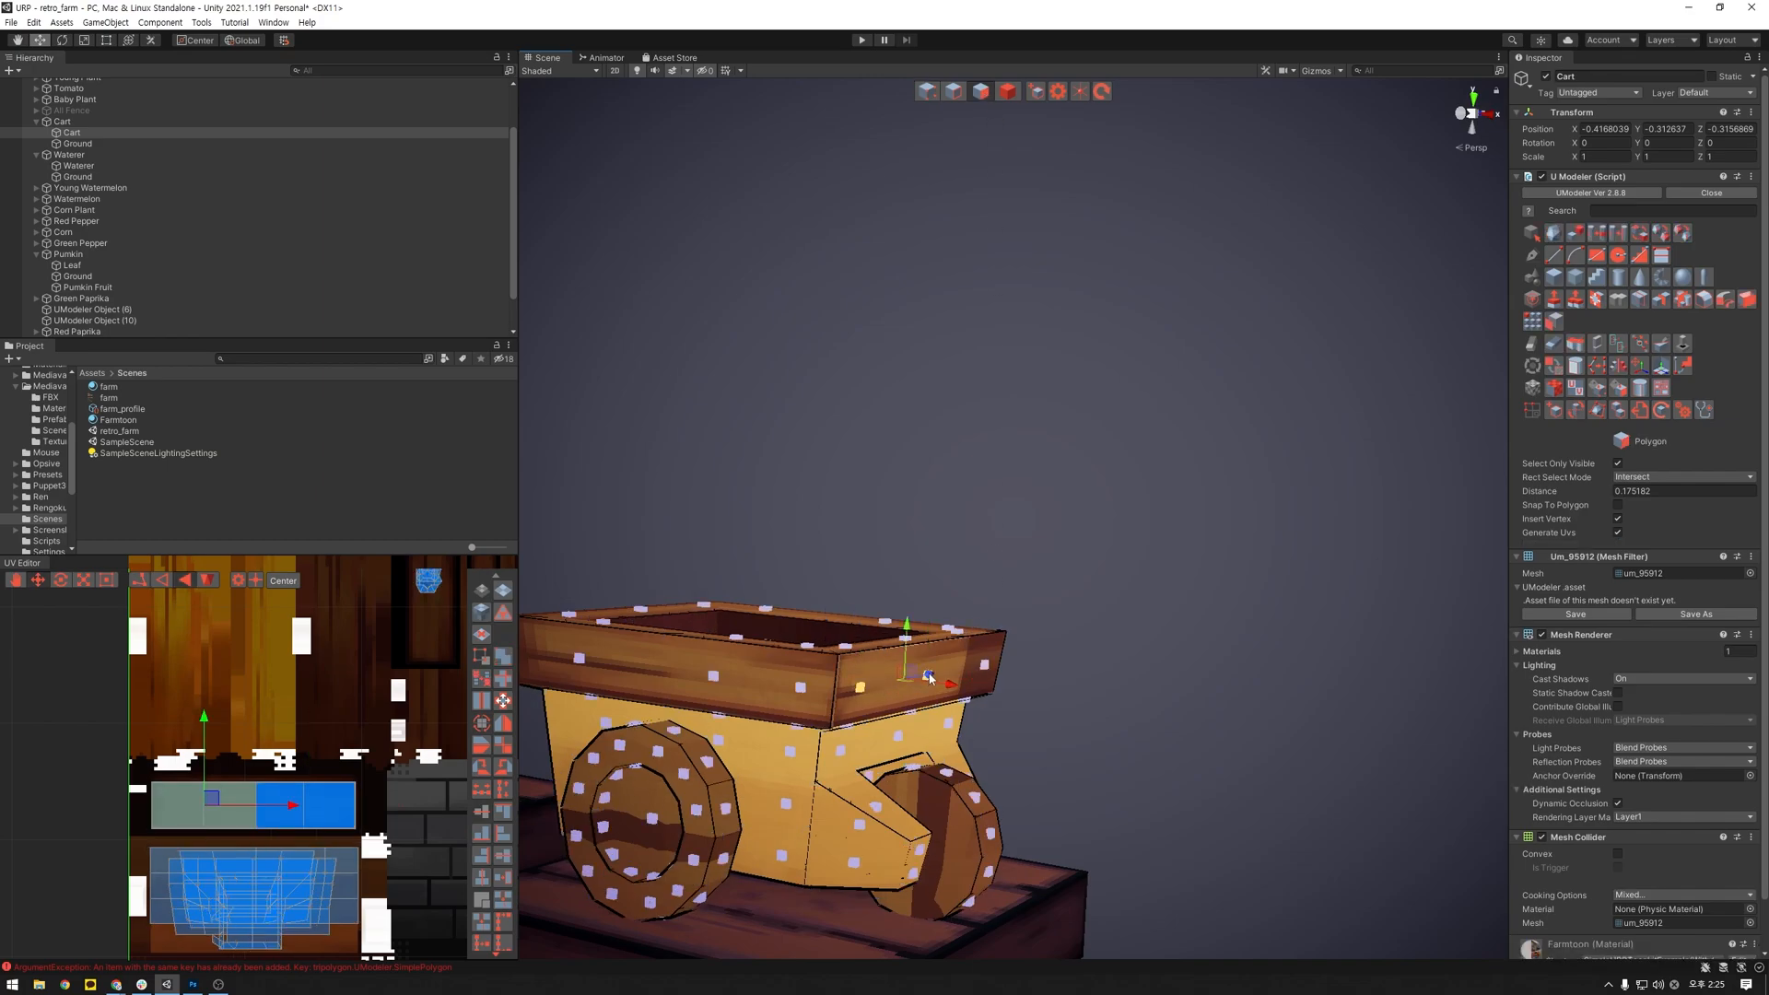
shift+click(984, 666)
scroll(410, 683, down, 4)
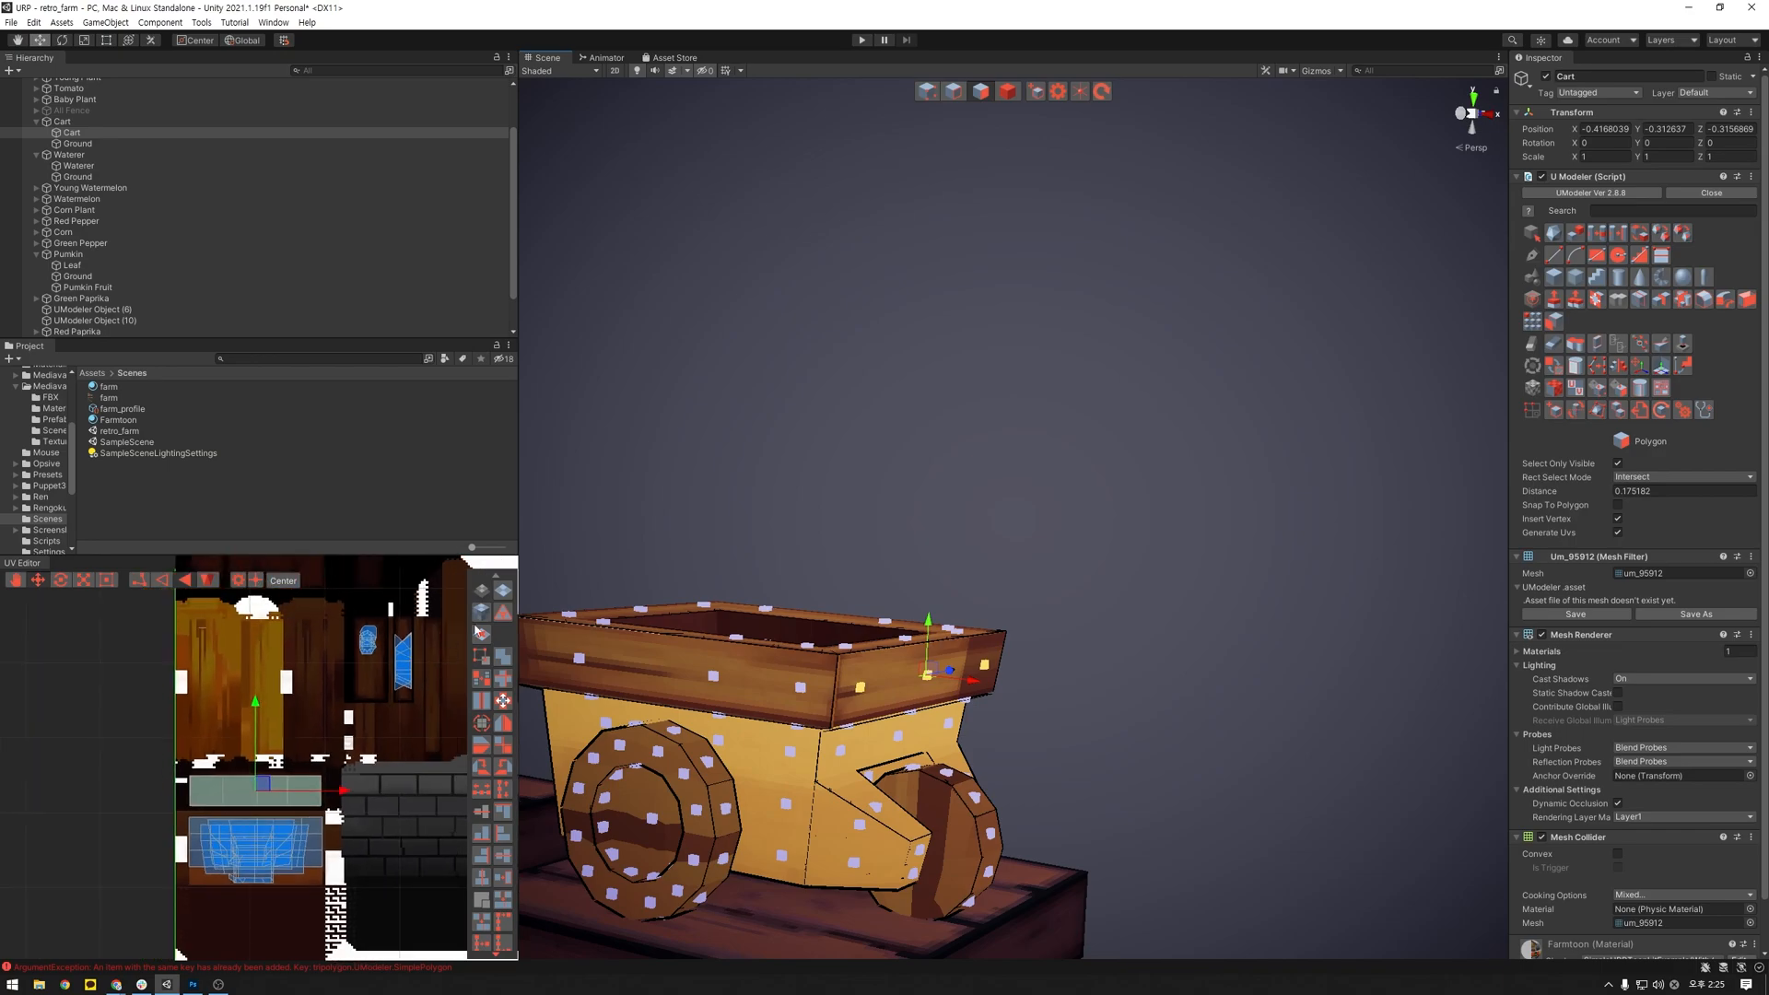
drag(257, 791, 312, 706)
scroll(414, 734, up, 1)
scroll(414, 739, up, 2)
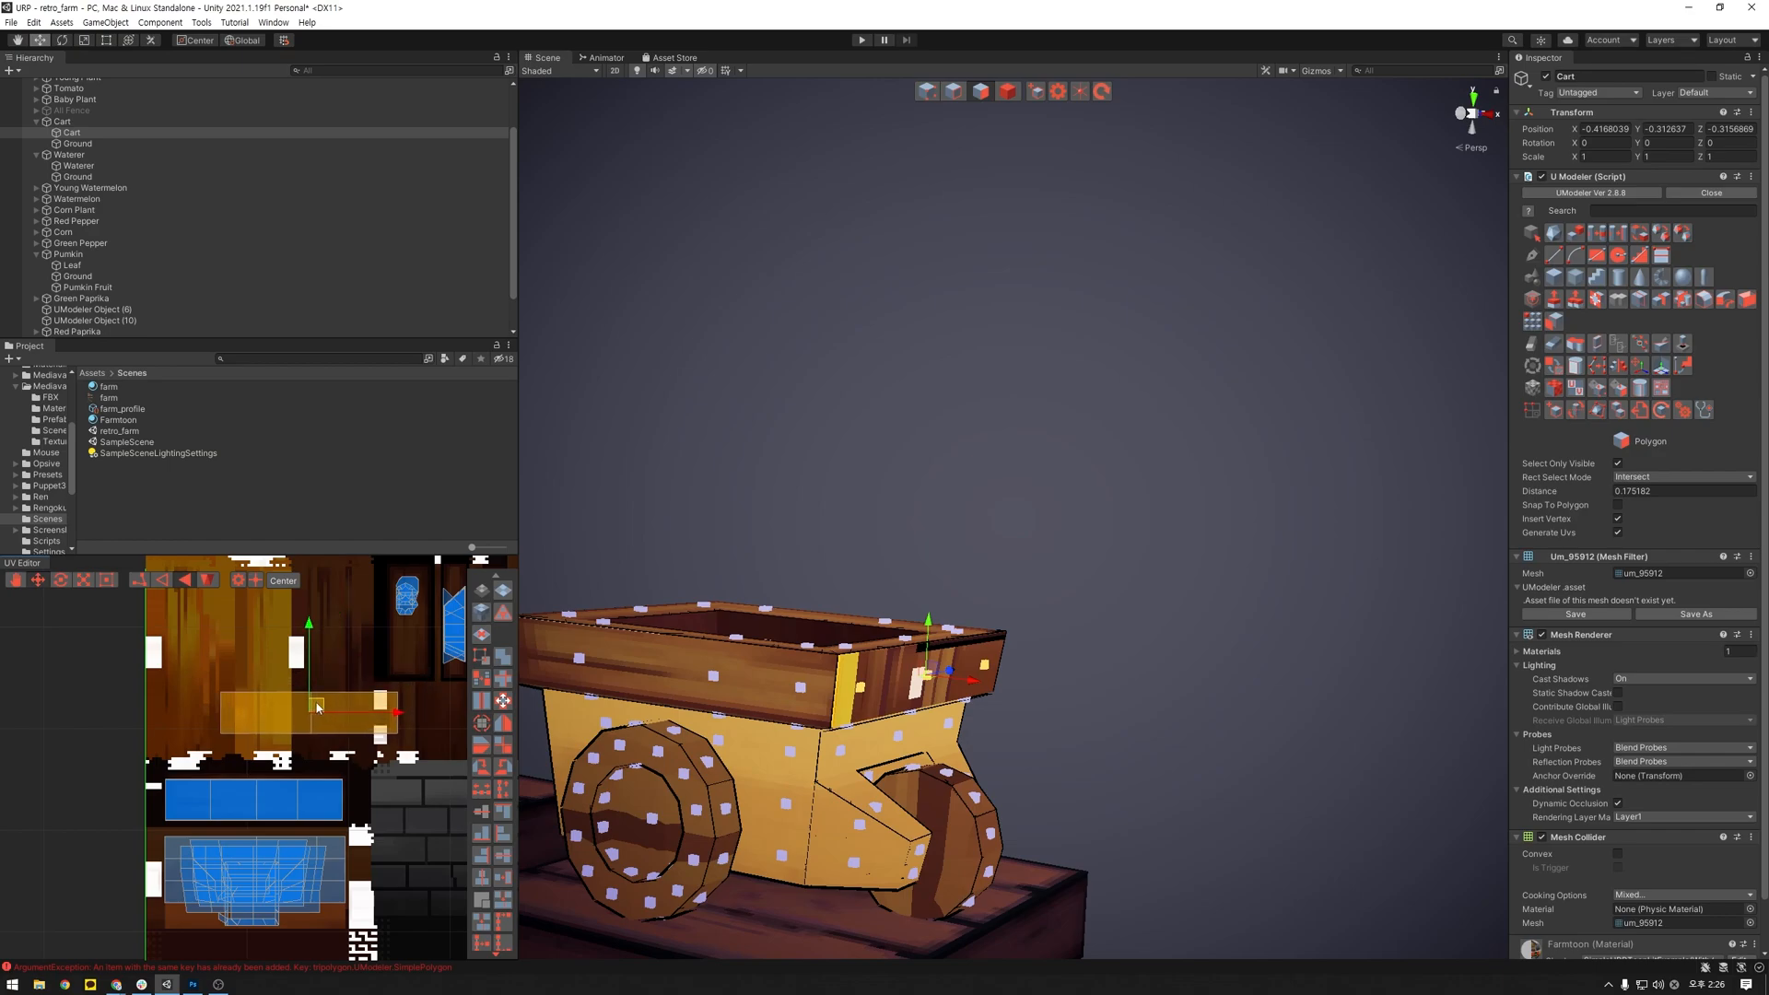
click(393, 717)
Step: Try to shift the UV edge at the front rim's corner sideways, then undo the change
click(954, 91)
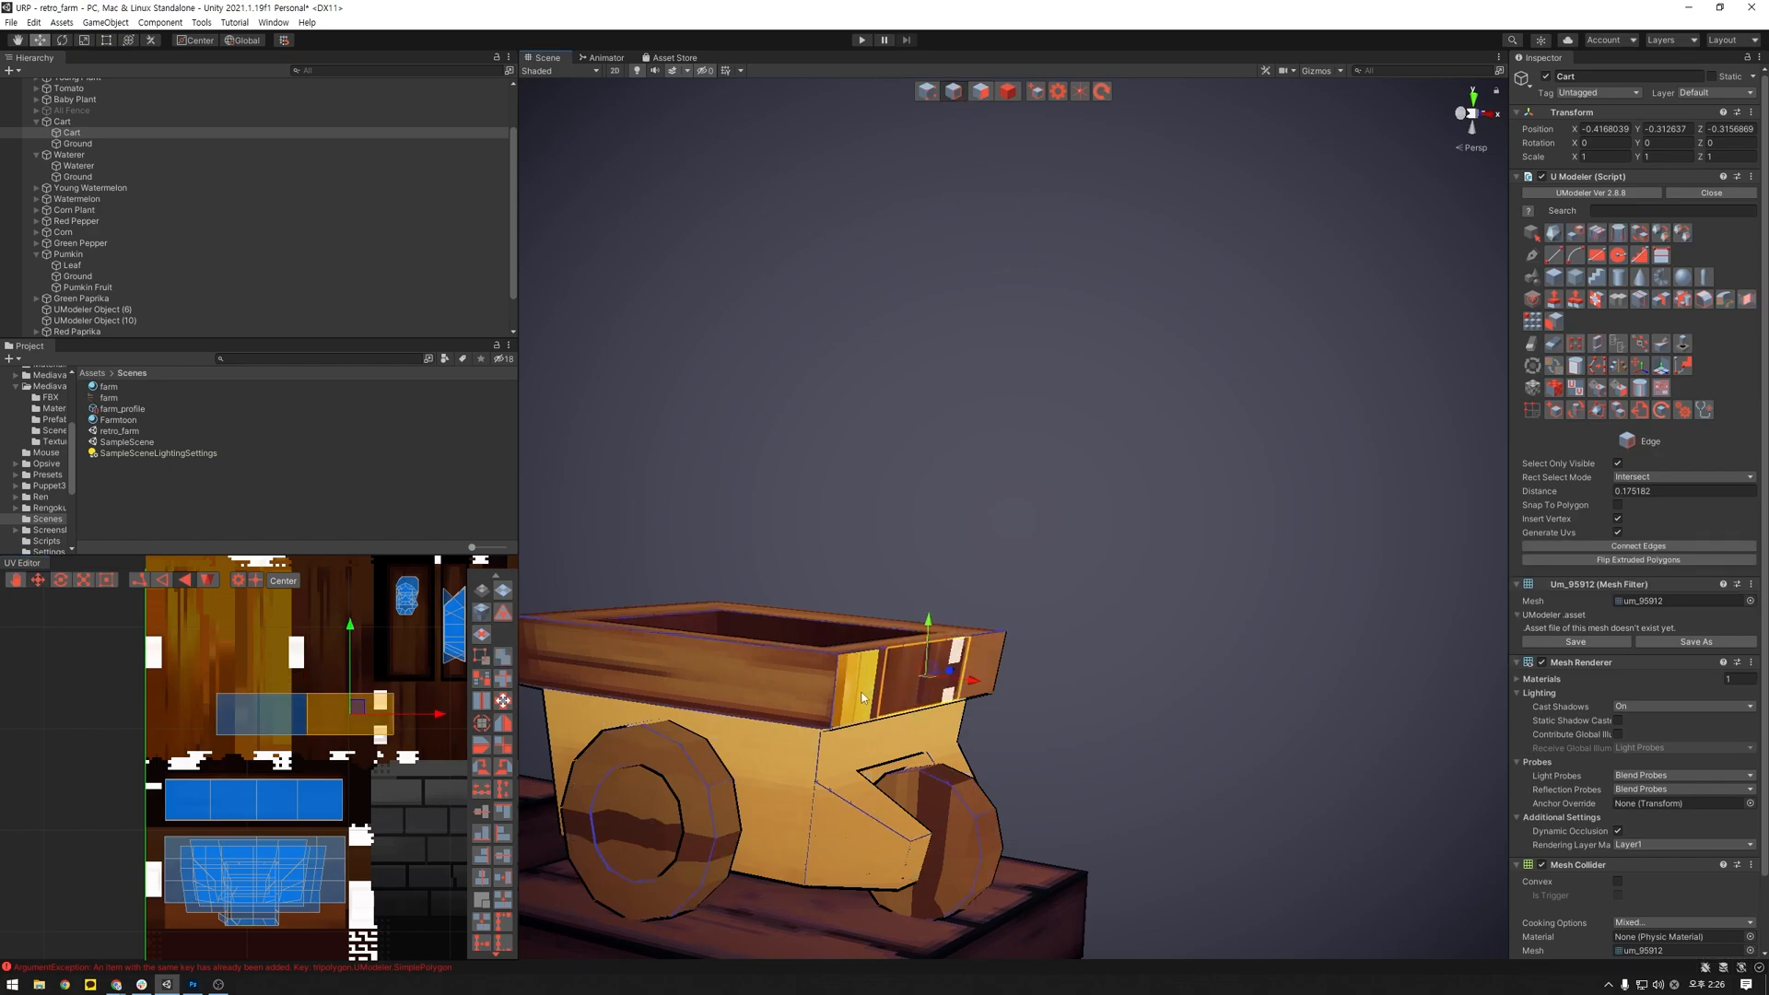
click(834, 700)
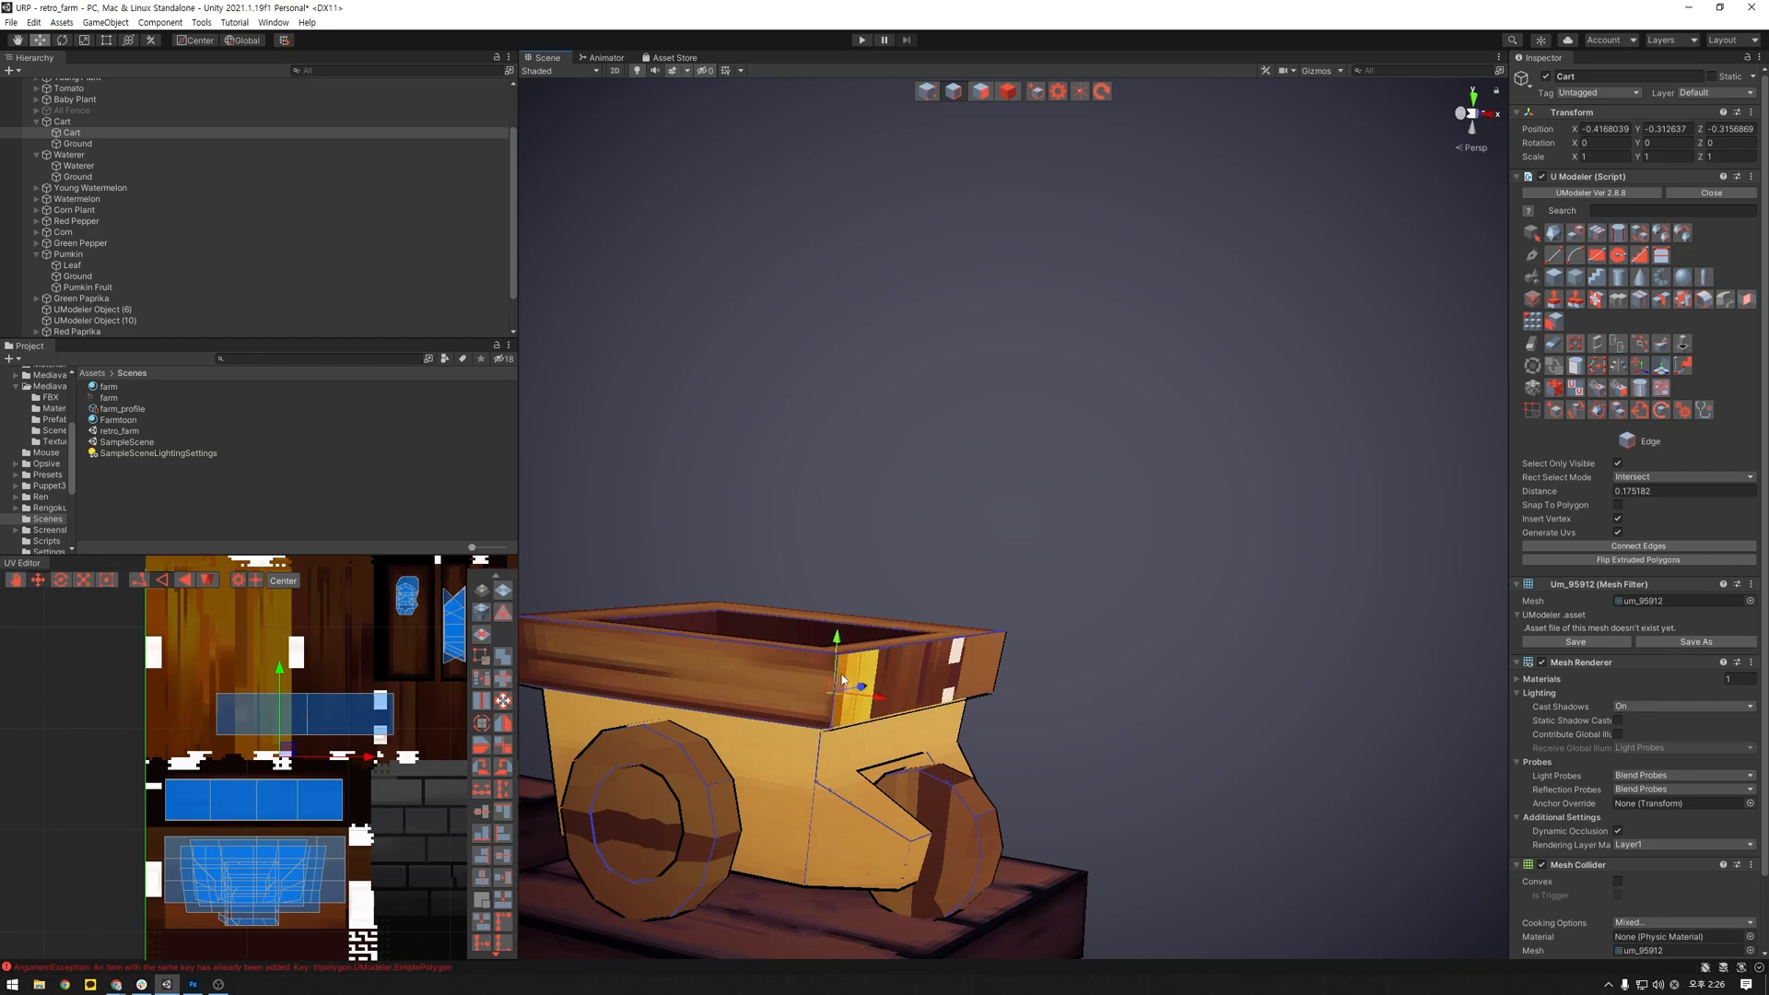
click(957, 679)
click(834, 705)
drag(337, 761, 279, 761)
click(368, 755)
key(ctrl+z)
key(ctrl+z)
key(ctrl+z)
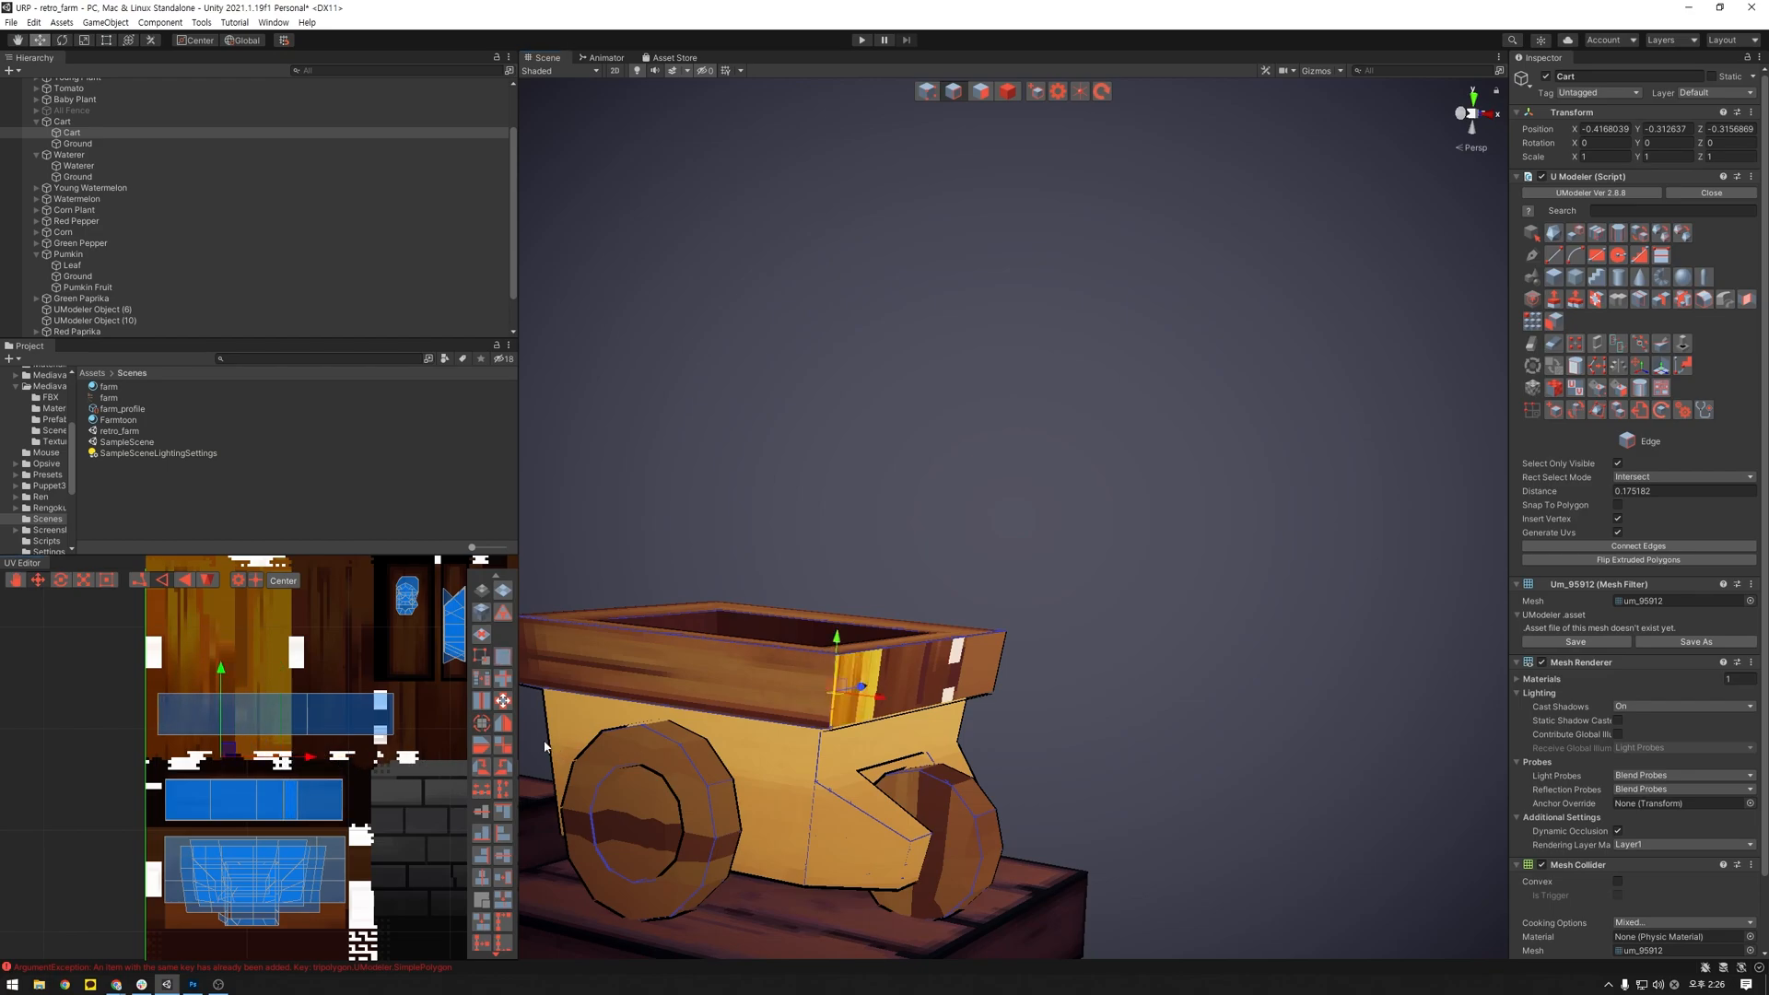
Step: Select the front rim faces again and unwrap them with Plane Unwrap
key(3)
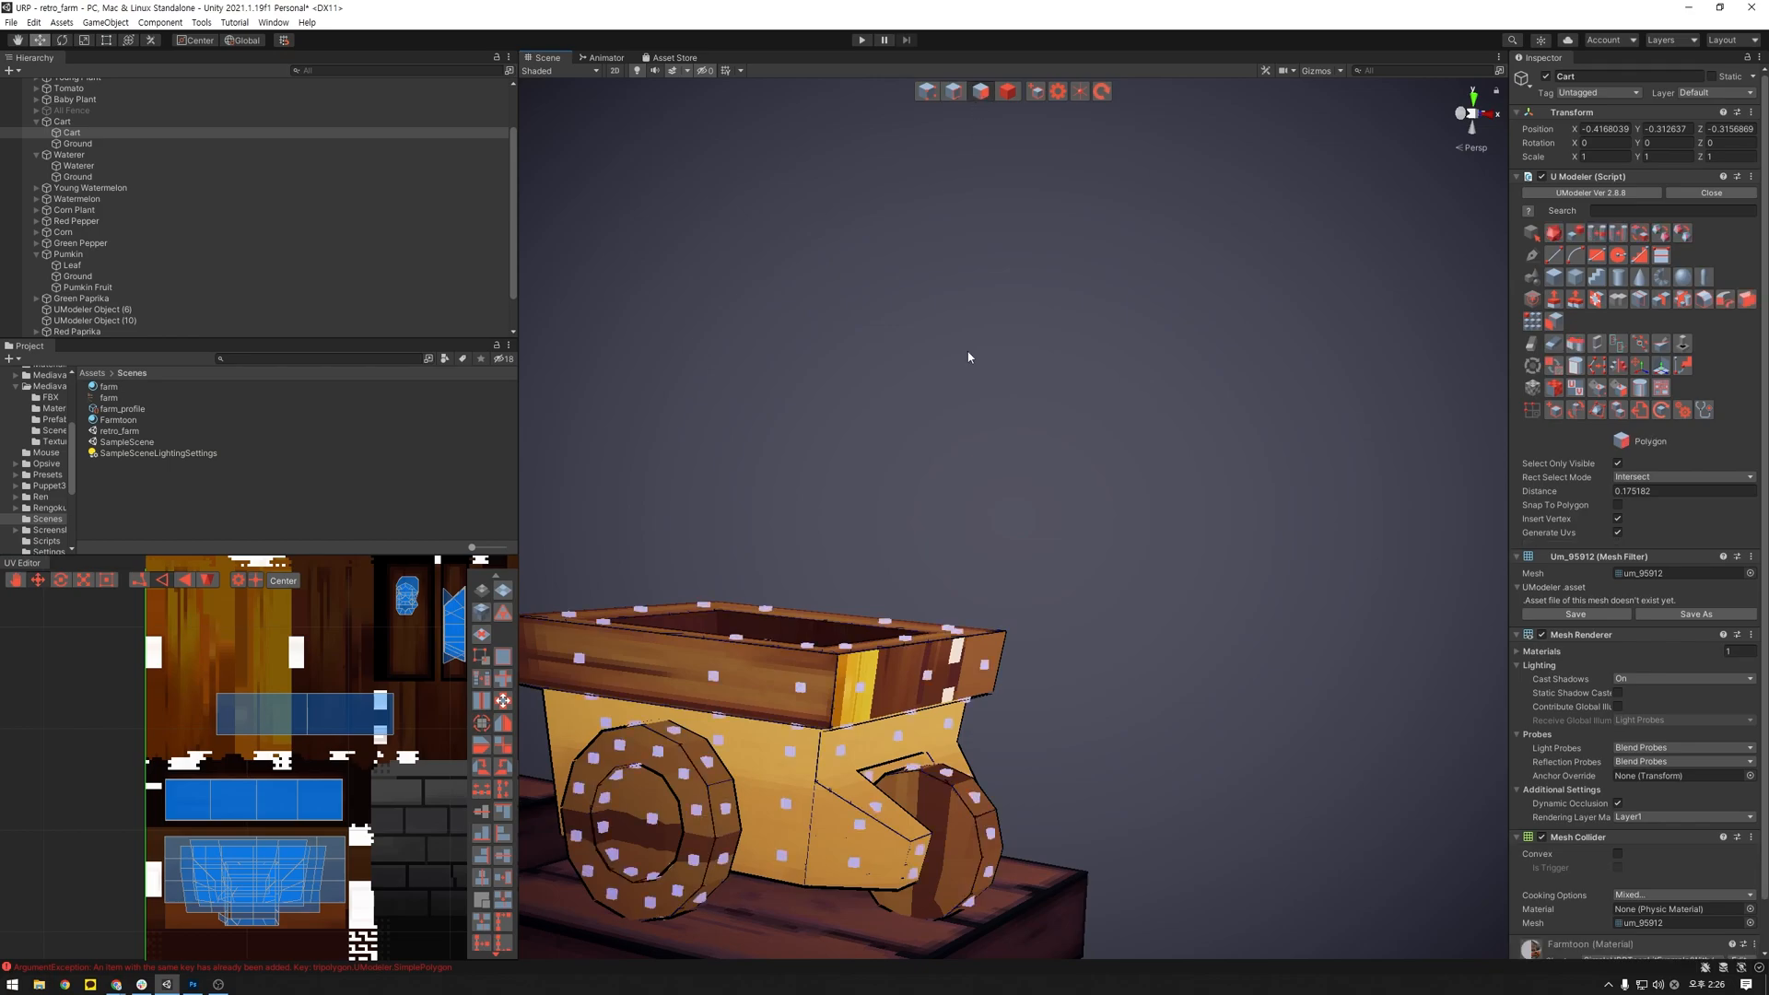
click(936, 681)
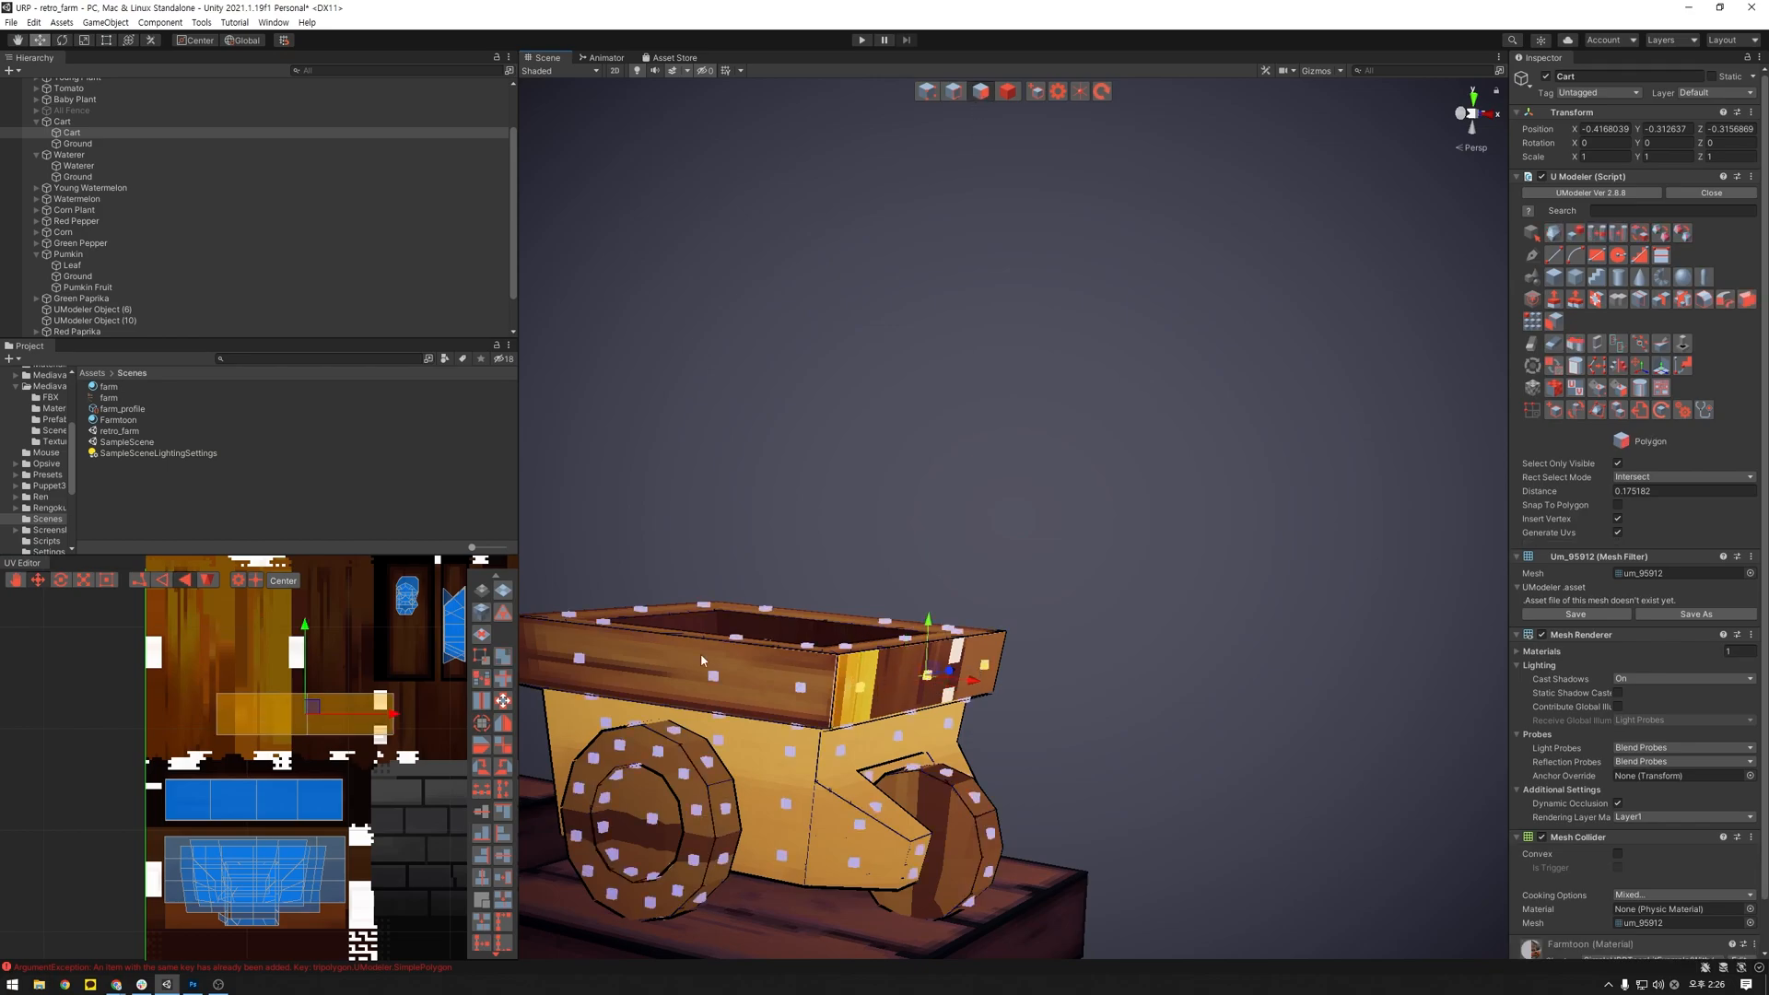
click(503, 590)
click(396, 952)
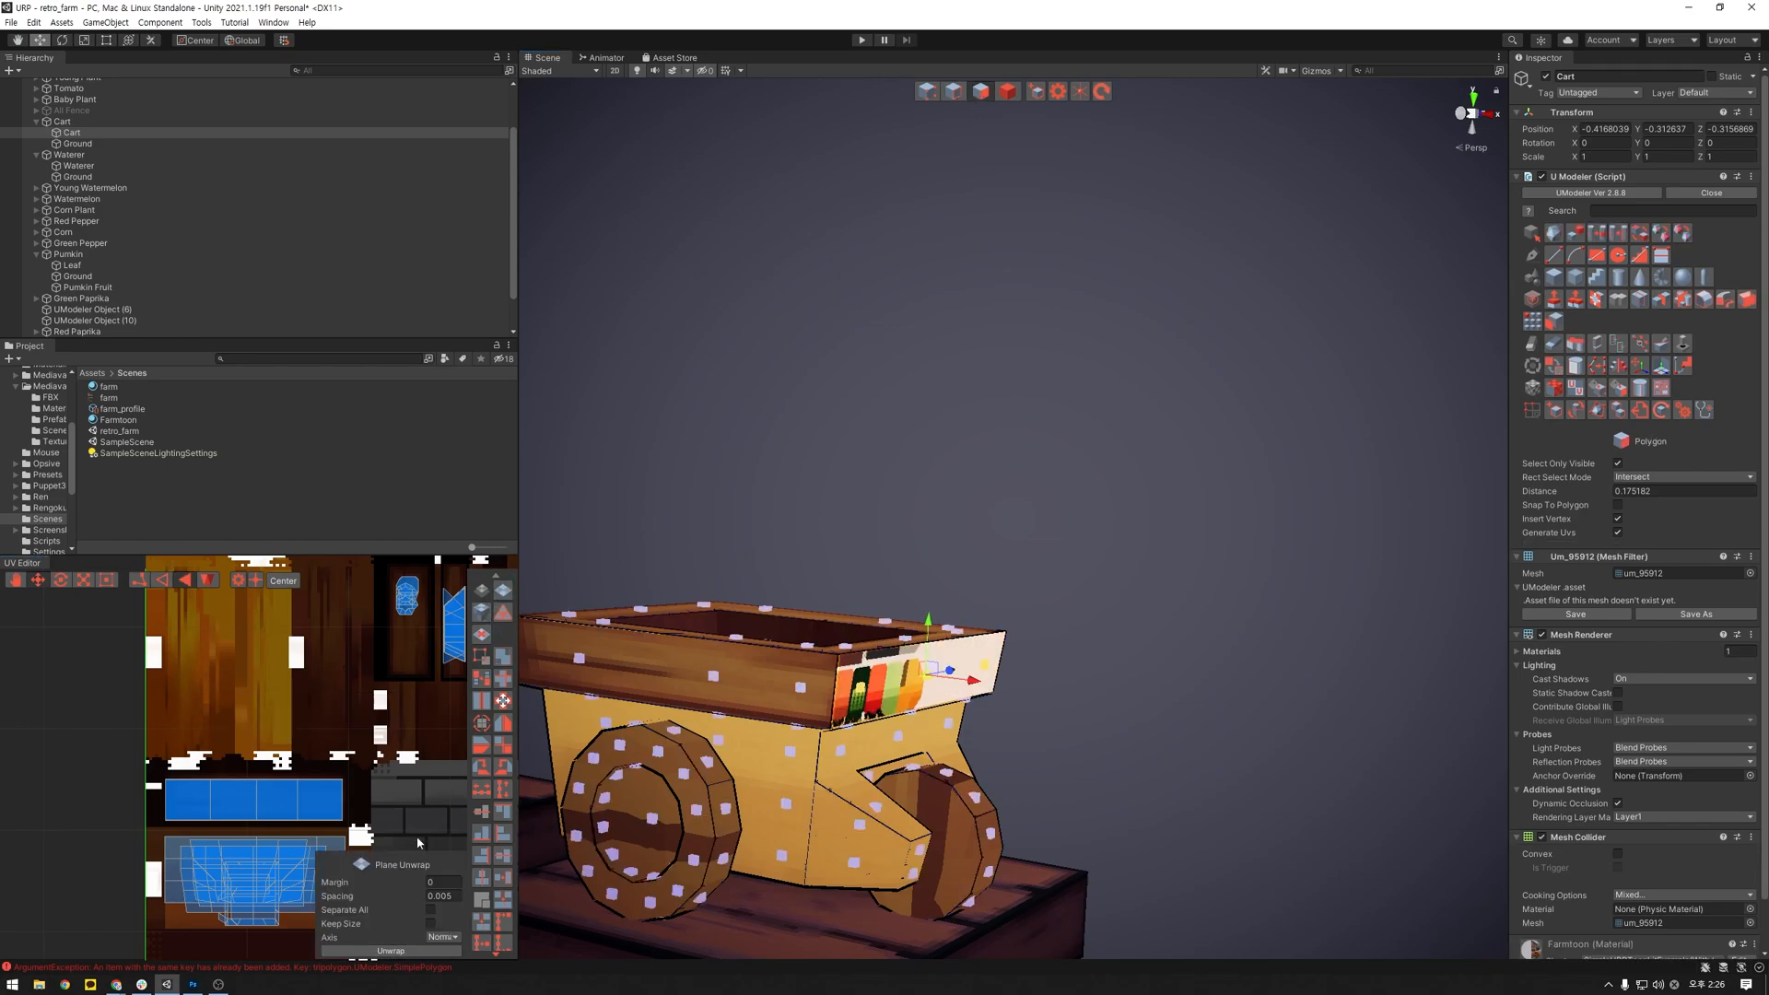
Step: Scale down the unwrapped front rim island and move it near the wood planks in the texture
scroll(386, 753, down, 5)
scroll(385, 752, down, 3)
middle_drag(400, 776, 342, 726)
drag(347, 775, 229, 741)
key(r)
key(w)
drag(276, 676, 216, 697)
Step: Position the front rim's UV island over the brown horizontal plank strip used by the other rim sides
scroll(258, 719, up, 2)
scroll(258, 724, up, 5)
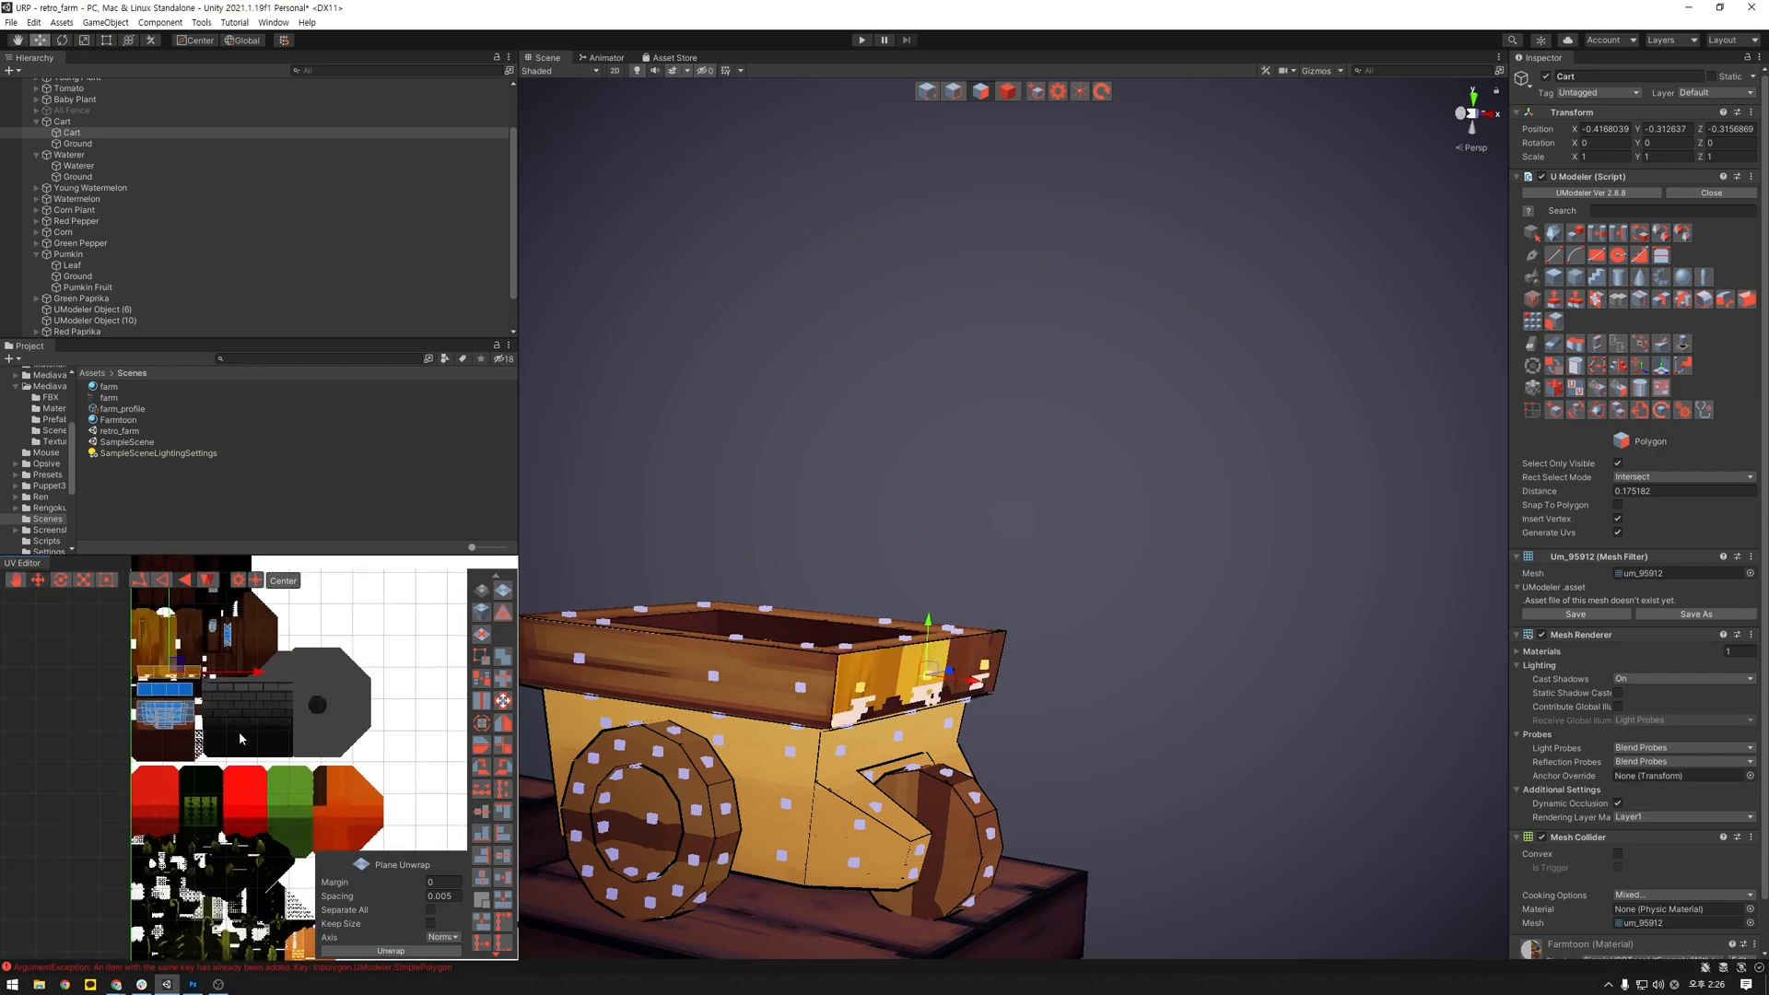
scroll(362, 743, up, 5)
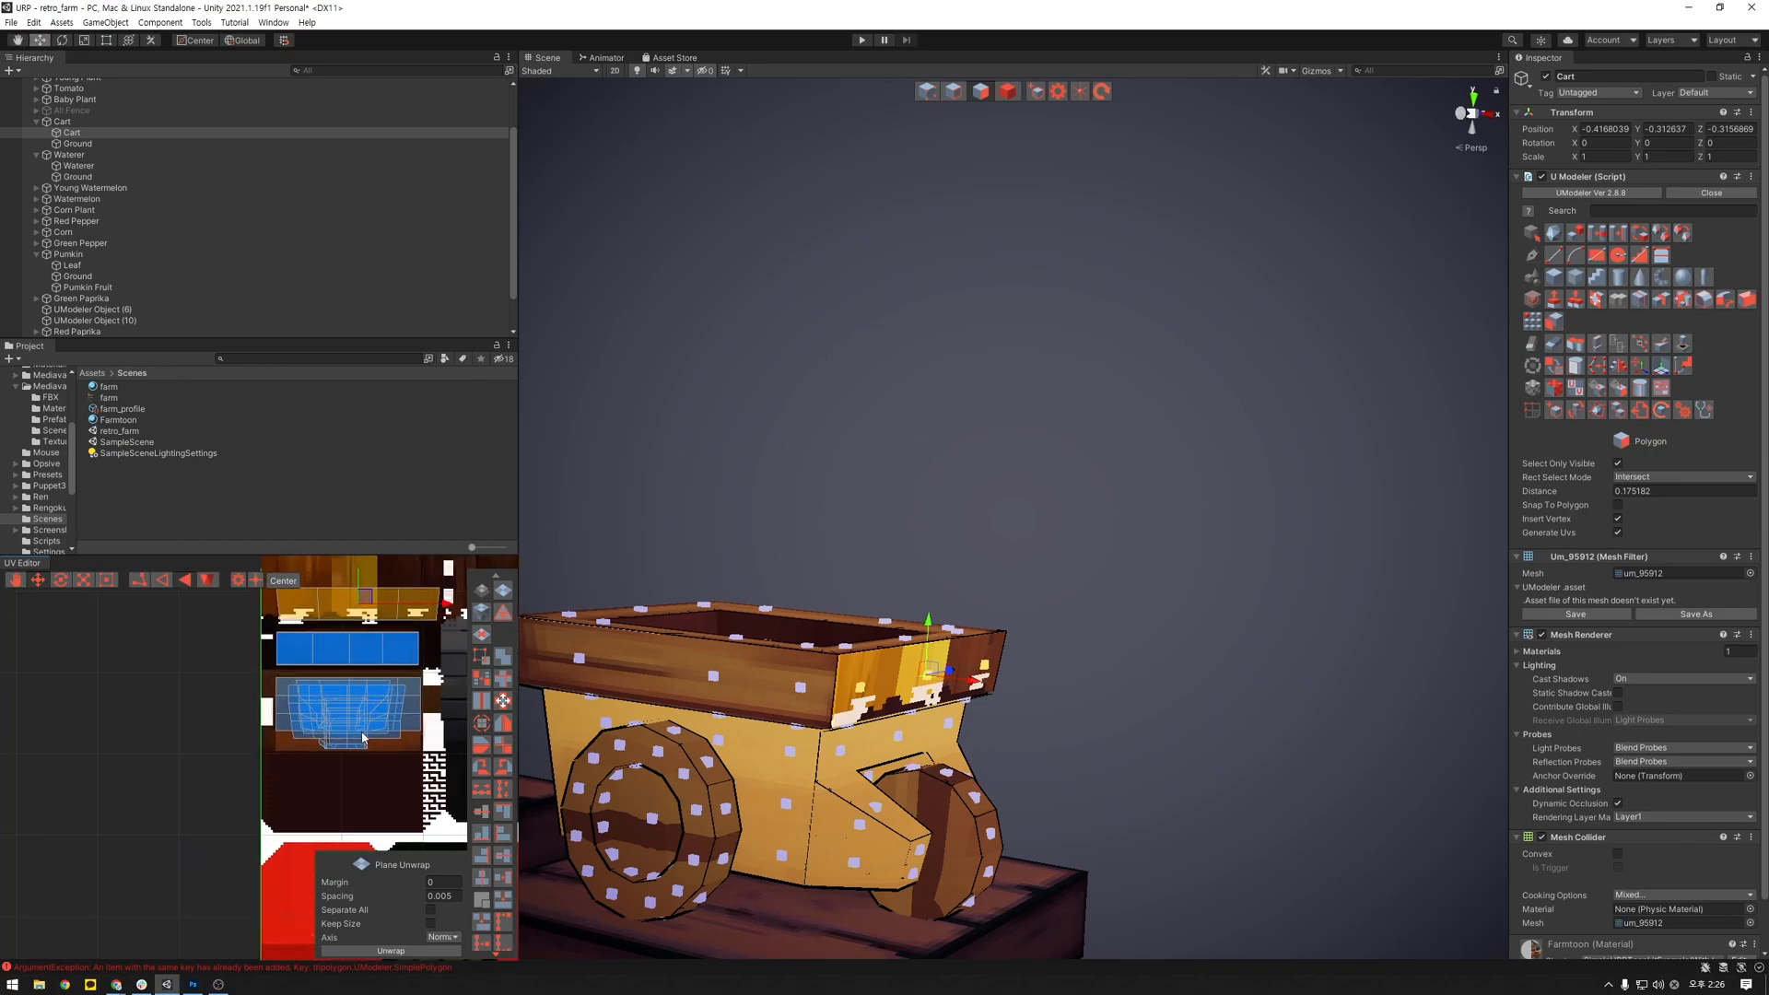
middle_drag(360, 700, 338, 732)
key(w)
click(314, 741)
drag(313, 743, 314, 742)
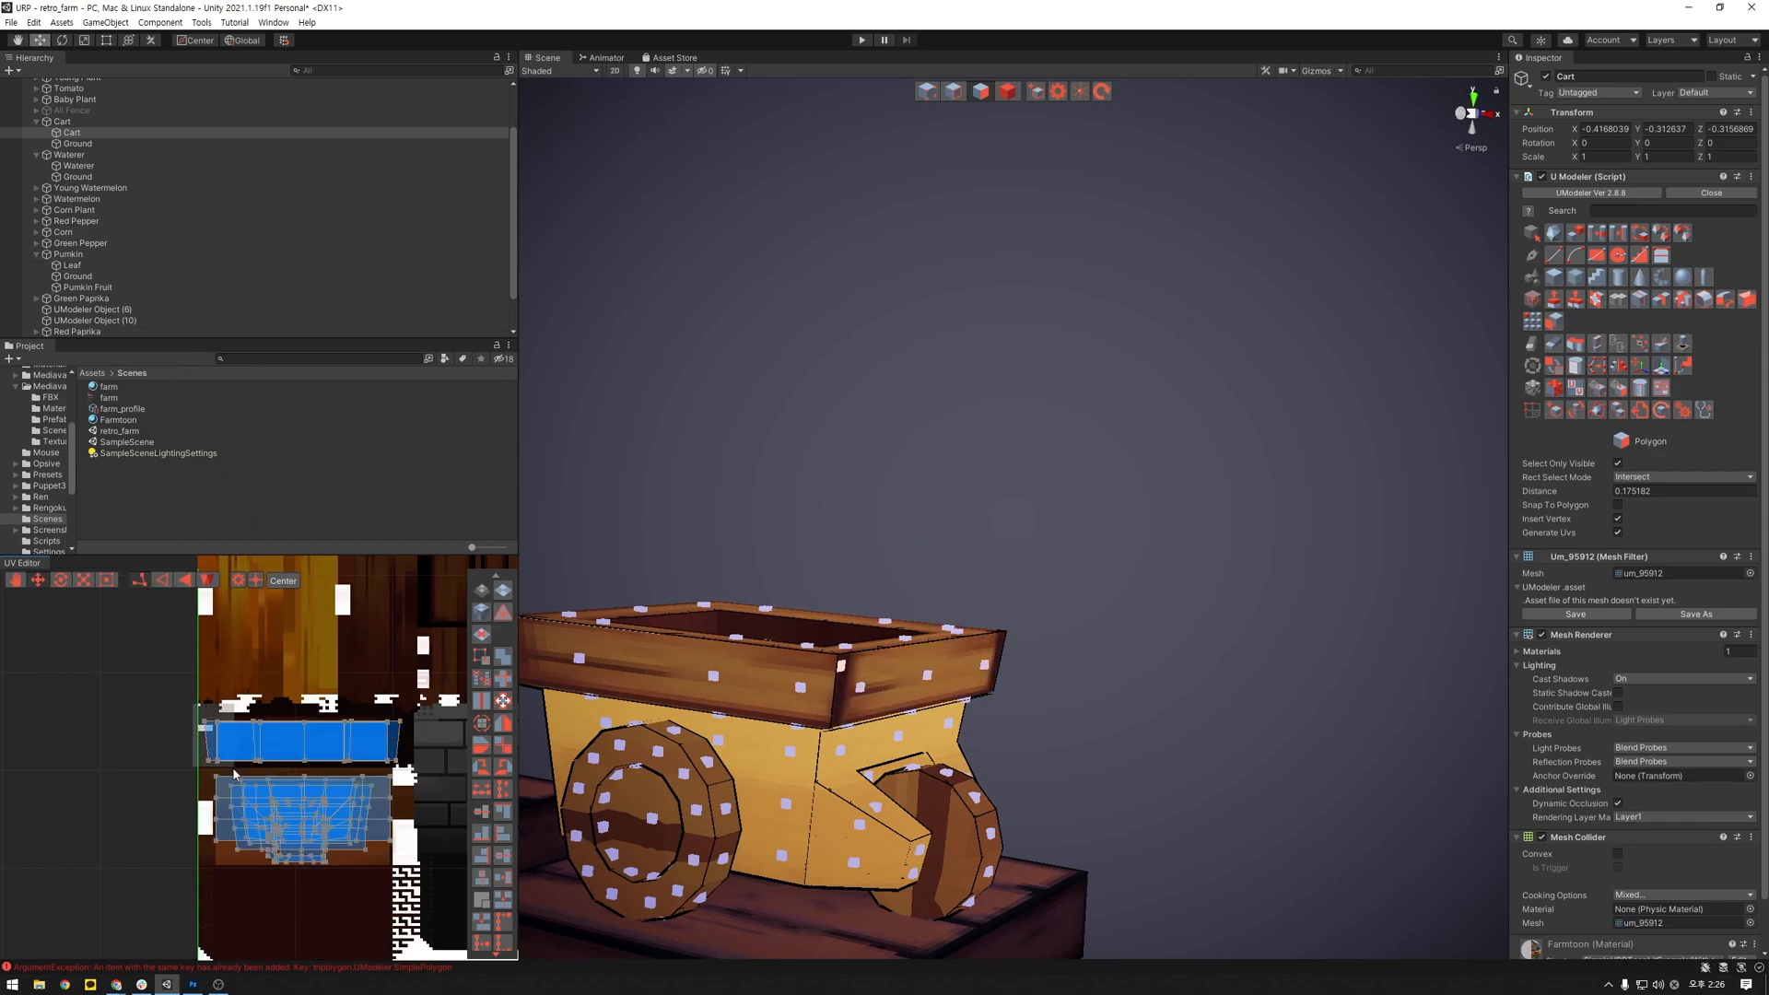
Step: Straighten the rim's UV island by aligning the vertices along its left, right, top and bottom edges
click(139, 580)
click(113, 733)
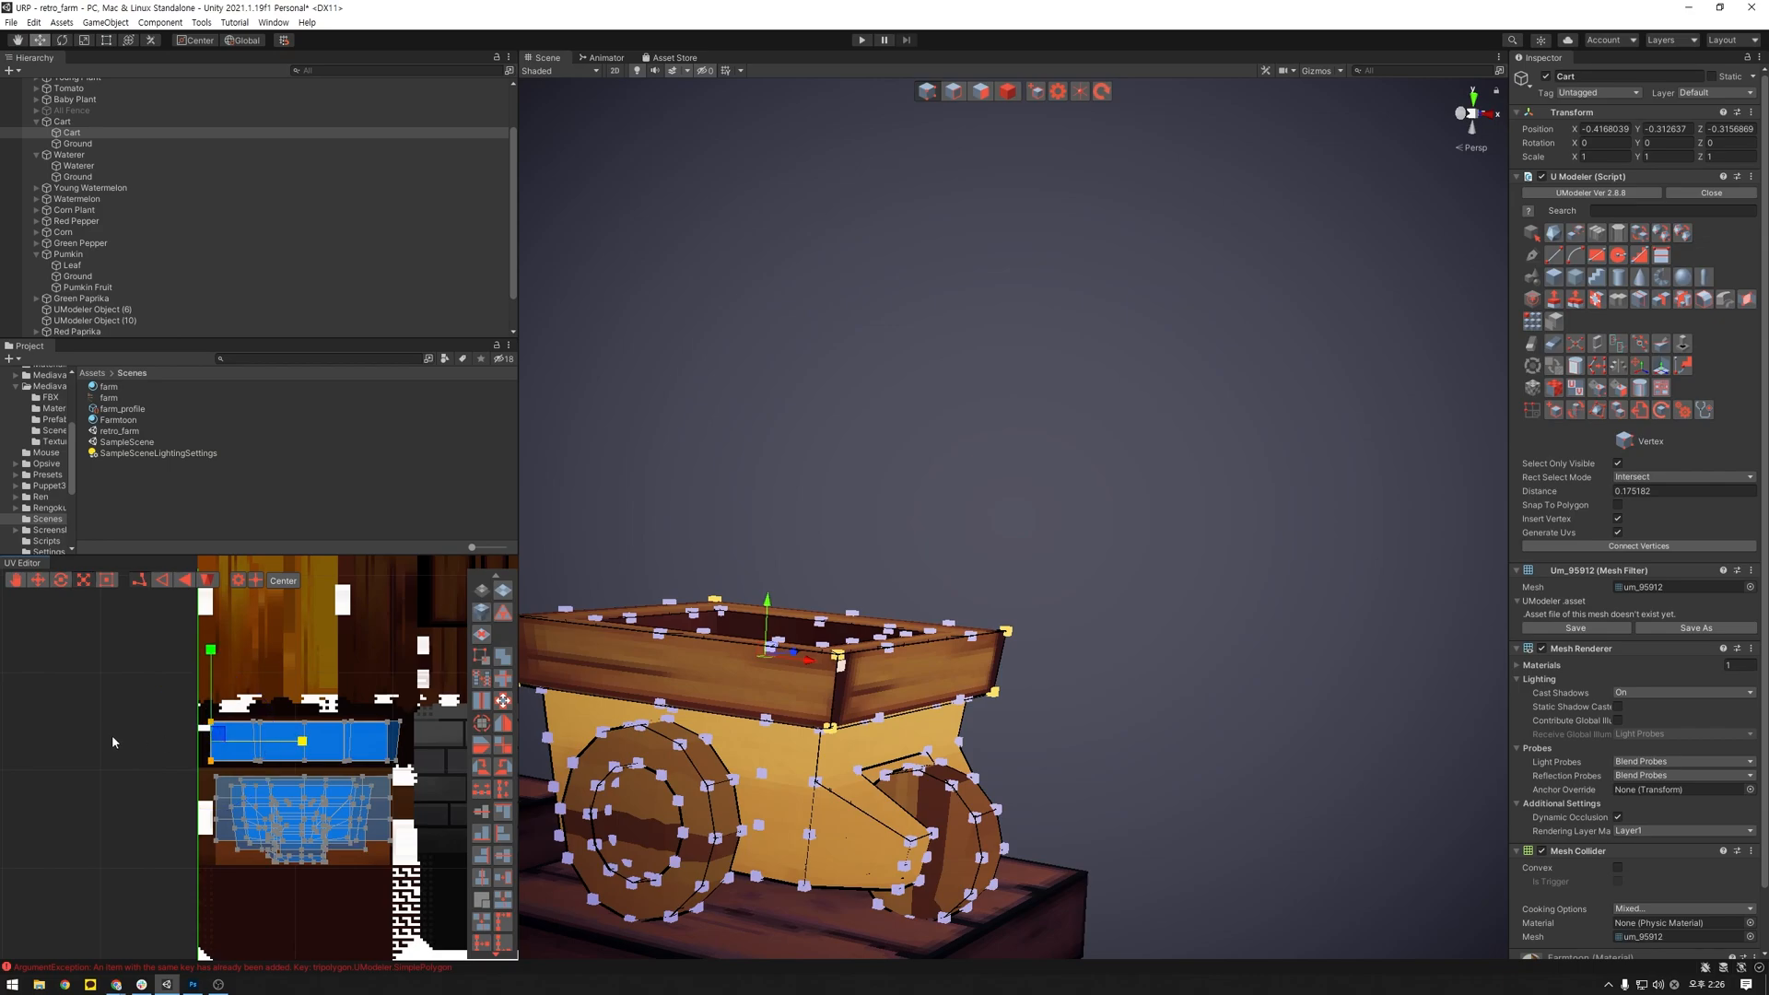
drag(270, 776, 455, 741)
drag(192, 689, 439, 738)
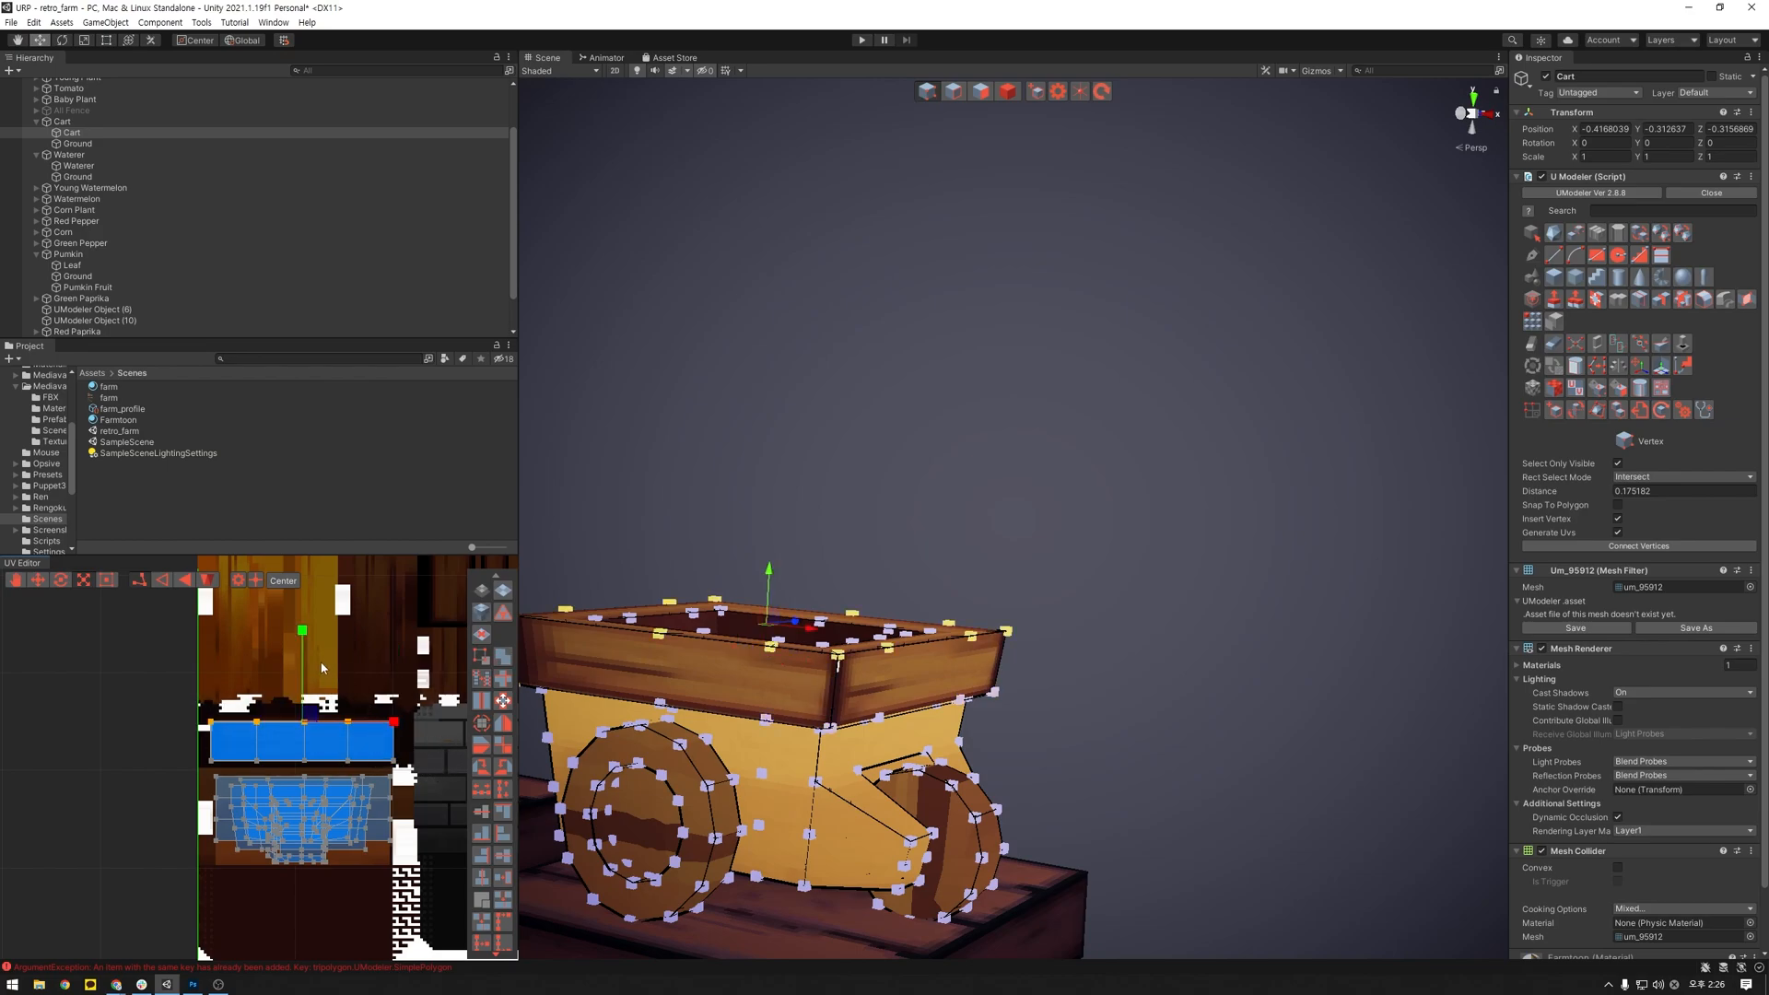
drag(198, 733, 410, 779)
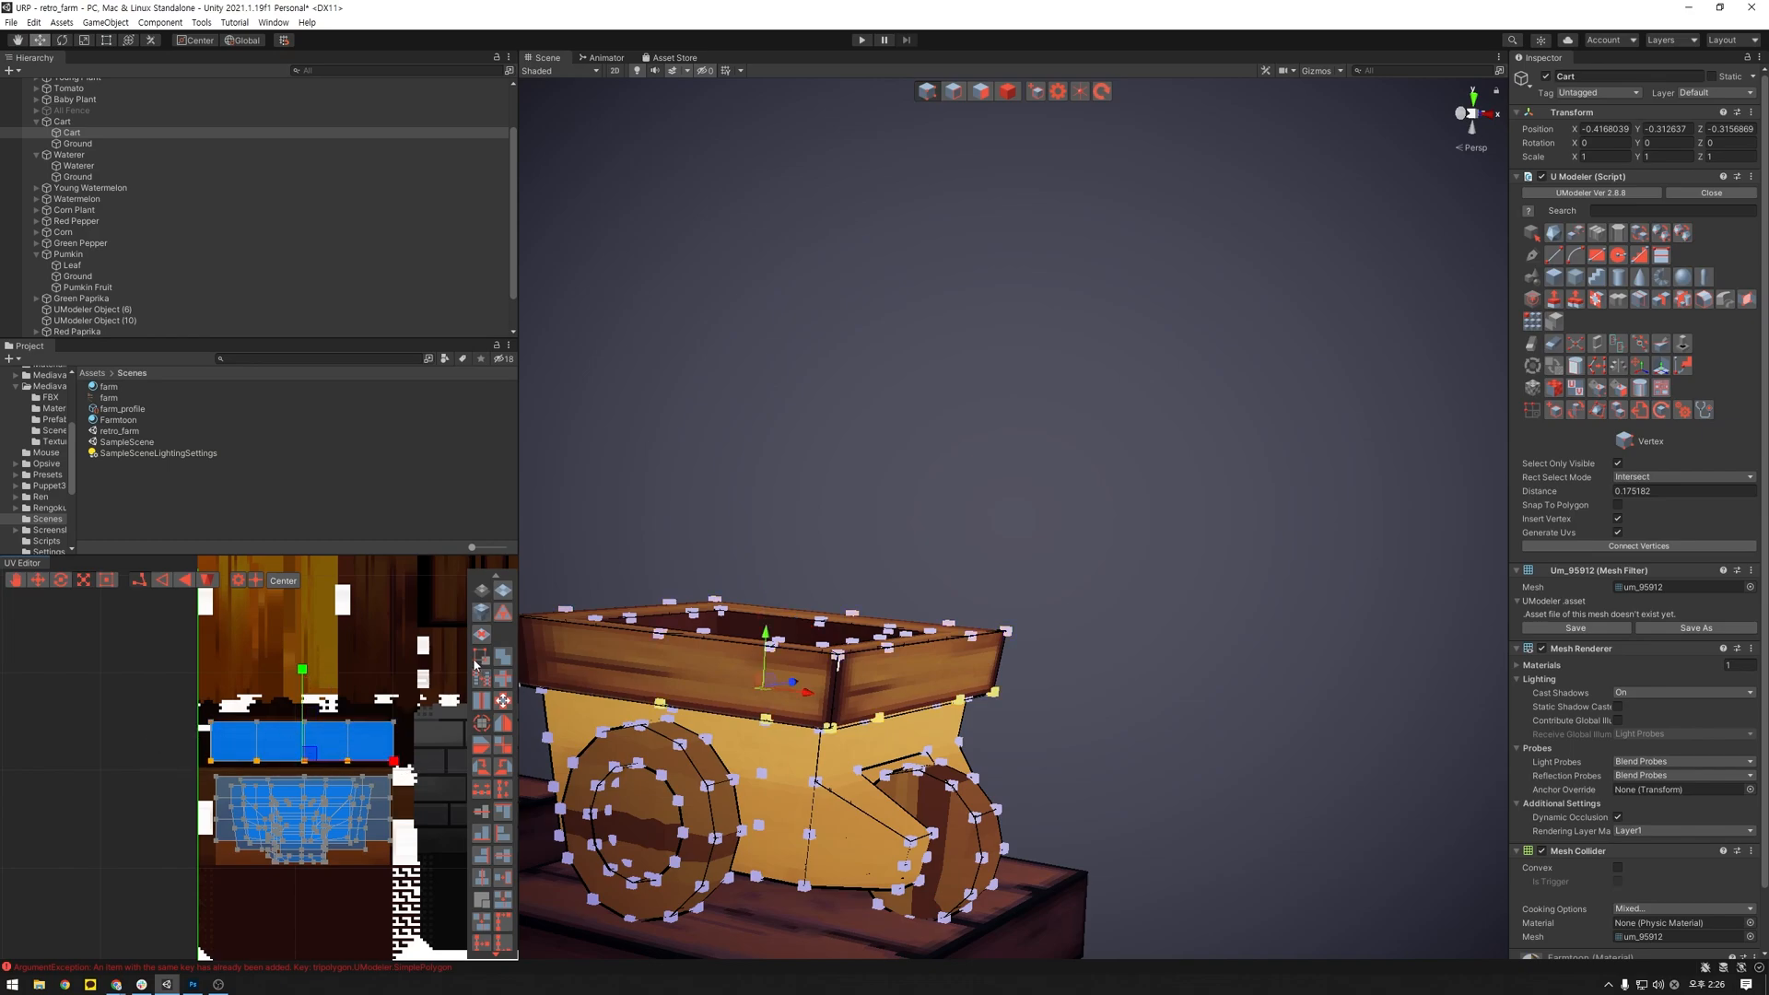
Step: Examine how the individual side faces of the cart's rim map onto the plank strip from several angles
click(1123, 733)
alt+drag(1165, 726, 563, 706)
middle_drag(873, 703, 955, 702)
click(742, 677)
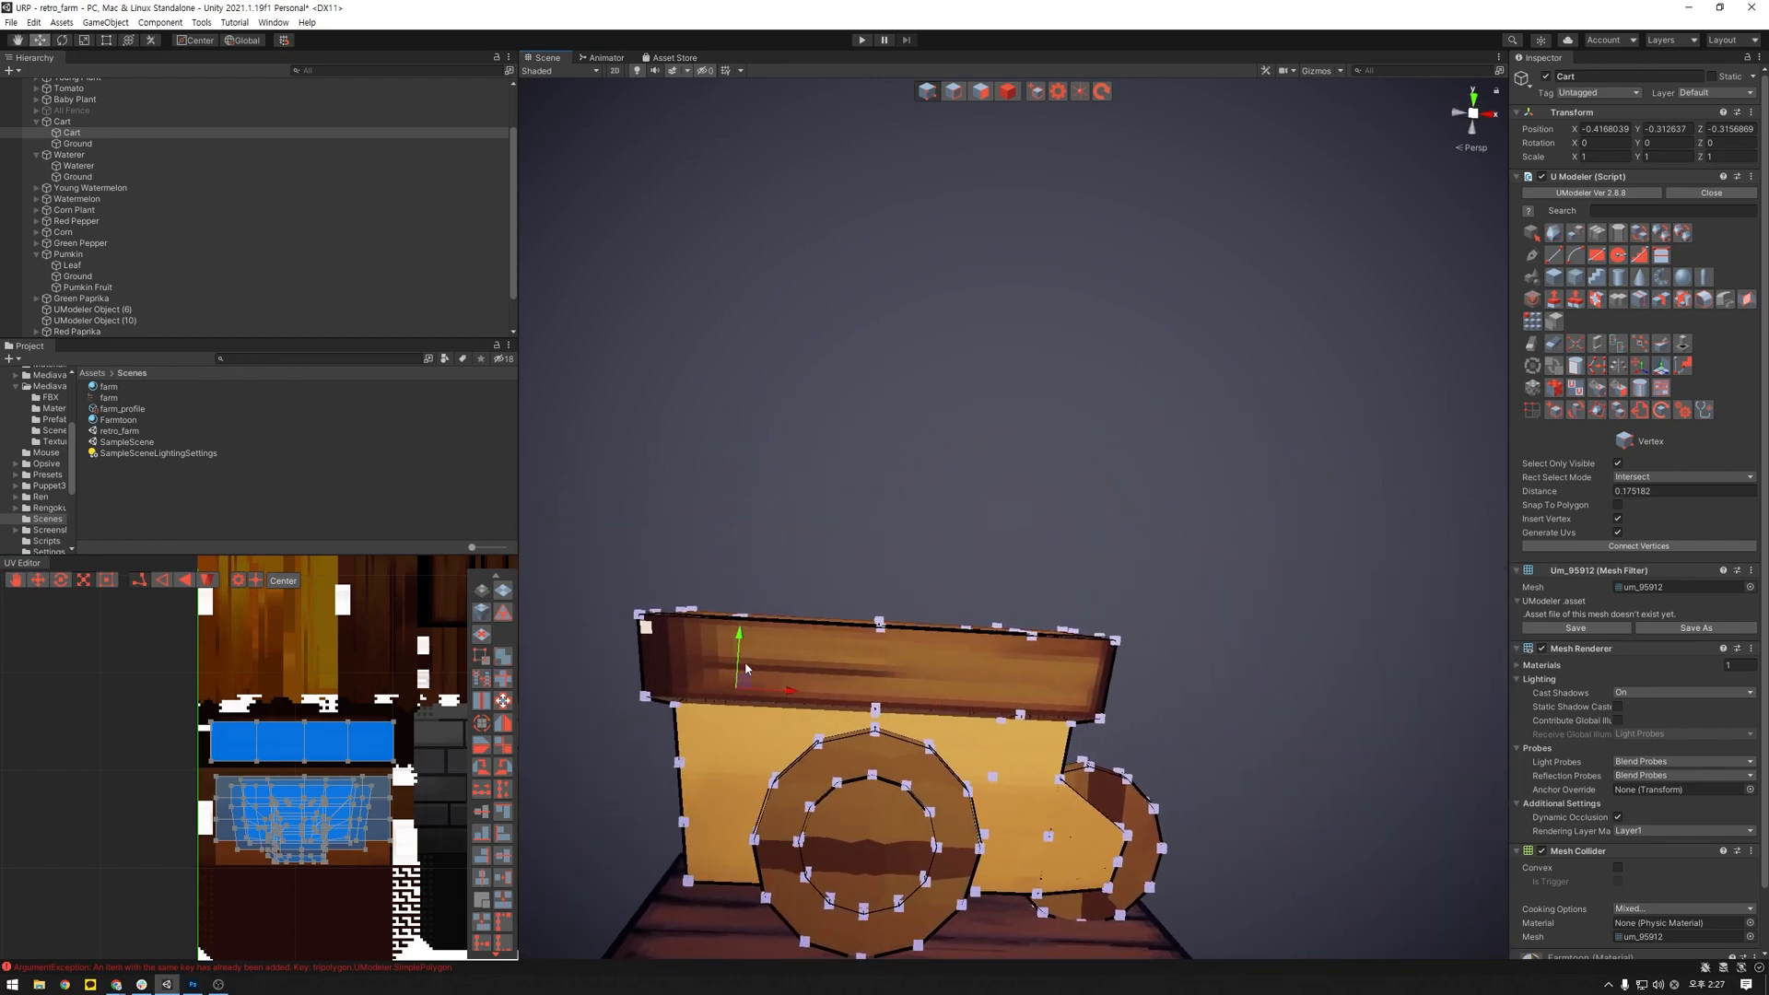
click(987, 98)
click(689, 665)
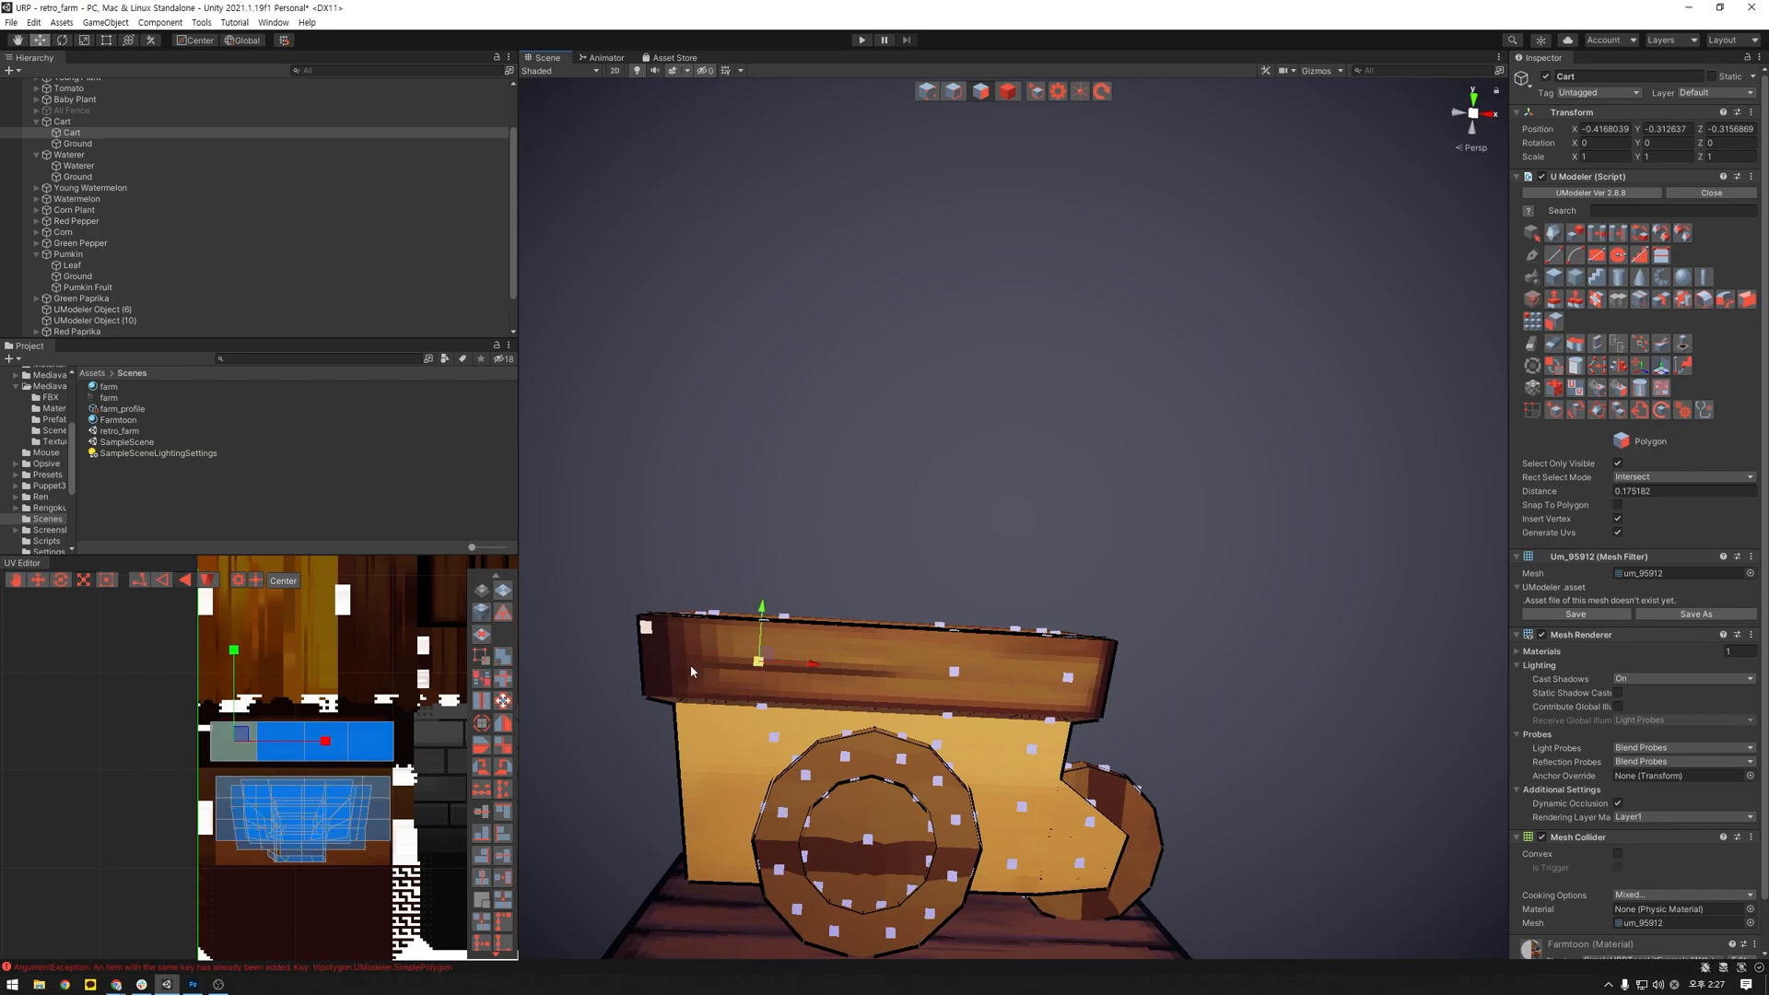
key(w)
click(956, 674)
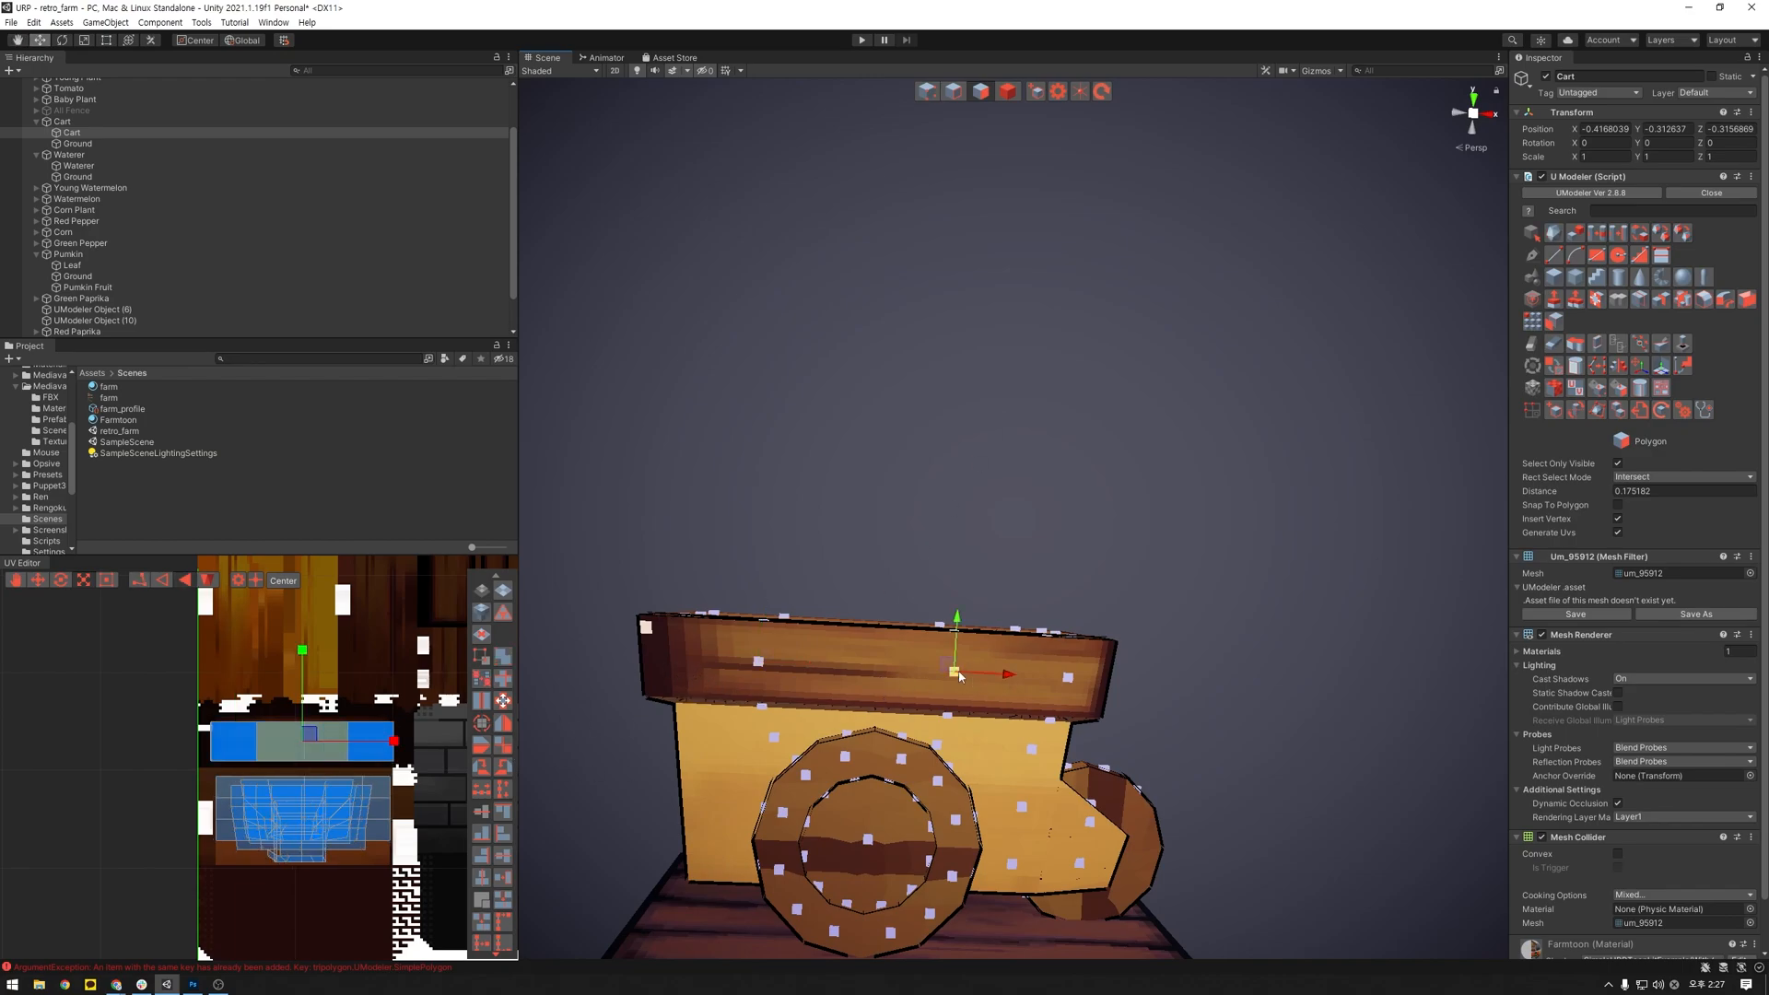
click(671, 665)
alt+drag(645, 642, 996, 783)
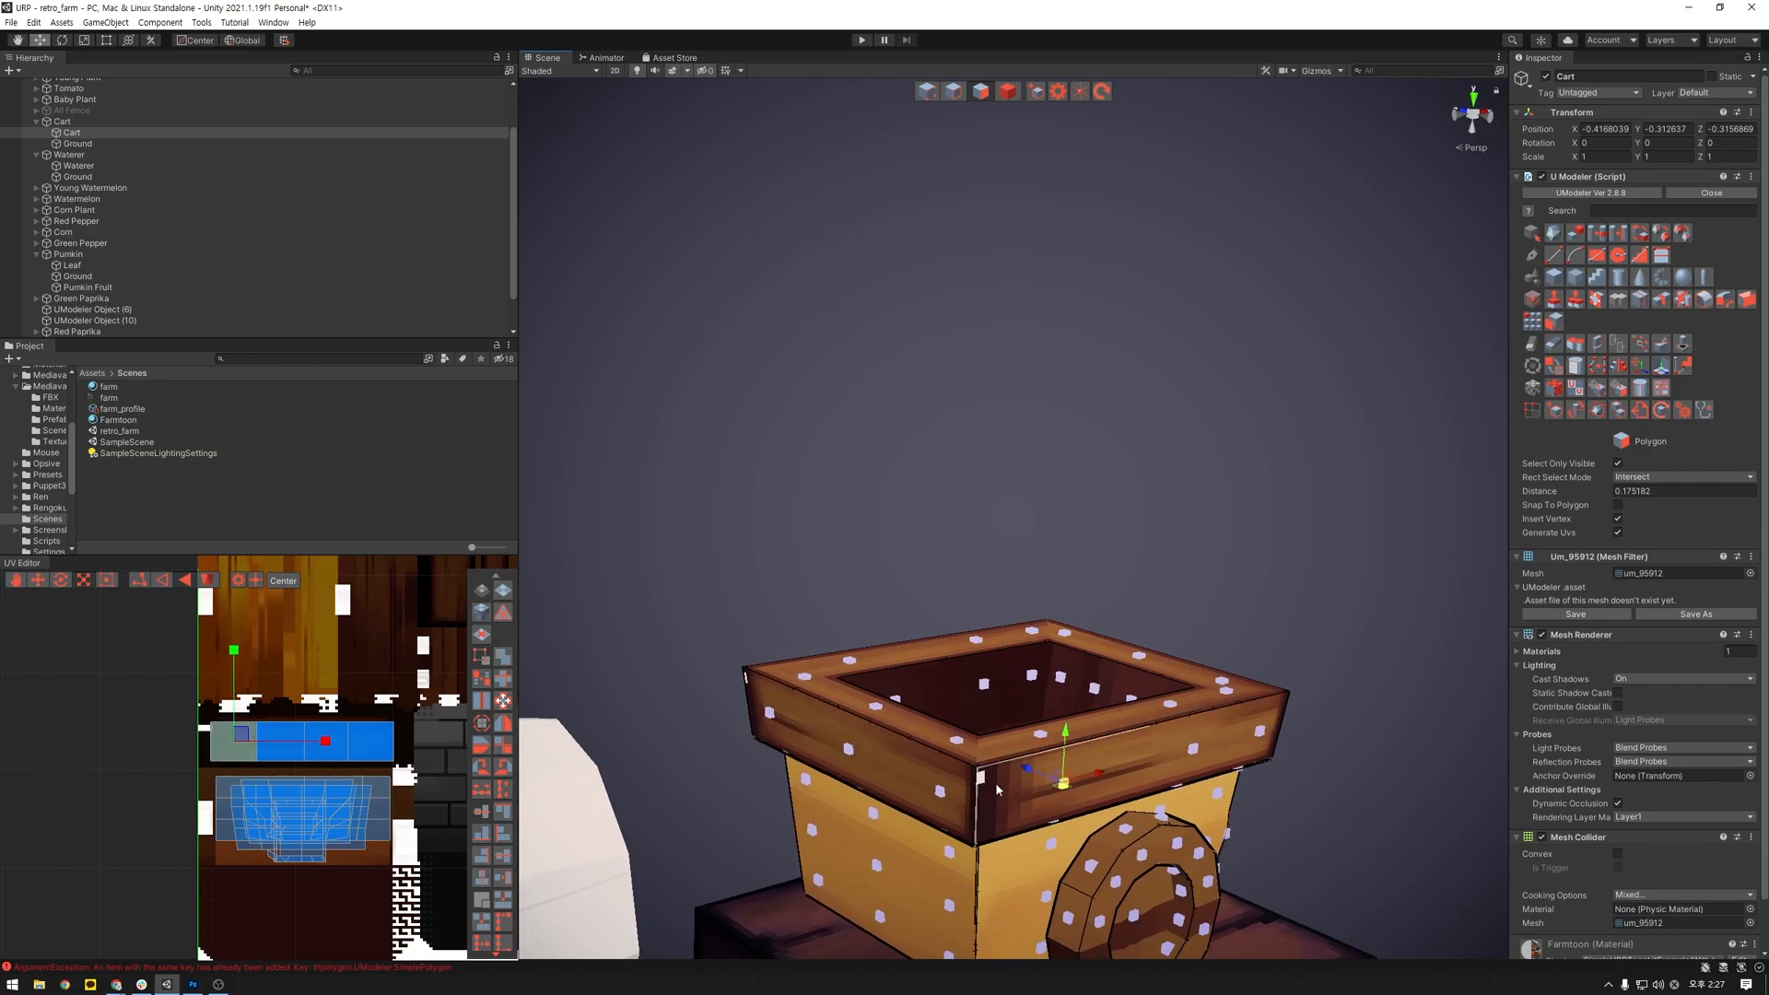
scroll(326, 765, up, 3)
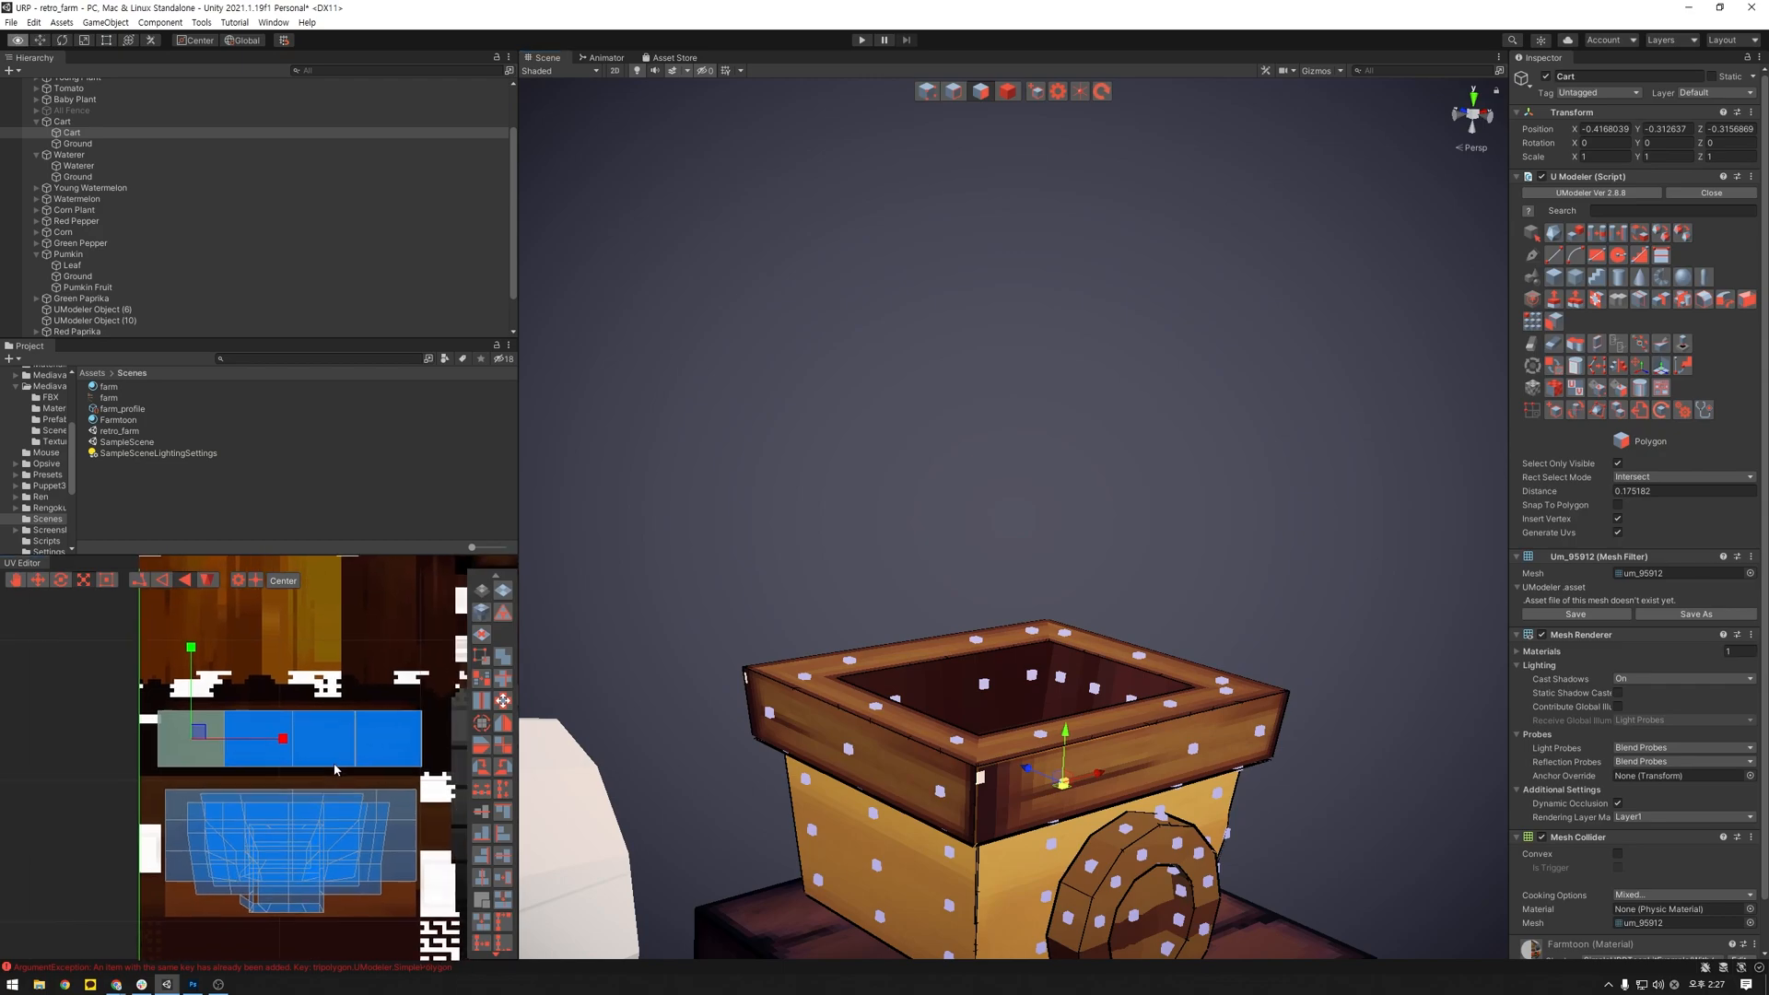
Step: Nudge the left and right edge vertices of the rim's UV island to fit the ends of the plank strip
click(310, 693)
click(138, 579)
drag(140, 696, 234, 746)
key(w)
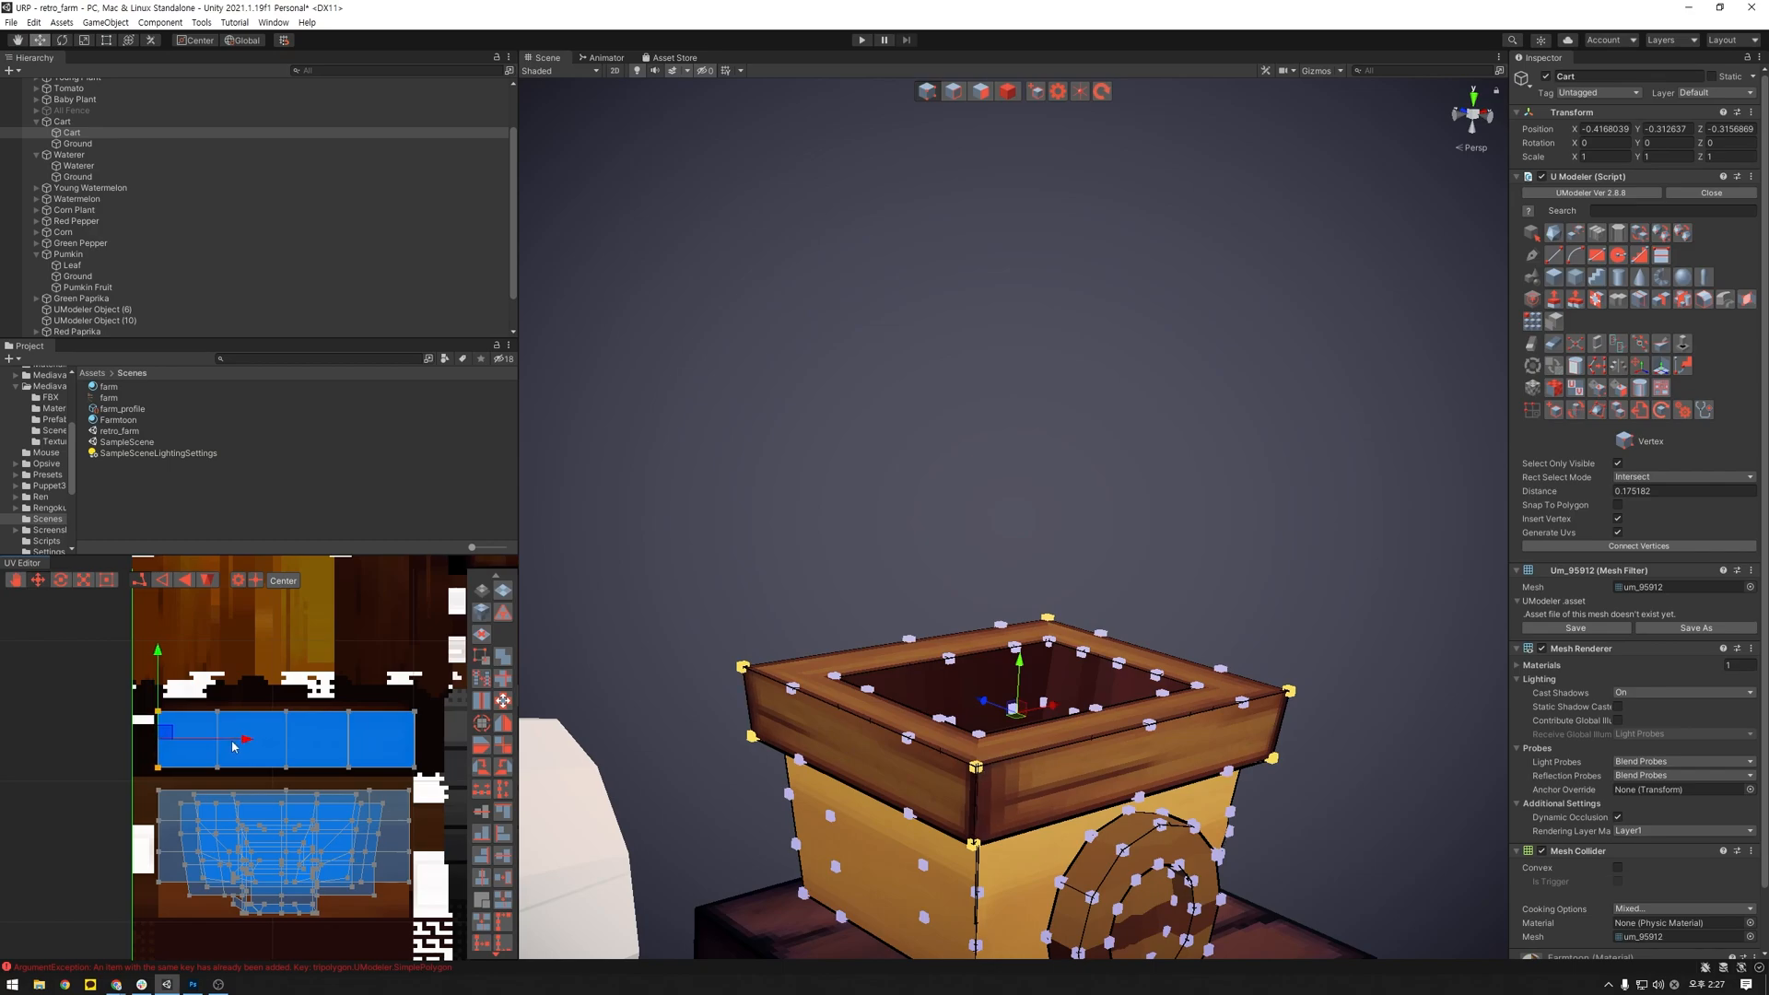
drag(233, 746, 232, 746)
drag(440, 776, 459, 745)
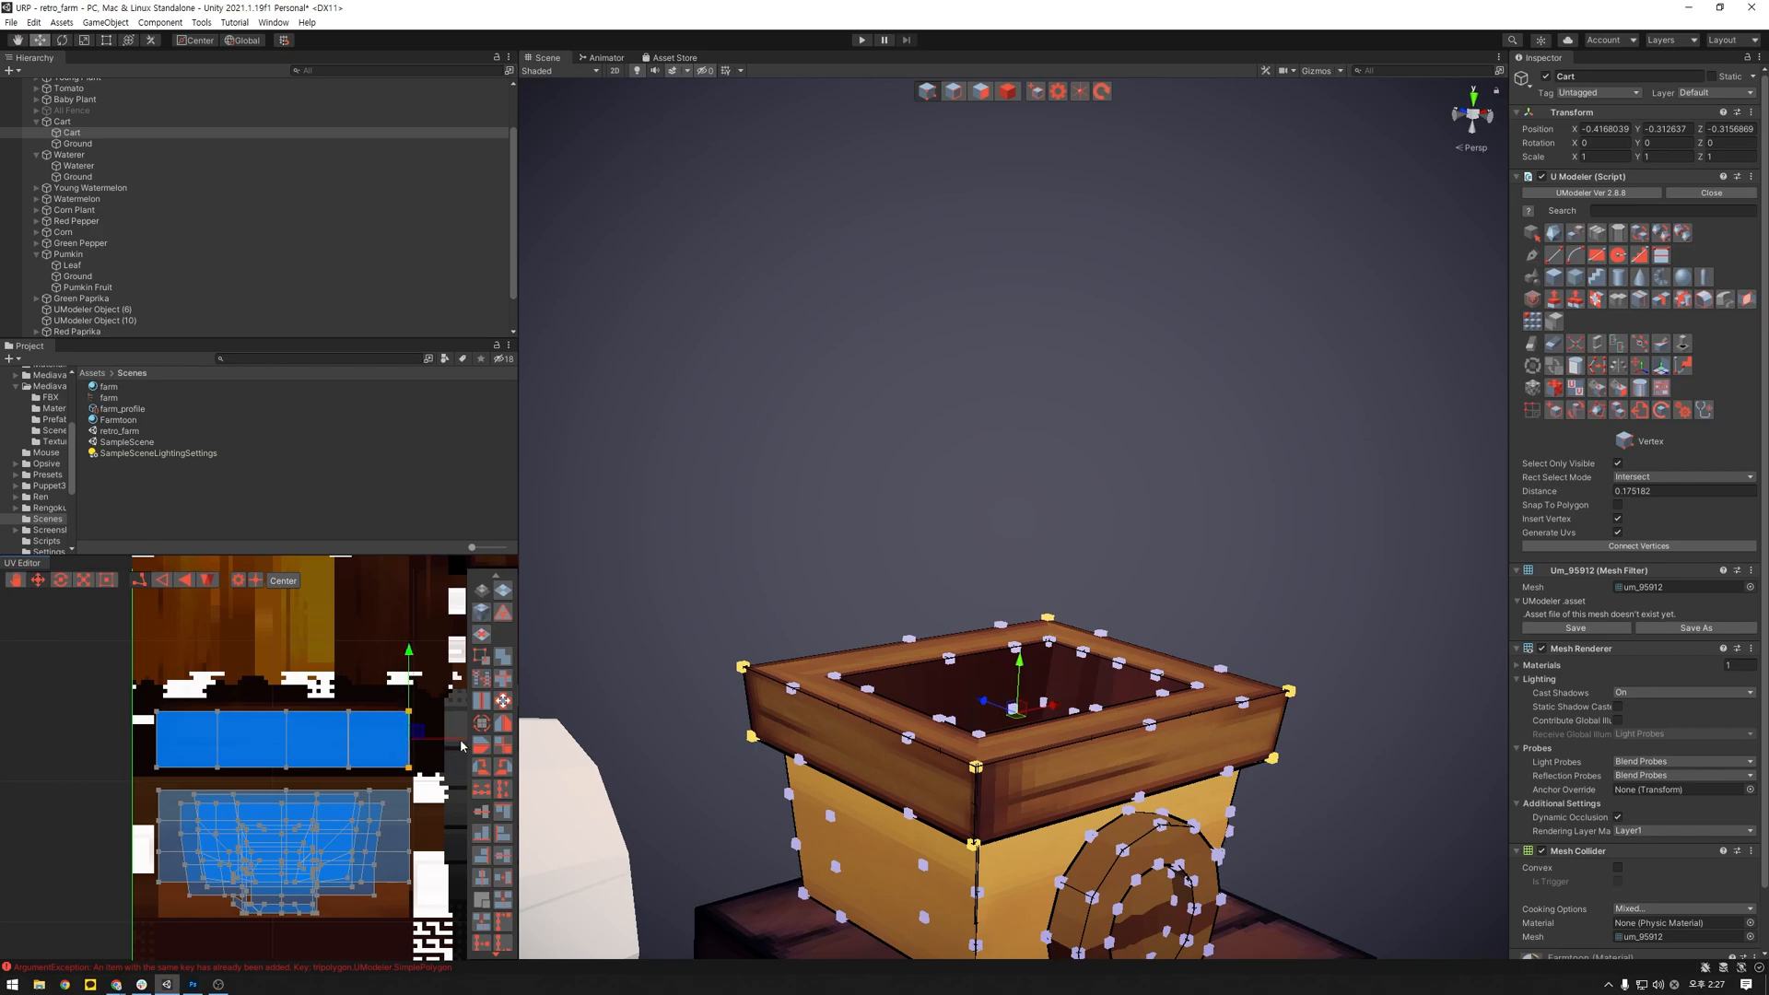
Step: Shift and straighten the inner vertical vertex columns of the rim's UV island along the plank strip
drag(148, 705, 247, 789)
click(240, 780)
drag(288, 753, 333, 744)
click(321, 690)
drag(275, 690, 369, 742)
click(403, 665)
Step: Deselect the cart and save the scene
alt+drag(637, 732, 1195, 788)
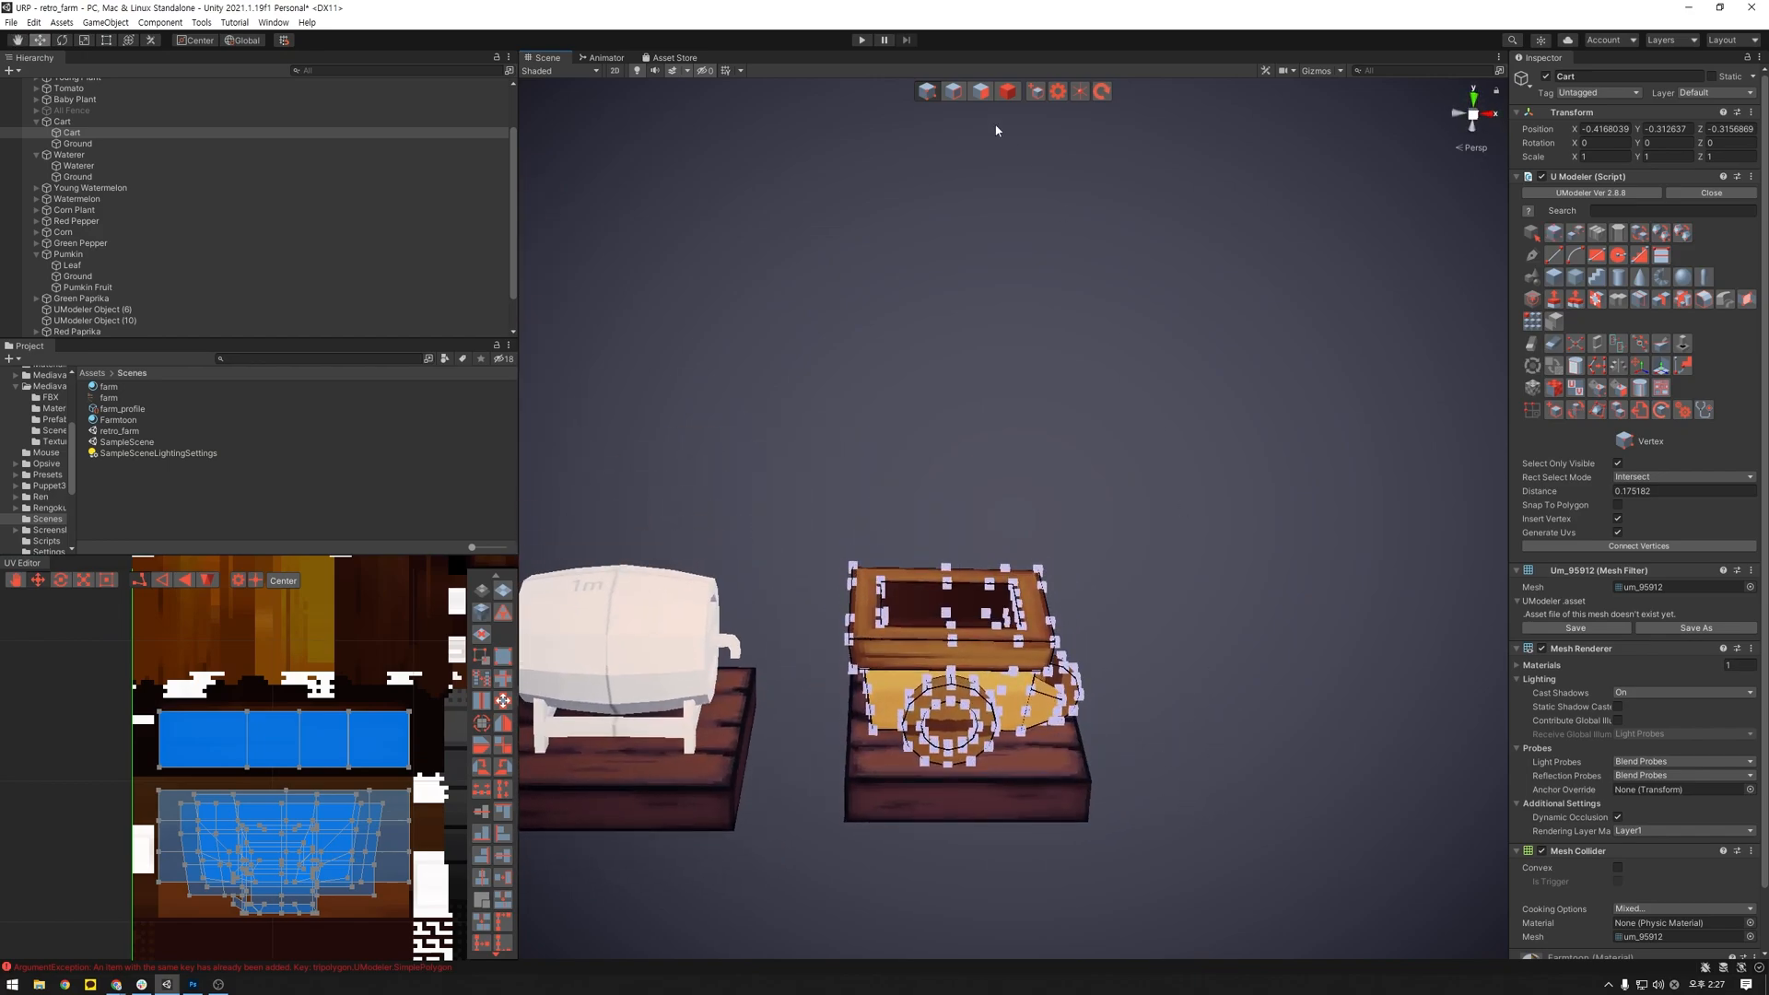
click(1247, 537)
alt+drag(1248, 537, 1203, 804)
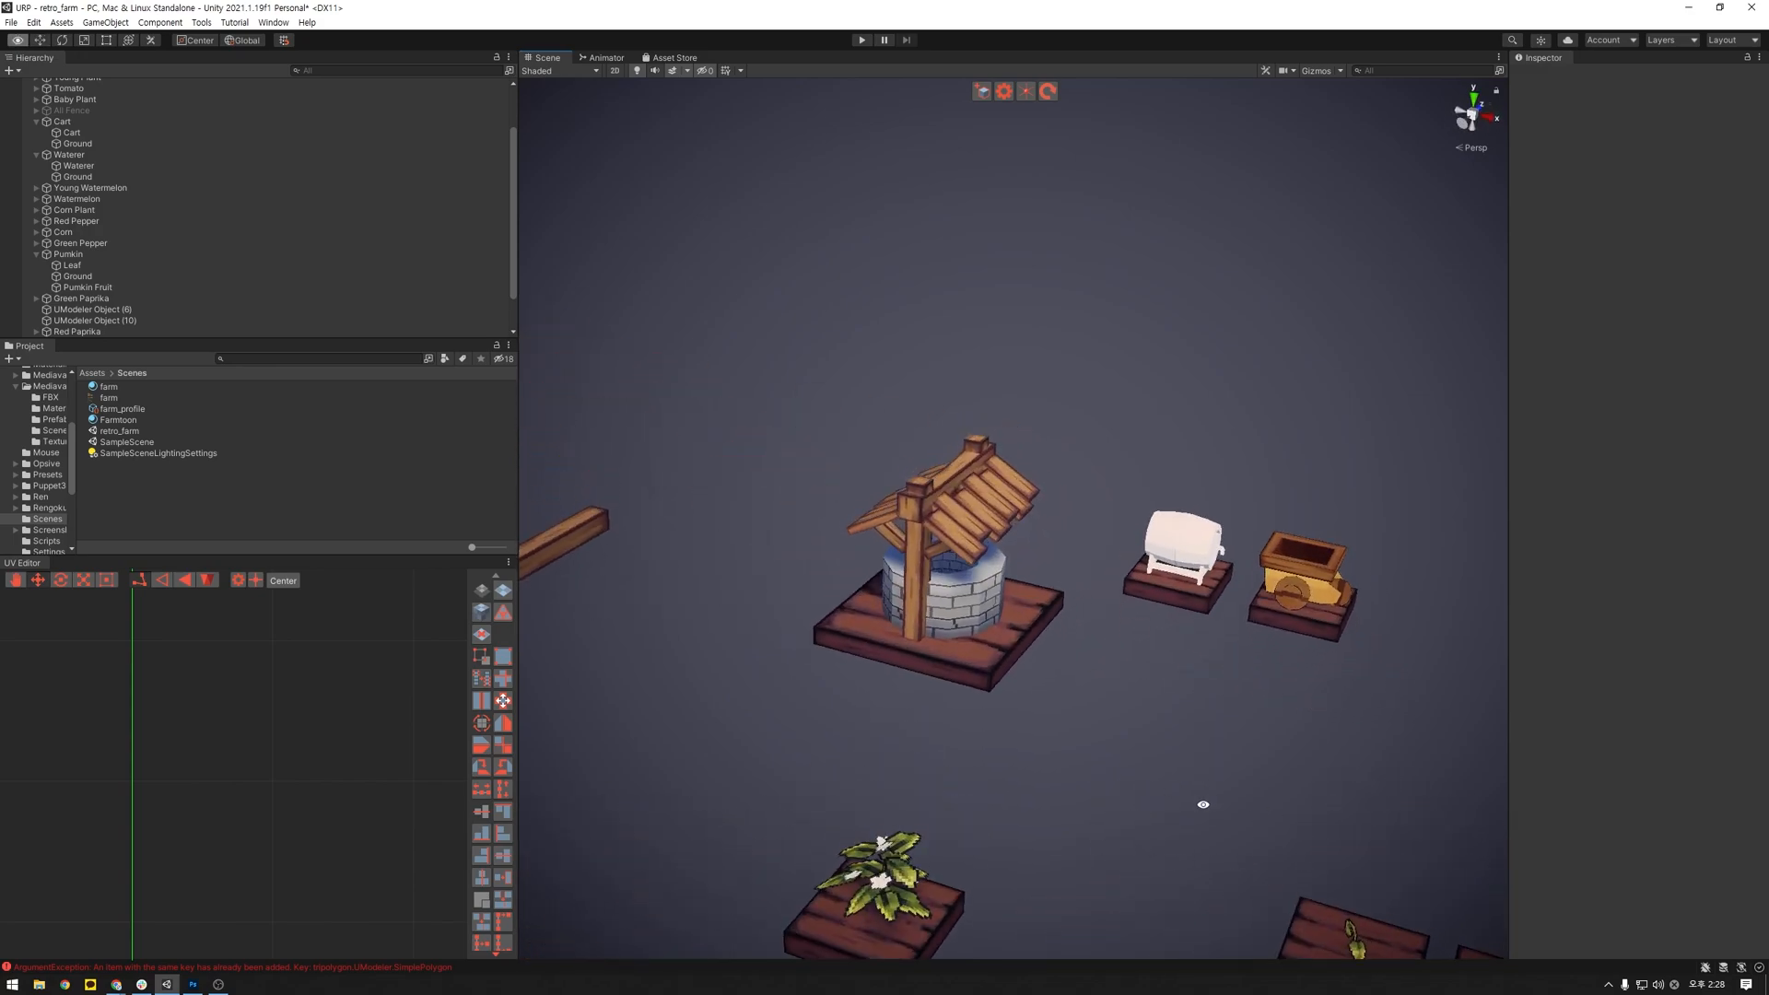
key(ctrl+s)
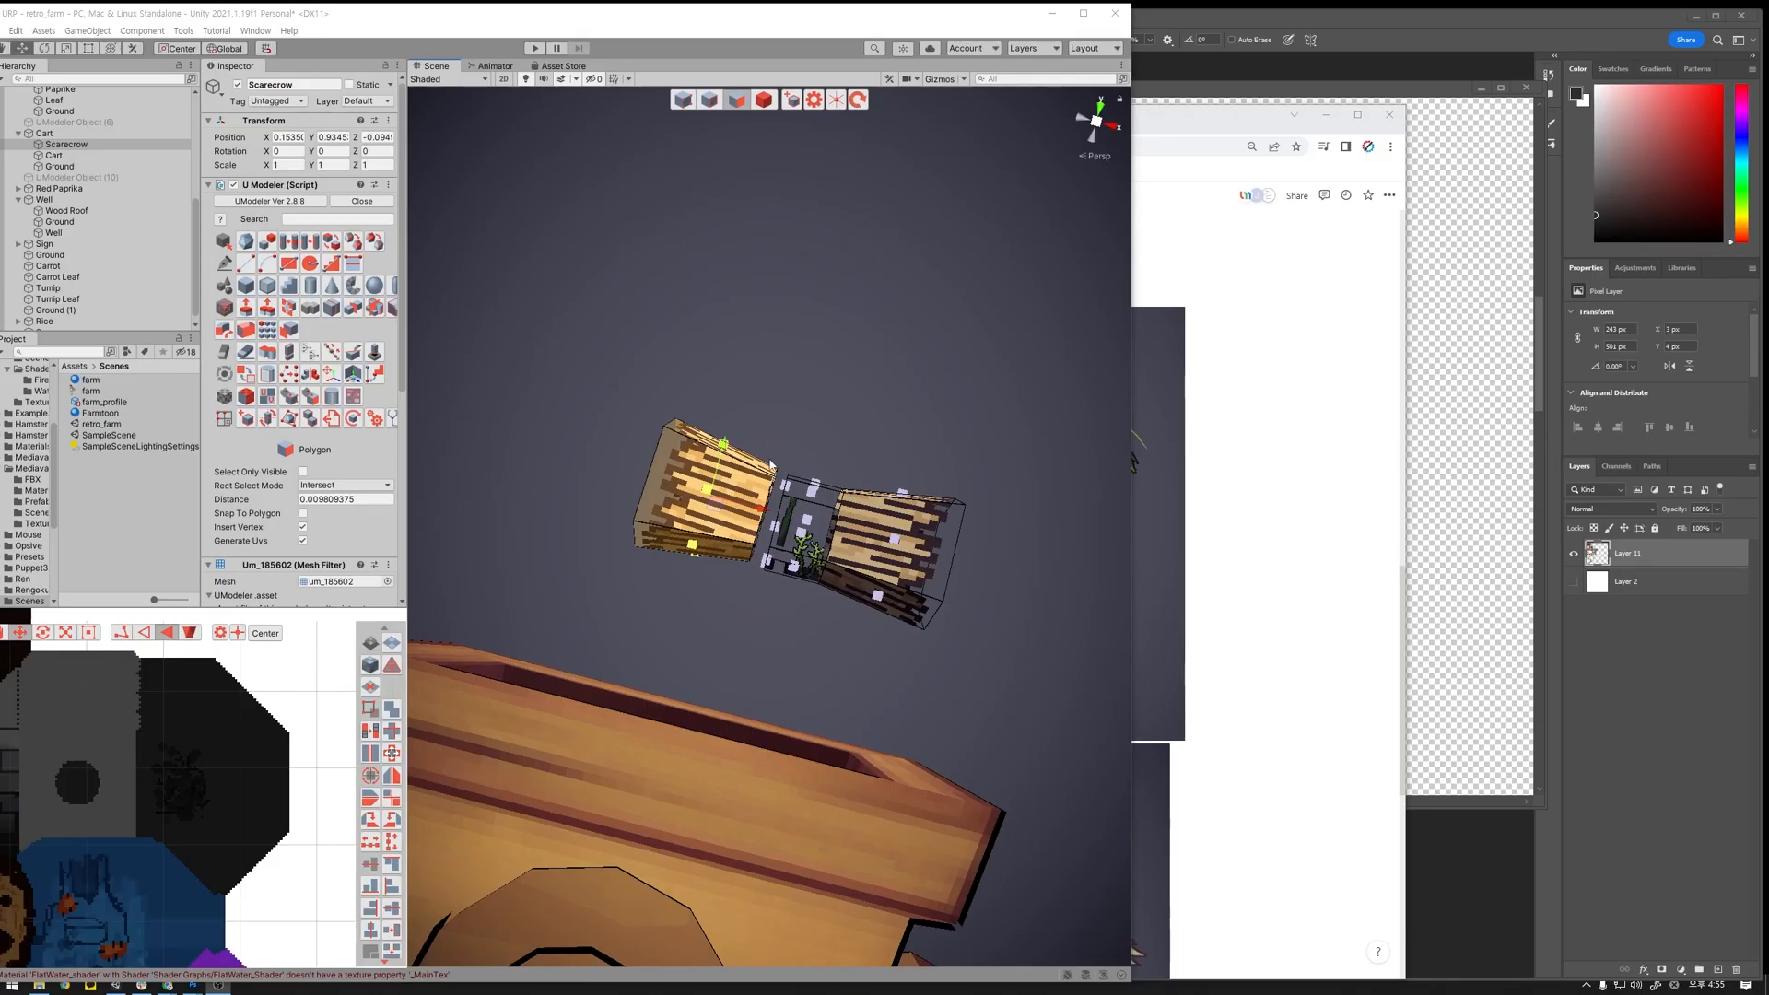
Step: Merge an upper inner corner vertex of the scarecrow's left straw bundle with the adjacent corner of the middle section
alt+drag(893, 457, 875, 690)
middle_drag(875, 691, 834, 724)
scroll(863, 635, up, 7)
scroll(863, 635, down, 8)
click(689, 97)
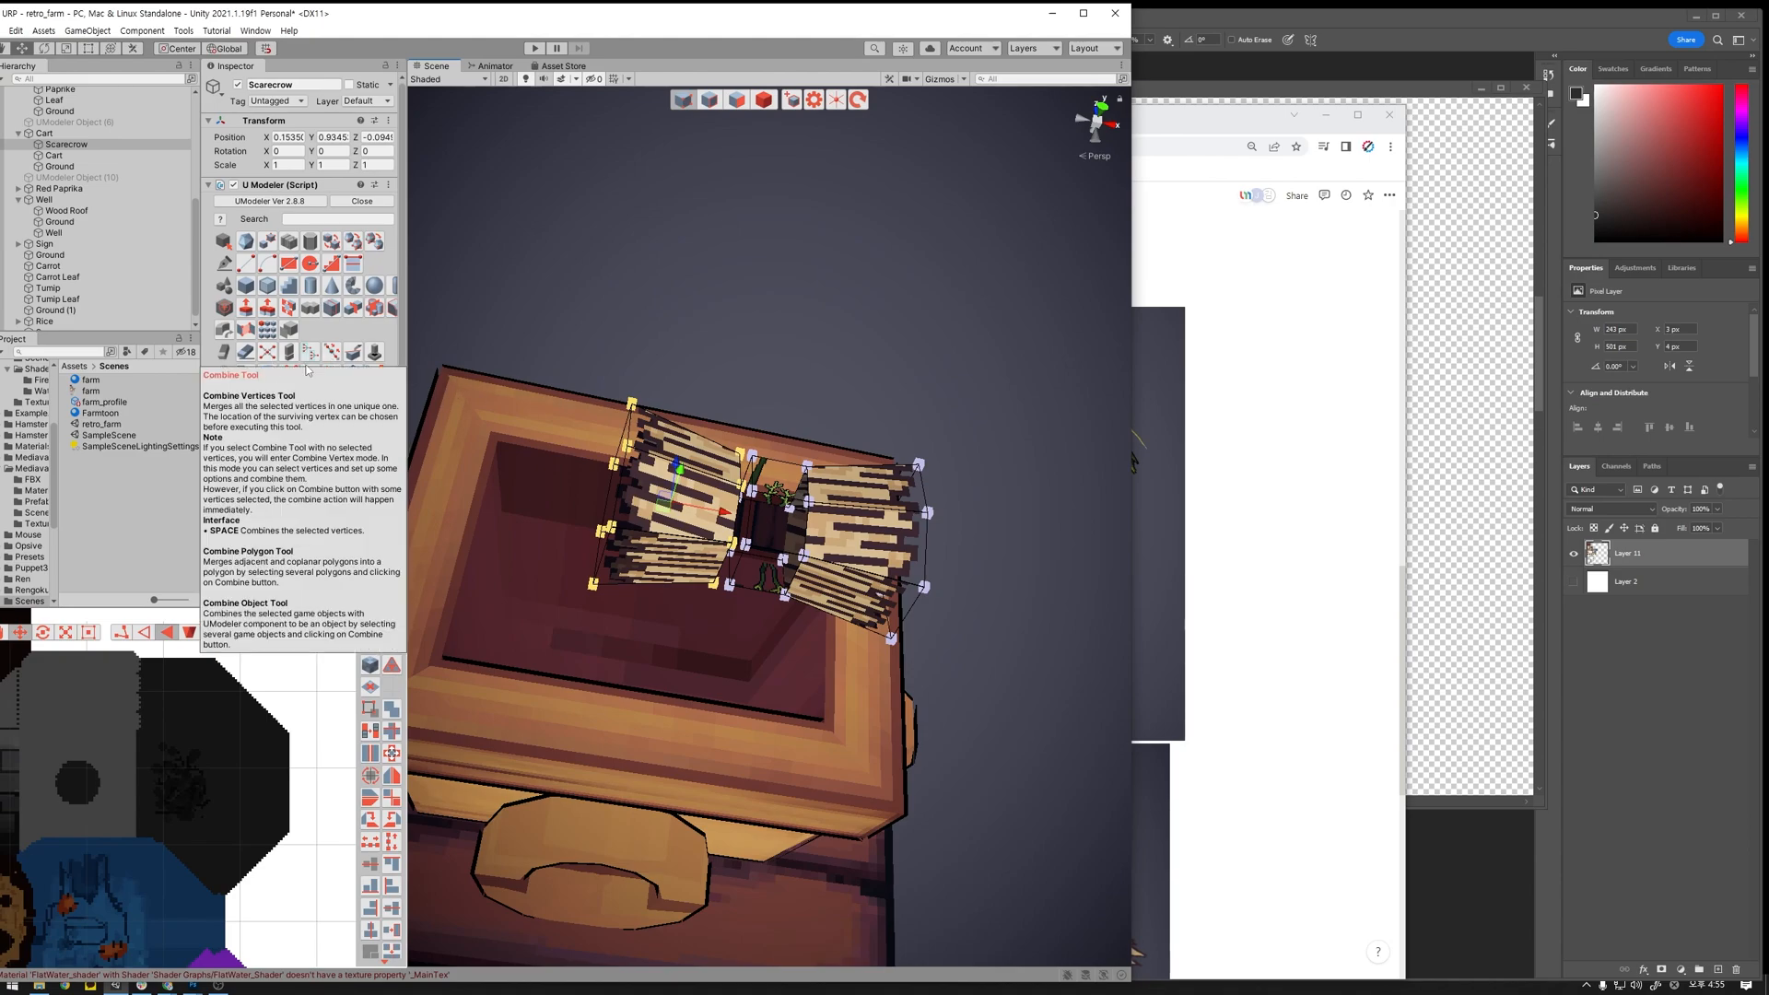
click(825, 433)
click(743, 546)
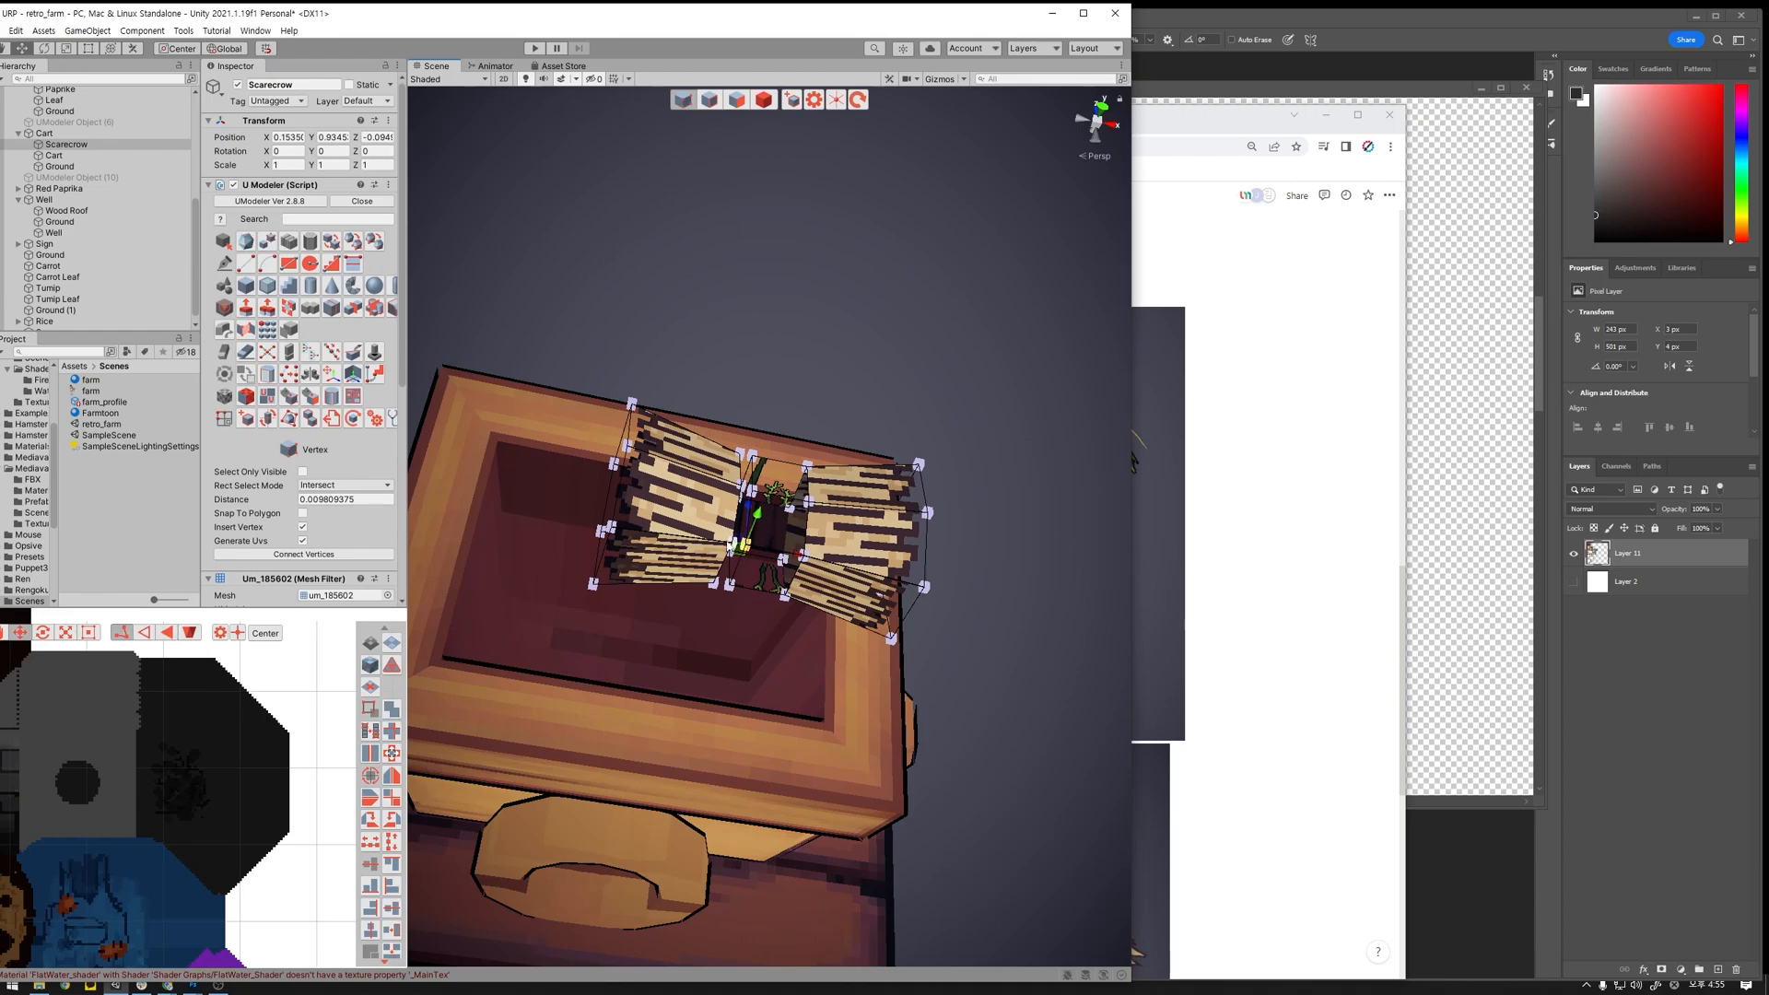
mouse_move(852, 539)
alt+mouse_down()
mouse_move(758, 497)
mouse_move(840, 509)
alt+mouse_up()
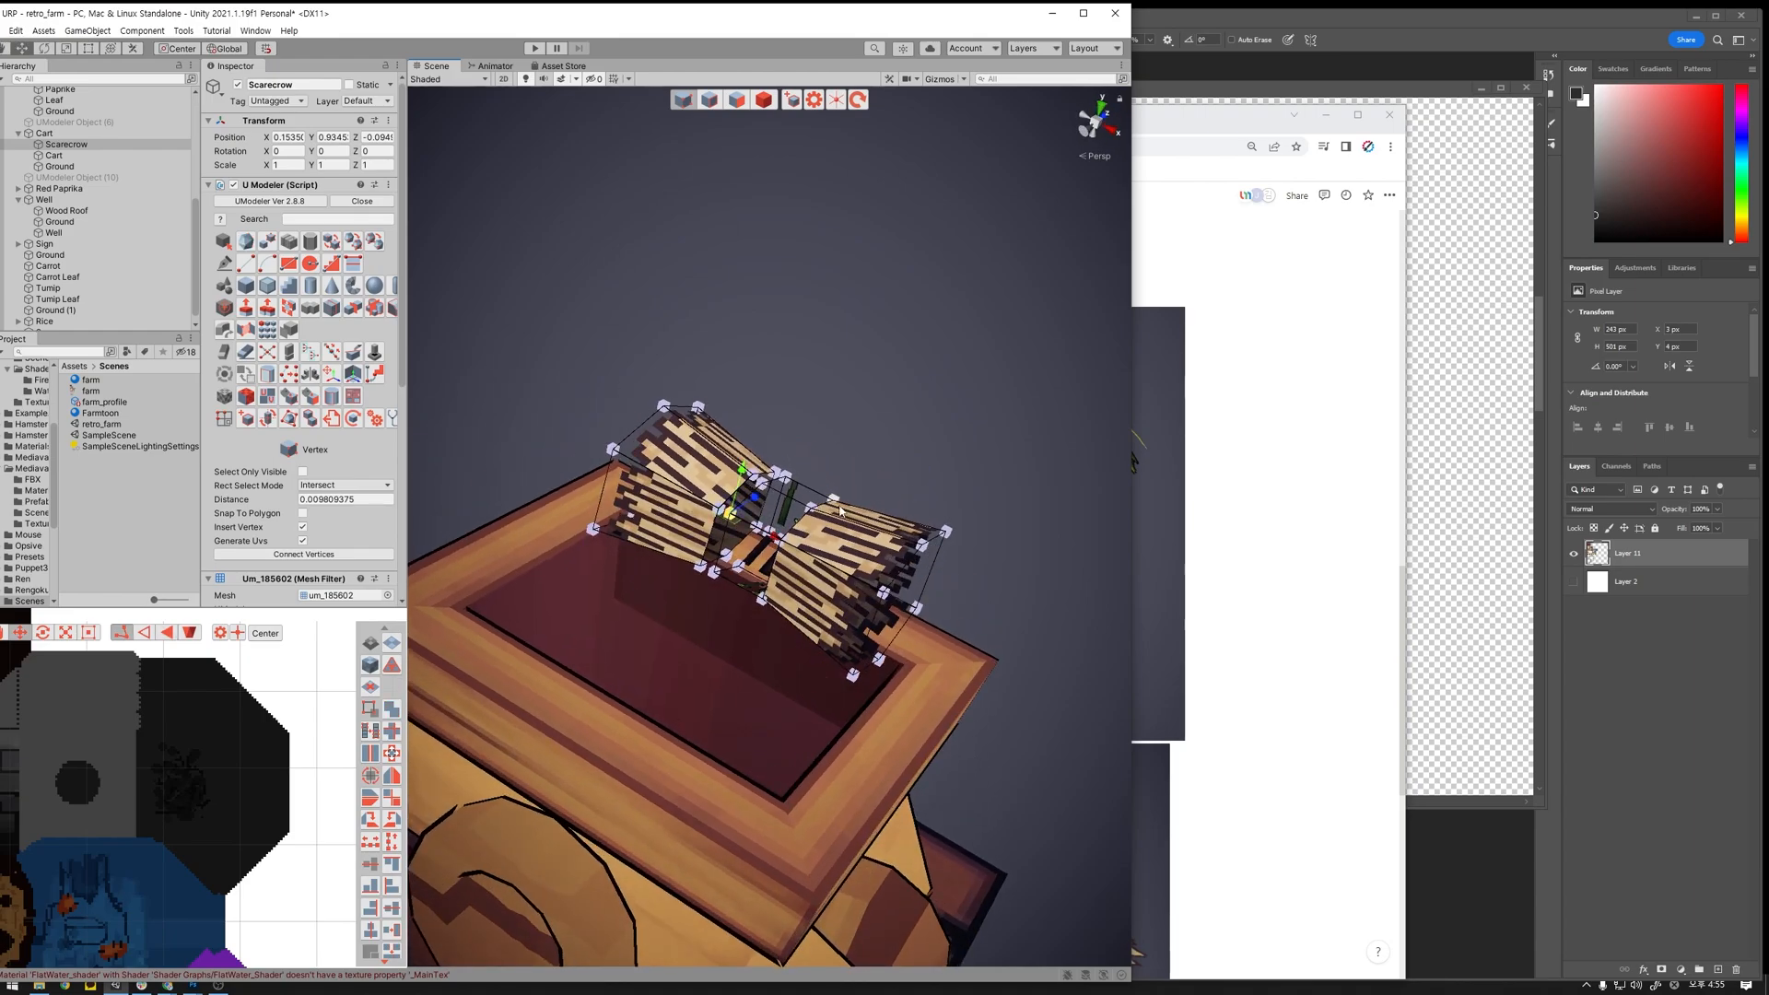
middle_drag(829, 579, 844, 580)
scroll(845, 580, up, 10)
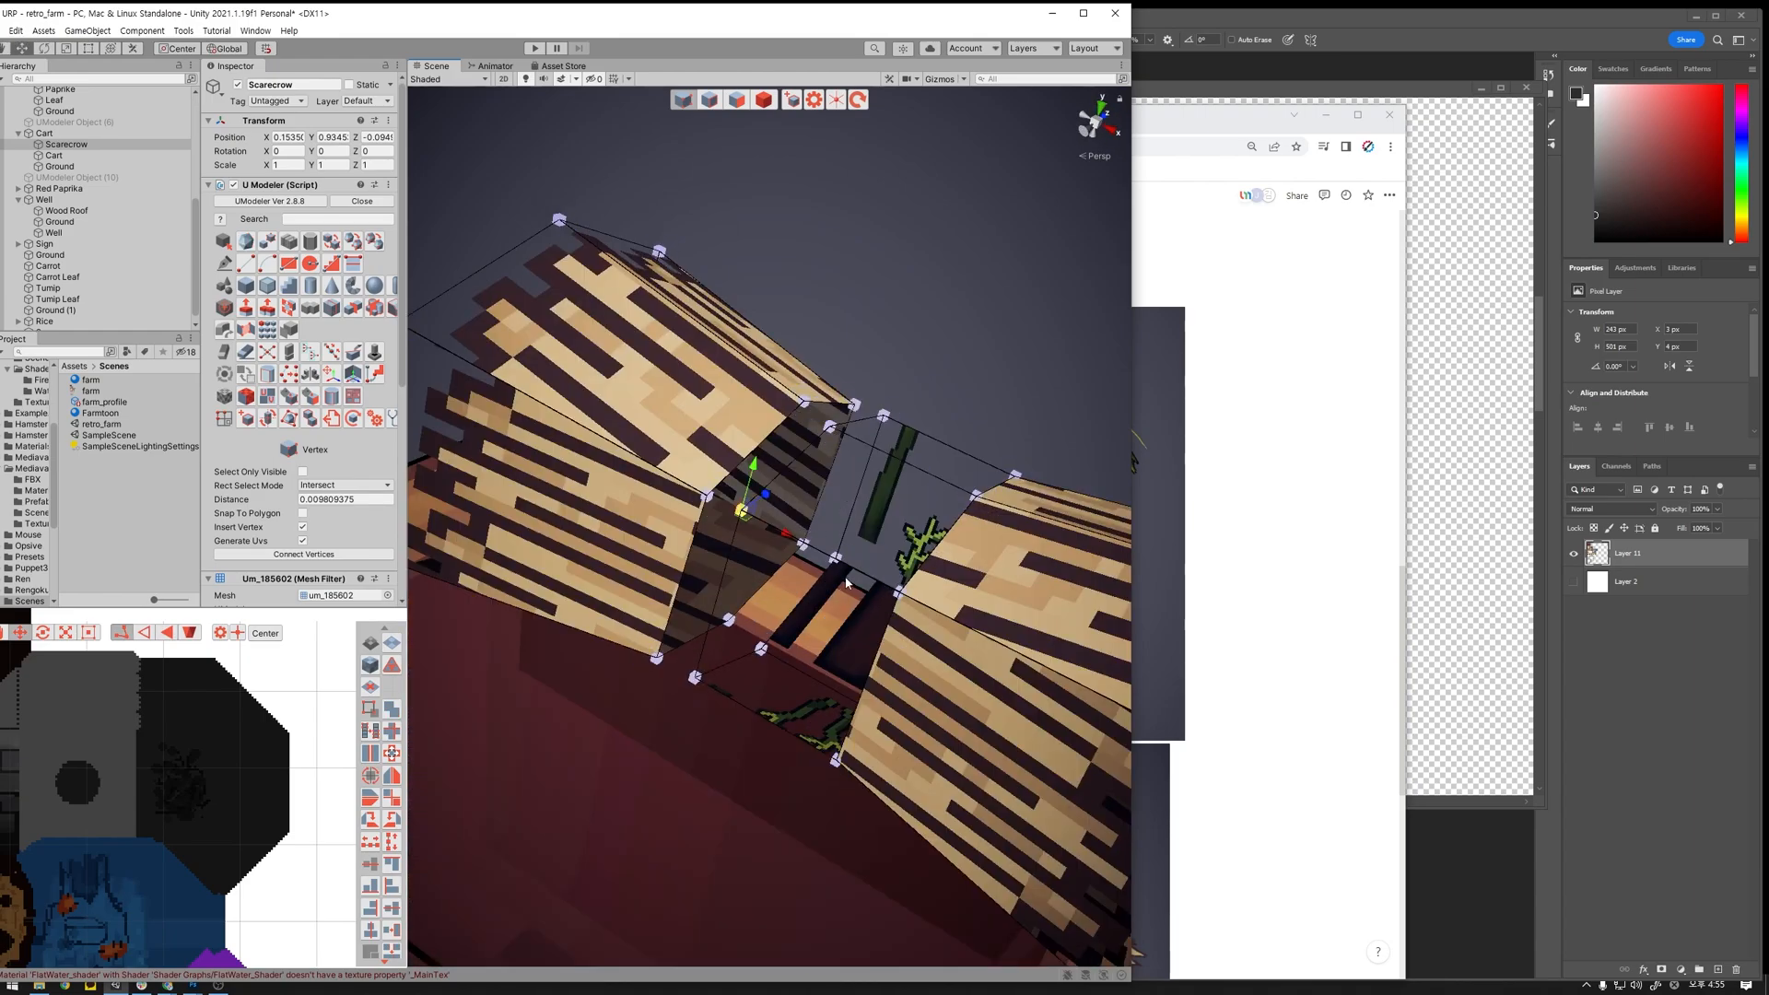
shift+click(711, 499)
click(267, 355)
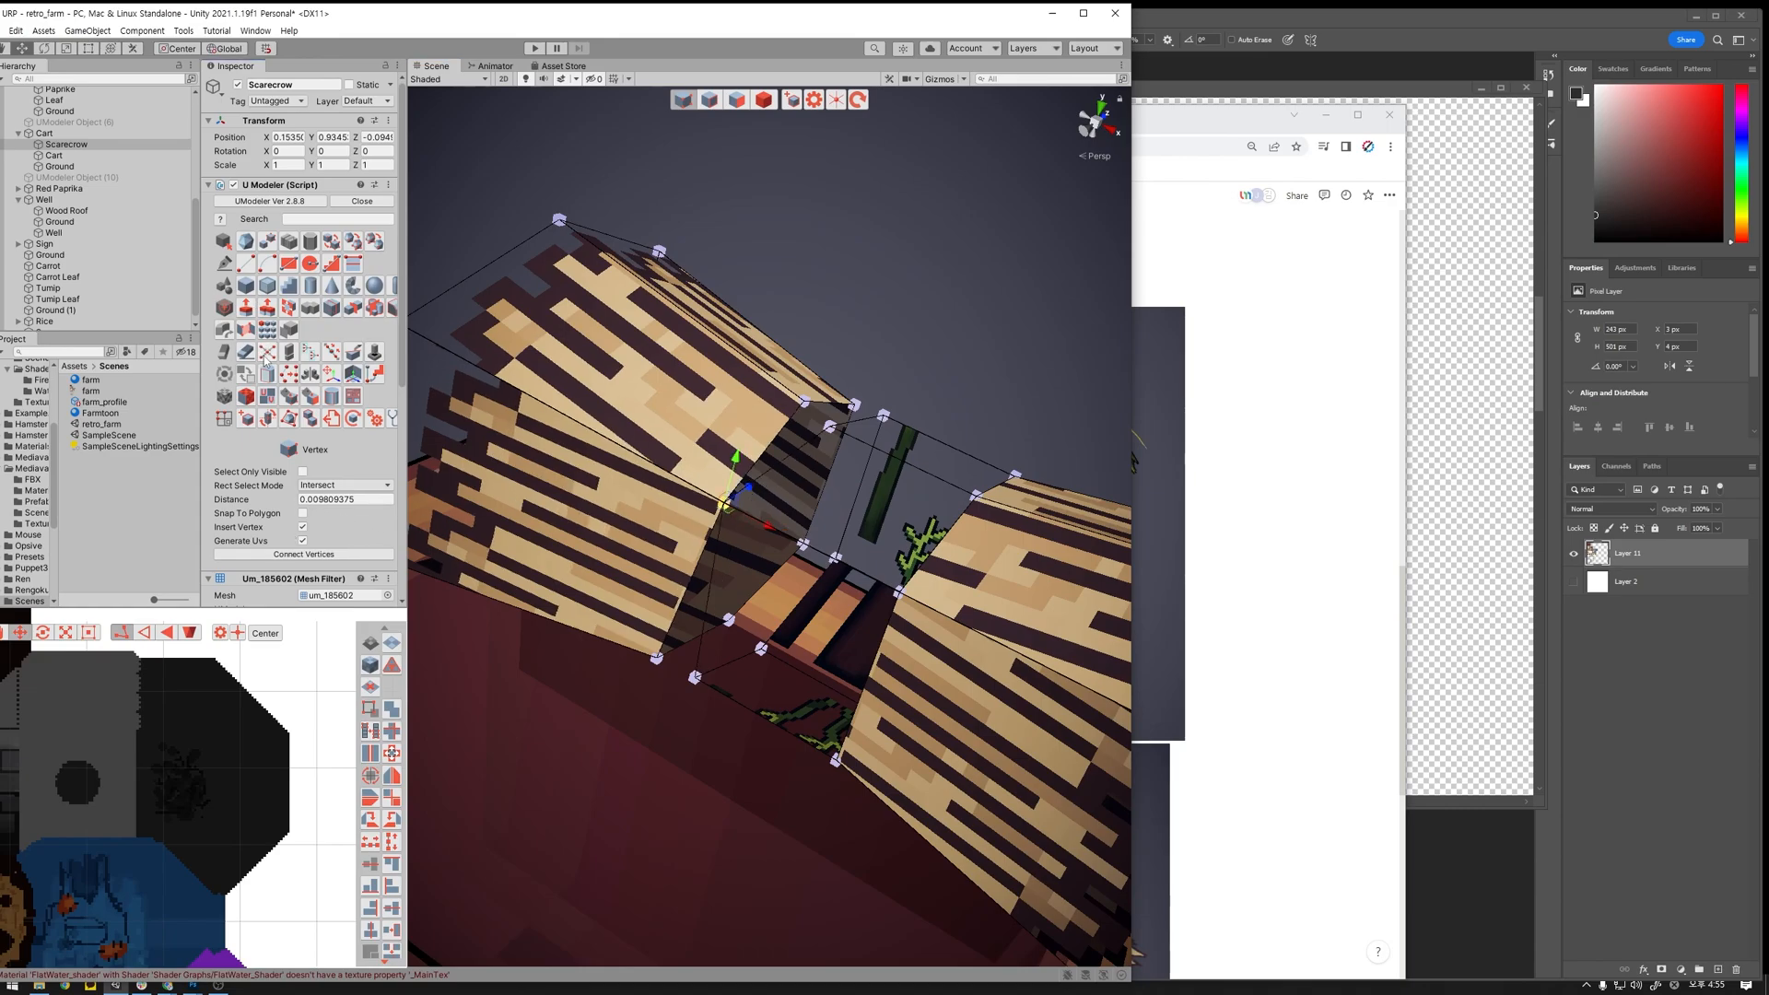
Step: Merge the next two corner vertex pairs where the scarecrow's left straw bundle meets the middle section
click(802, 405)
shift+click(827, 426)
alt+drag(1059, 367, 462, 421)
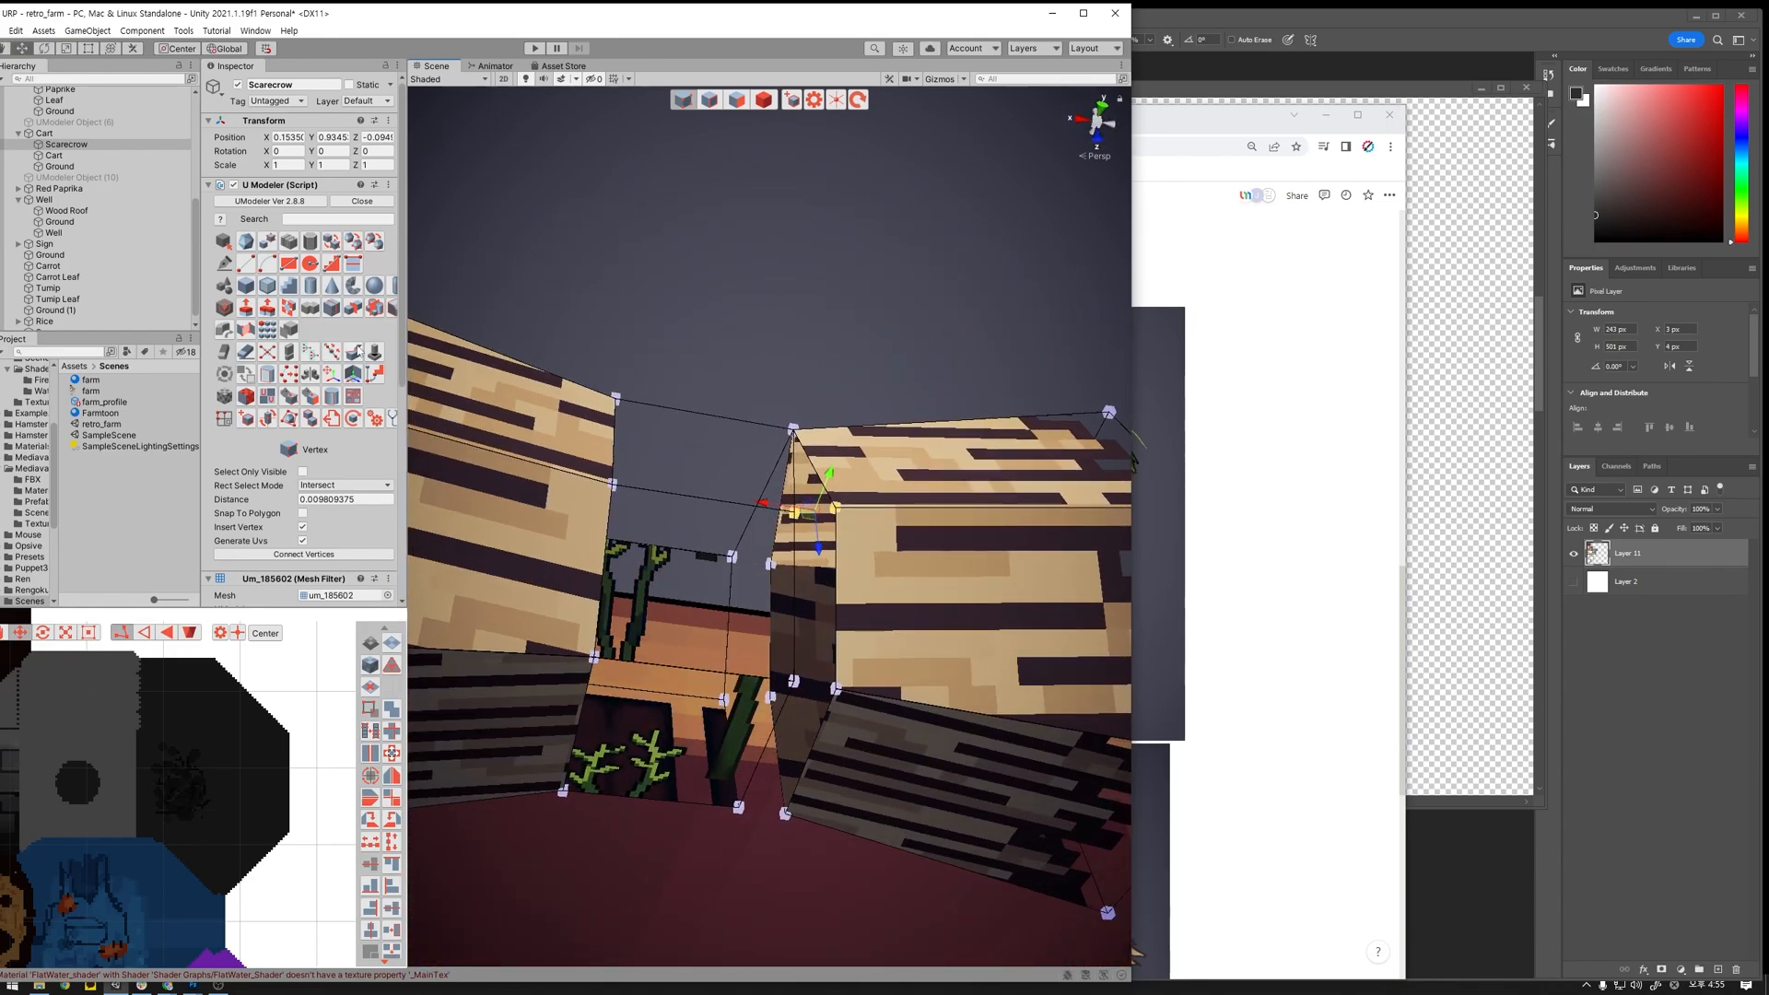
click(267, 351)
click(849, 695)
shift+click(793, 681)
click(273, 350)
Step: Merge the remaining corner vertex pairs on the underside between the straw bundle and the scarecrow's middle section
alt+drag(757, 681, 750, 364)
click(791, 709)
shift+click(734, 691)
click(267, 351)
alt+drag(769, 792, 783, 584)
click(788, 564)
shift+click(730, 546)
click(267, 350)
alt+drag(599, 516, 656, 623)
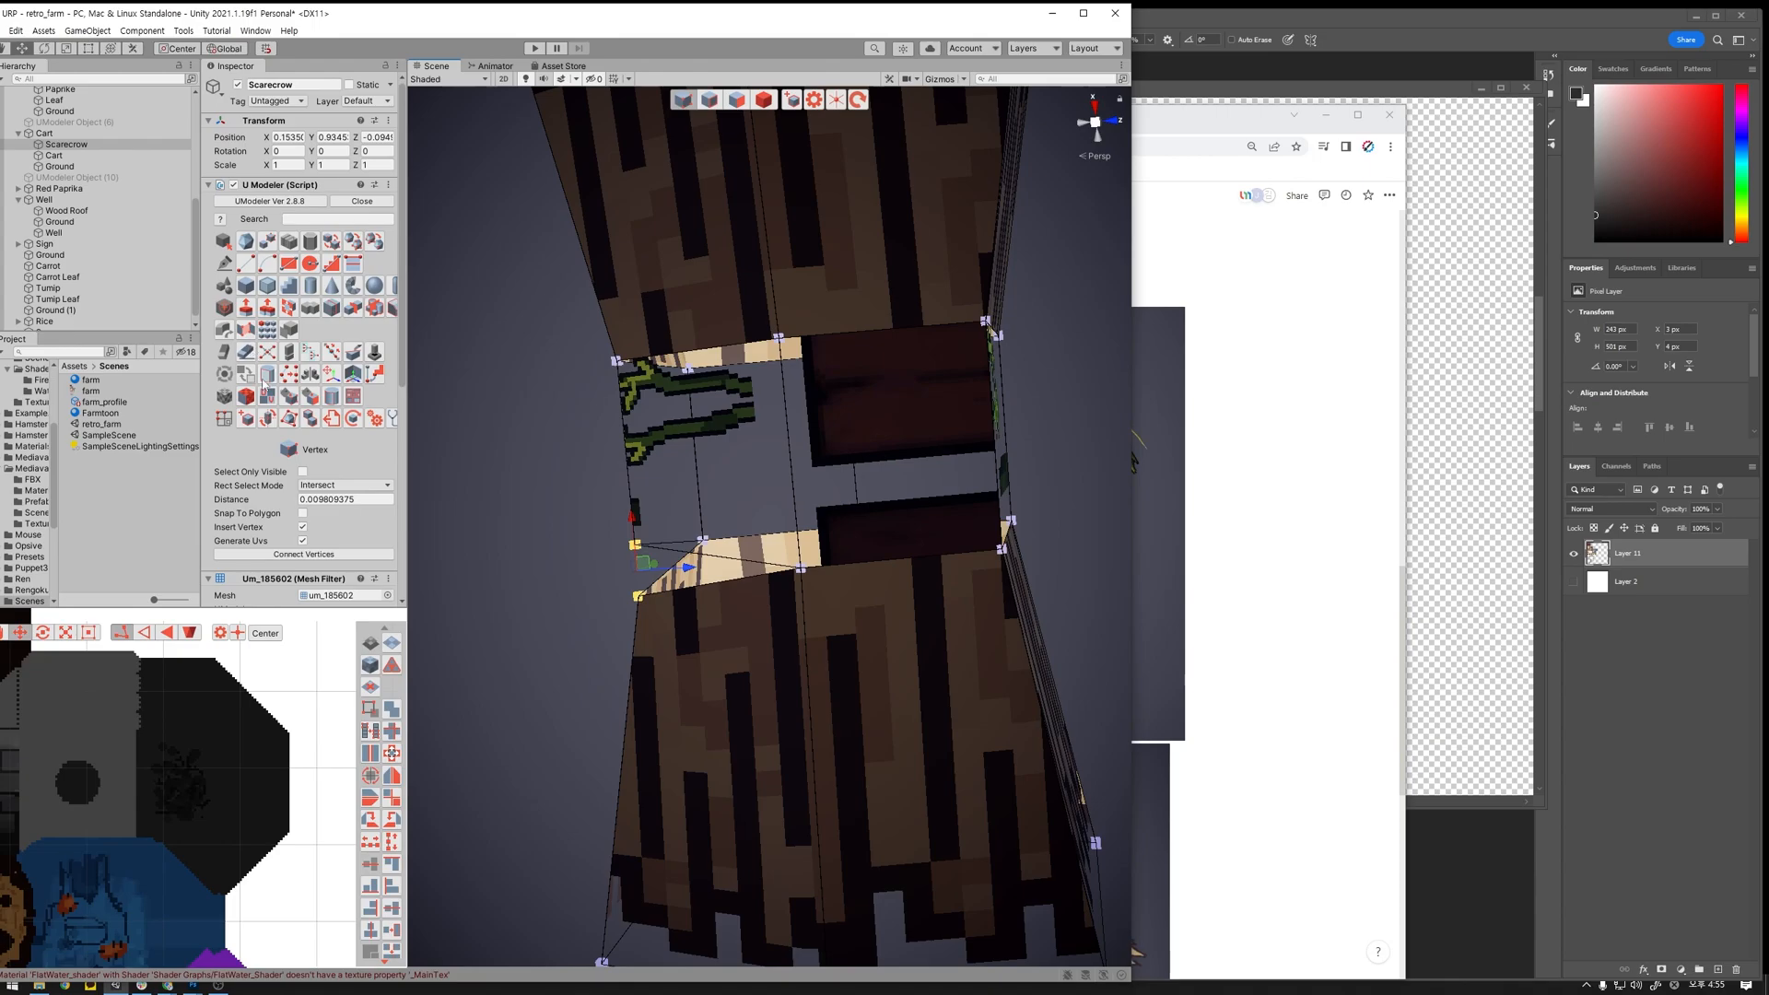
click(268, 353)
Step: Select the faces of the scarecrow's middle section between the two straw bundles
alt+drag(655, 432, 908, 500)
scroll(987, 572, down, 8)
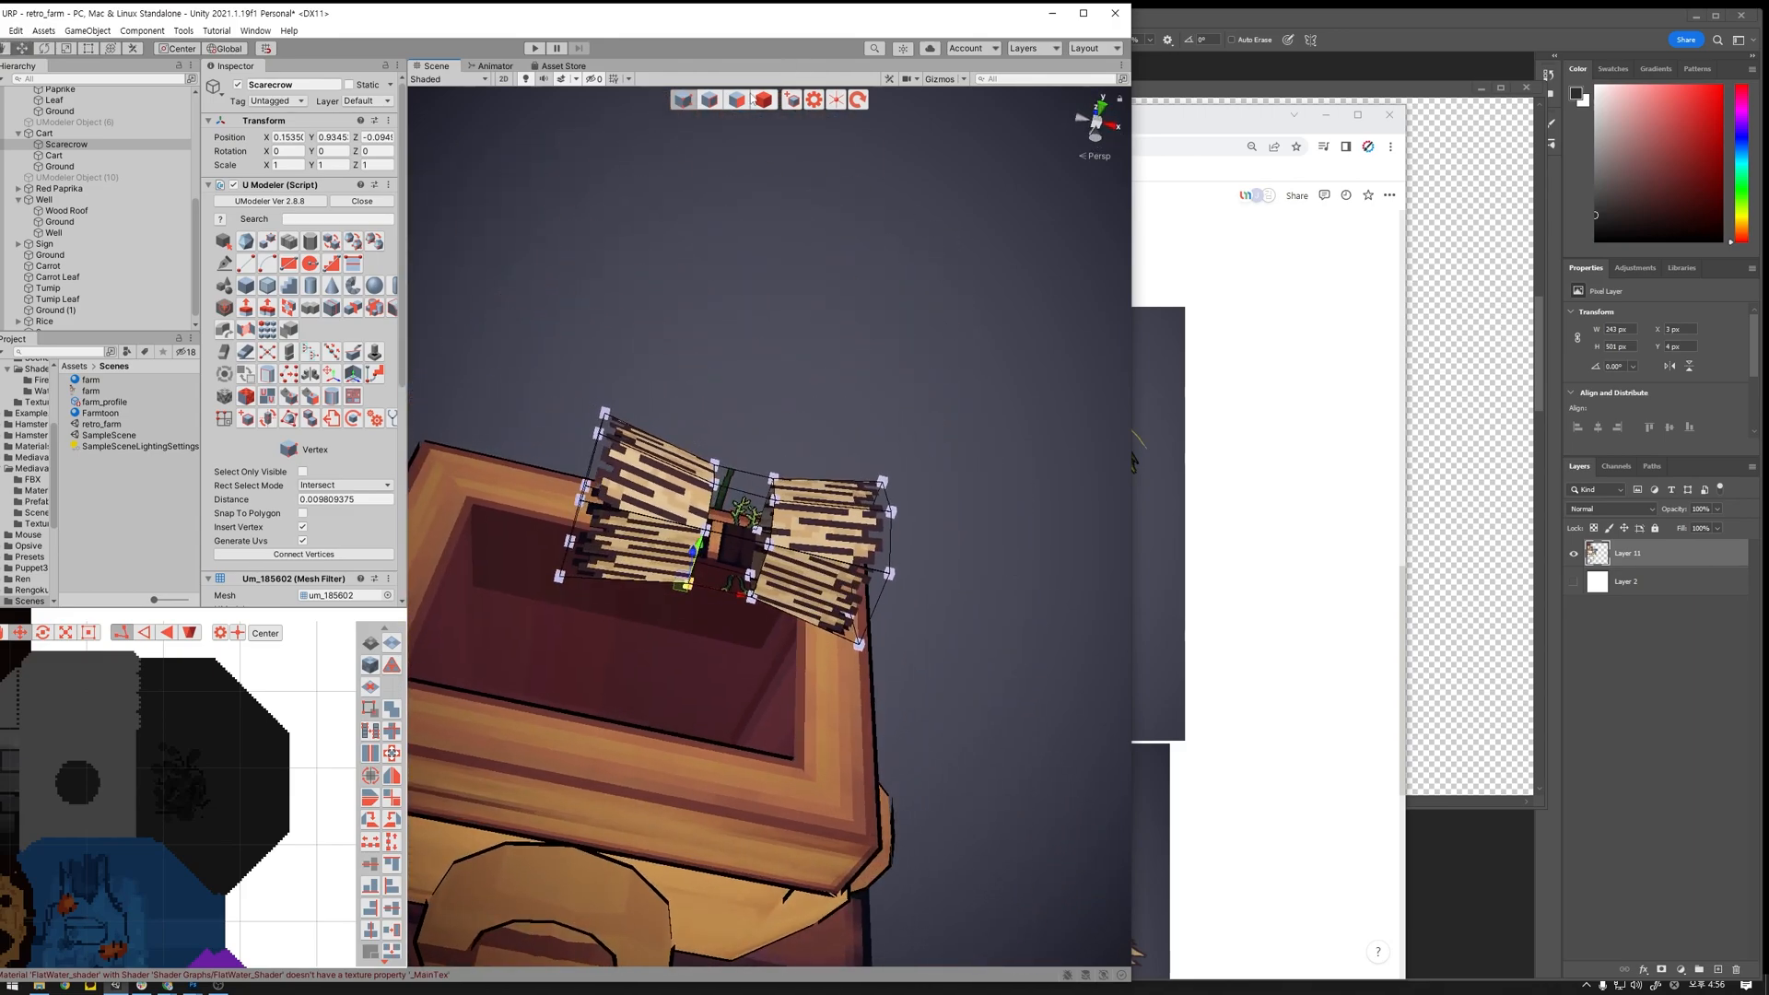
key(3)
drag(740, 460, 722, 632)
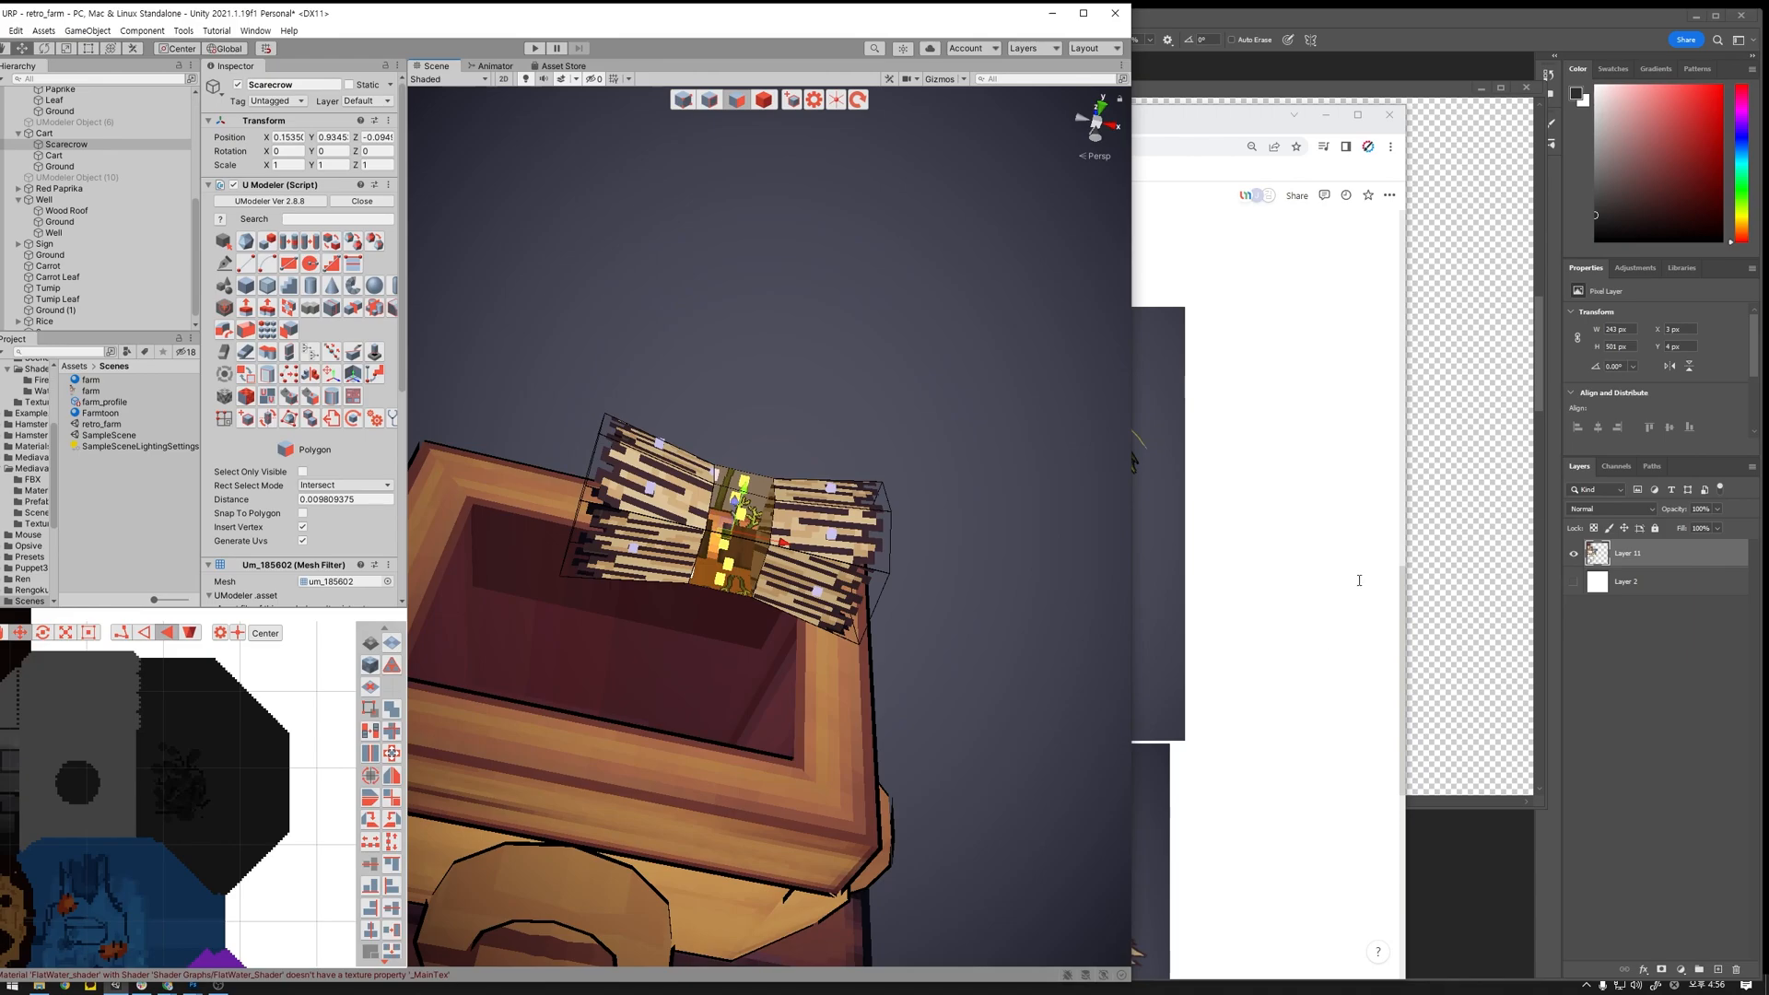
Step: Switch to Photoshop, copy the brown straw patch in farm.psd beside the original, and merge the copy into the texture layer
click(1435, 26)
scroll(1253, 587, down, 6)
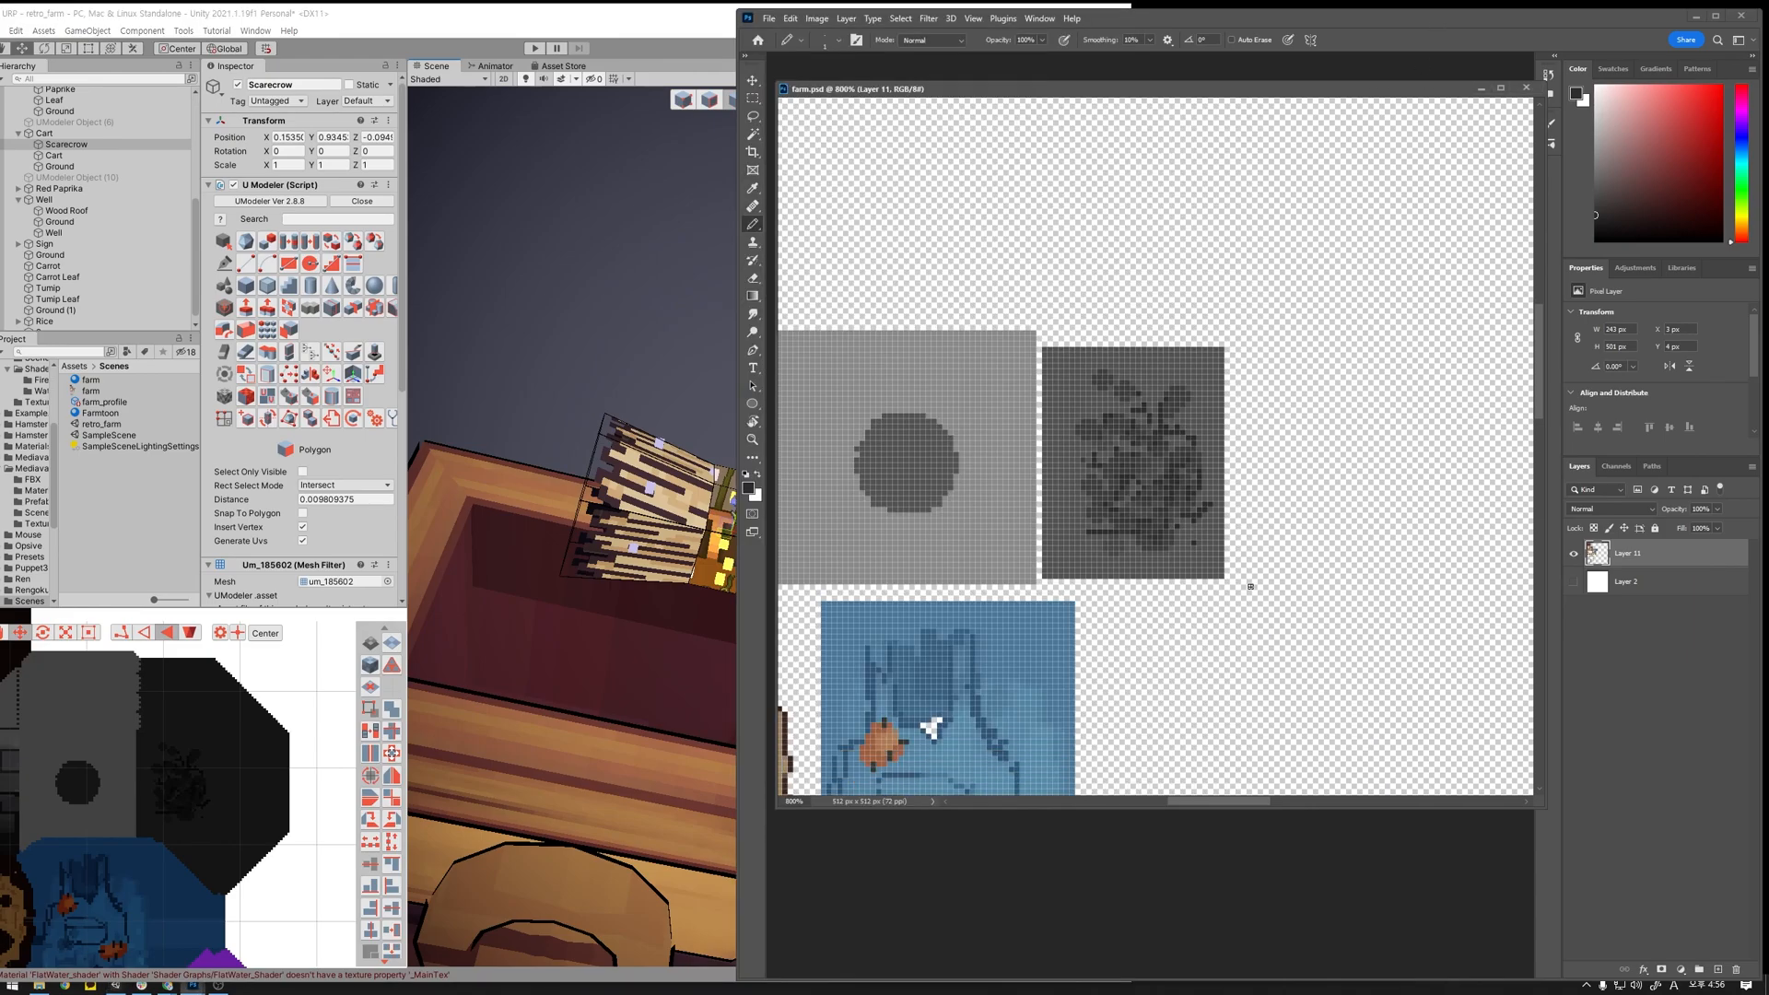
drag(1088, 606, 1331, 462)
drag(1108, 532, 1284, 536)
drag(1118, 430, 1284, 517)
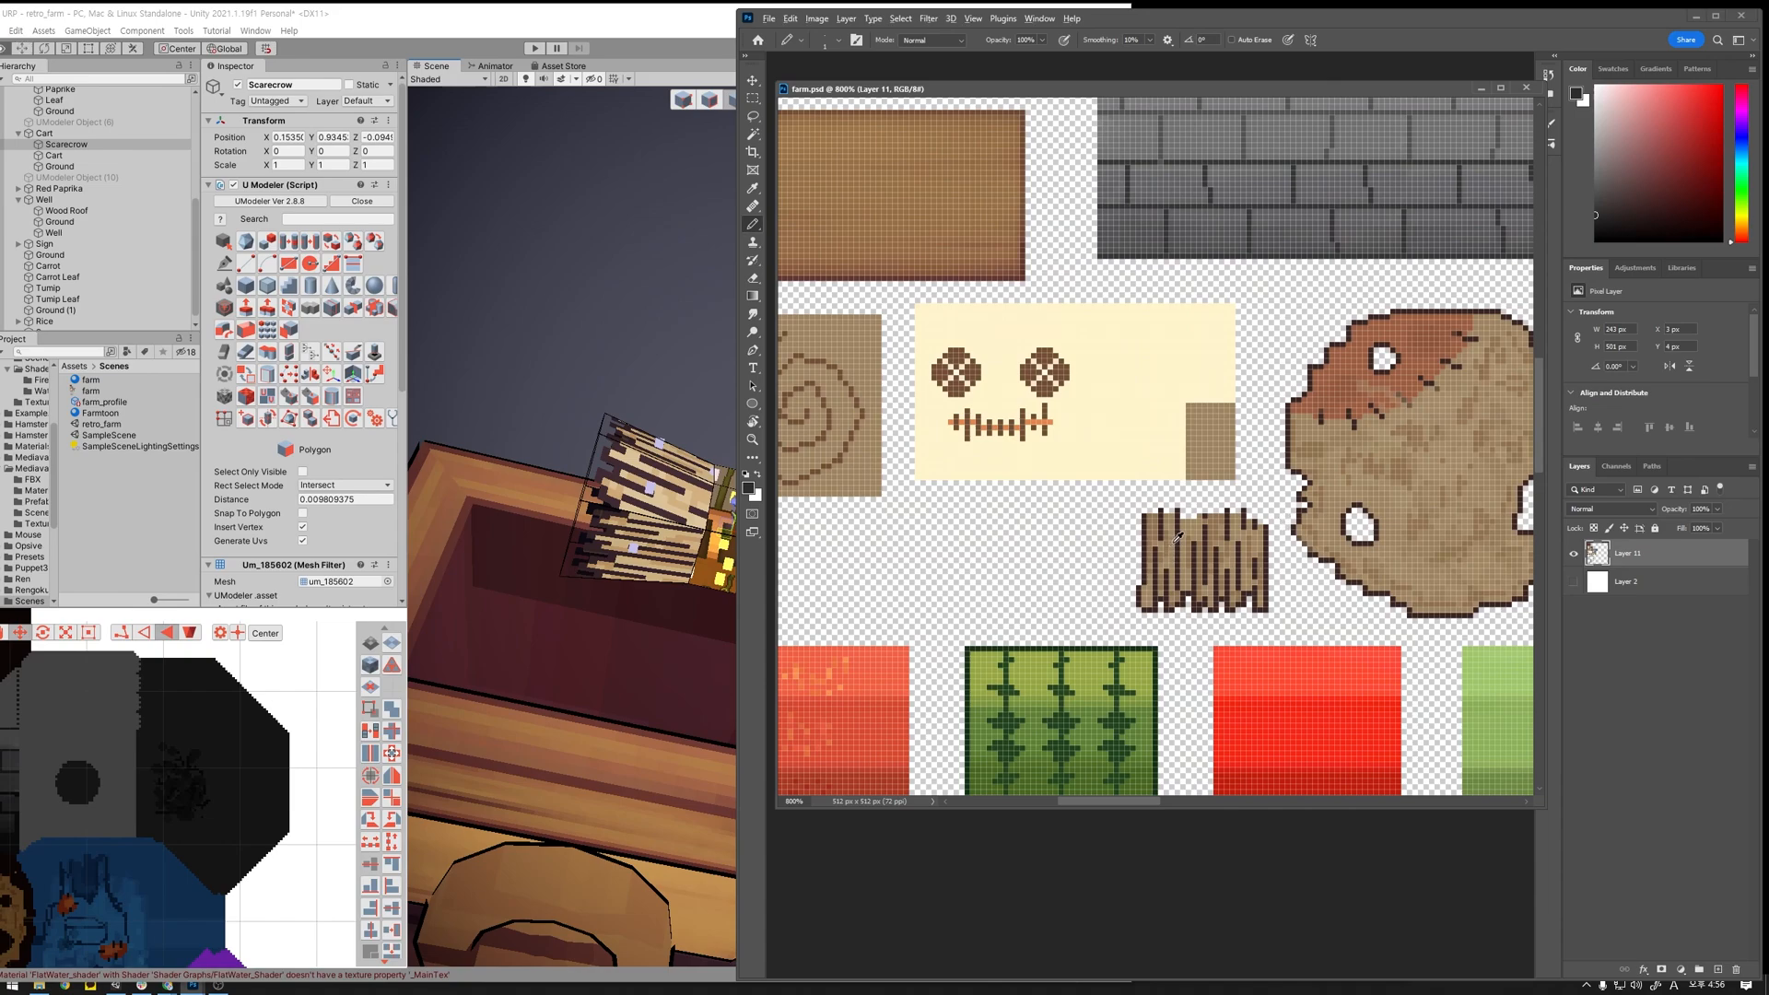
alt+click(1179, 563)
key(m)
mouse_move(1125, 502)
mouse_down()
mouse_move(1277, 623)
mouse_move(1106, 568)
mouse_move(1052, 568)
mouse_move(1047, 596)
mouse_up()
key(v)
key(ctrl+j)
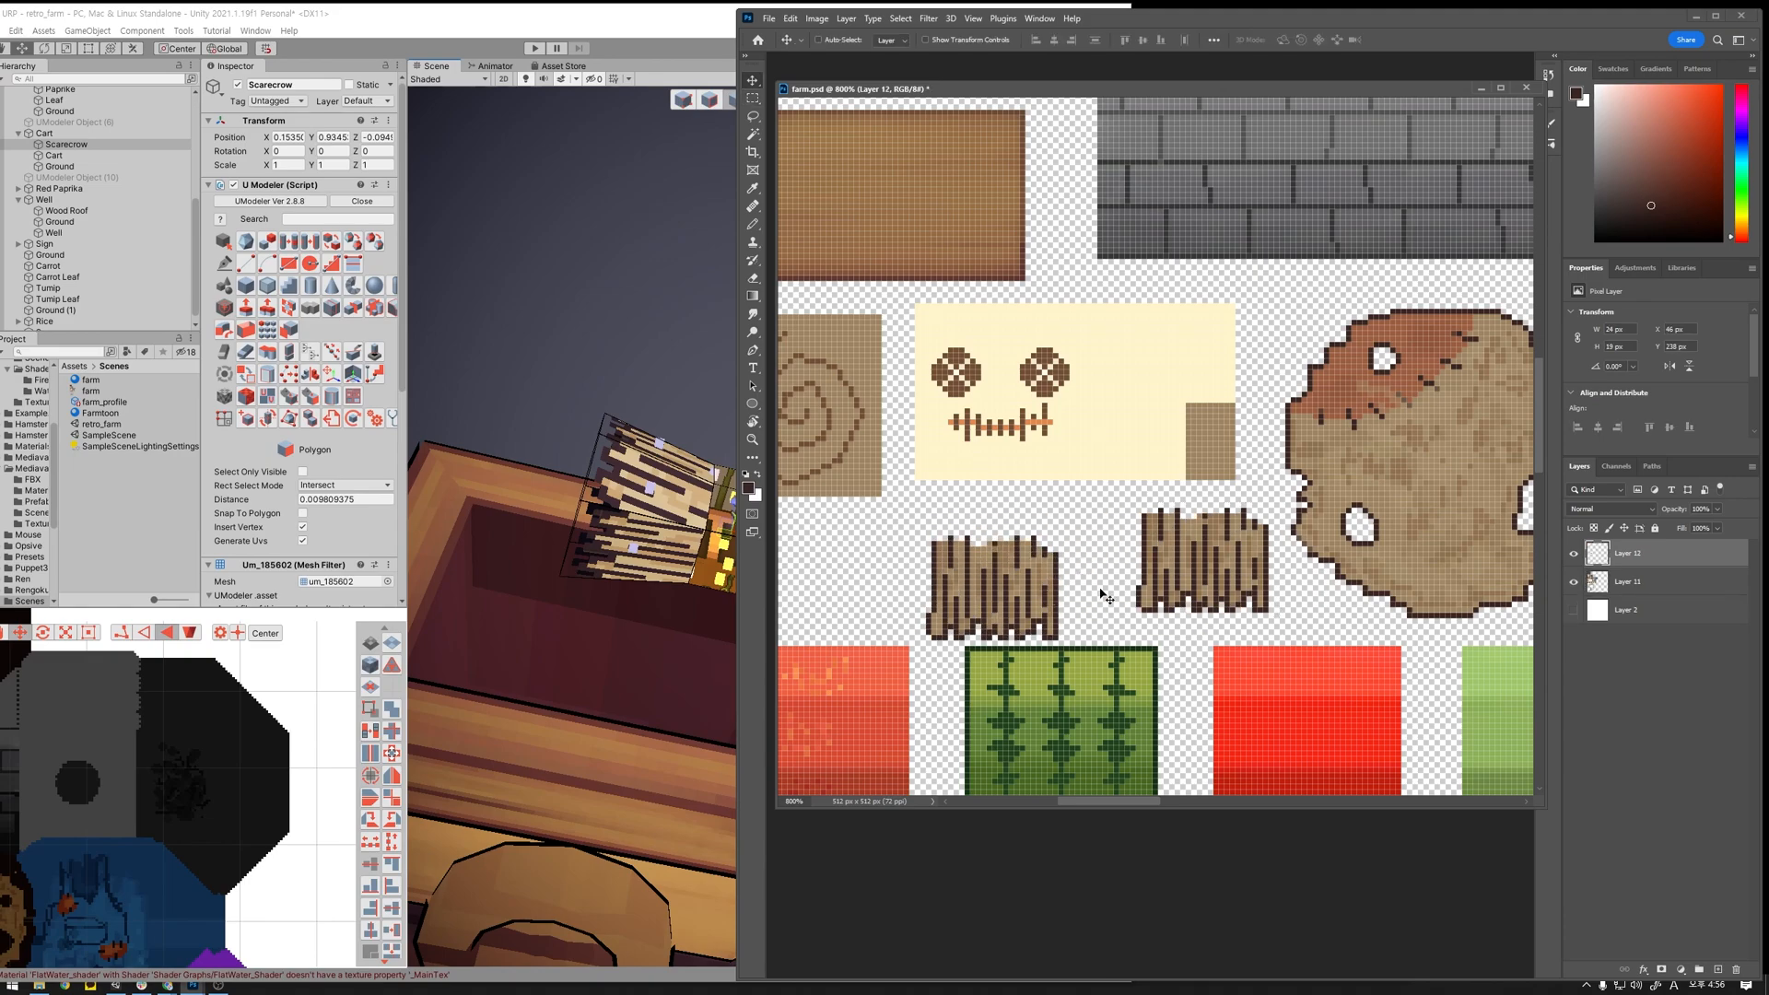
shift+click(1621, 581)
key(ctrl+e)
Step: Extend the copied patch's leftmost strand upward with a dark outline and a reddish-brown fill sampled from the texture
key(b)
alt+click(1325, 394)
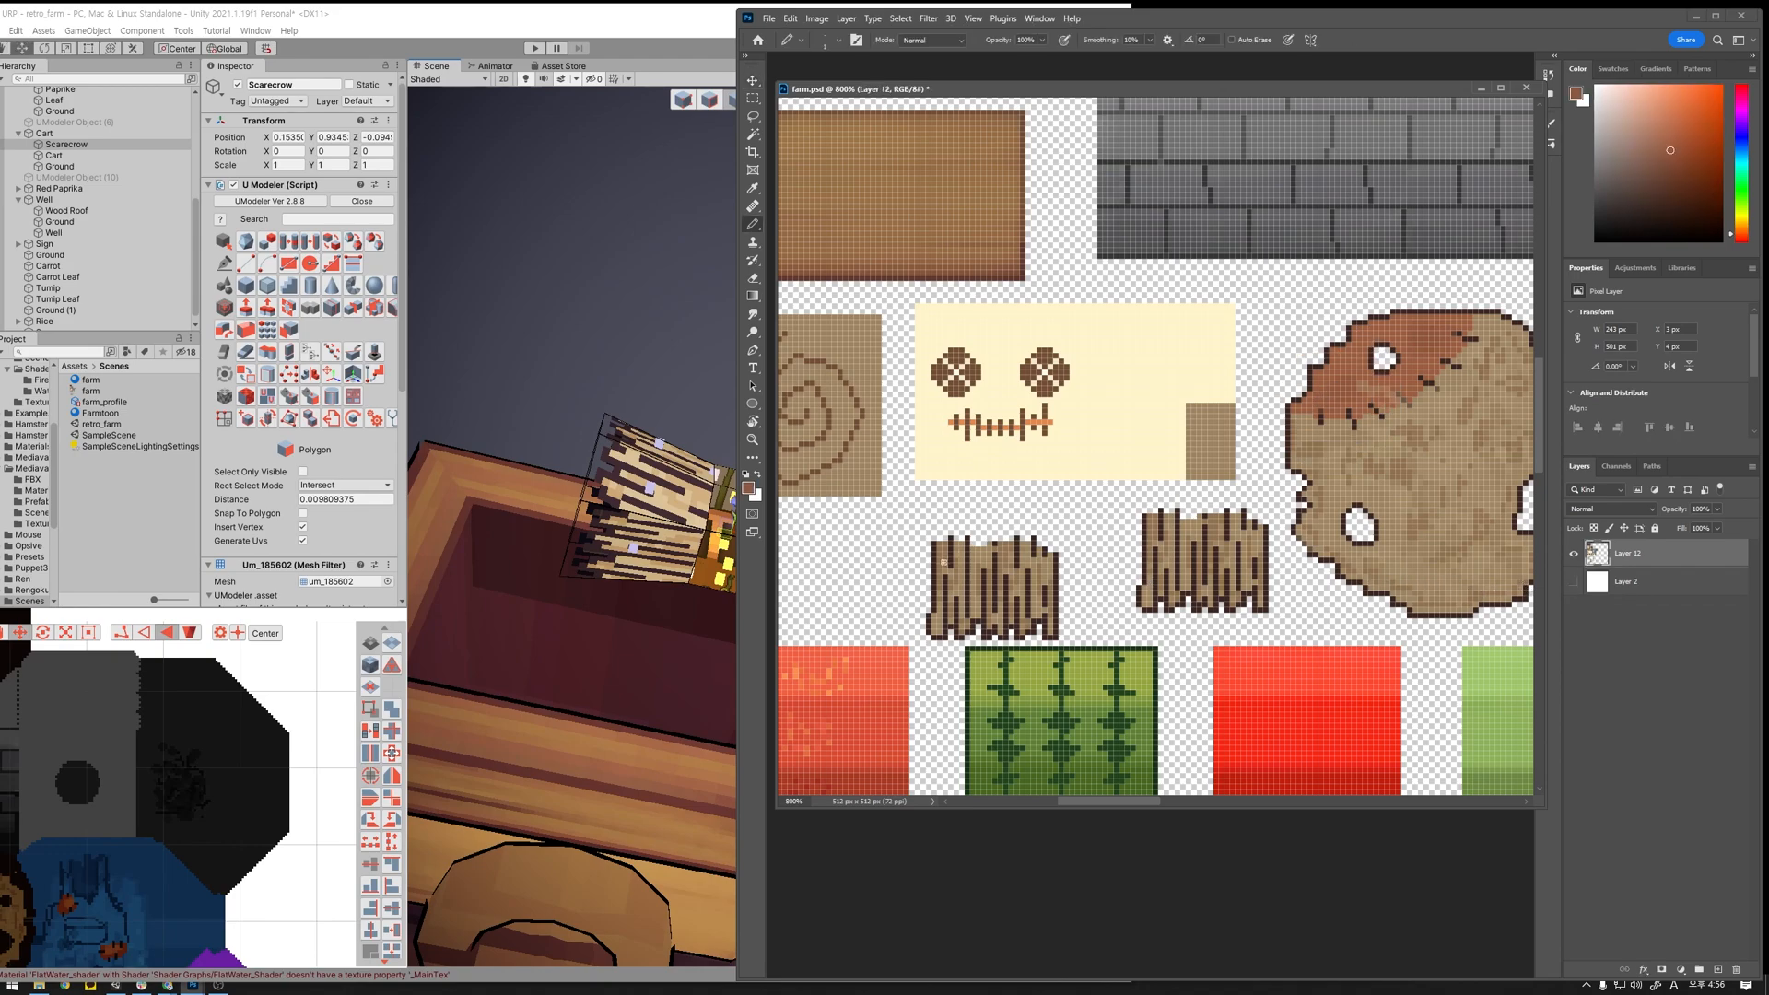
mouse_move(937, 560)
mouse_down()
mouse_move(934, 494)
mouse_move(946, 530)
mouse_up()
alt+click(935, 546)
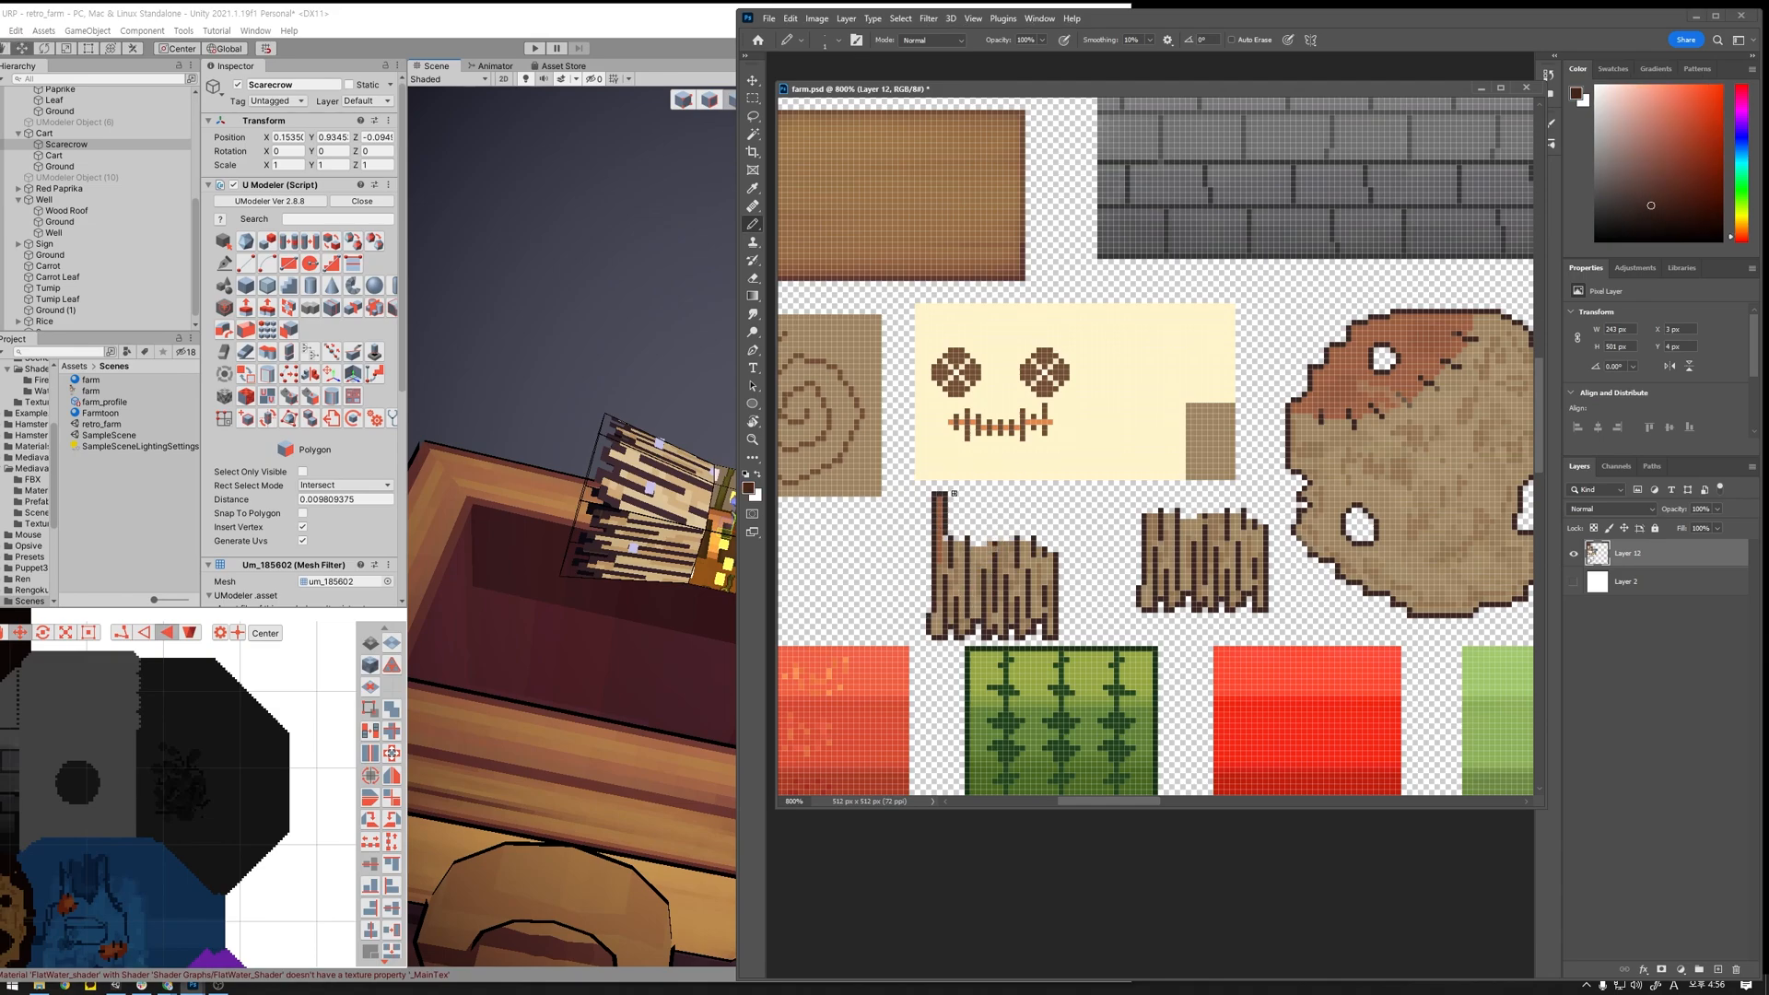
alt+click(949, 543)
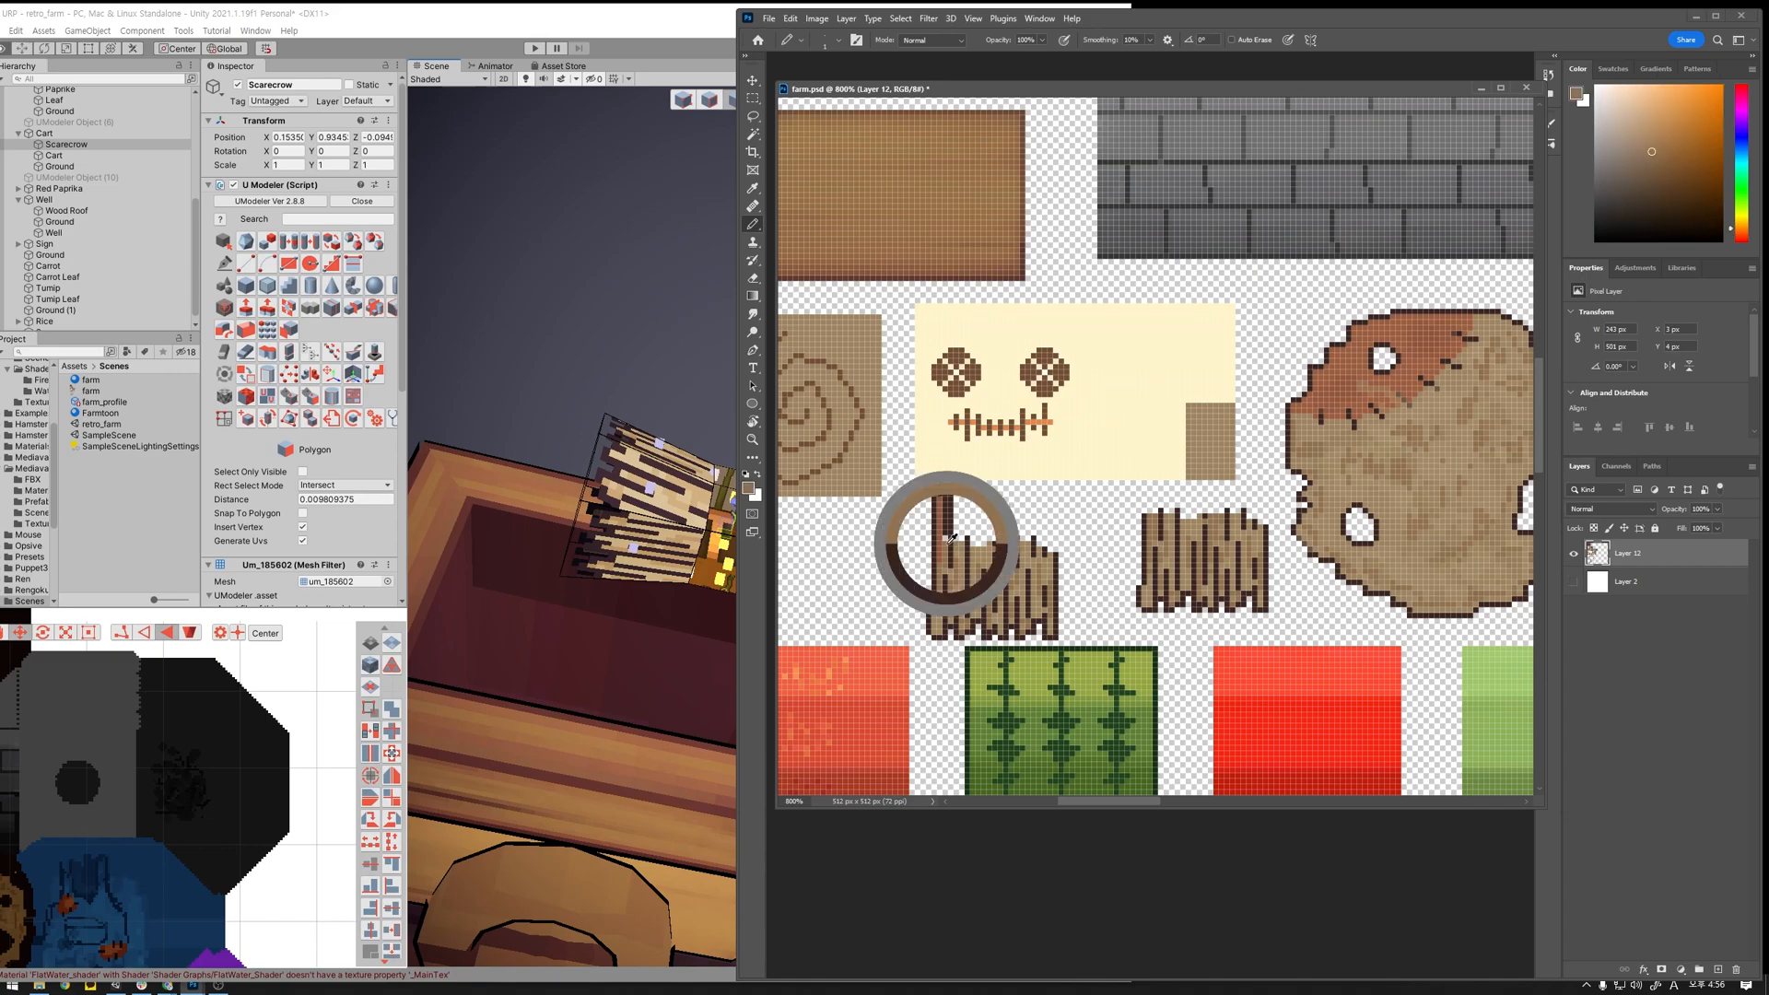
alt+click(945, 521)
drag(945, 499, 939, 635)
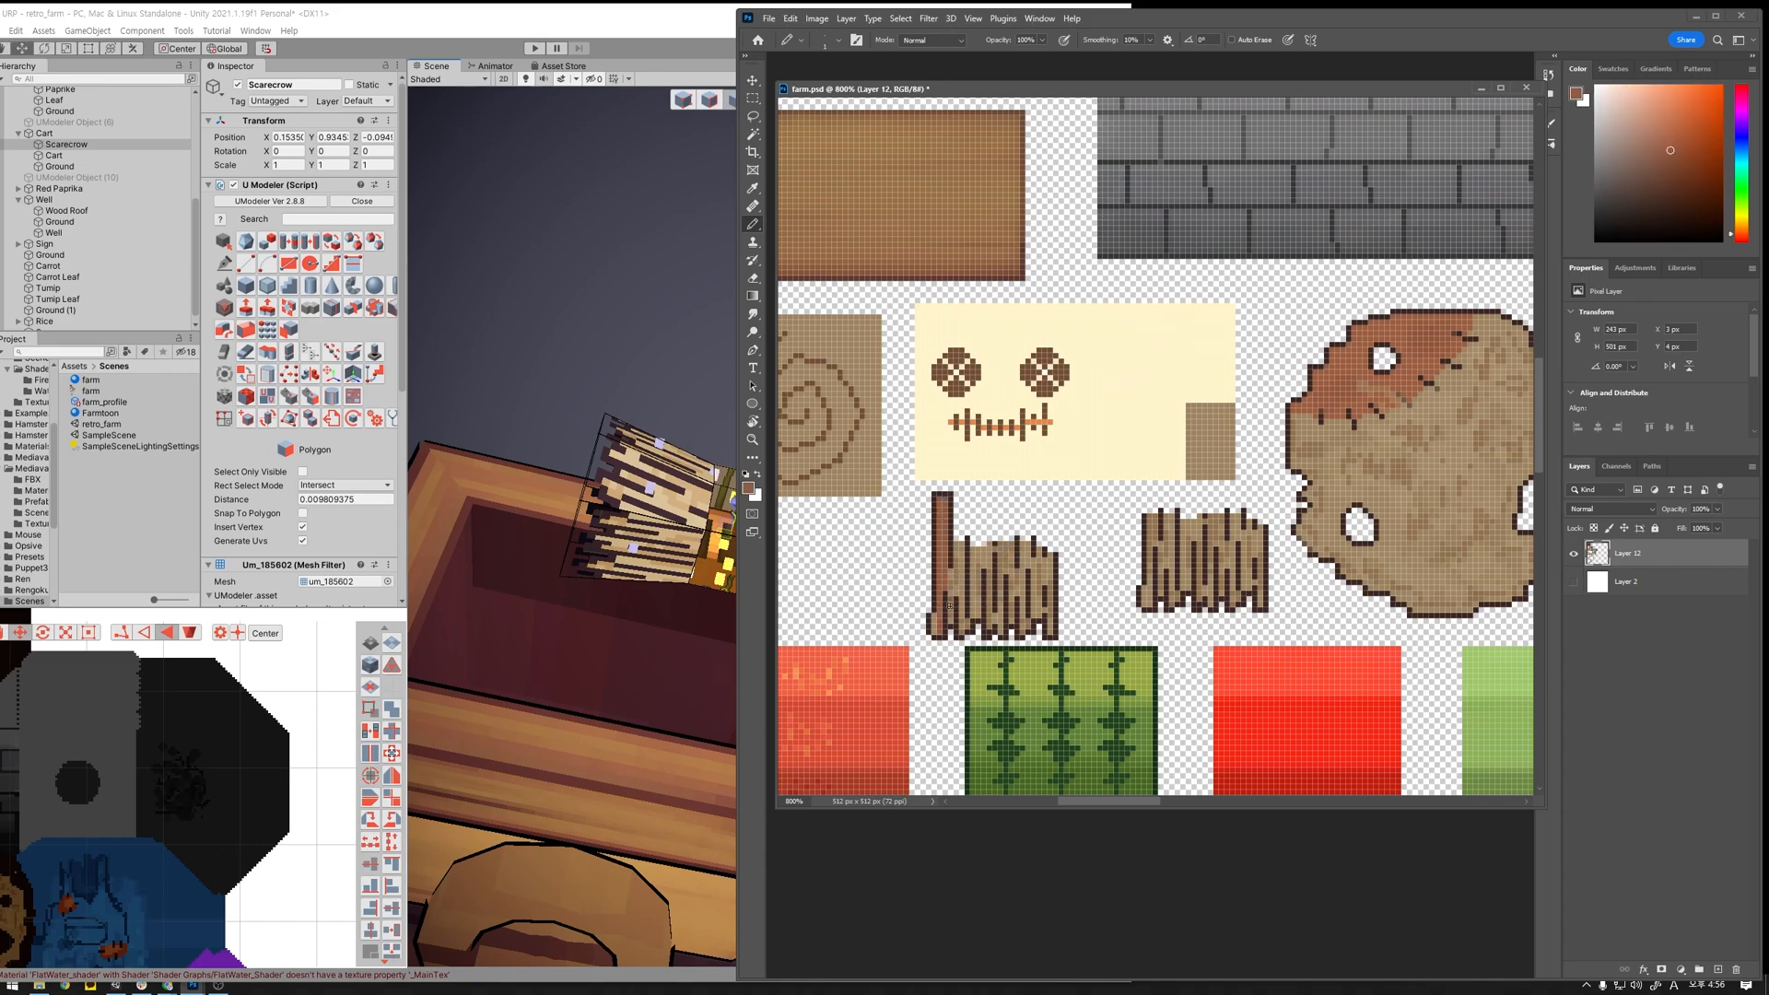
Step: Erase the stray pixels at the copied patch's left edge and draw a dark outline enclosing a taller area above the straw
key(e)
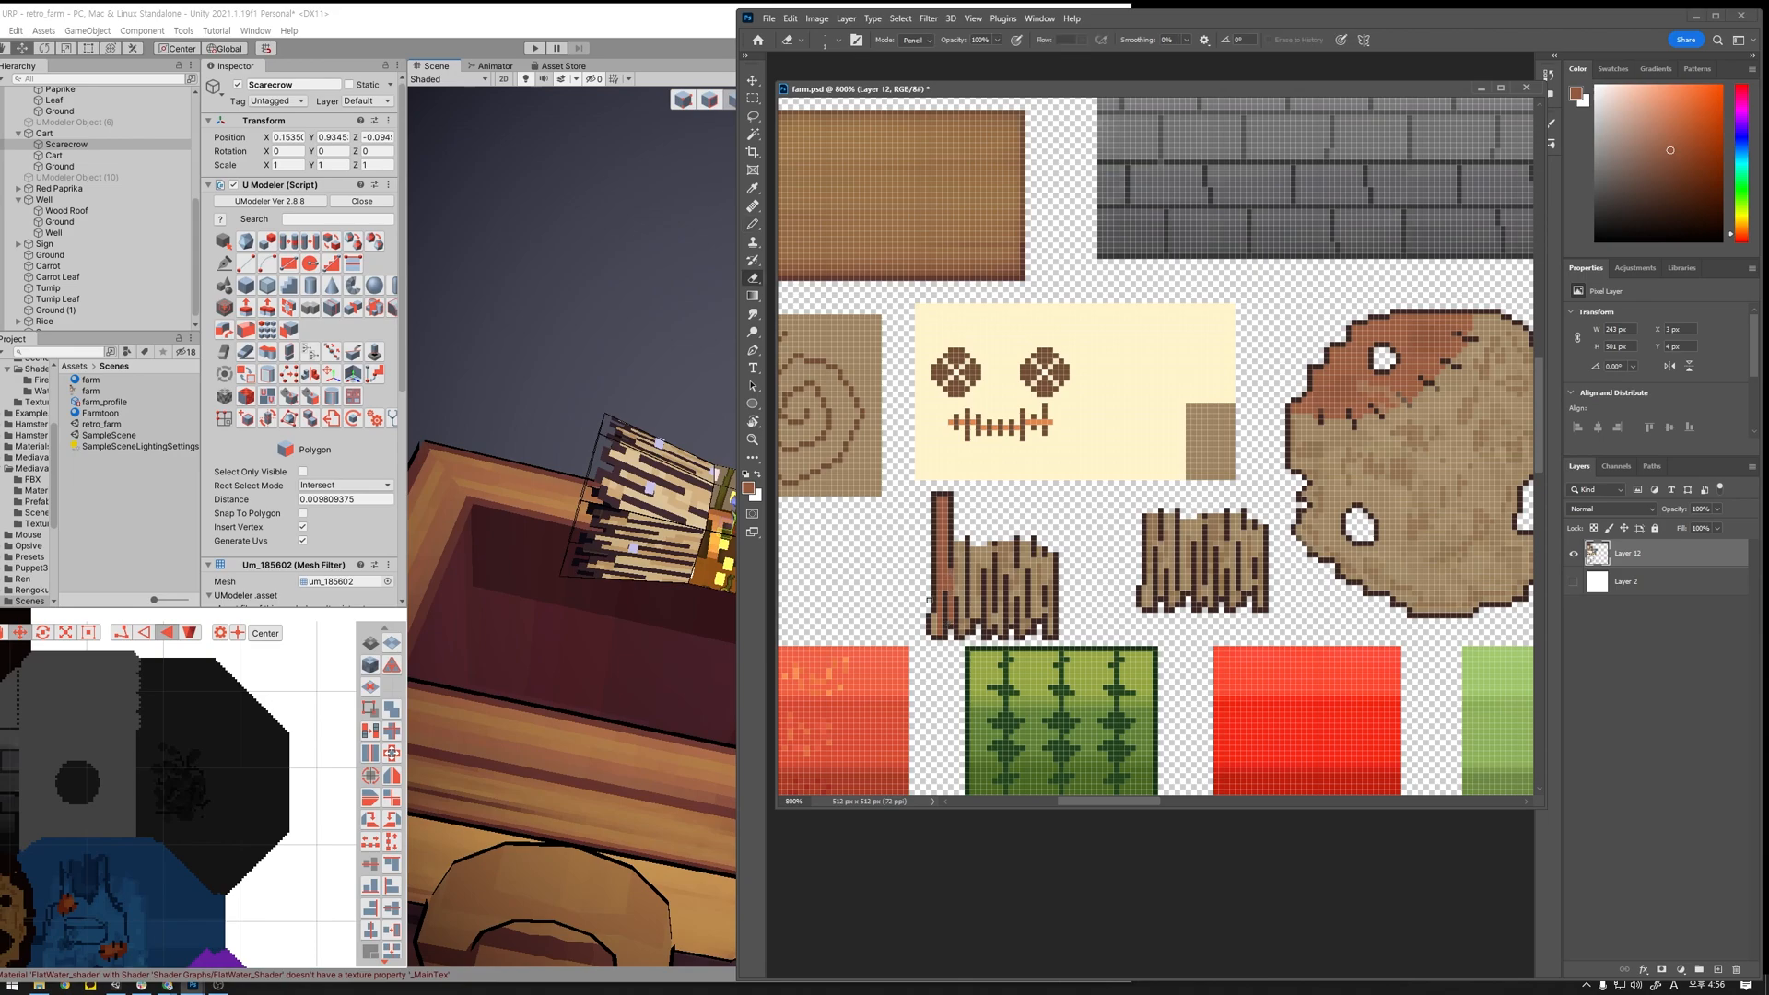
drag(928, 607, 933, 634)
key(b)
alt+click(936, 603)
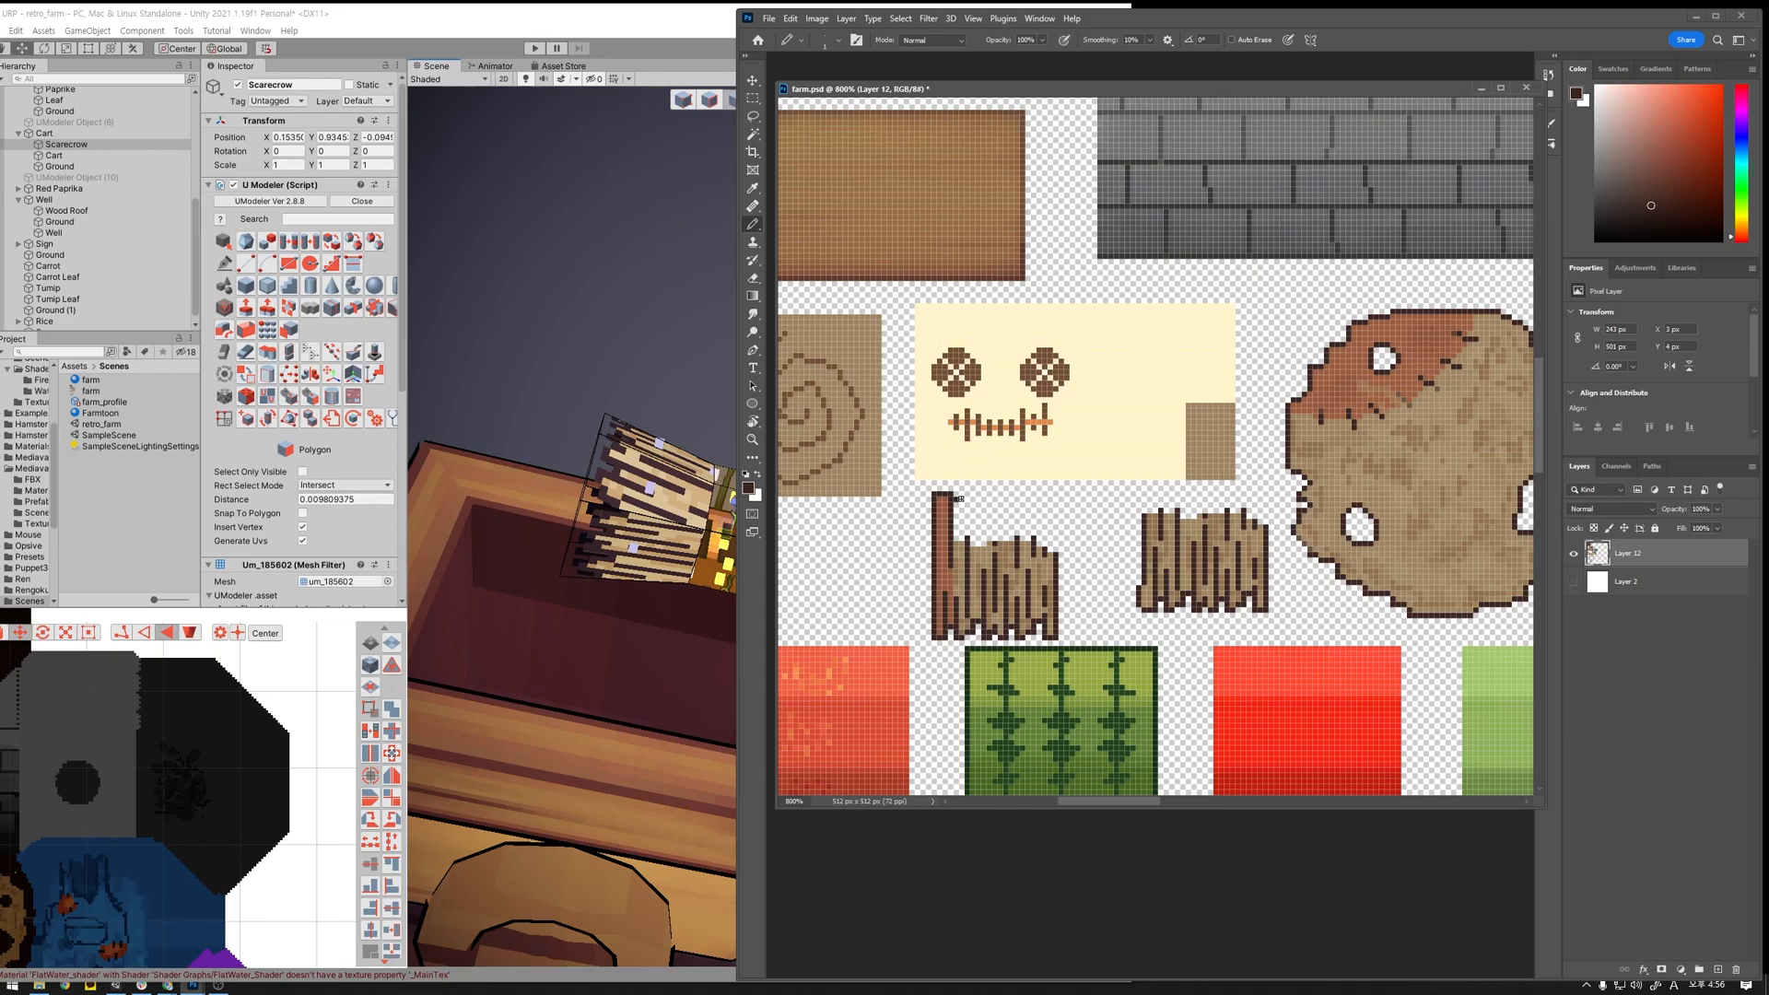
drag(965, 491, 973, 549)
drag(1056, 493, 1057, 551)
drag(1055, 489, 1042, 505)
Step: Fill the outlined area above the copied straw with reddish-brown vertical strokes that run down into the strands
alt+click(956, 503)
mouse_move(964, 551)
mouse_down()
mouse_move(965, 512)
mouse_move(957, 552)
mouse_move(982, 537)
mouse_move(983, 564)
mouse_up()
drag(989, 499, 991, 576)
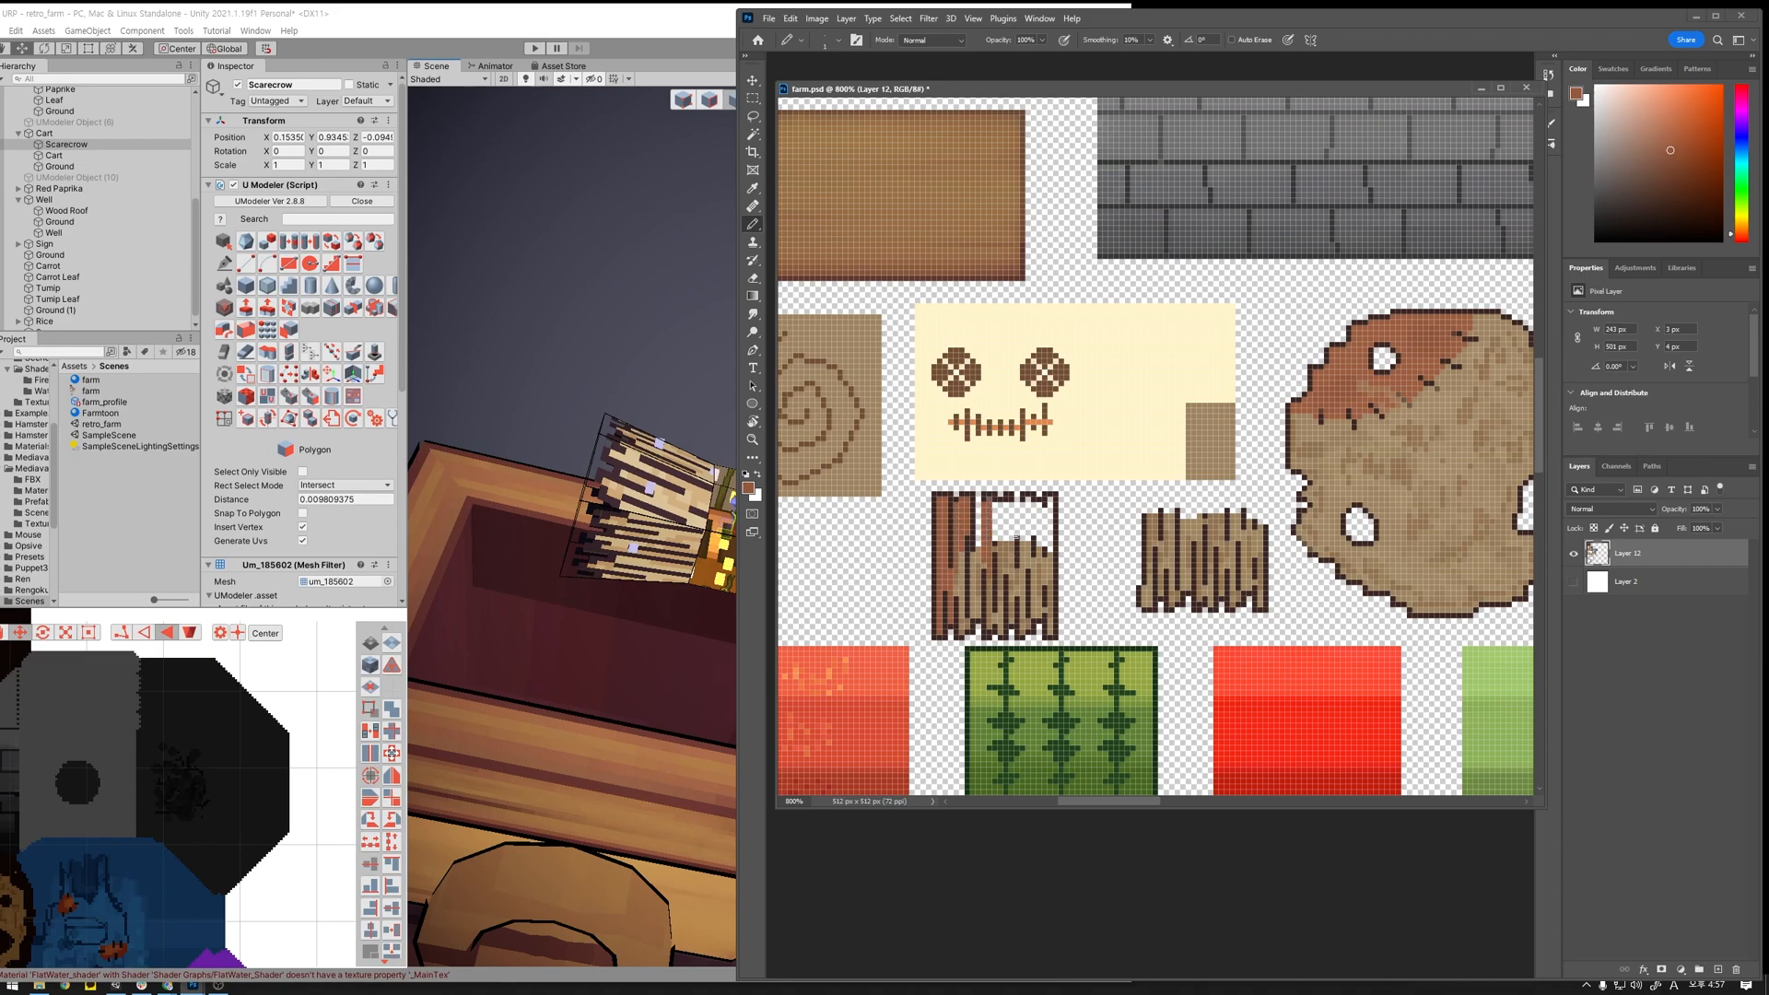
drag(1004, 503, 1004, 567)
drag(1011, 502, 1012, 575)
drag(1030, 492, 1030, 589)
drag(1052, 500, 1053, 584)
key(ctrl+z)
drag(1048, 499, 1048, 582)
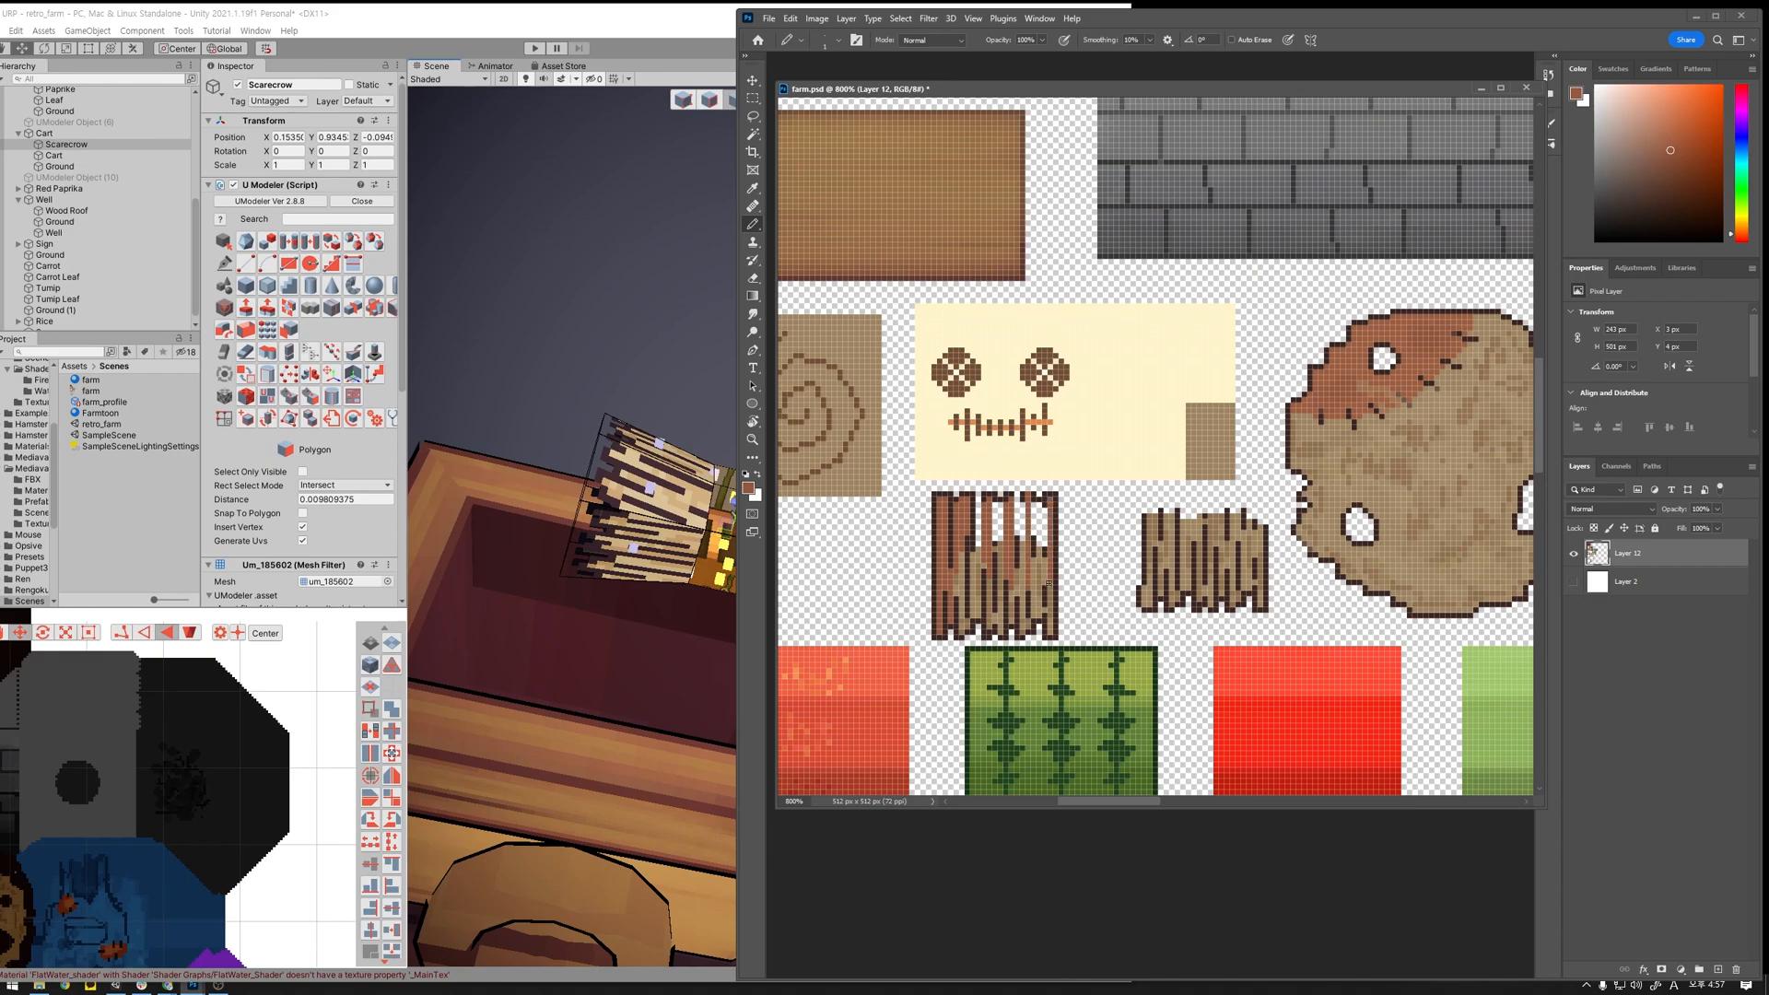
drag(1040, 504, 1049, 585)
mouse_move(1032, 505)
mouse_down()
mouse_move(1022, 580)
mouse_move(1000, 574)
mouse_move(1003, 592)
mouse_move(998, 541)
mouse_move(980, 572)
mouse_up()
Step: Draw dark vertical strand lines through the reddish-brown area above the copied straw, using the outline colour sampled from the patch
alt+click(978, 508)
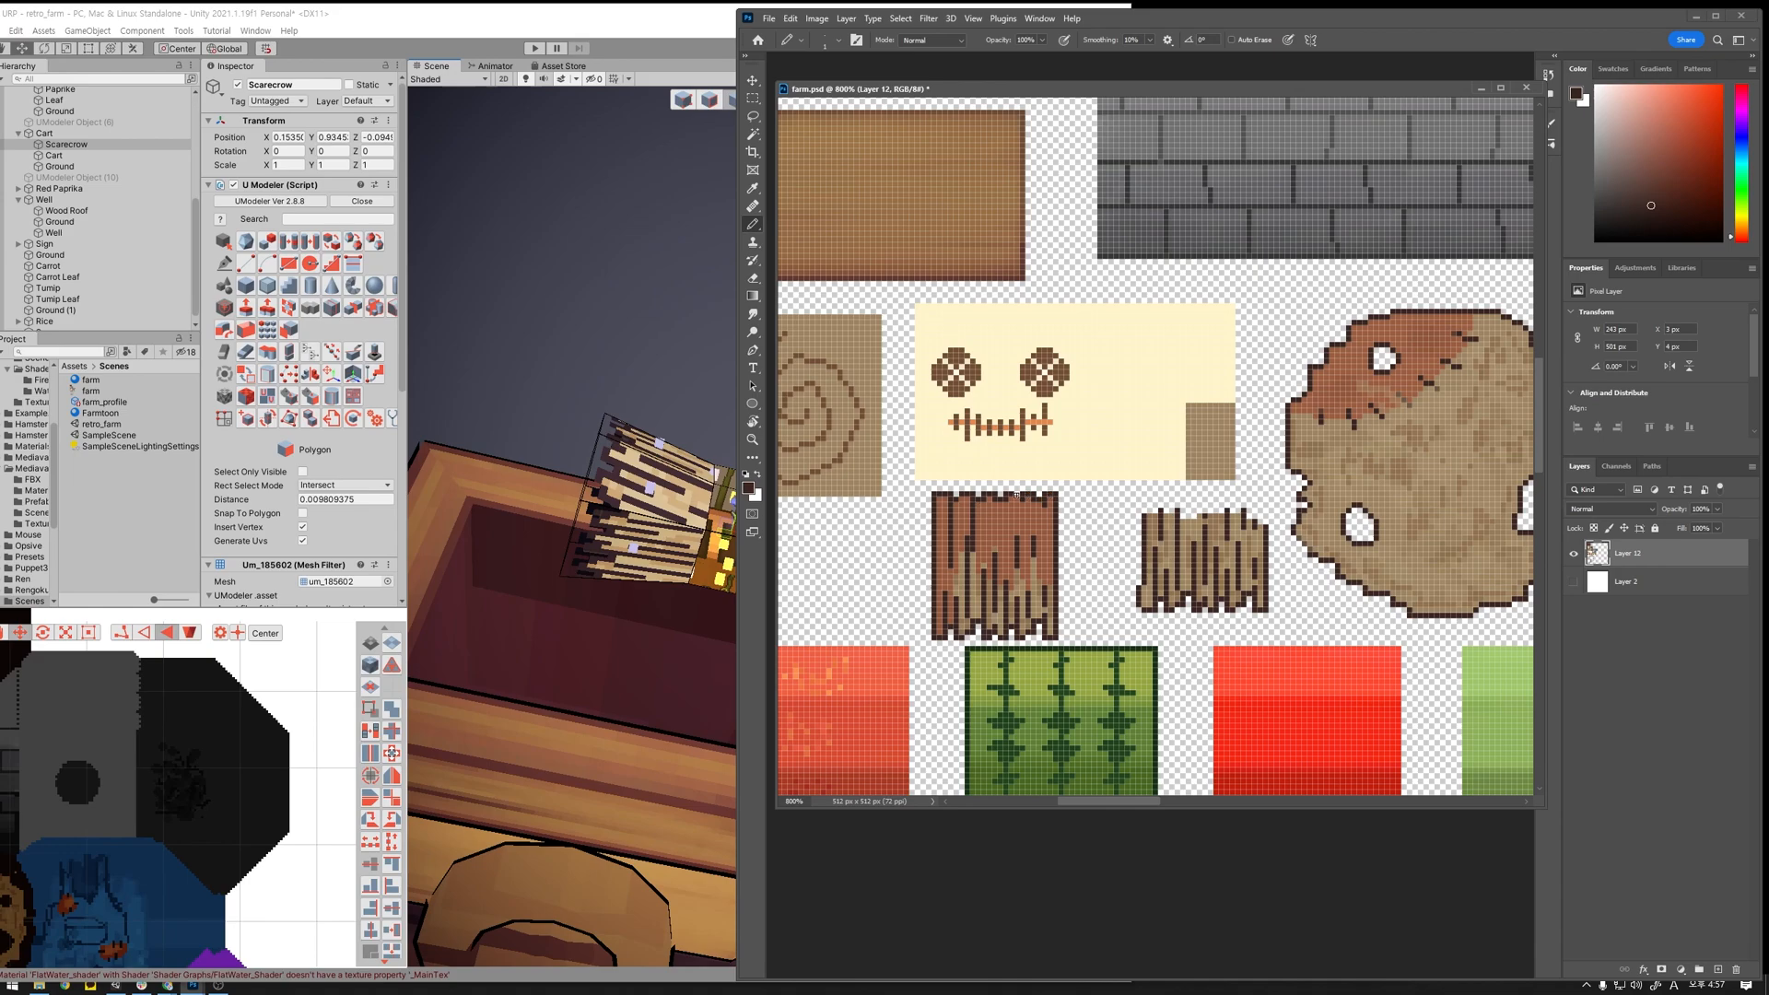
drag(1020, 510, 1021, 566)
mouse_move(1007, 500)
mouse_down()
mouse_move(995, 551)
mouse_move(1033, 558)
mouse_up()
alt+click(1026, 573)
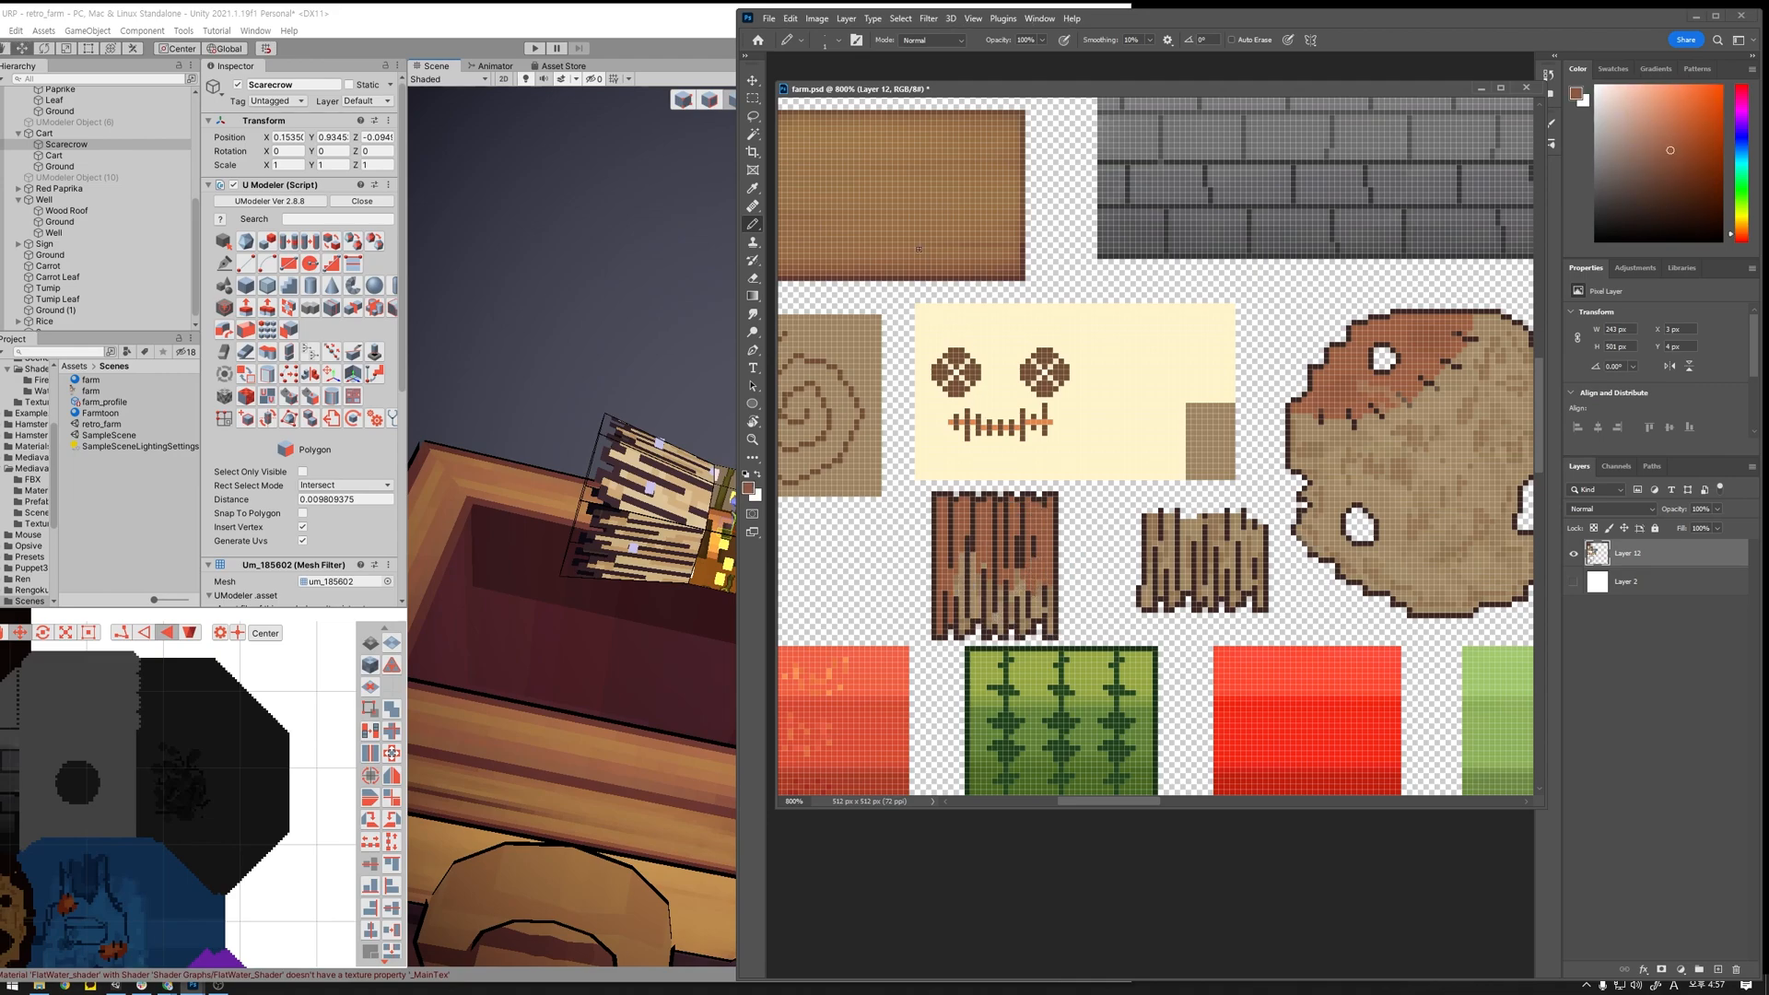
Step: Lower the pencil opacity and blend sampled brown tones vertically where the reddish-brown area meets the straw strands
click(1041, 39)
alt+click(981, 529)
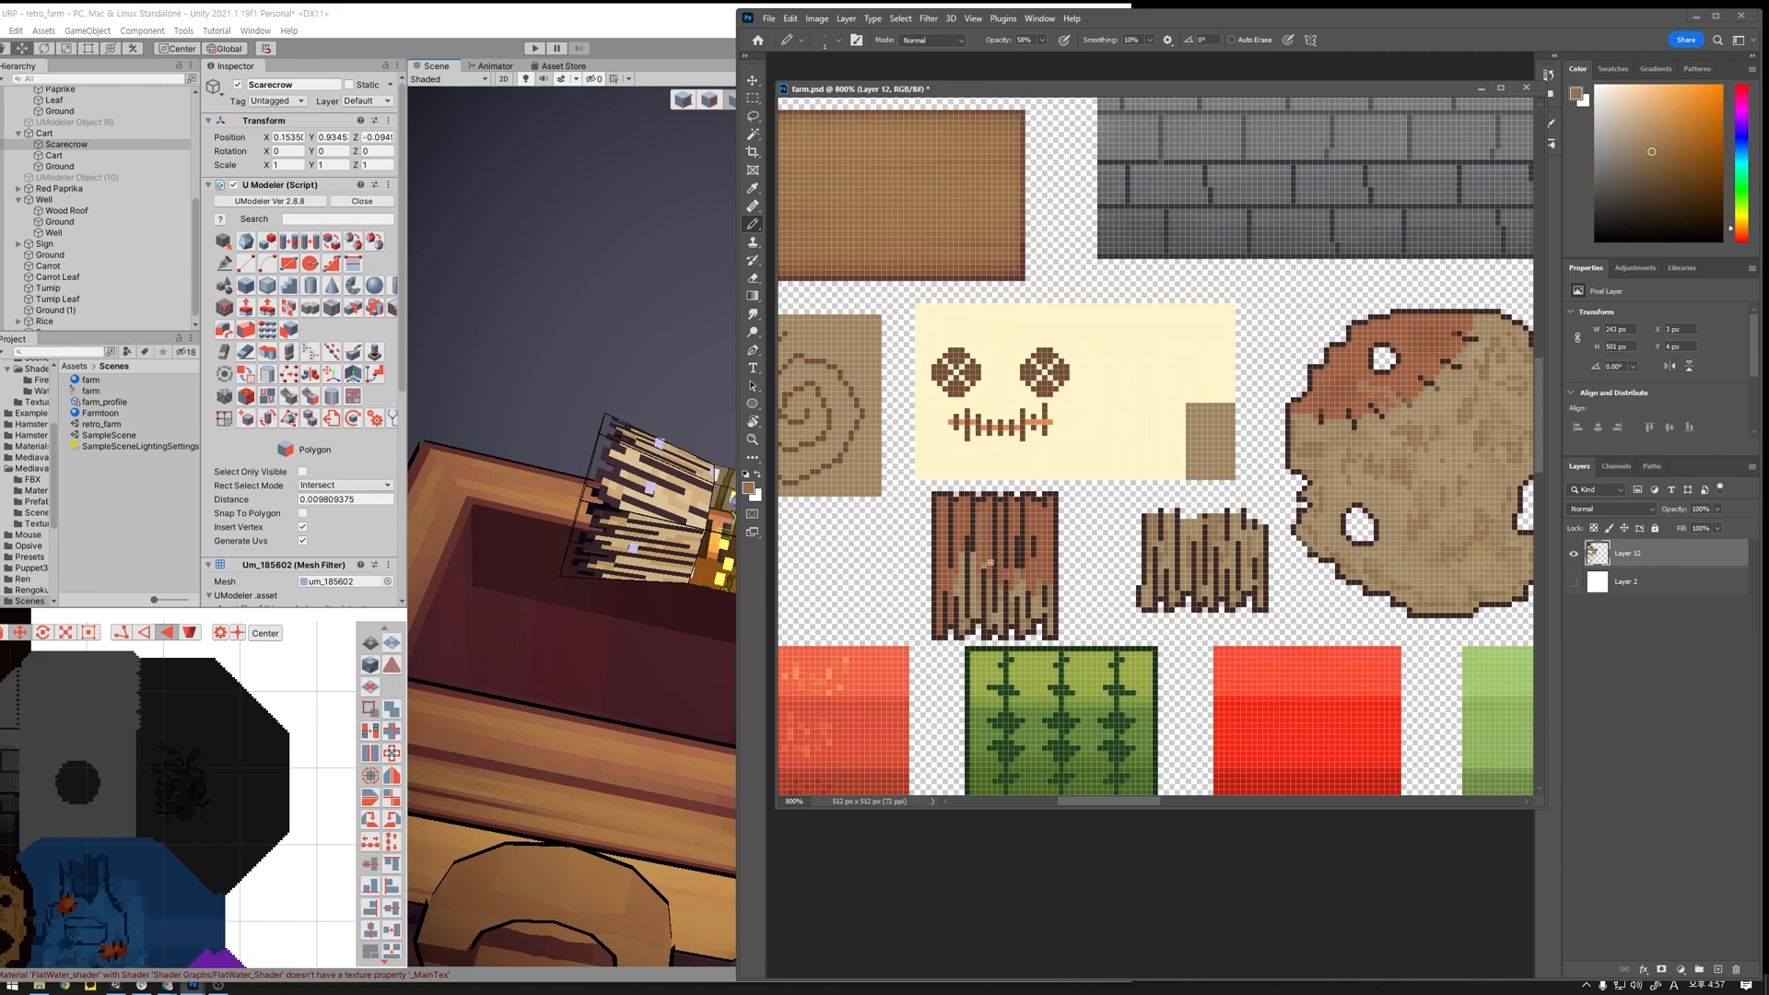
alt+click(976, 560)
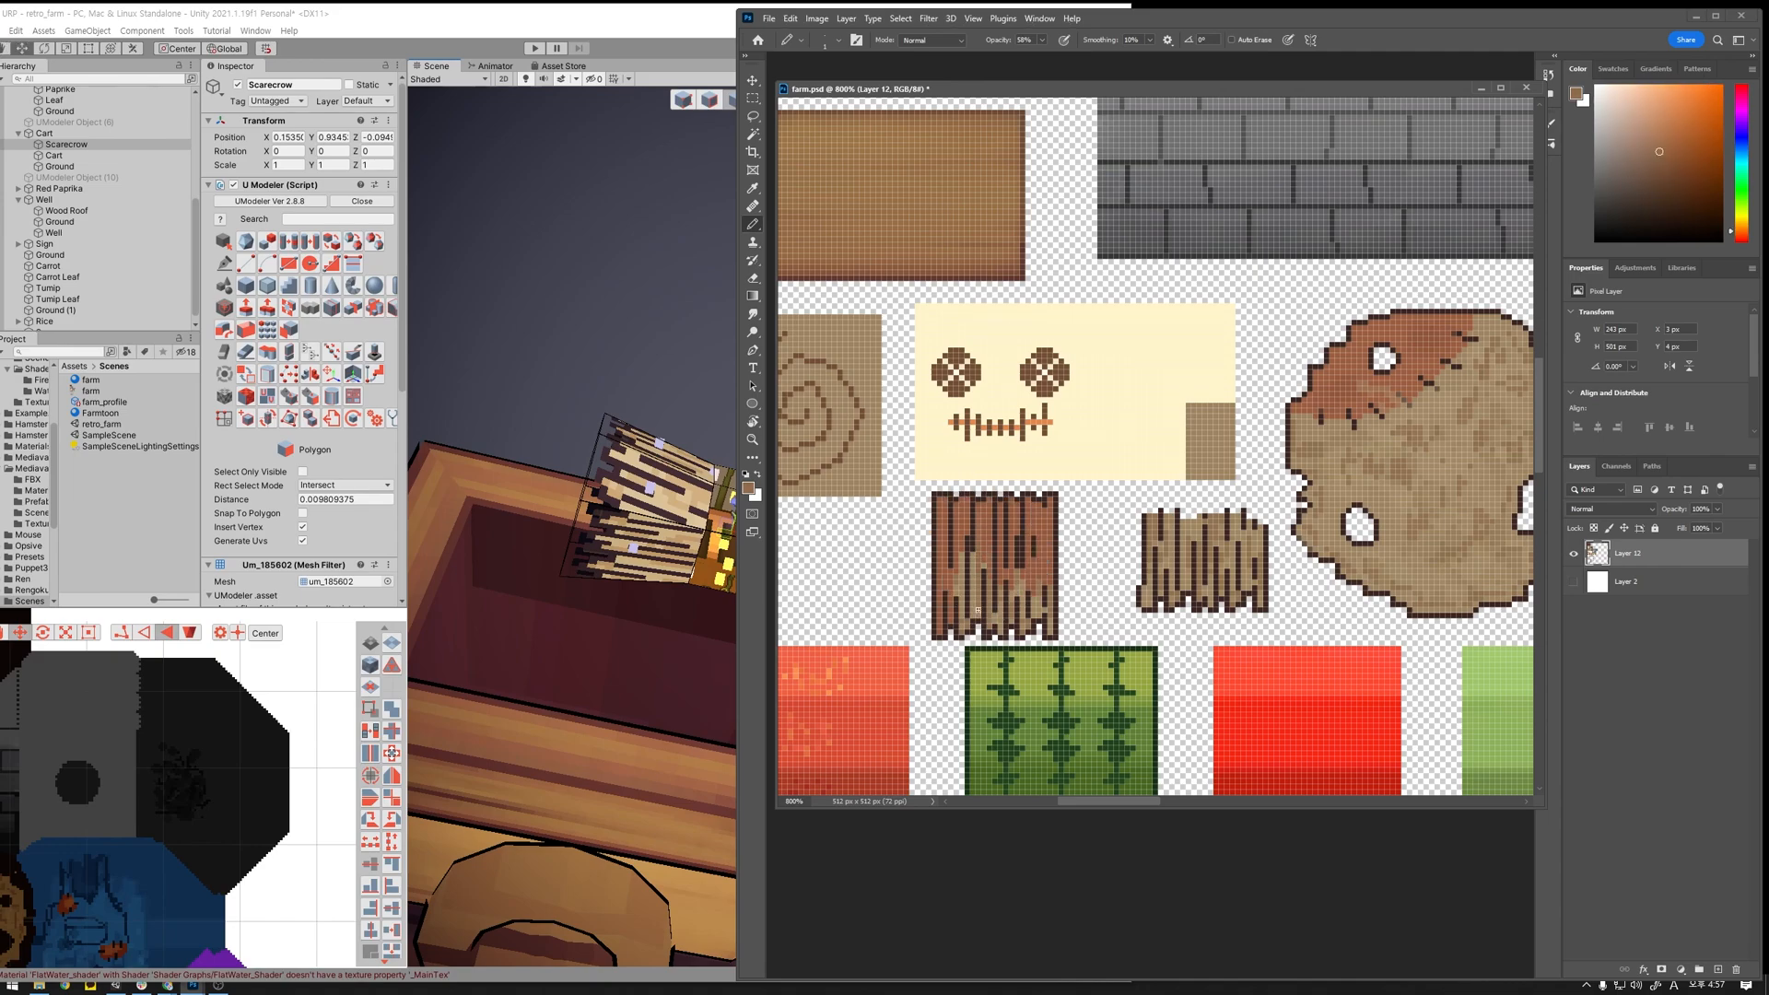
drag(960, 561, 961, 575)
key(ctrl+z)
mouse_move(1002, 624)
mouse_down()
mouse_move(1002, 602)
mouse_move(973, 613)
mouse_up()
drag(974, 556, 975, 539)
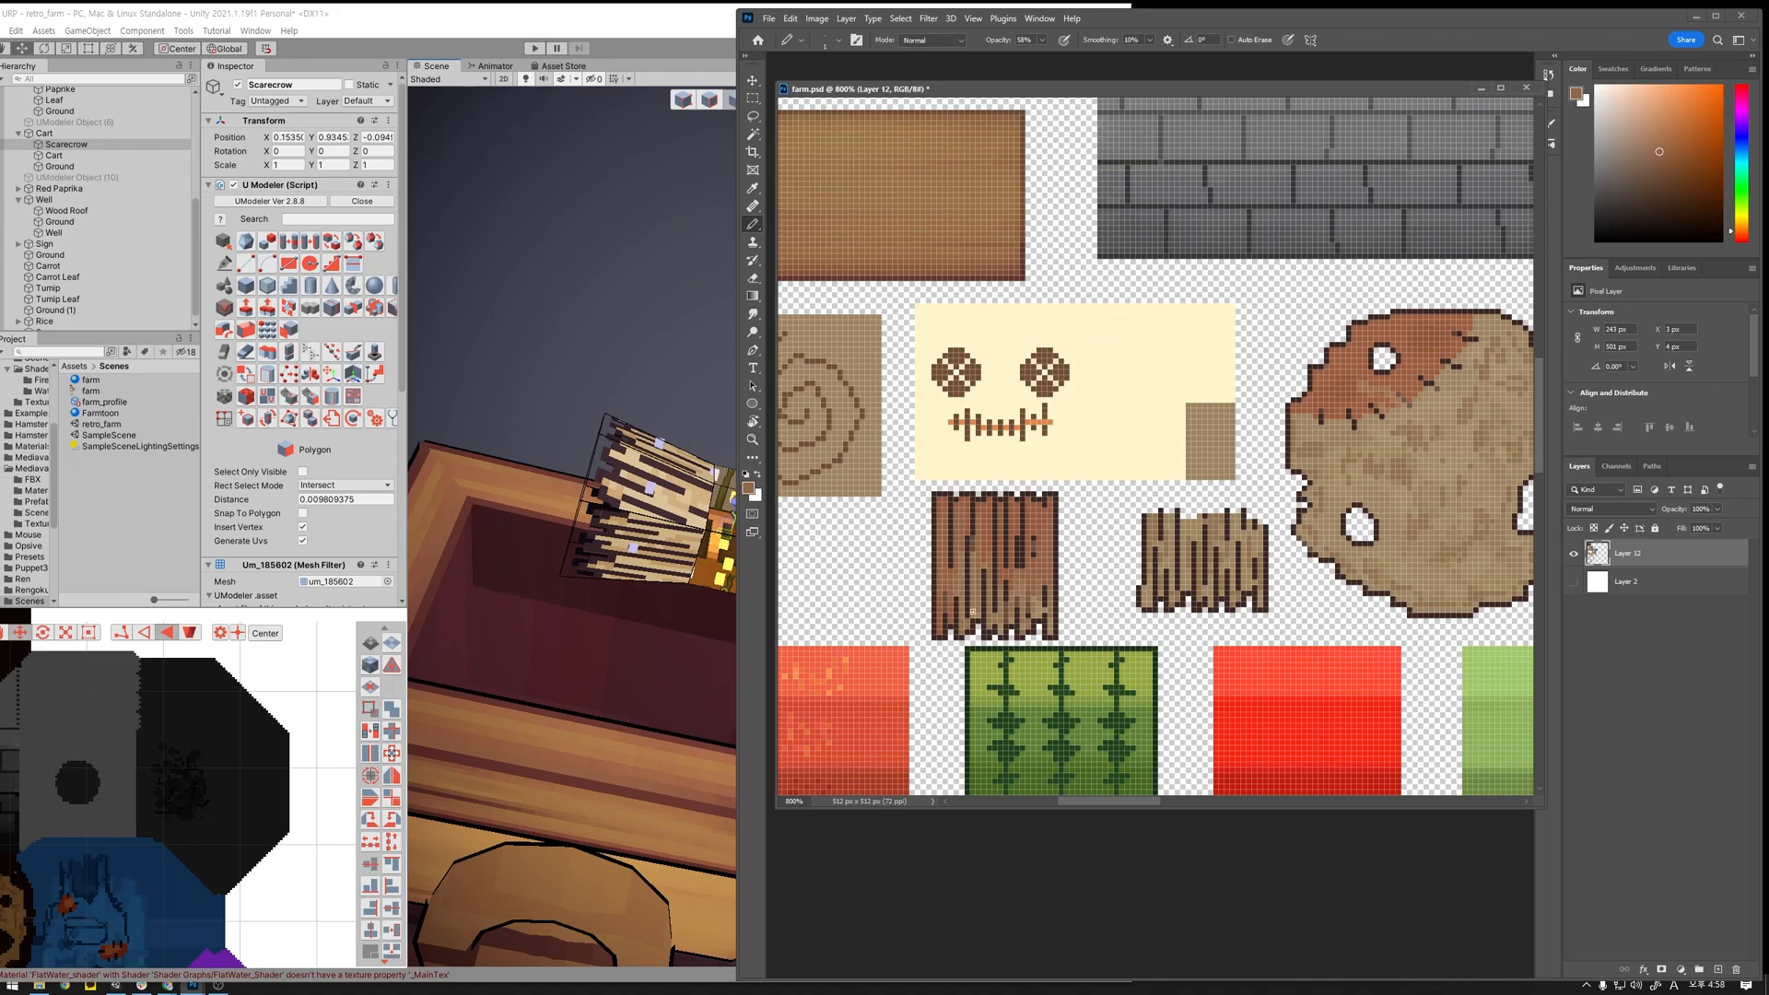
Step: Raise the pencil opacity, refine the patch's strands with sampled dark and reddish-brown strokes, and save farm.psd
alt+click(1044, 594)
click(1041, 39)
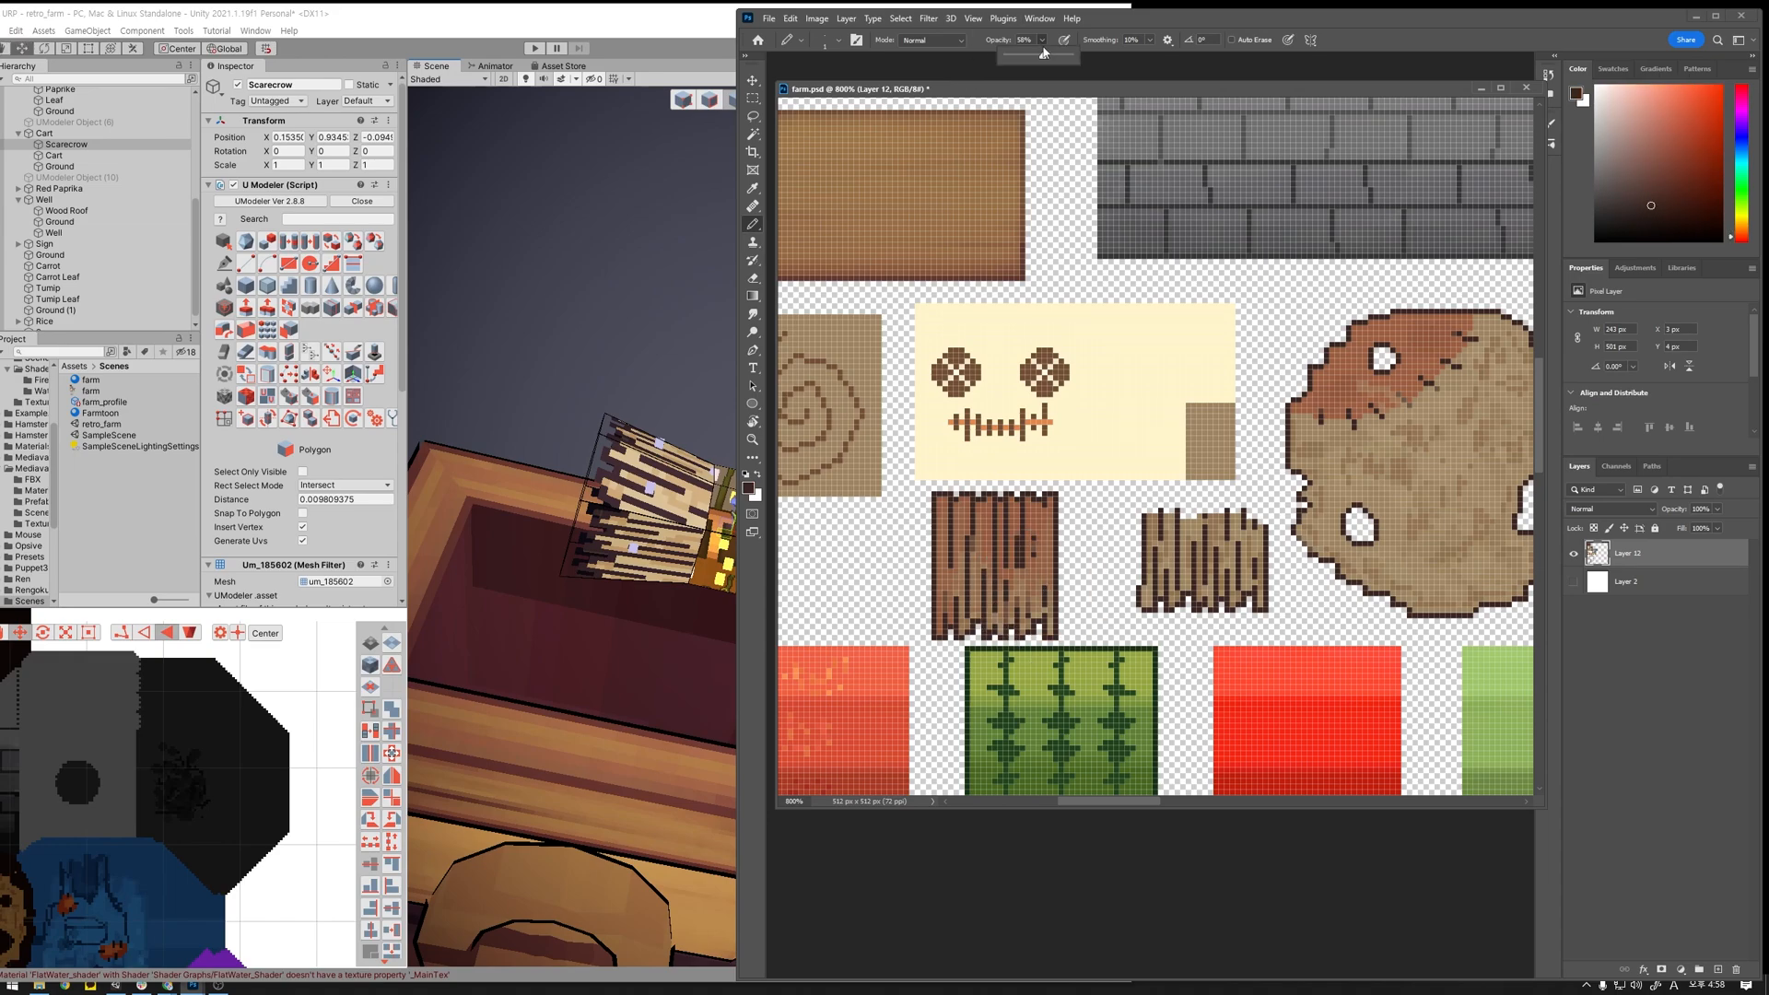
click(1200, 26)
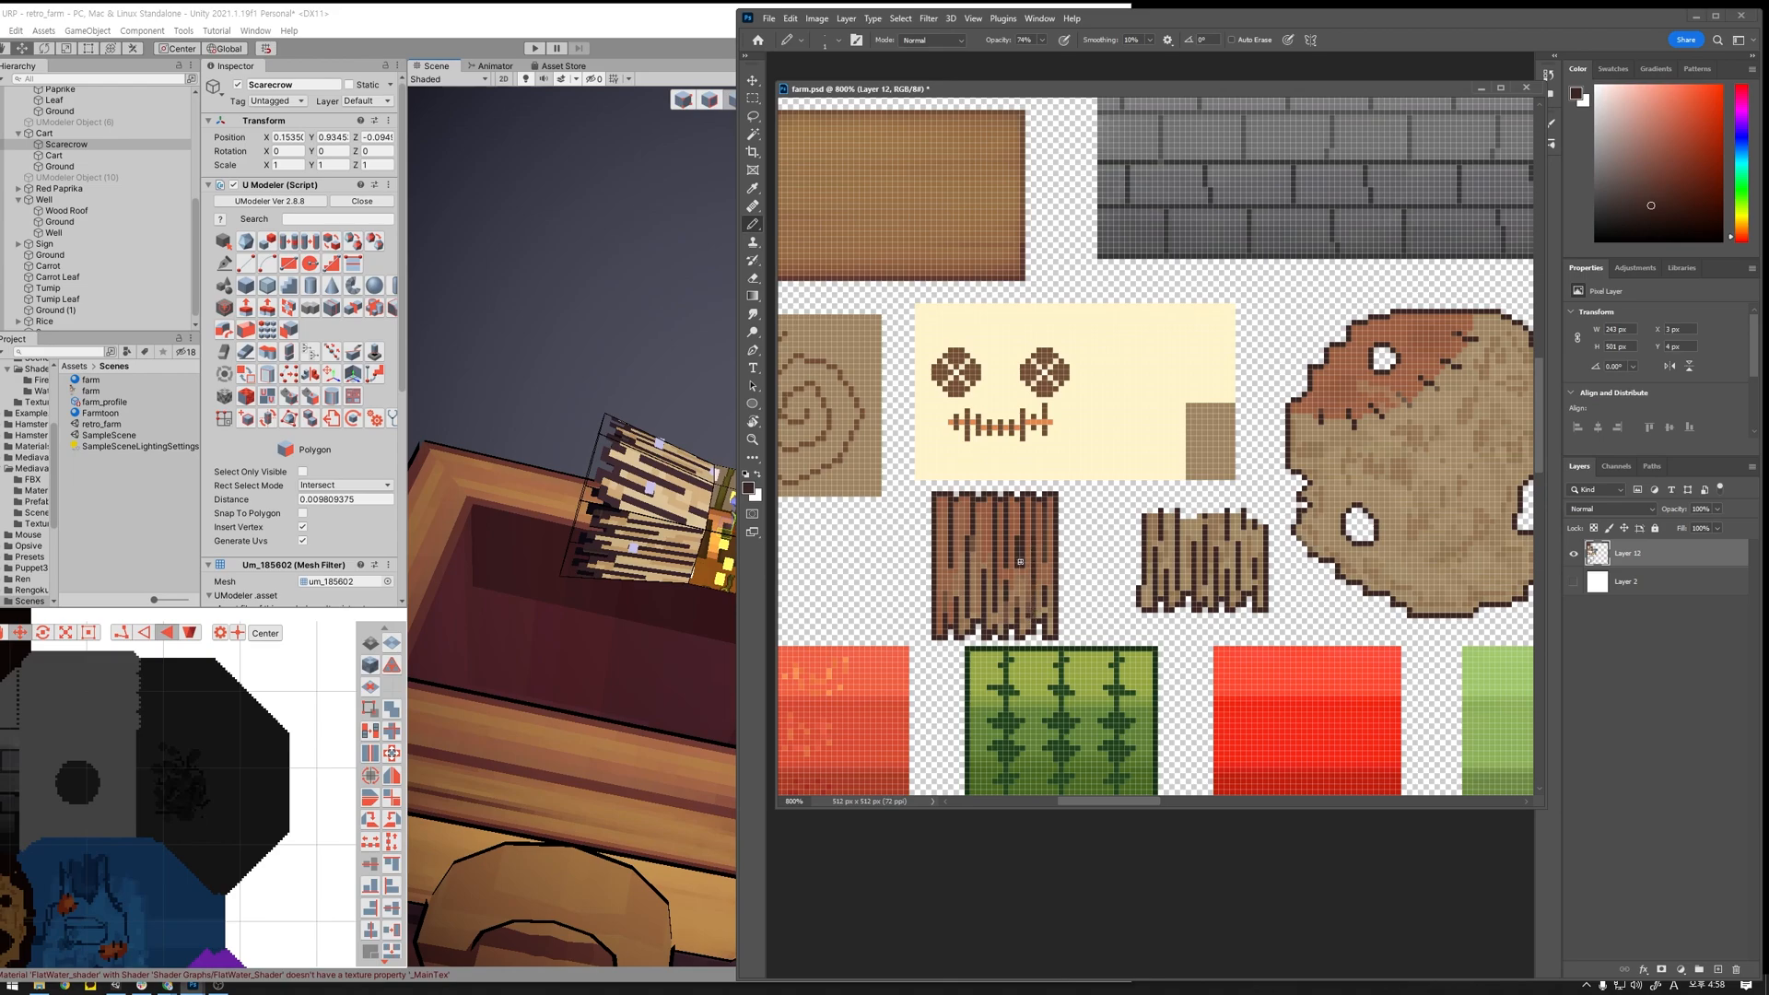
alt+click(1016, 523)
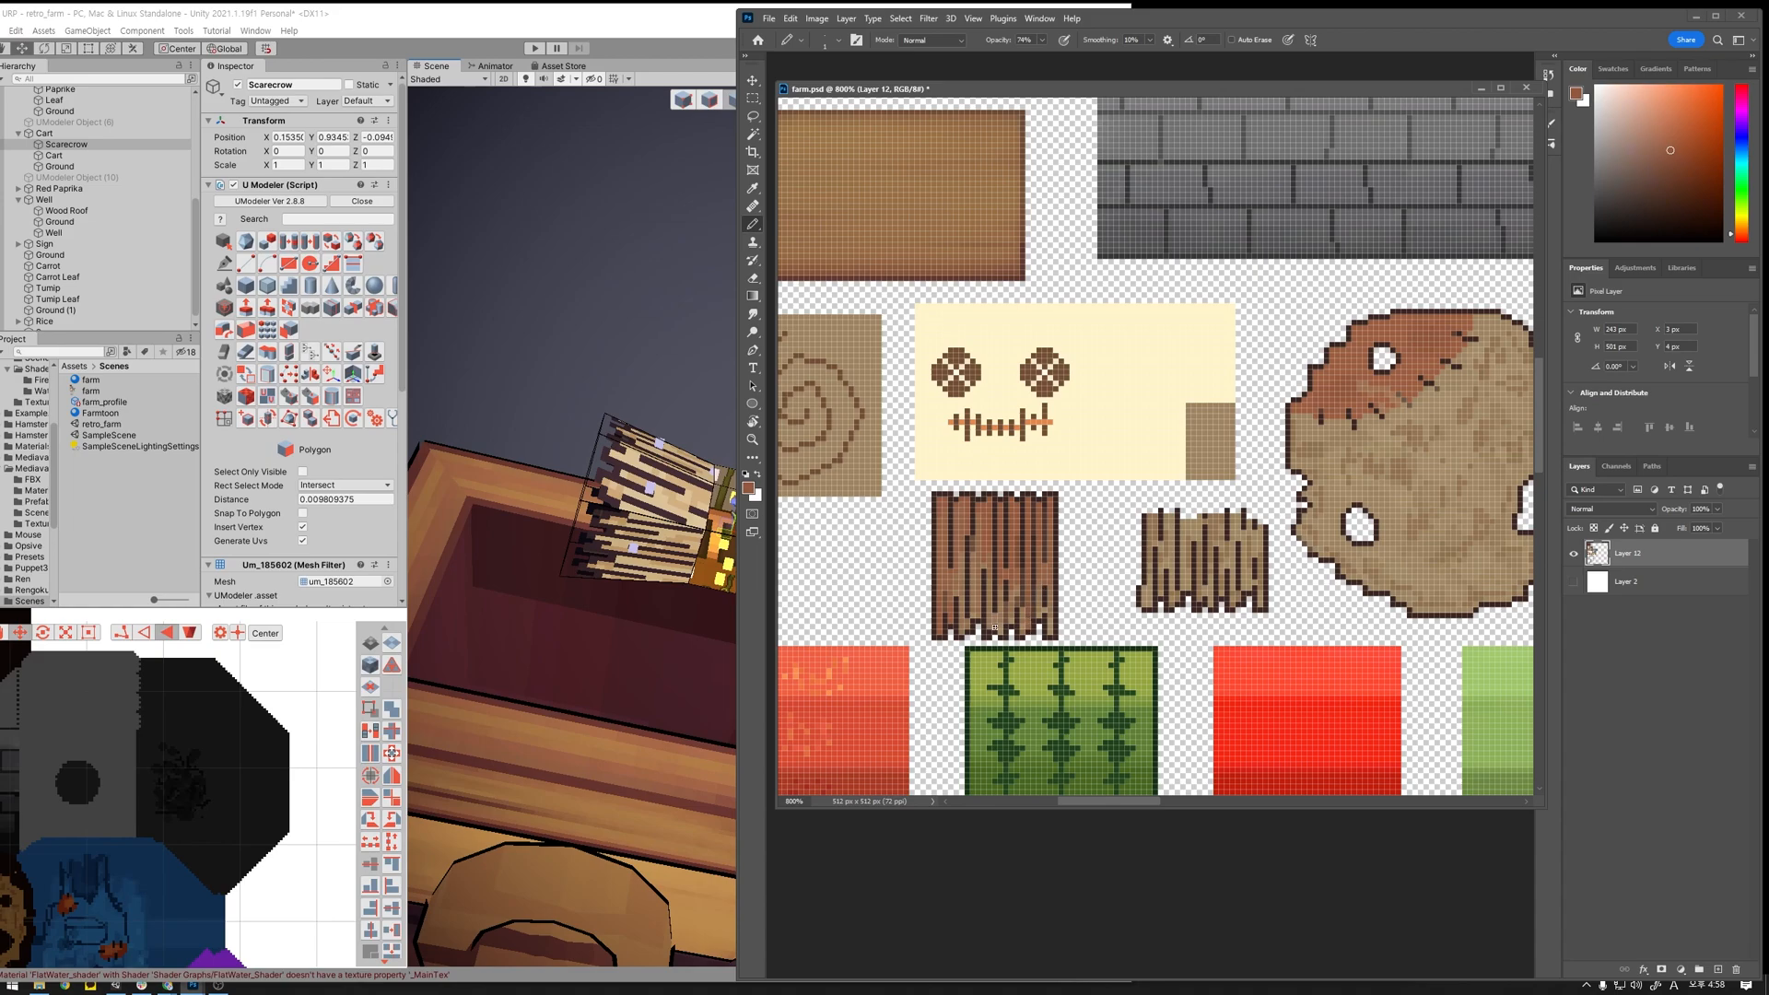
alt+click(958, 582)
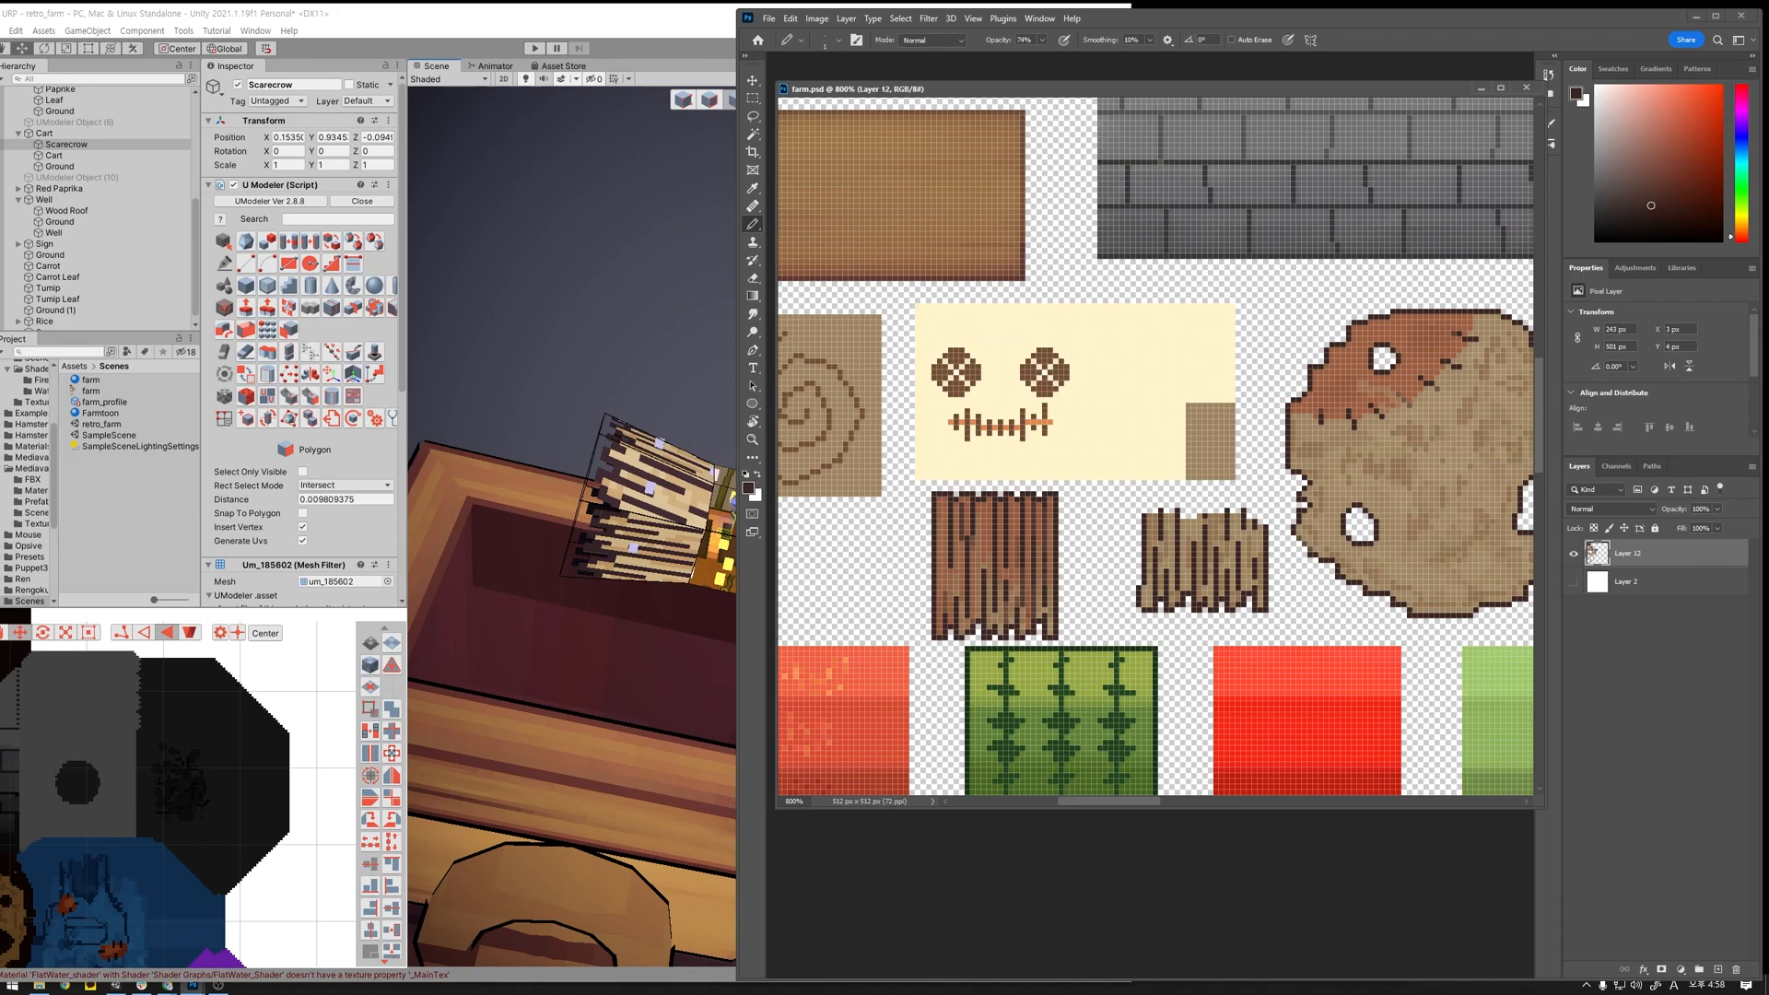
Step: Switch to Unity and apply a Plane Unwrap to the selected middle-band polygons of the straw bundle
click(632, 50)
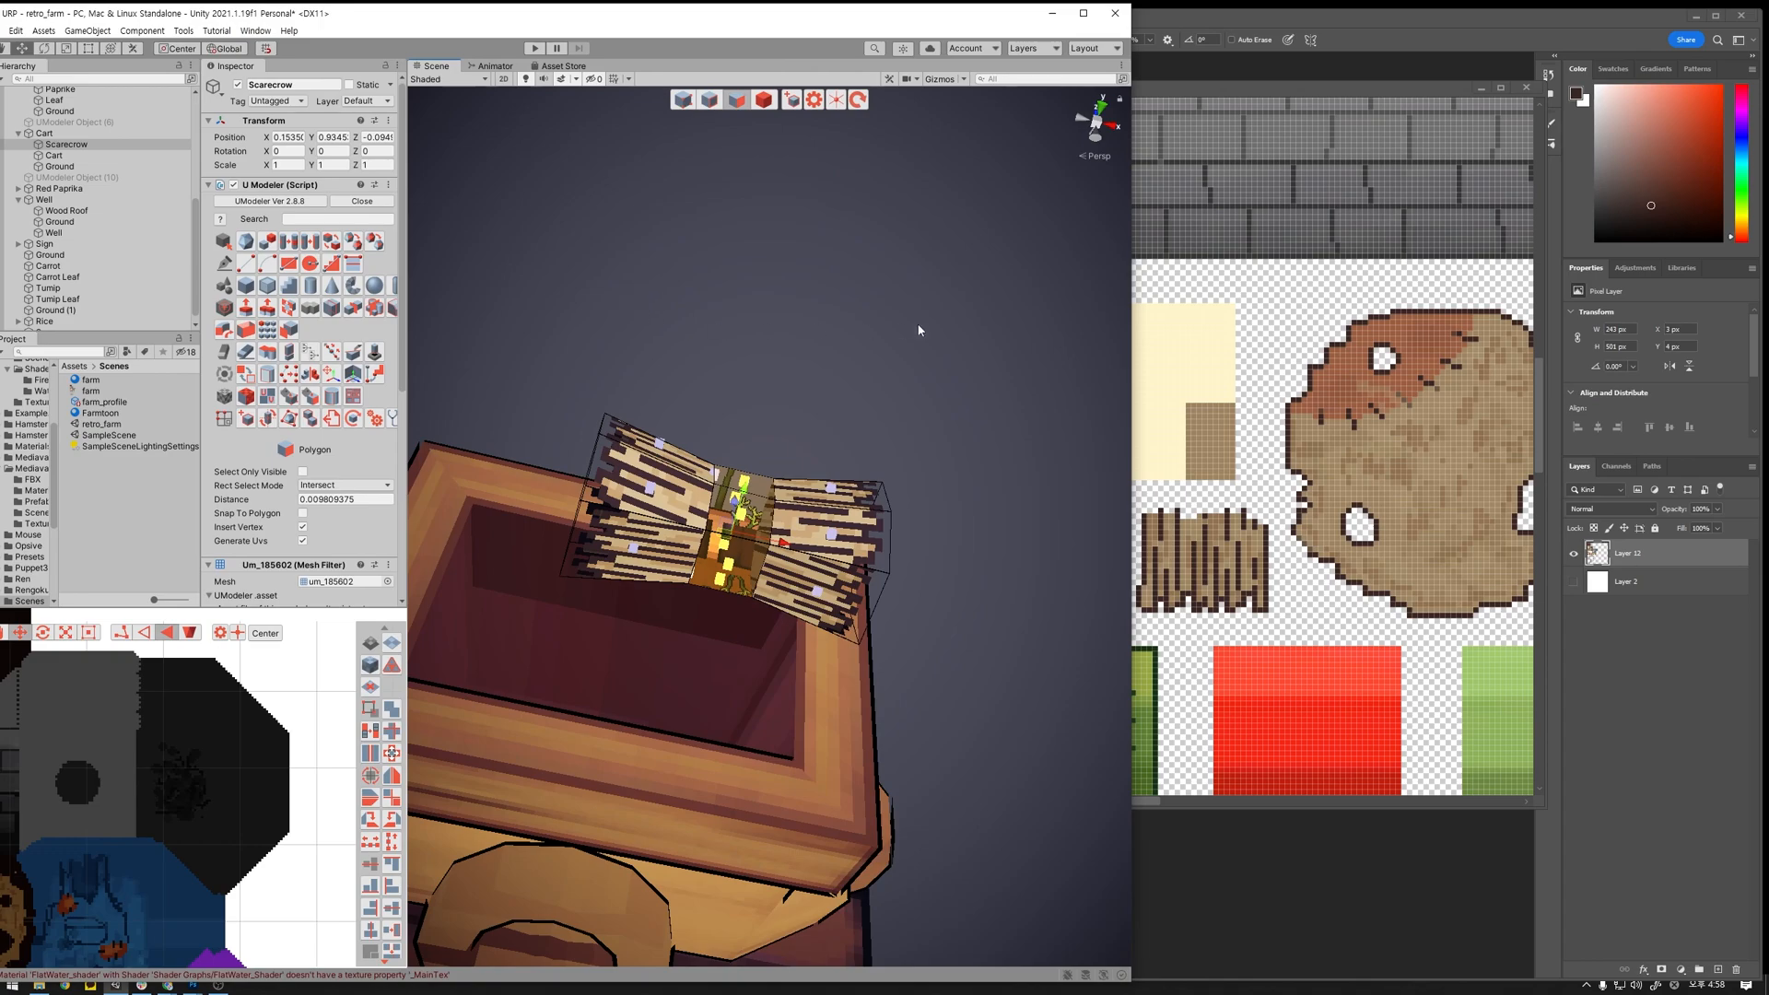
click(392, 645)
click(288, 958)
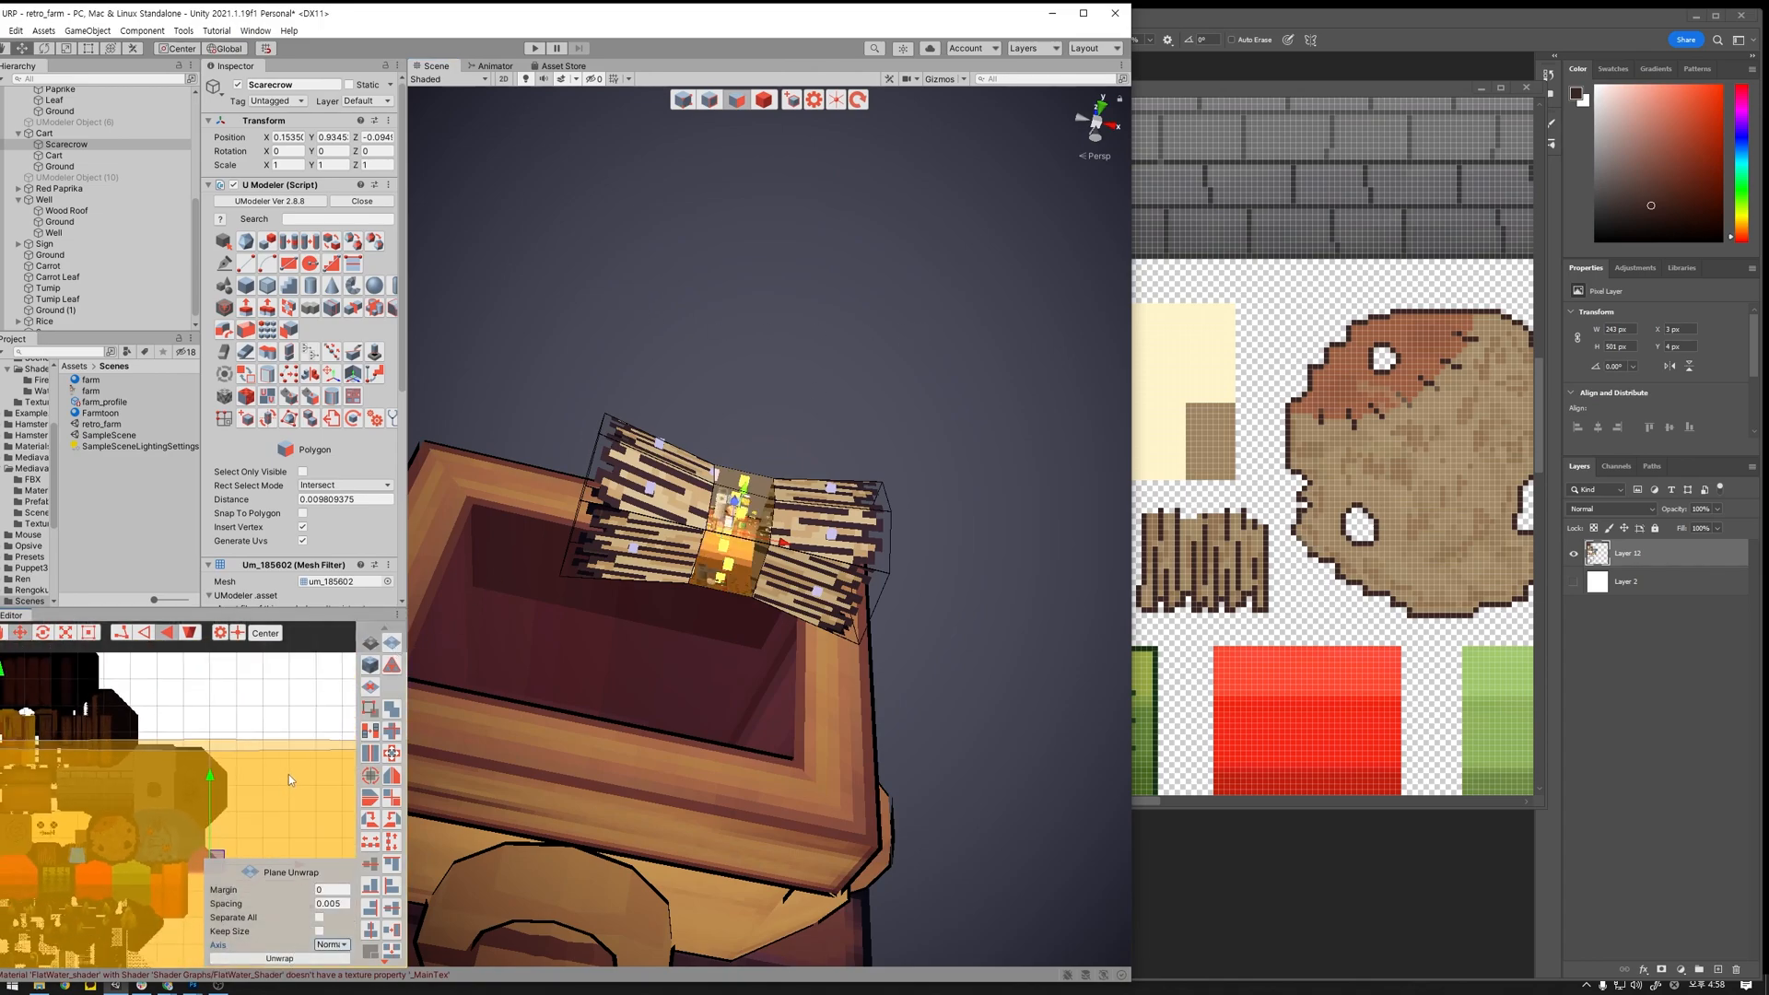
Step: Shrink the band's UV island and move it onto the new reddish-brown straw patch in the texture
scroll(289, 776, down, 5)
middle_drag(278, 778, 282, 722)
key(r)
drag(221, 770, 170, 776)
key(w)
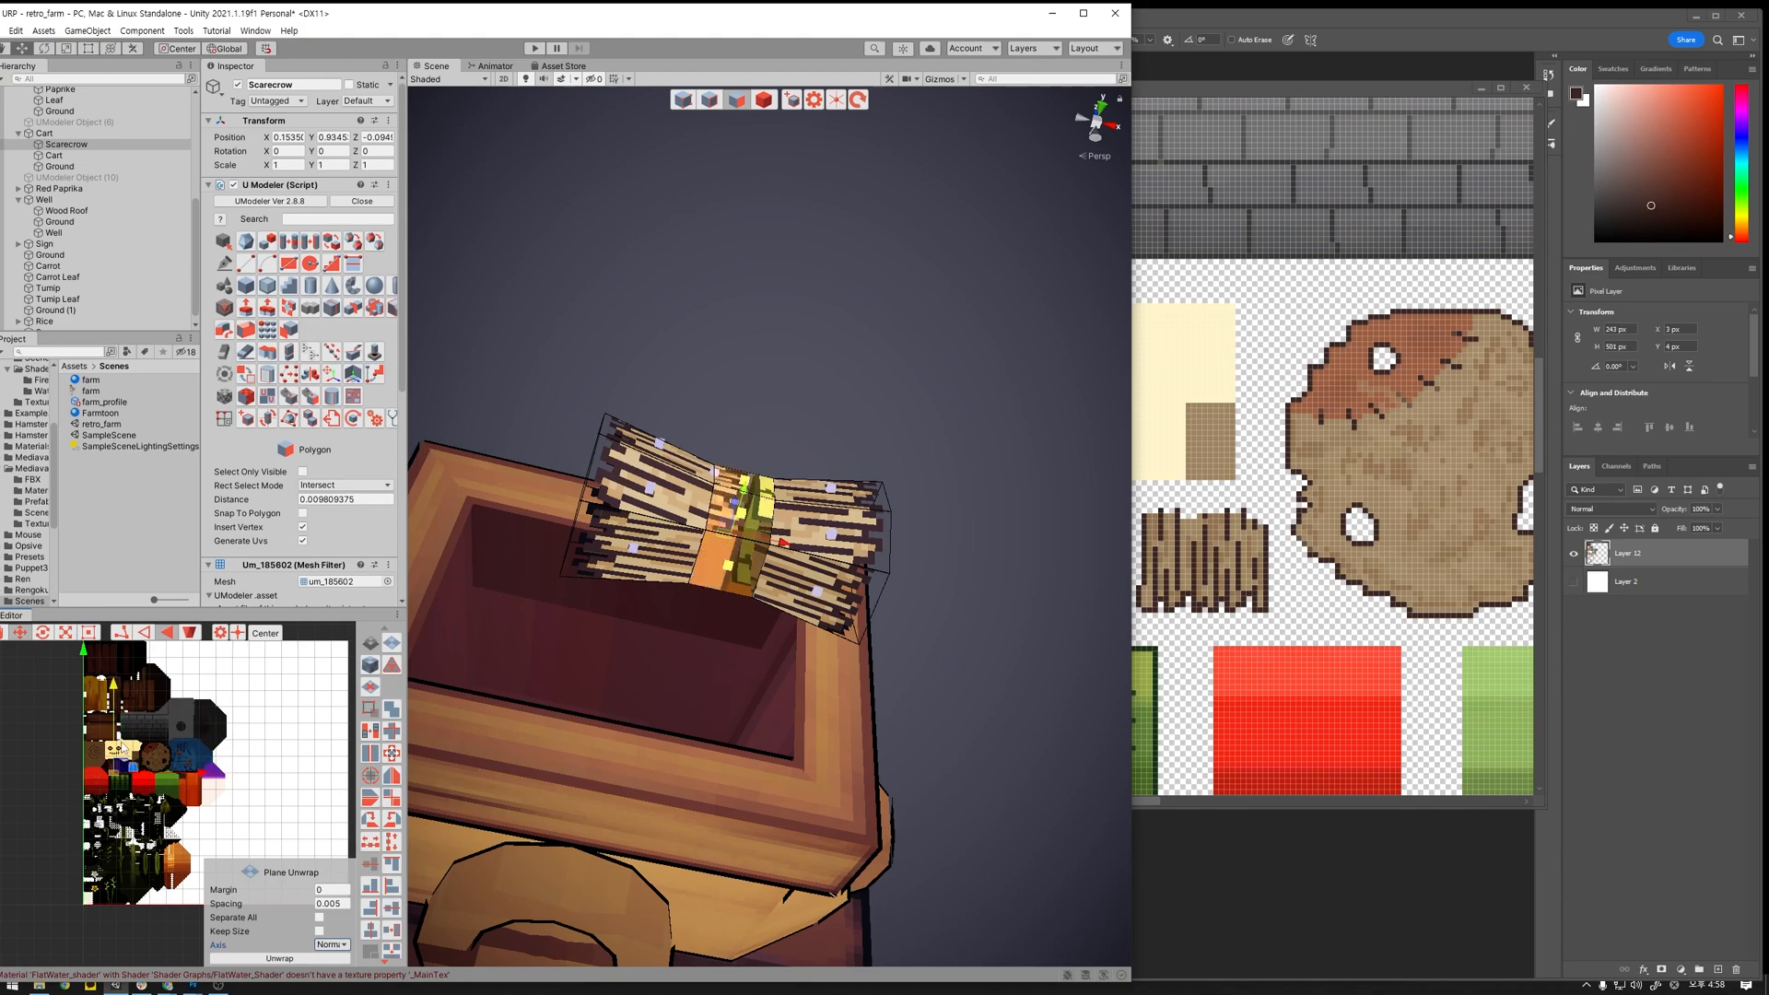
key(f)
scroll(239, 733, down, 1)
scroll(242, 751, down, 3)
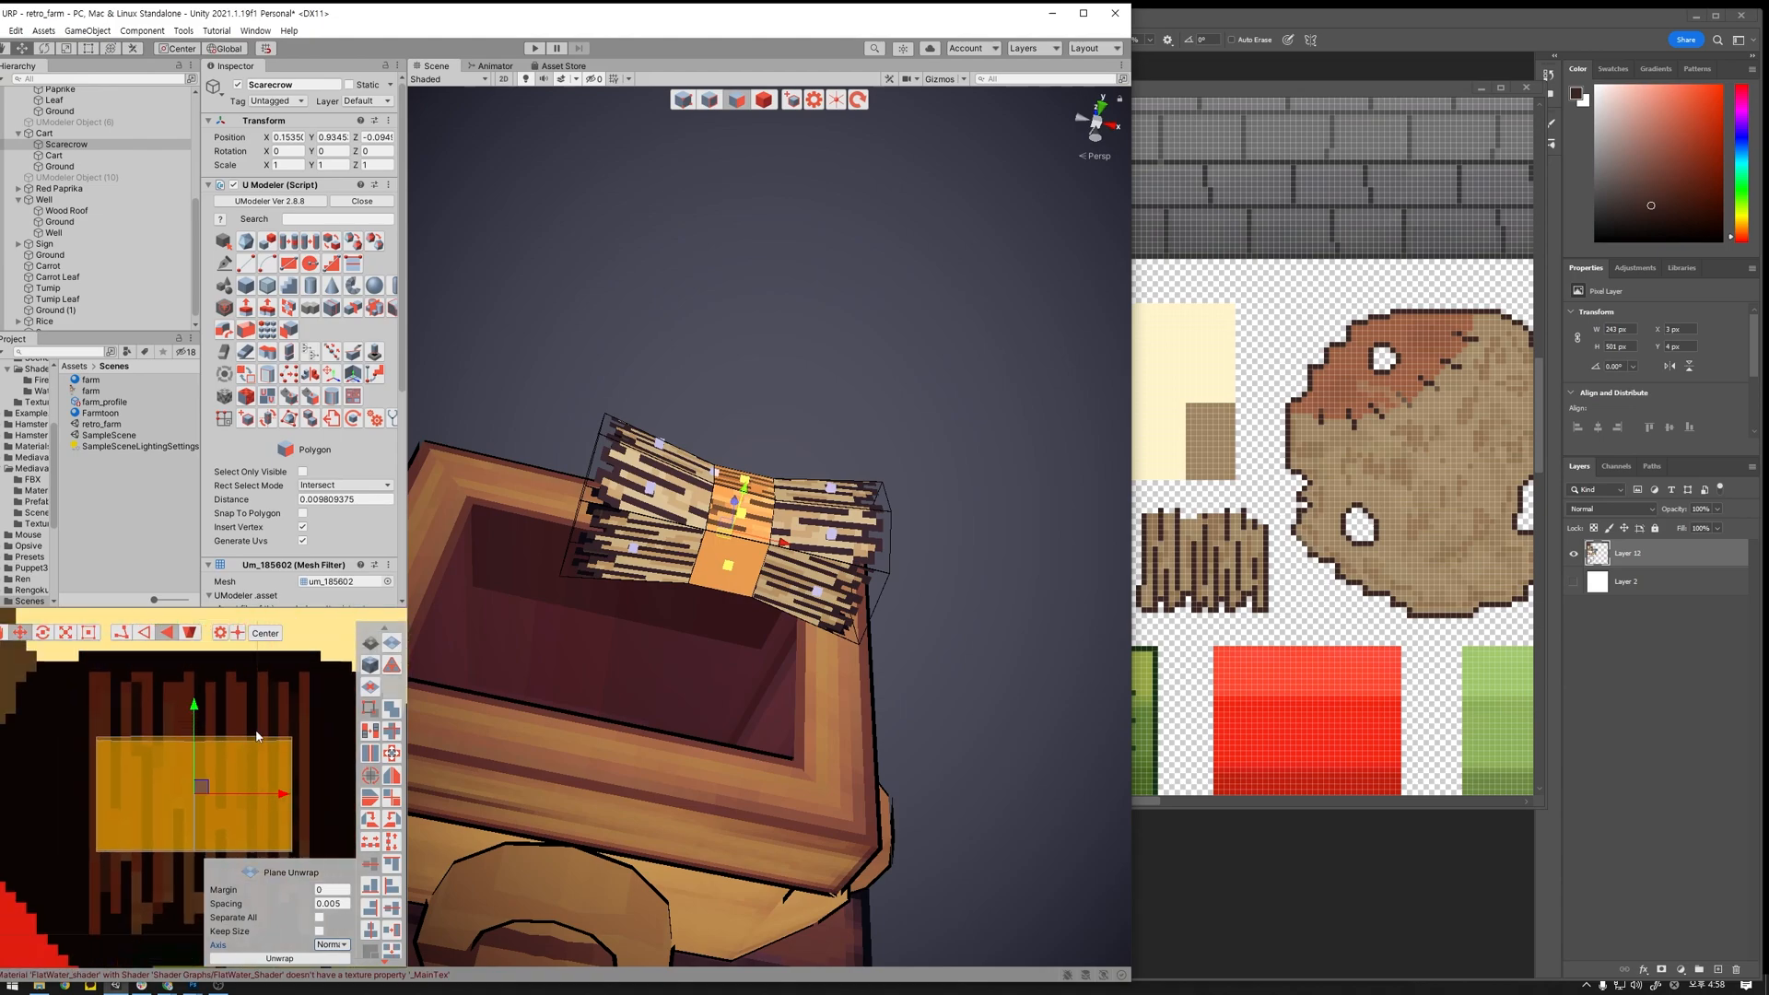
Step: Rotate the band's UV island 90 degrees on the reddish-brown patch and stretch its width
key(r)
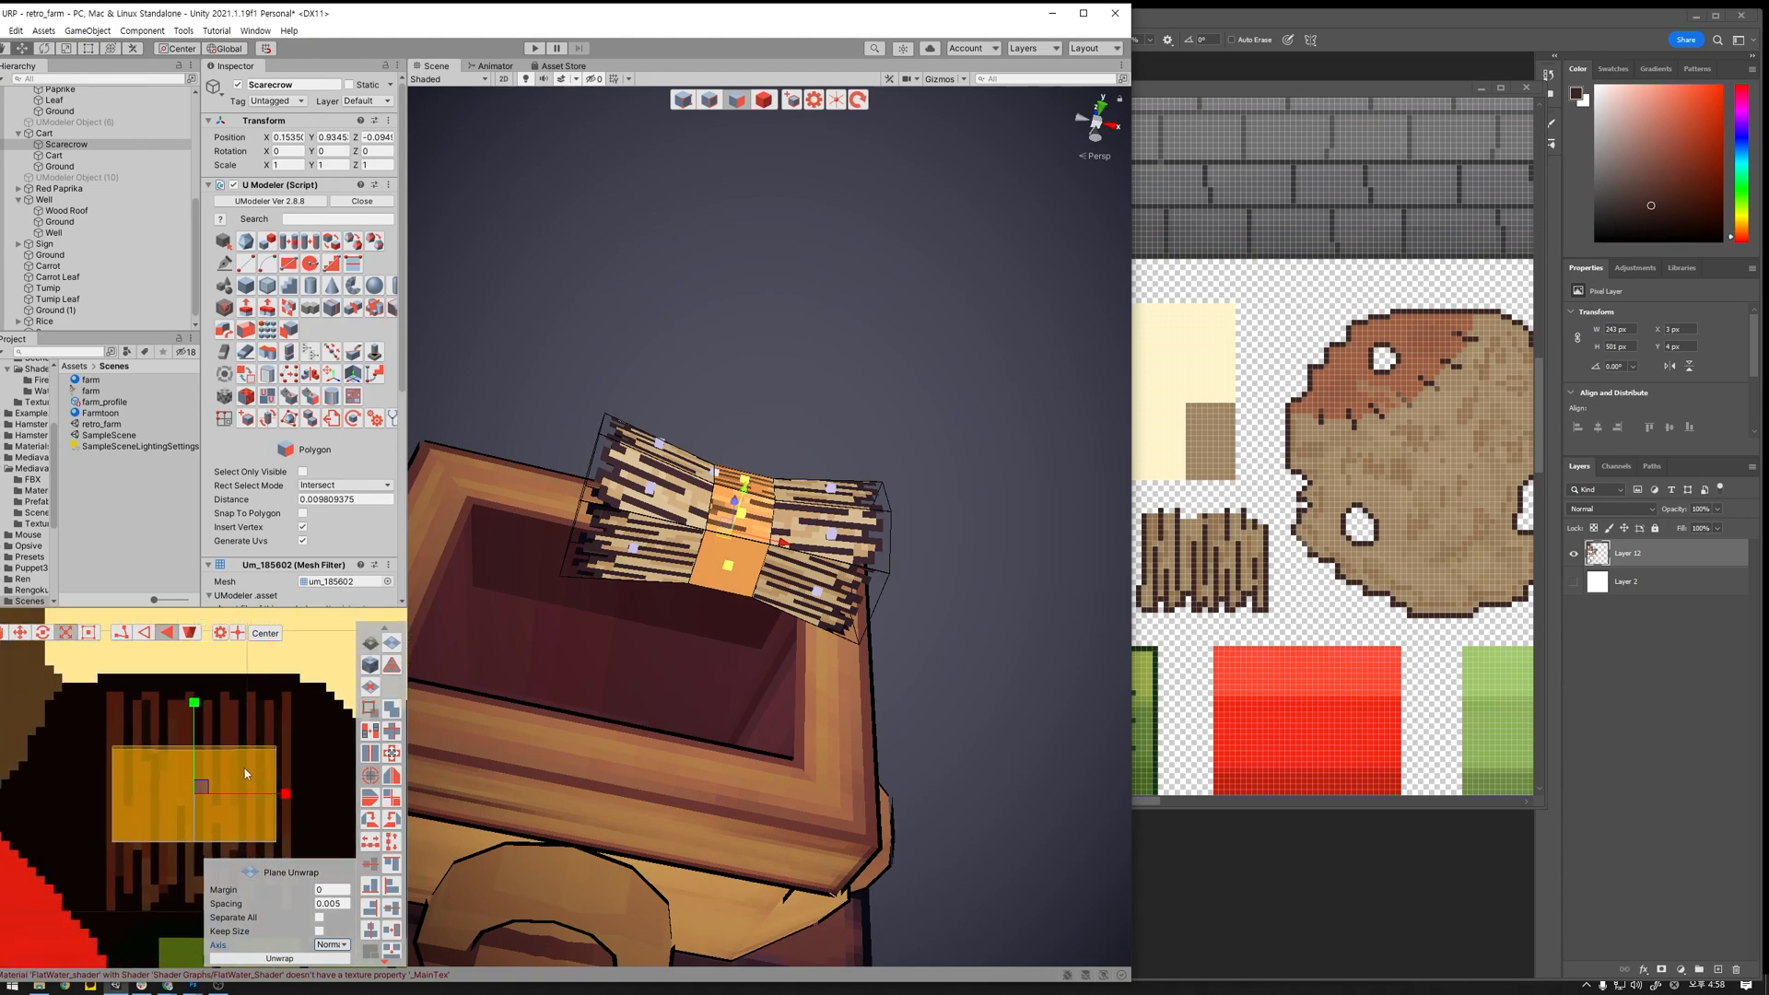
click(392, 818)
drag(285, 793, 306, 798)
key(w)
key(r)
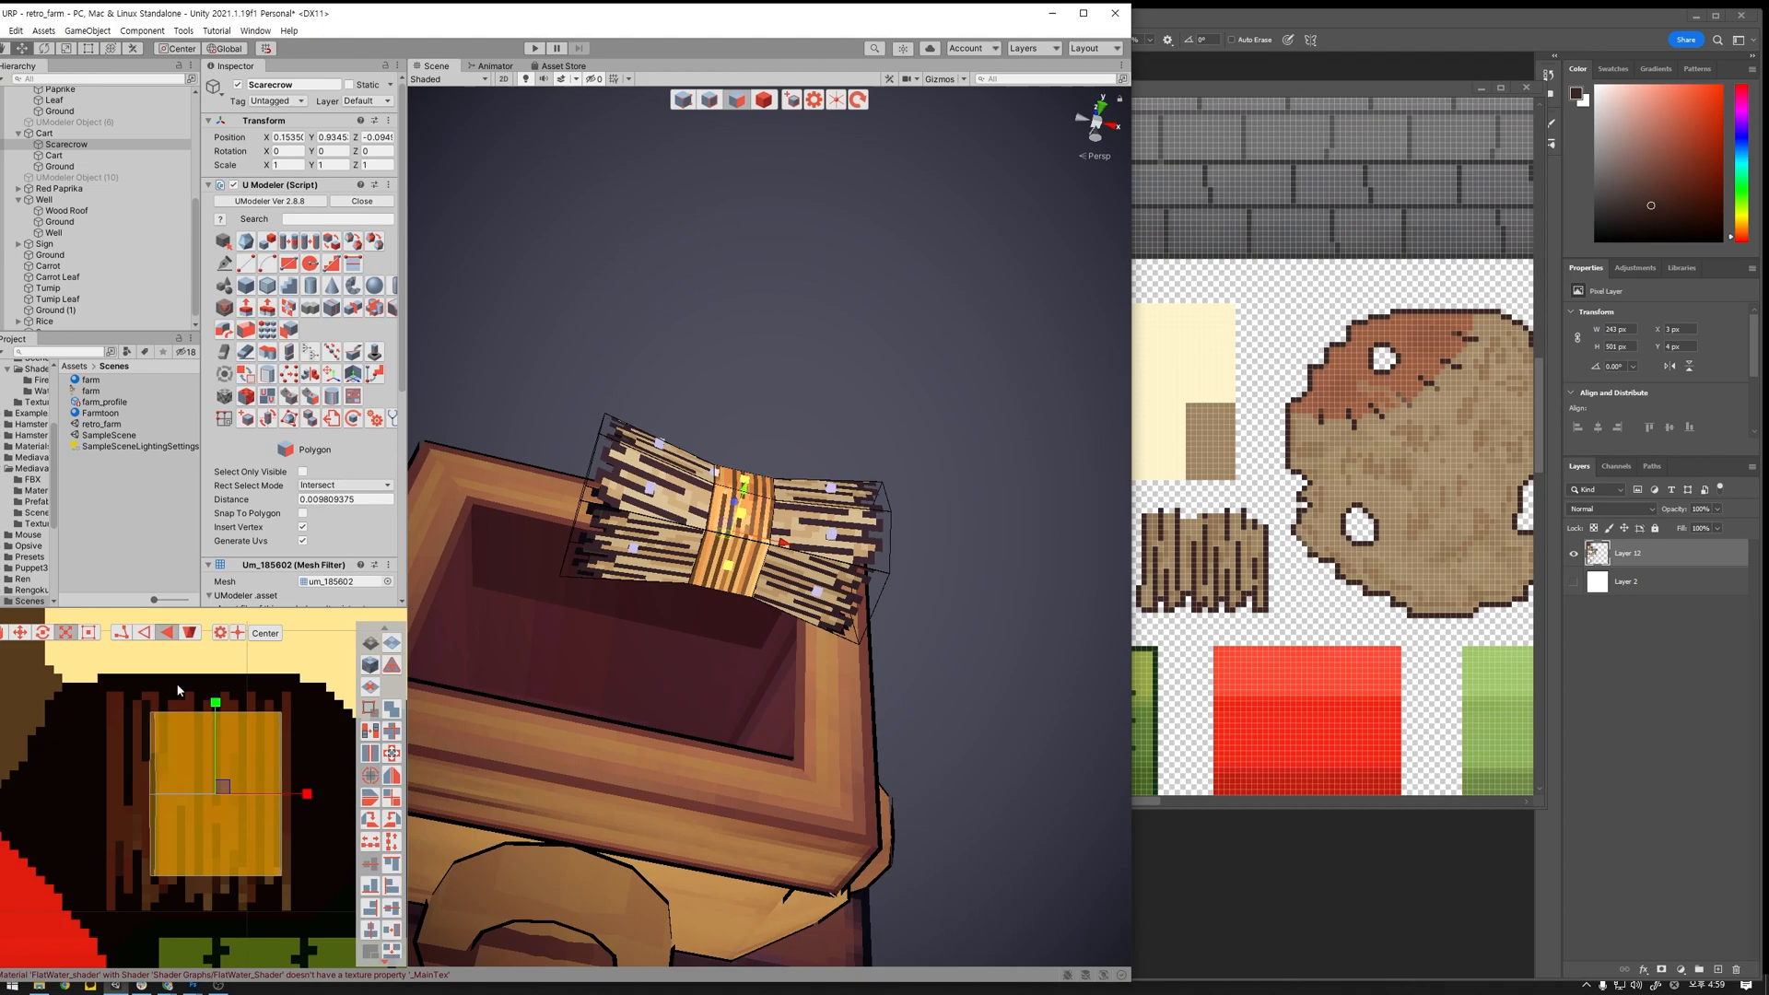
Step: Straighten the UV island's two vertical sides by flattening each side's vertices along the horizontal axis
click(122, 632)
drag(119, 680, 179, 897)
drag(243, 795, 167, 800)
drag(259, 695, 316, 949)
drag(343, 796, 226, 793)
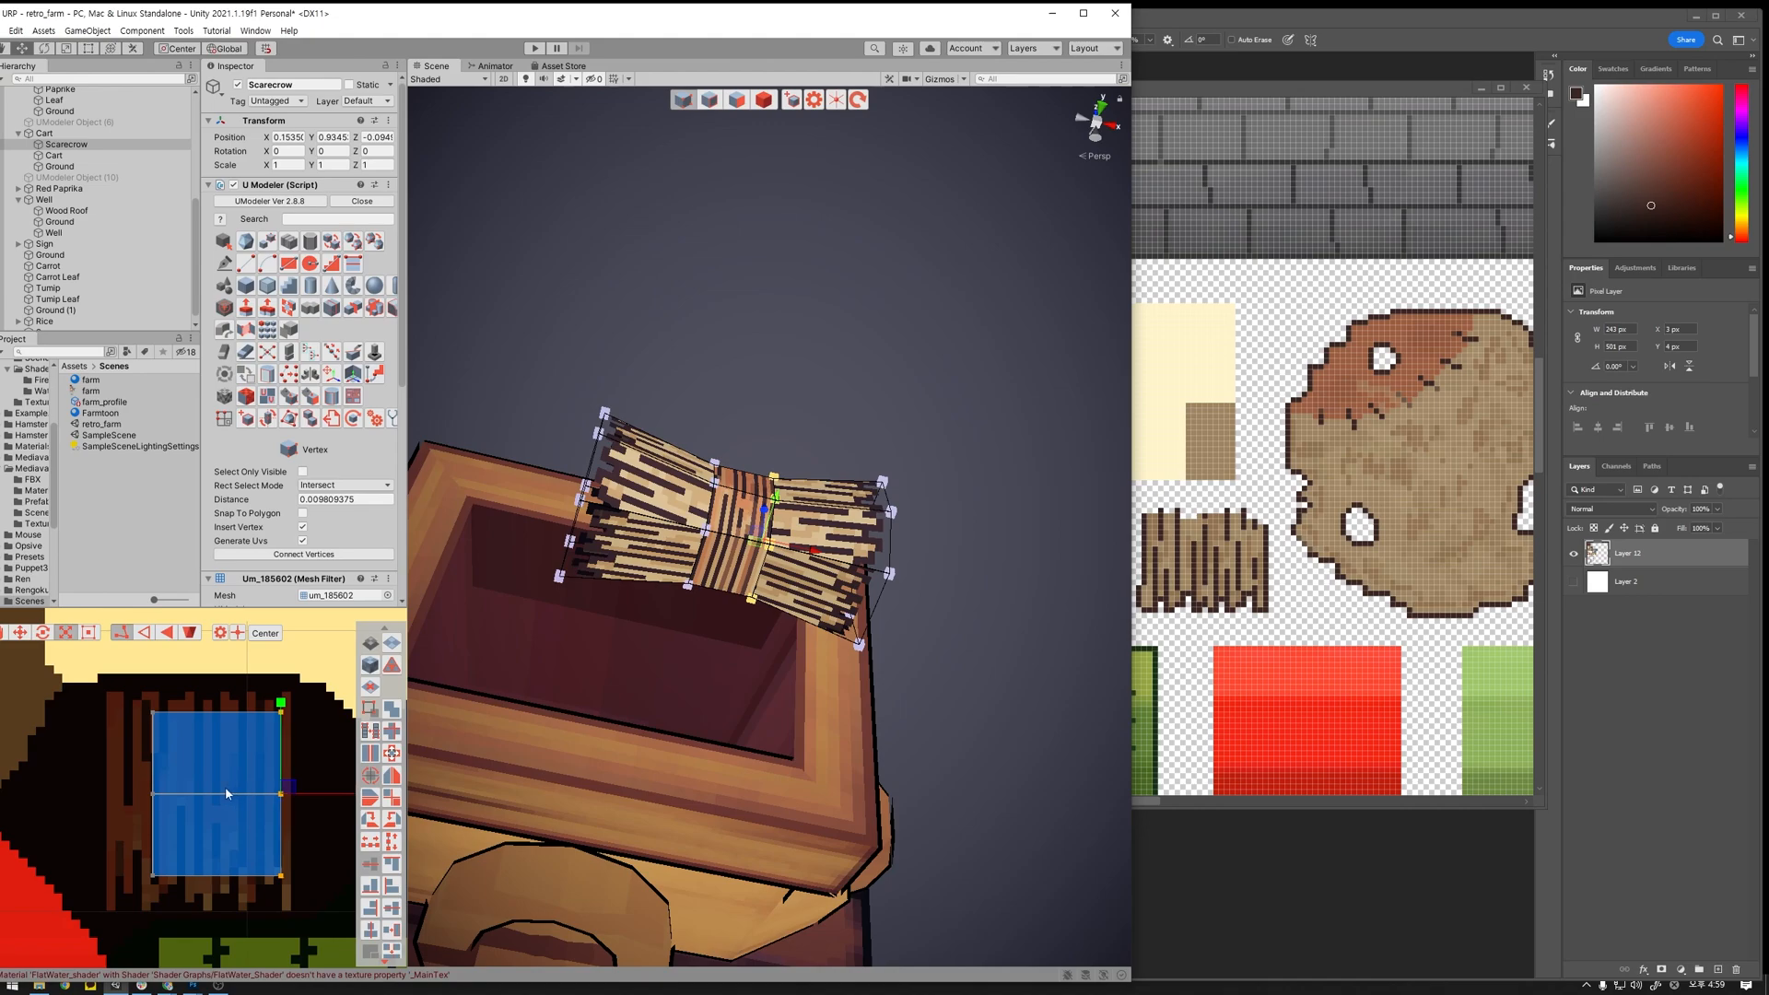
key(w)
Step: Widen the band's whole UV island slightly, return to object mode, and check the texture around the straw bundle
click(195, 634)
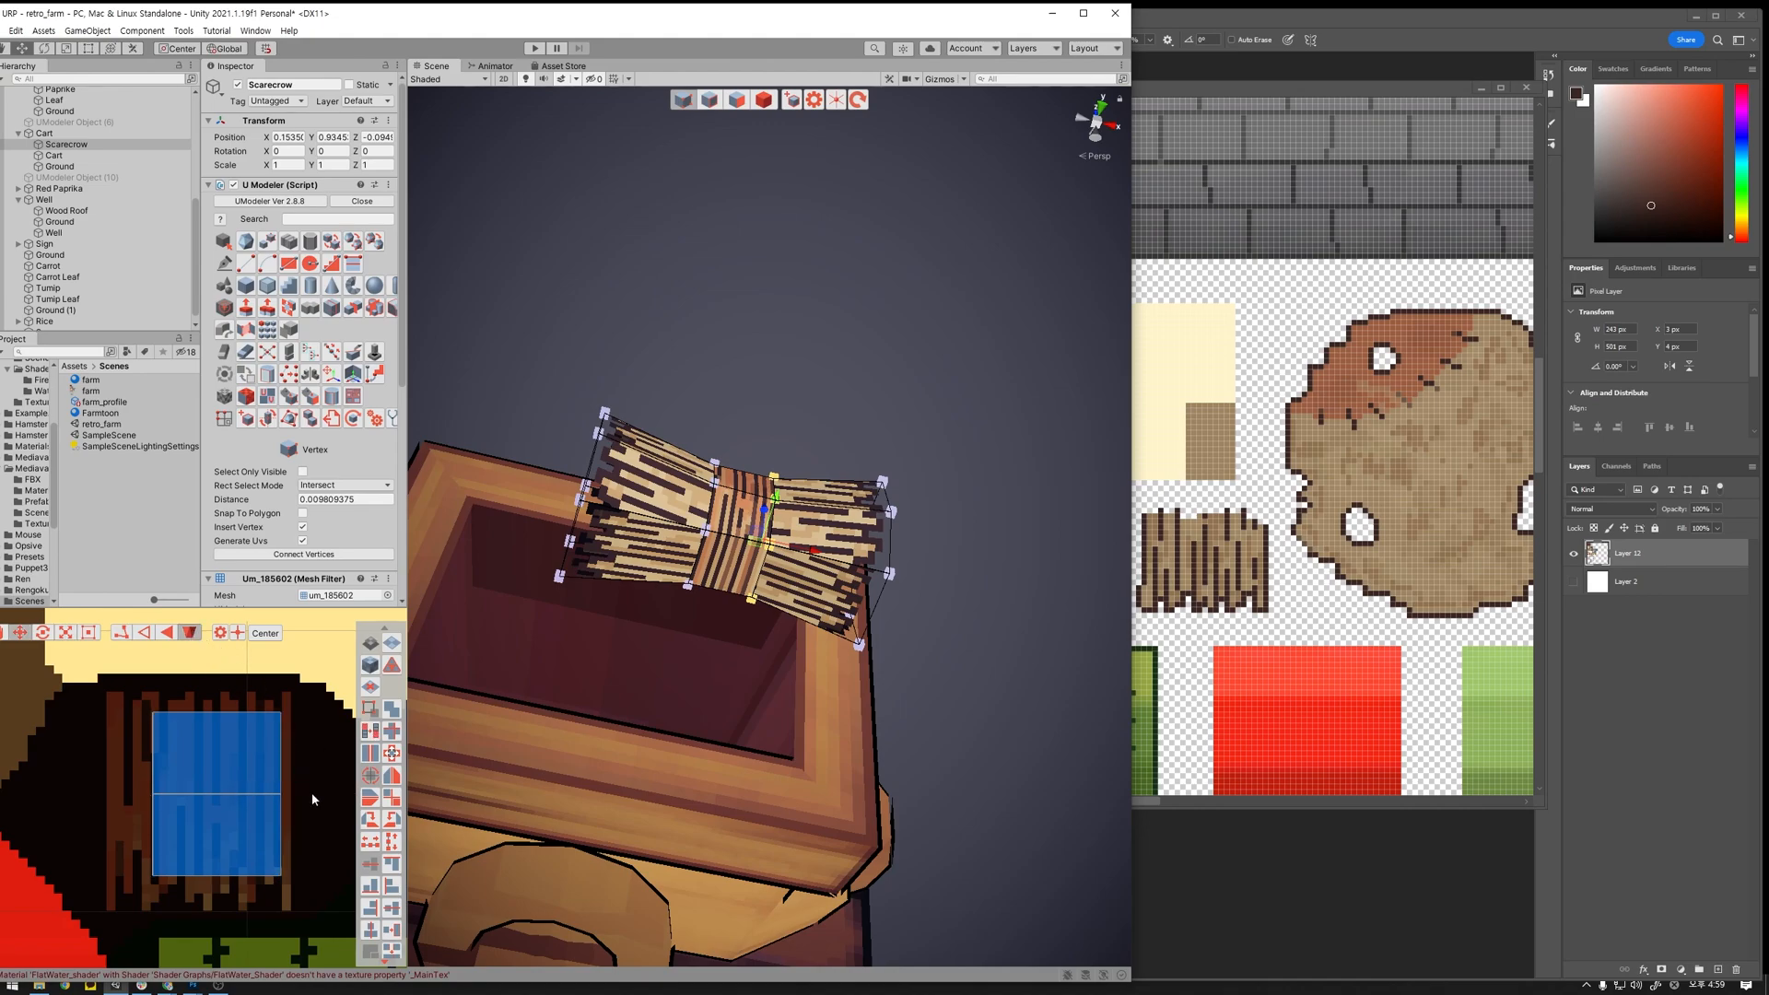
click(174, 760)
key(r)
drag(298, 798, 300, 797)
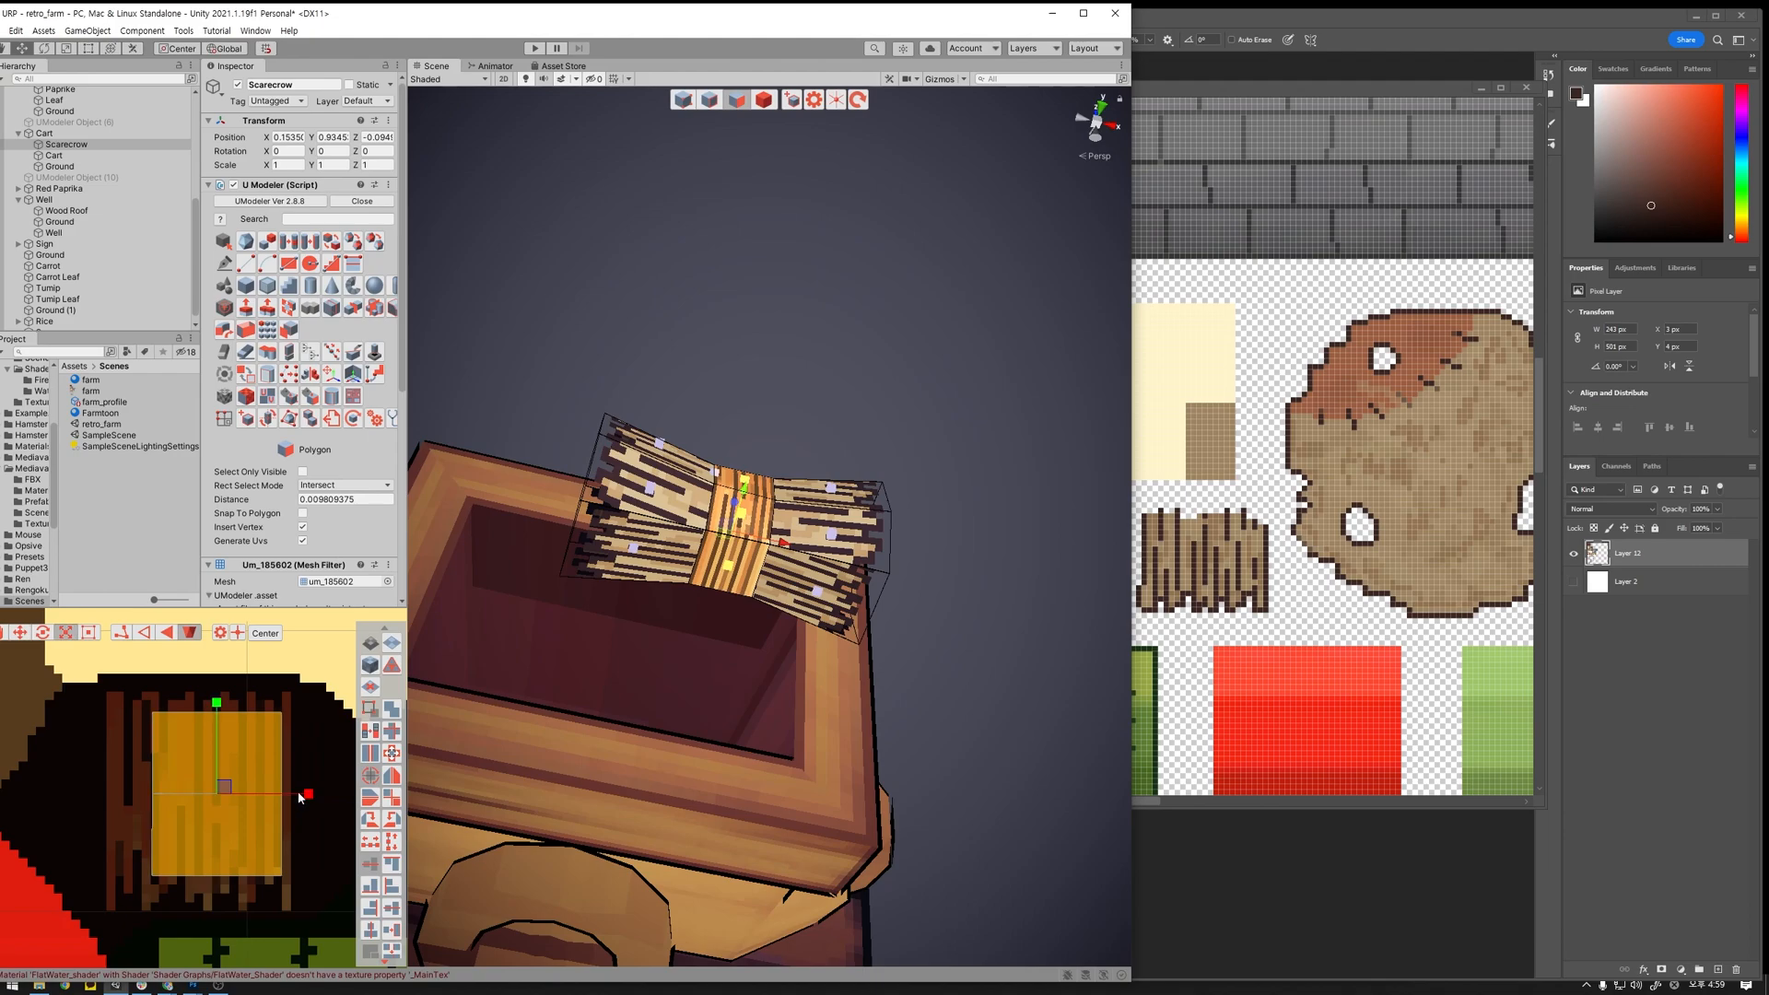
alt+drag(861, 734, 597, 463)
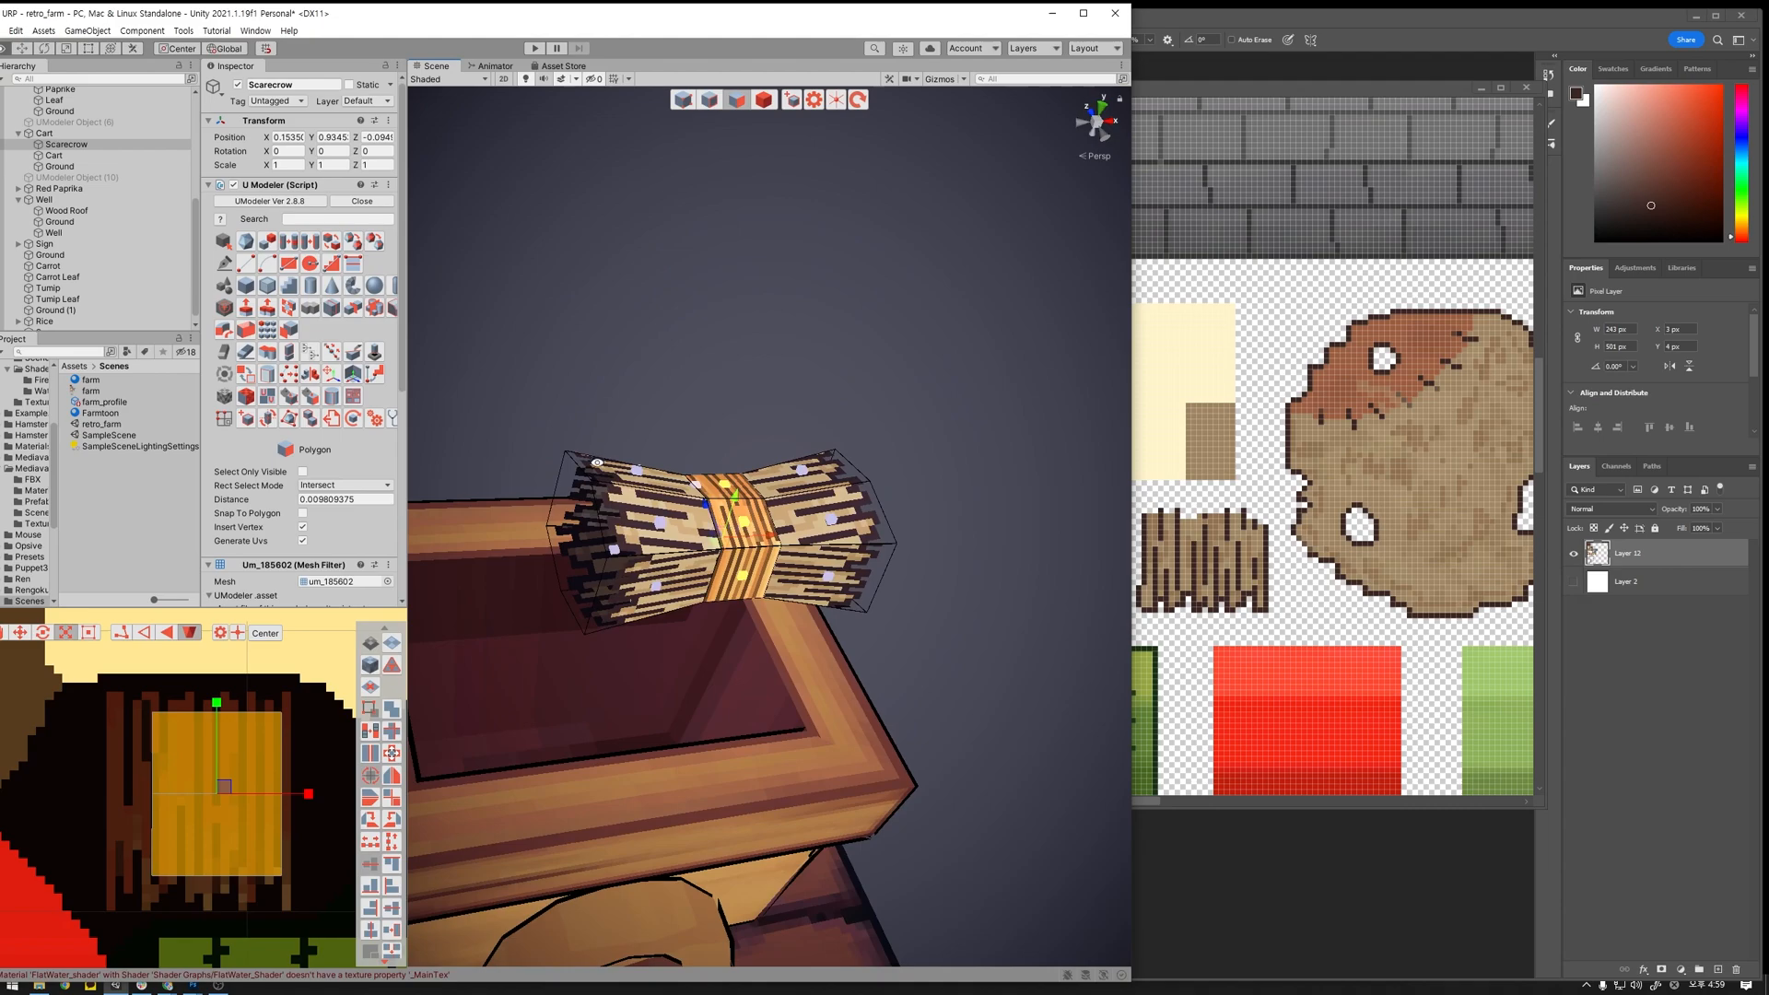
click(763, 99)
alt+drag(828, 171, 934, 714)
Step: Switch to Photoshop, vary the strands in the reddish-brown patch with sampled dark and reddish-brown colours, and save farm.psd
key(alt+Tab)
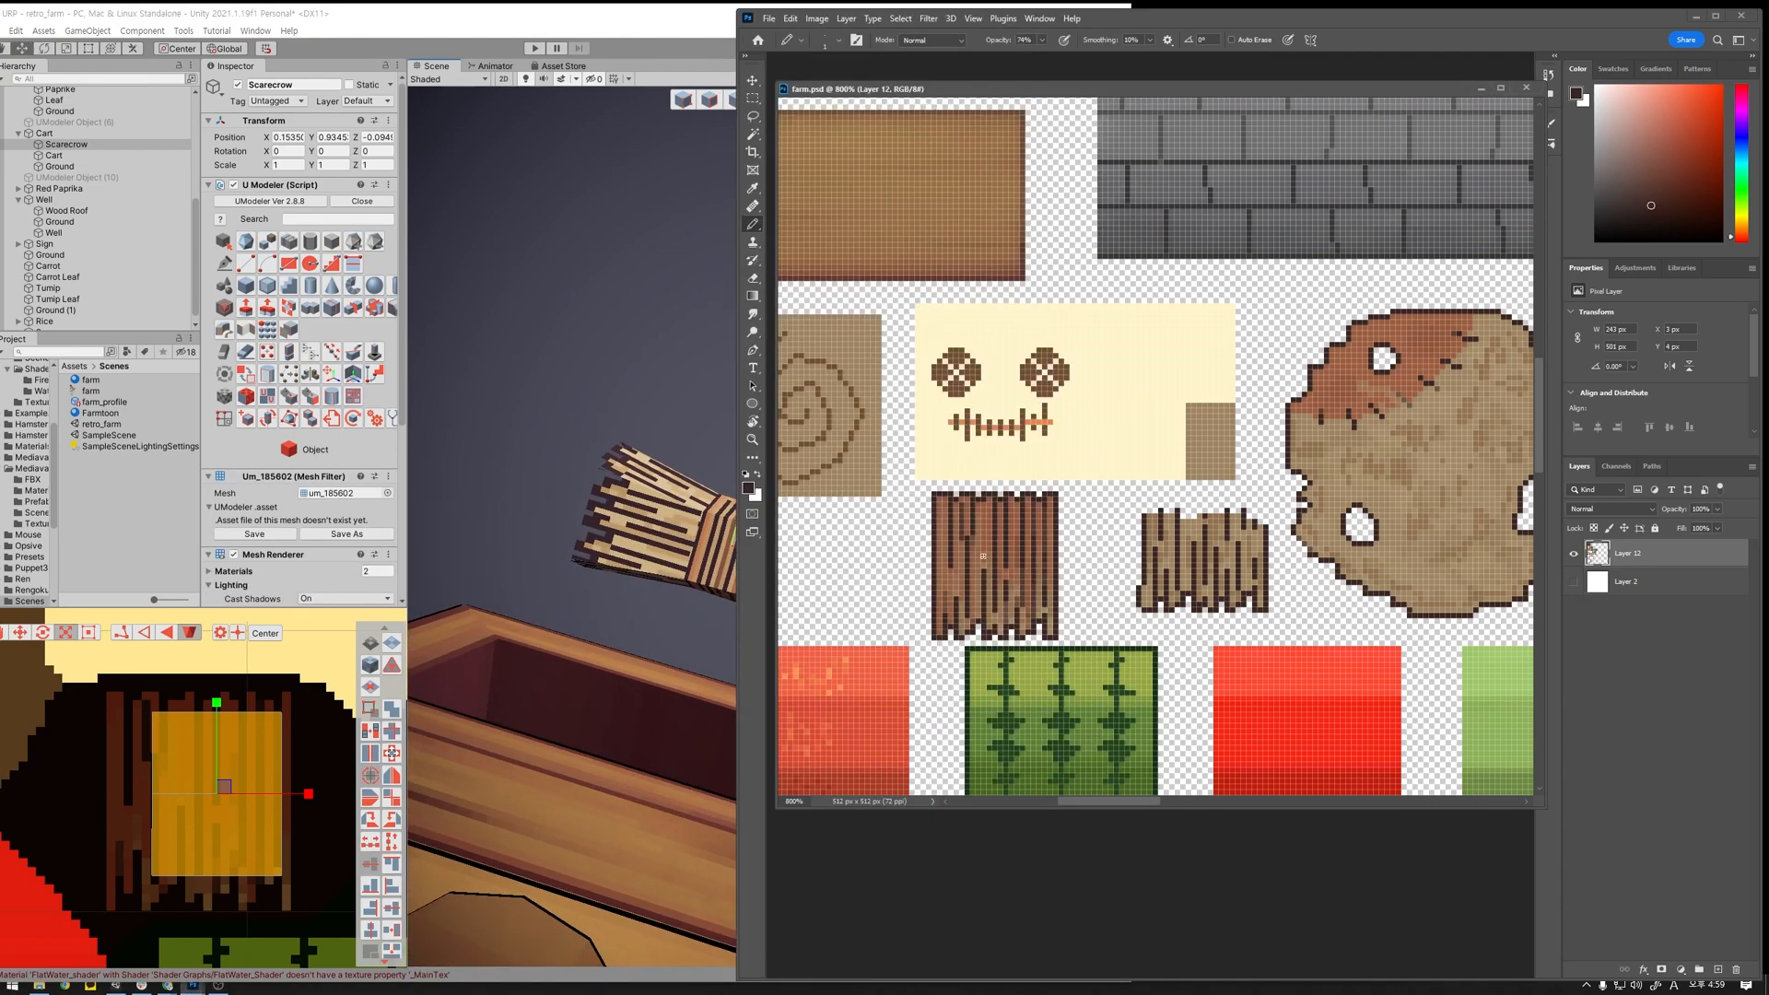
alt+click(966, 537)
alt+click(982, 512)
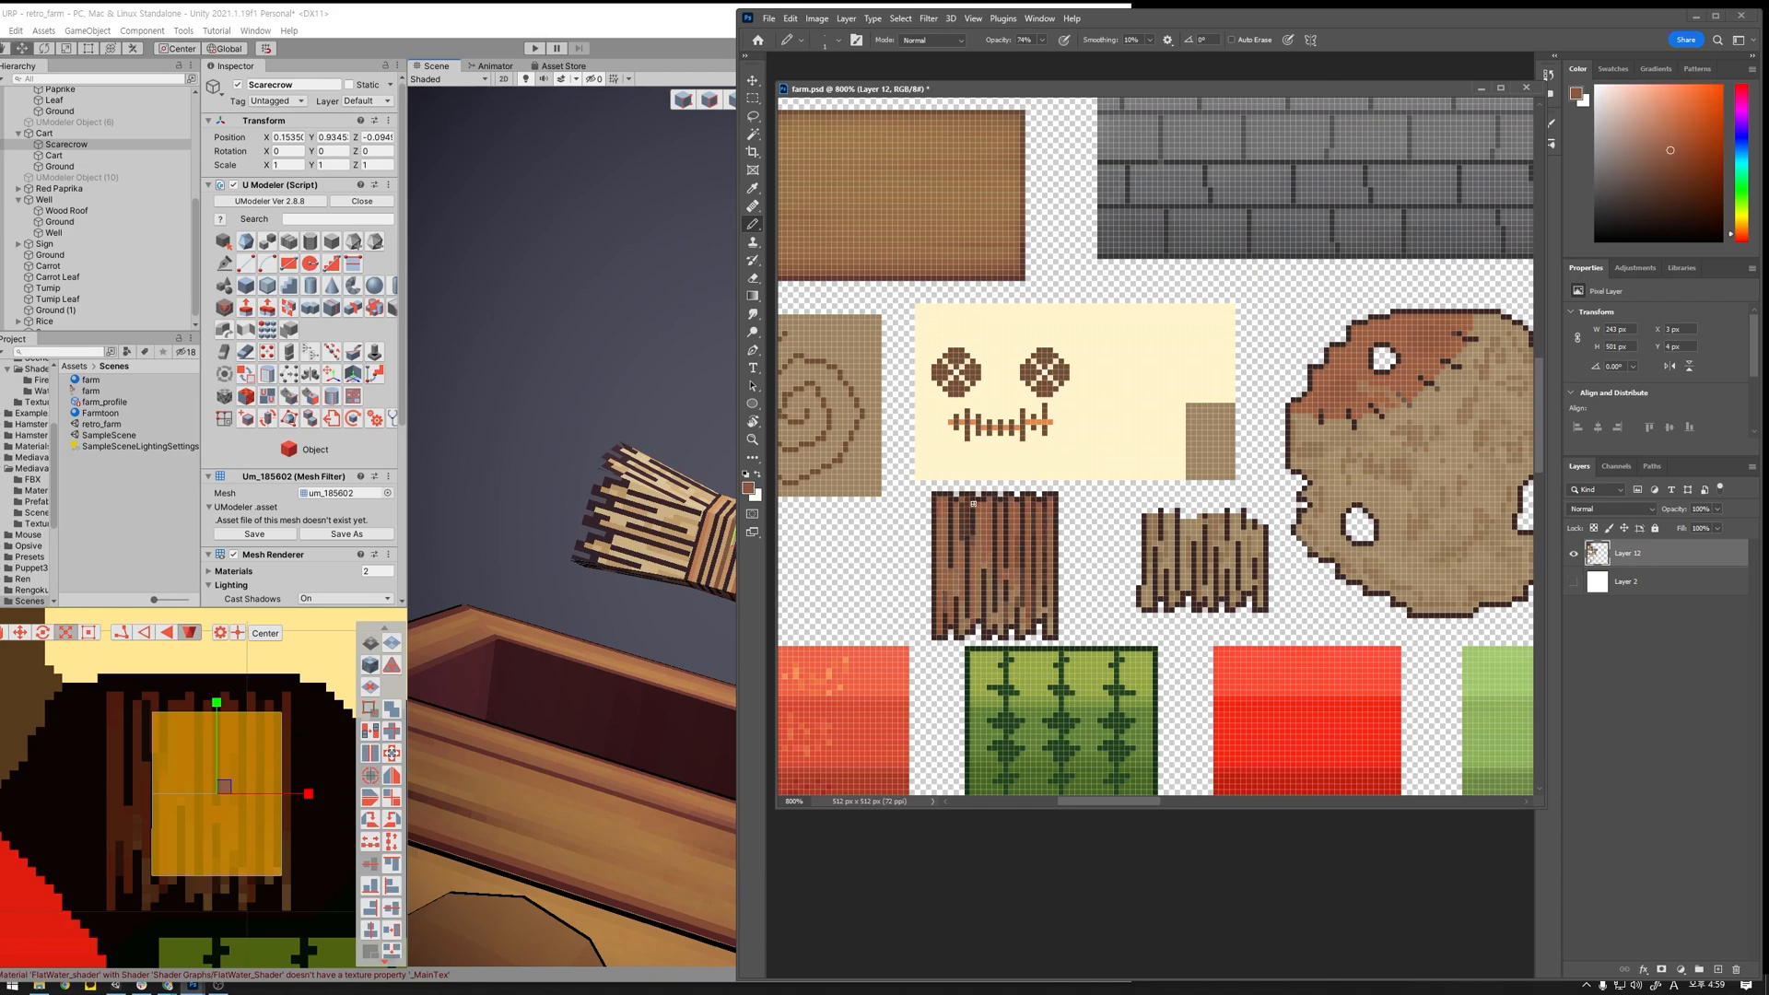
alt+click(966, 630)
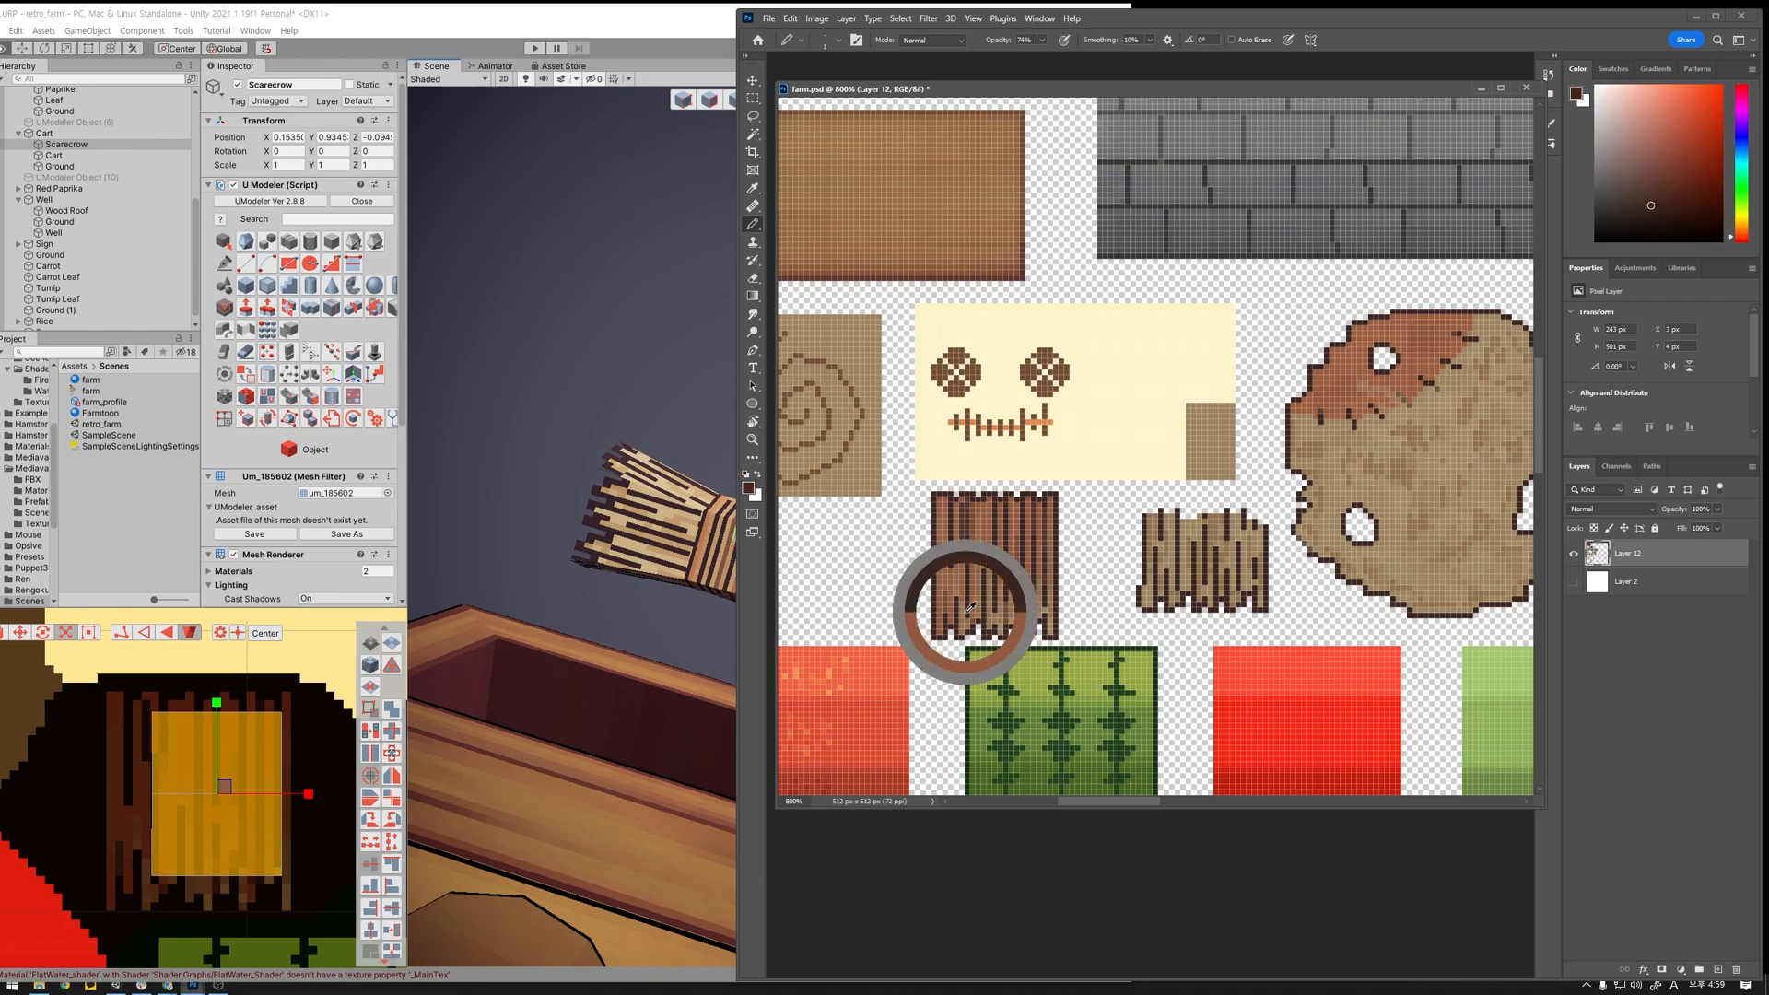
key(ctrl+s)
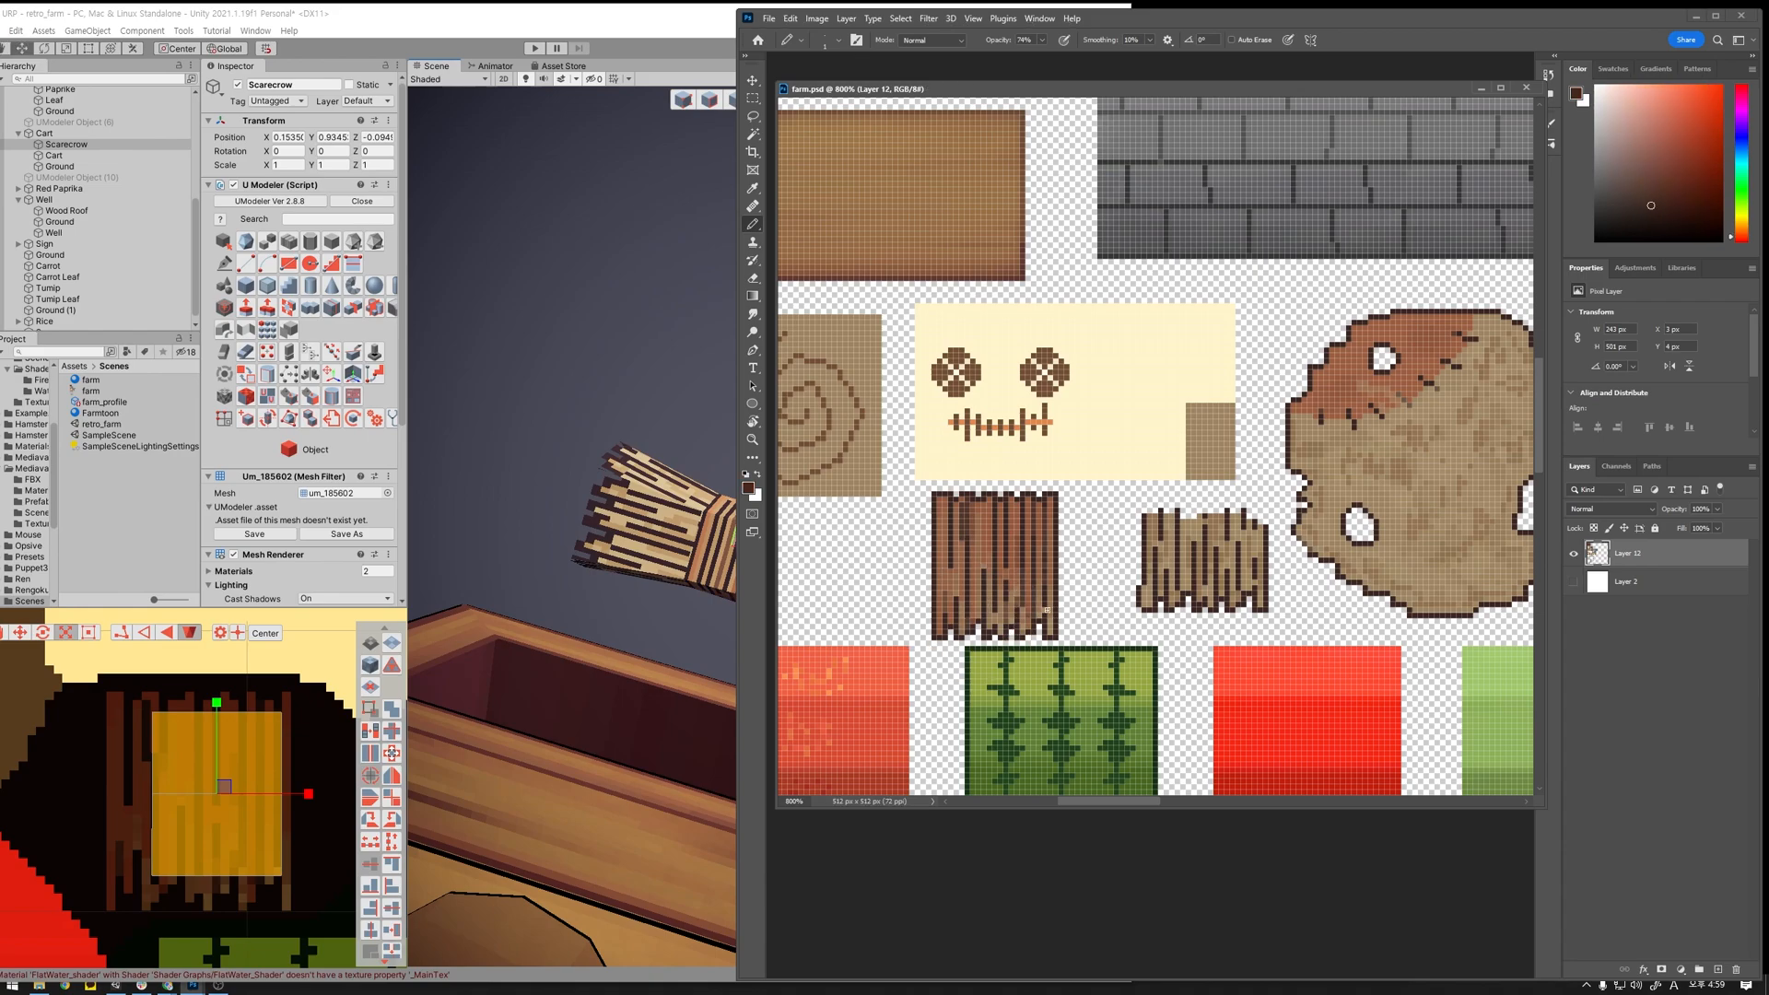
Step: Switch to Unity and lengthen the straw bundle by pulling the vertices at one end outward
click(680, 23)
alt+drag(840, 528, 931, 759)
scroll(837, 660, down, 4)
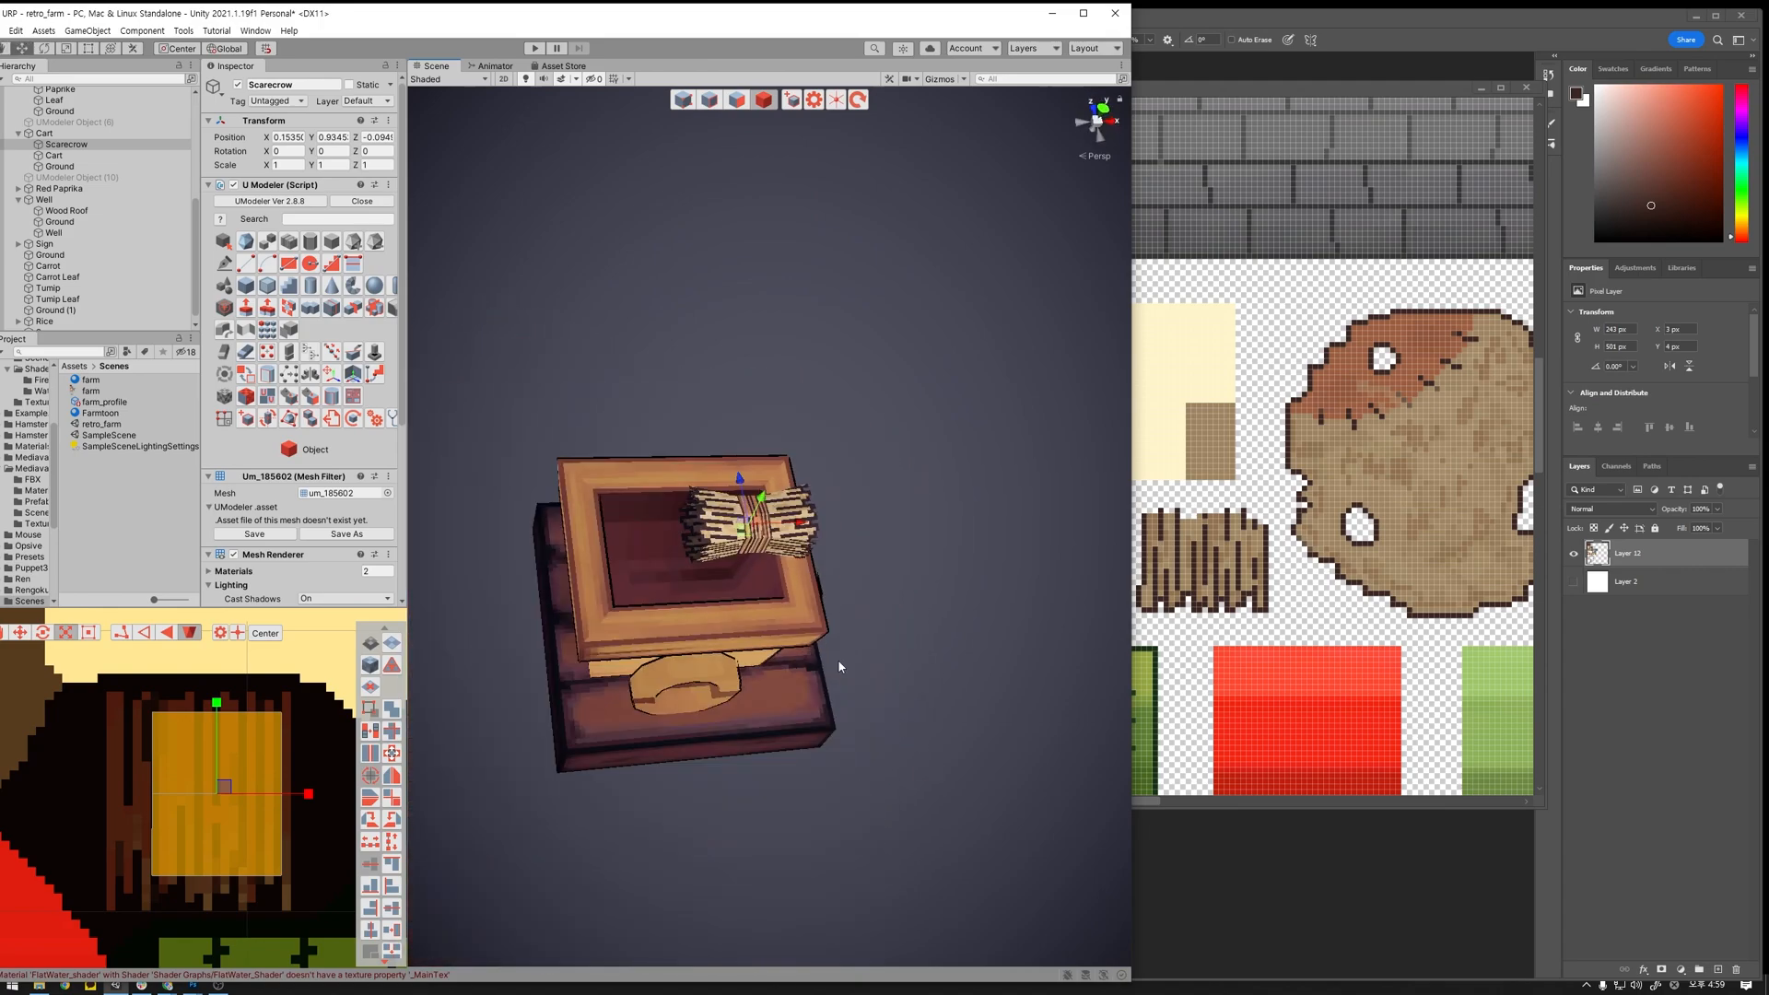
alt+drag(927, 623, 808, 575)
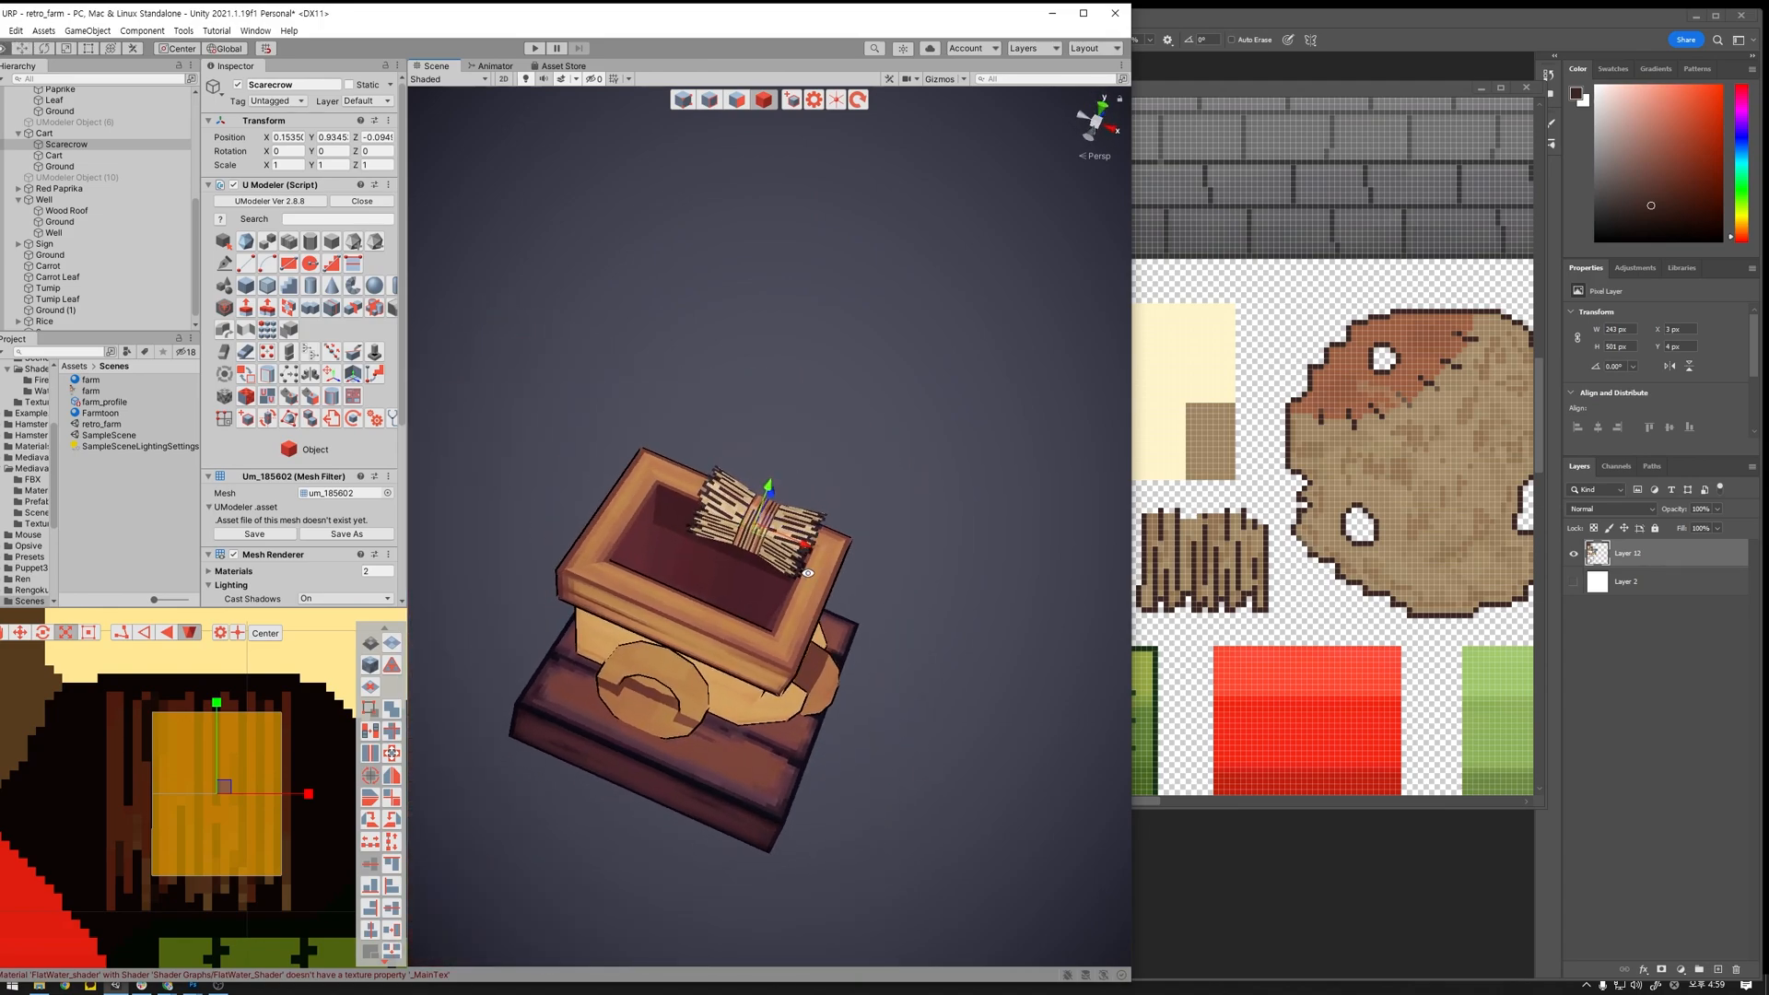
scroll(924, 600, up, 3)
alt+drag(848, 670, 939, 671)
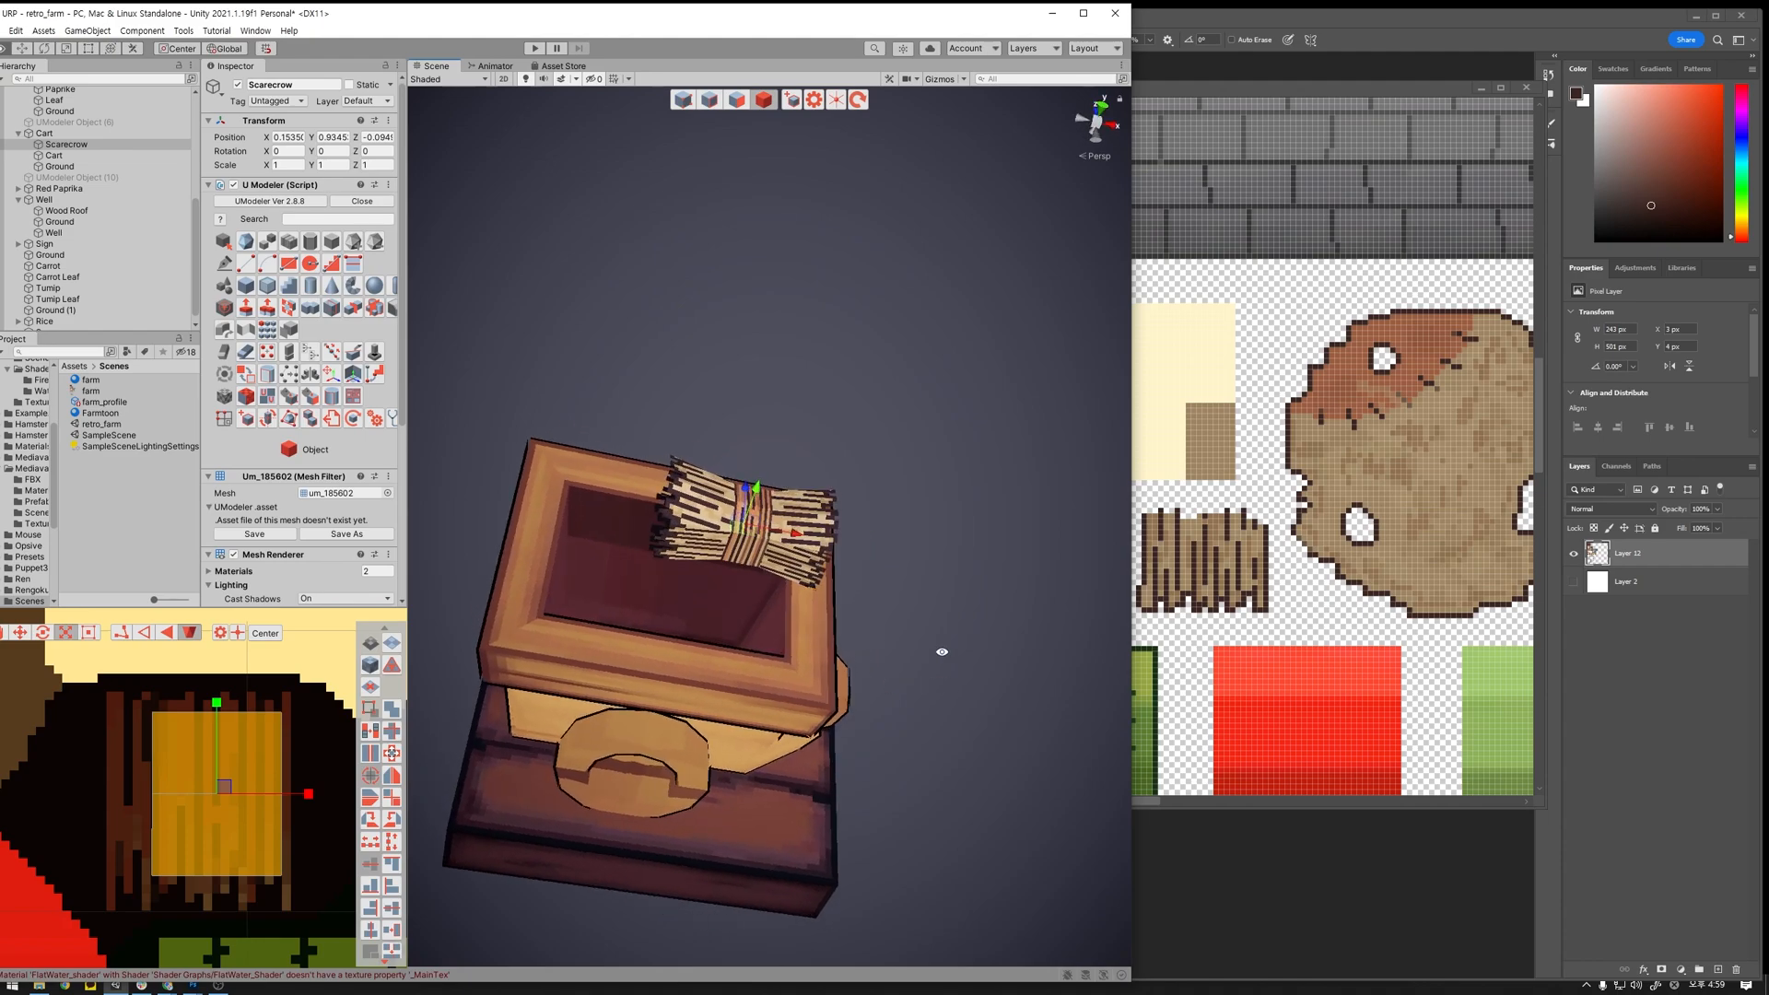
click(686, 102)
alt+drag(983, 660, 907, 656)
drag(905, 722, 760, 404)
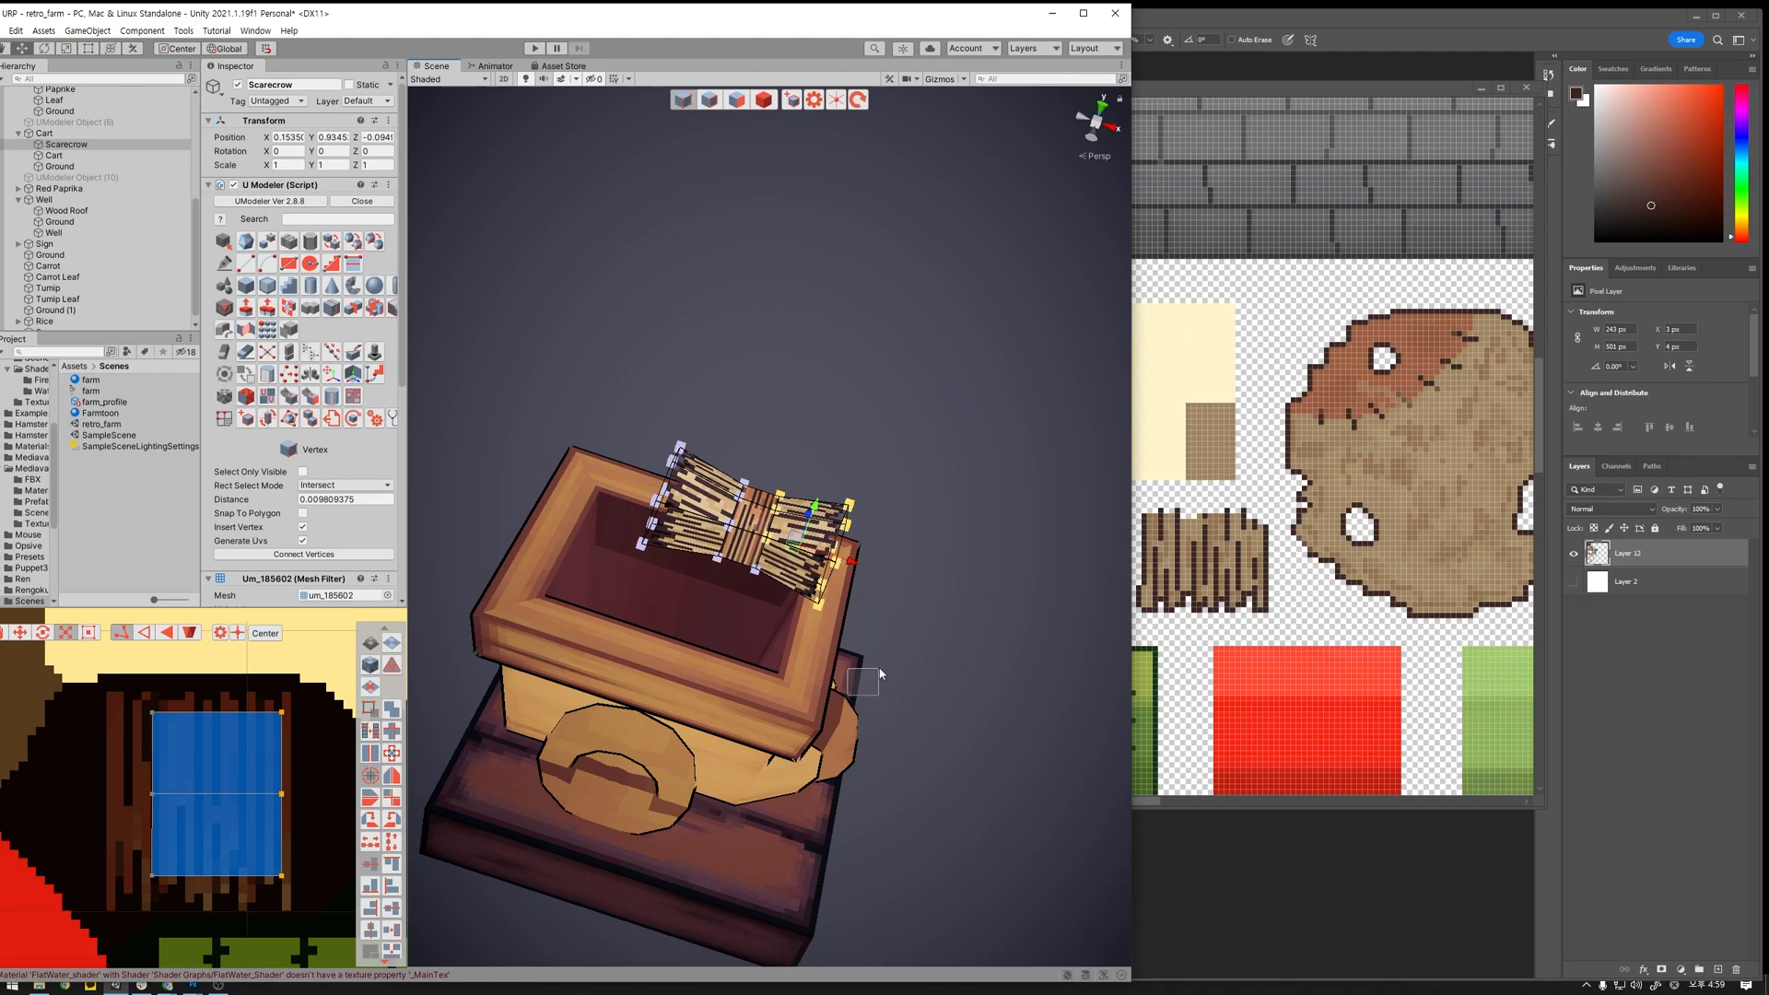
alt+drag(900, 704, 833, 727)
drag(848, 566, 873, 575)
click(886, 599)
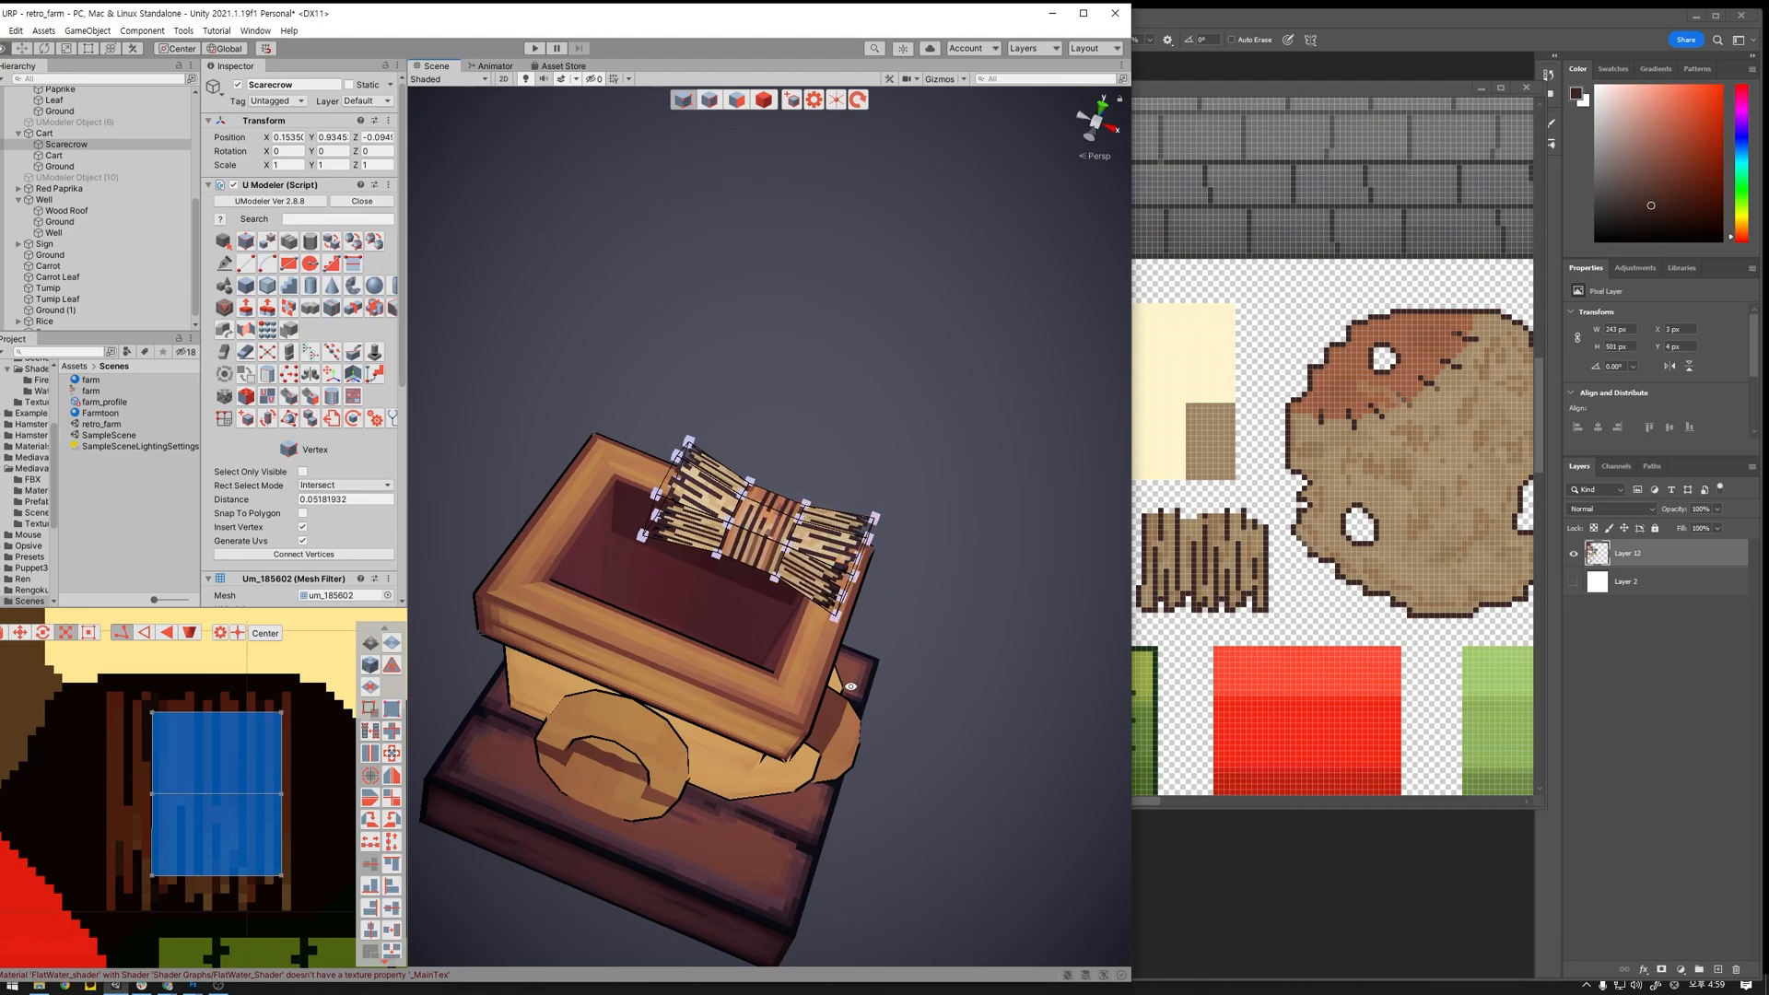
alt+drag(849, 684, 956, 682)
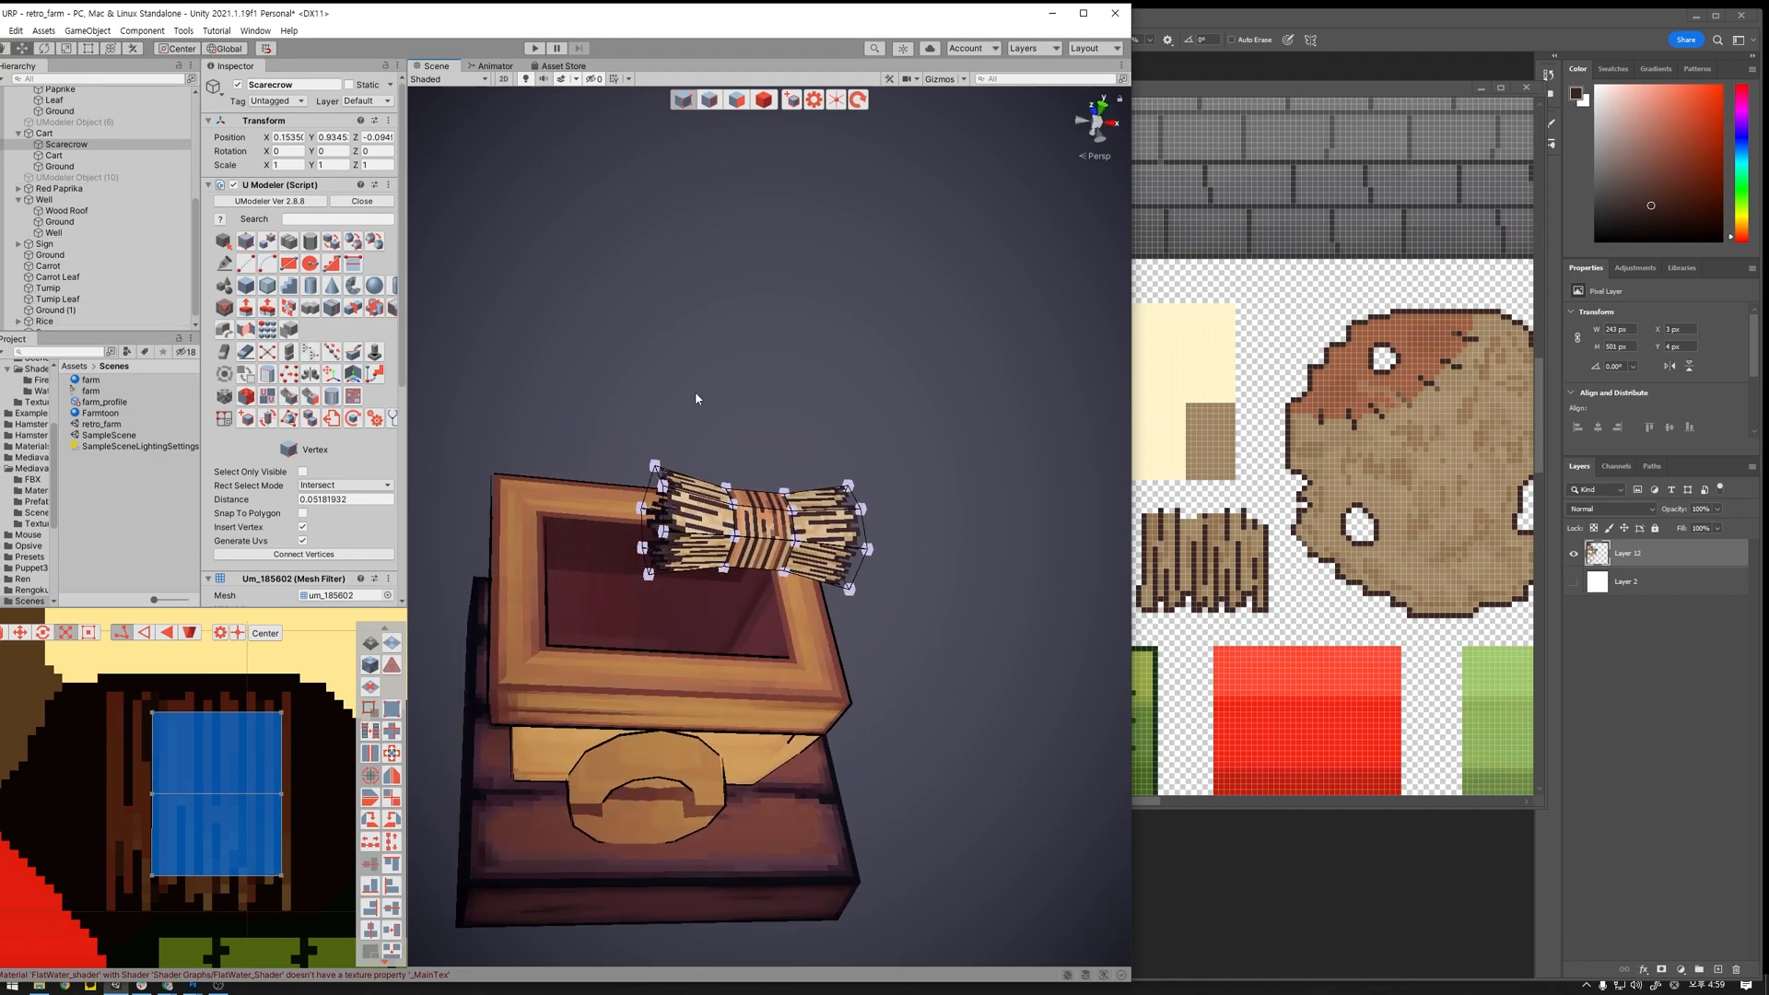
Step: Move the straw bundle into the cart box, duplicate it three times, and arrange the copies inside the box
click(763, 100)
key(ctrl+d)
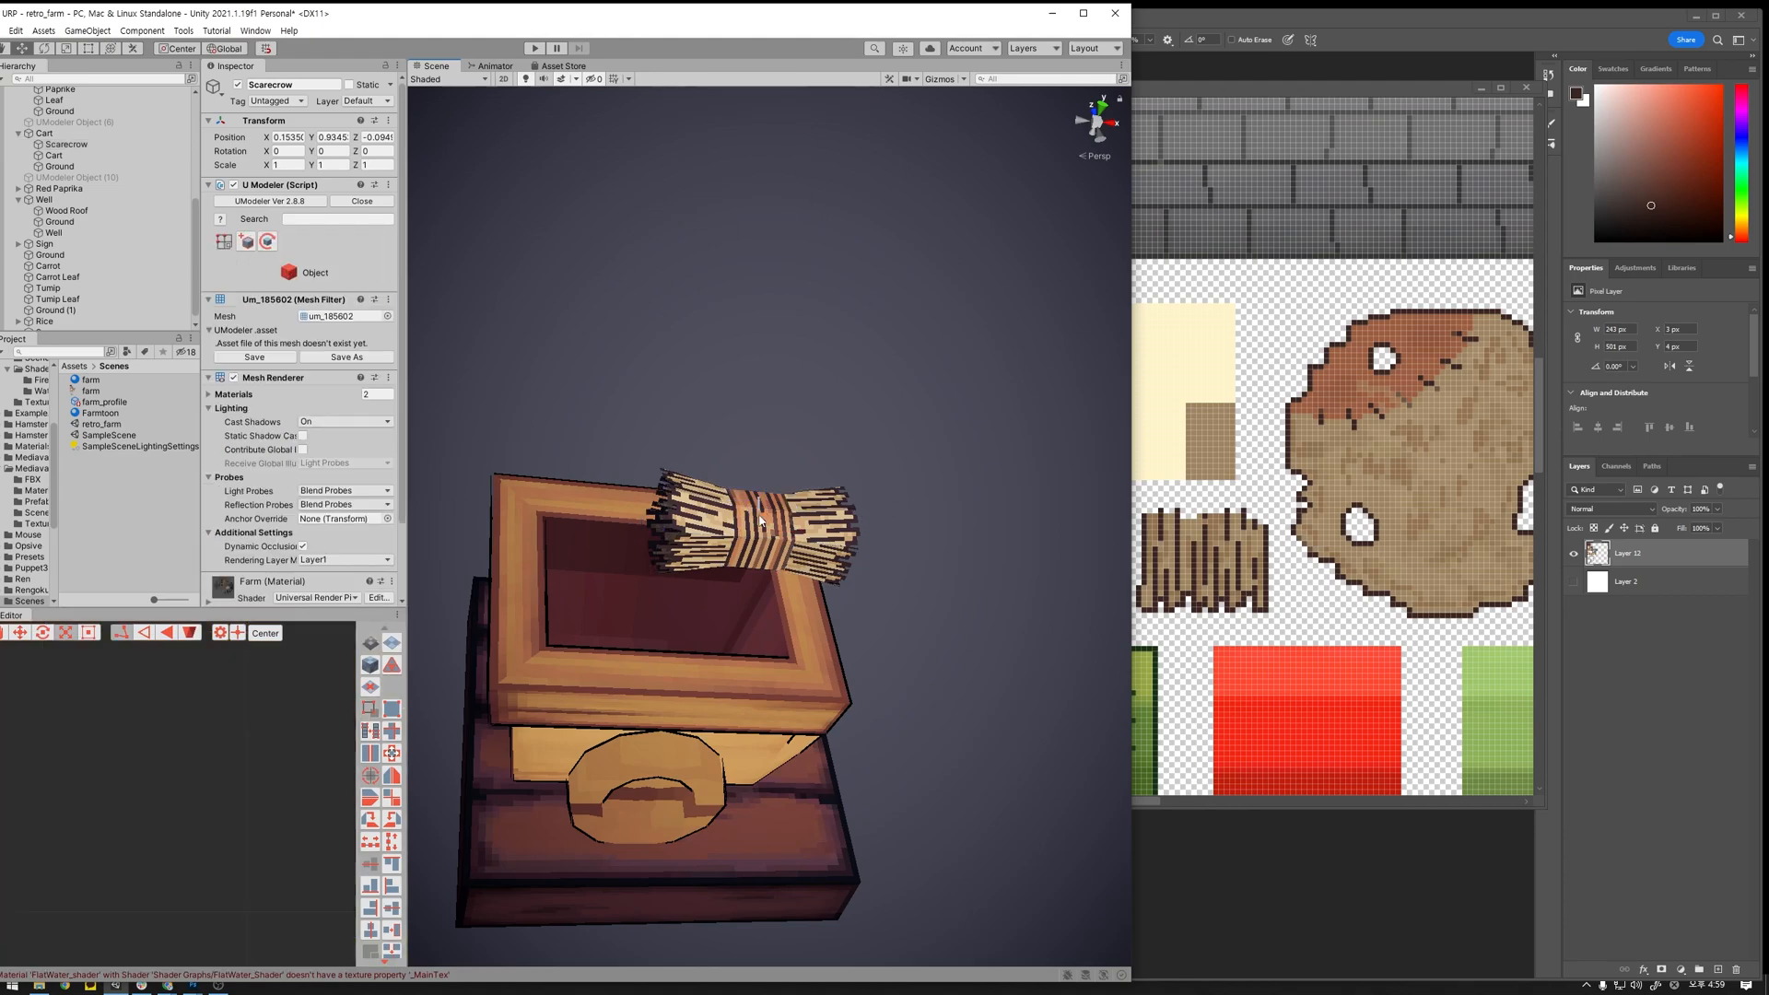
click(91, 145)
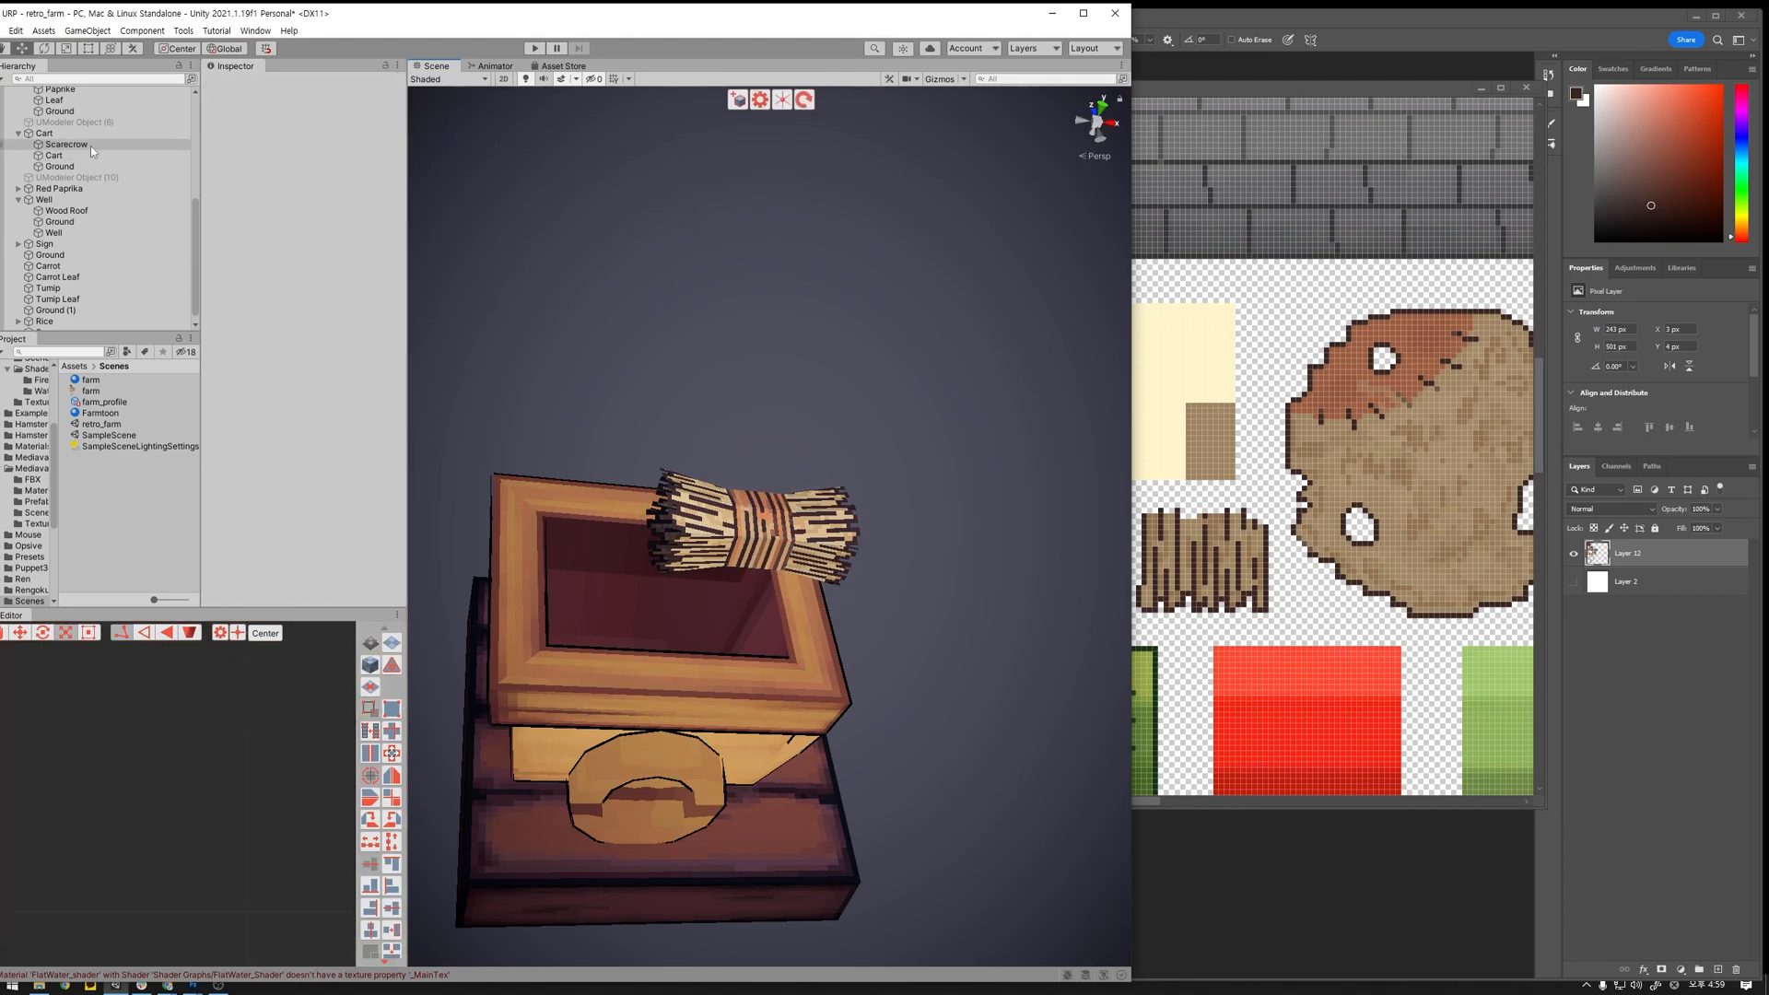
drag(772, 496, 787, 589)
key(e)
key(w)
key(ctrl+d)
key(ctrl+d)
key(ctrl+d)
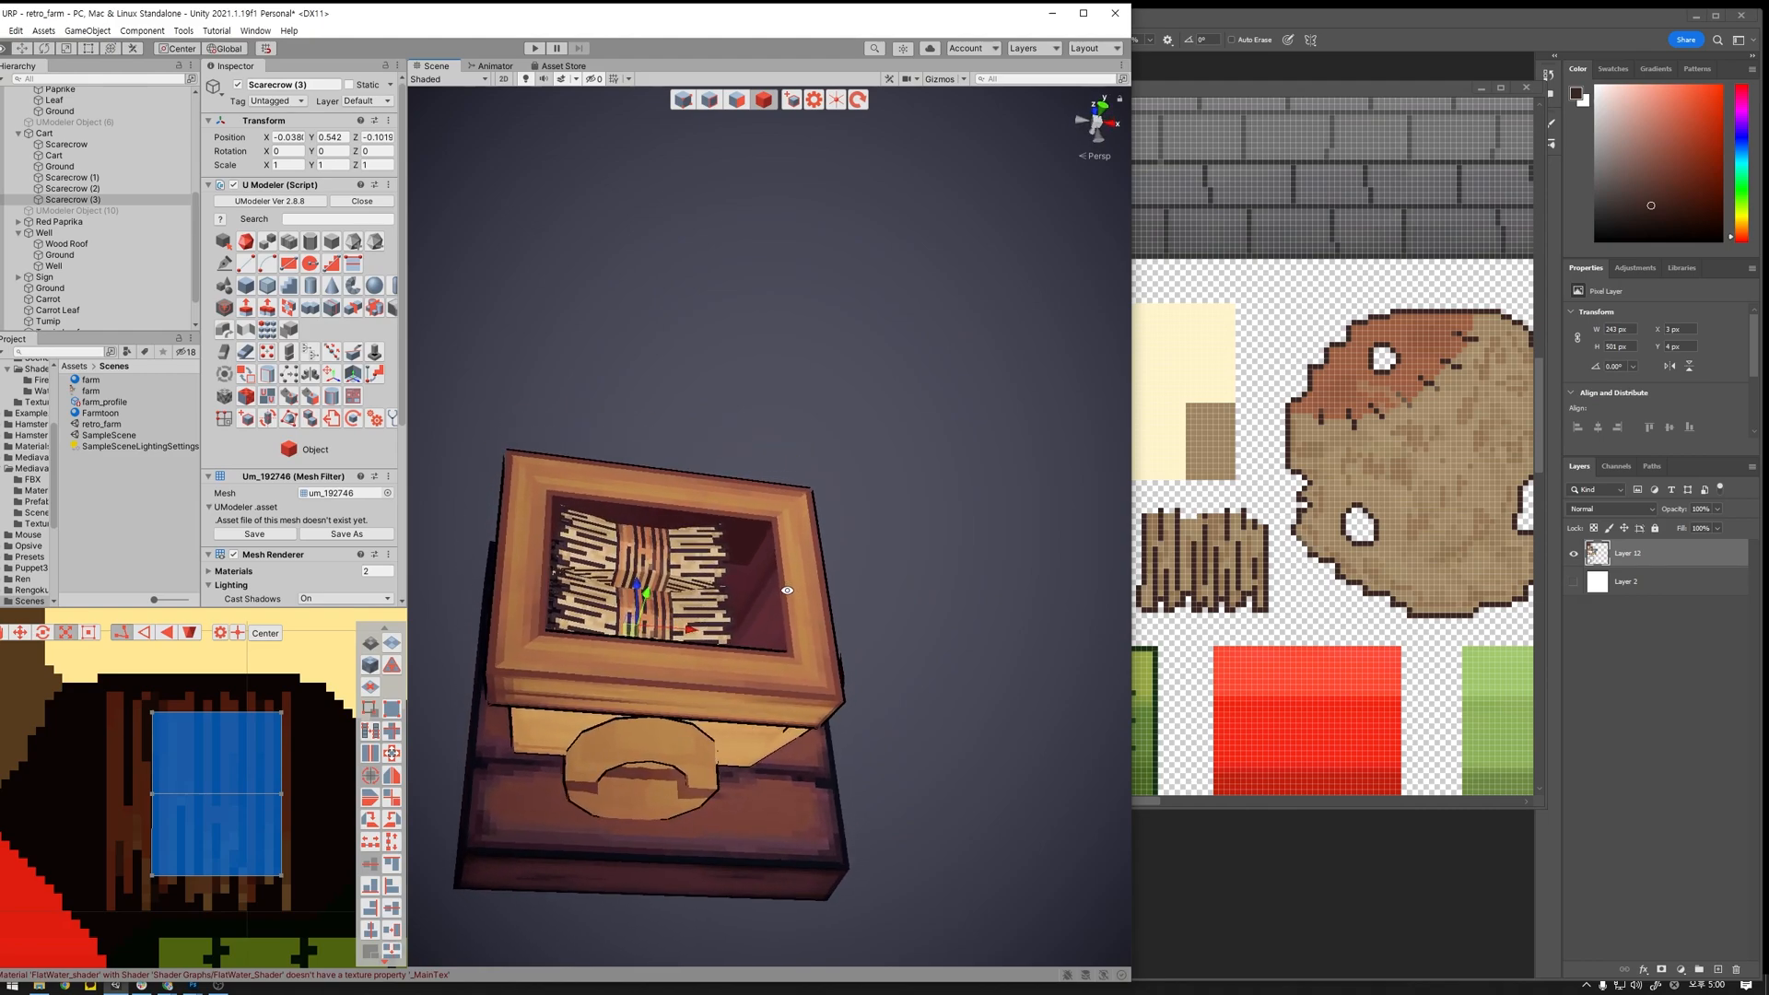
Step: Tilt Scarecrow (2) to about -17.1 degrees around Z and rest it against the rear corner of the cart box
click(690, 551)
key(e)
mouse_move(670, 556)
mouse_down()
mouse_move(654, 527)
mouse_move(670, 542)
mouse_up()
key(w)
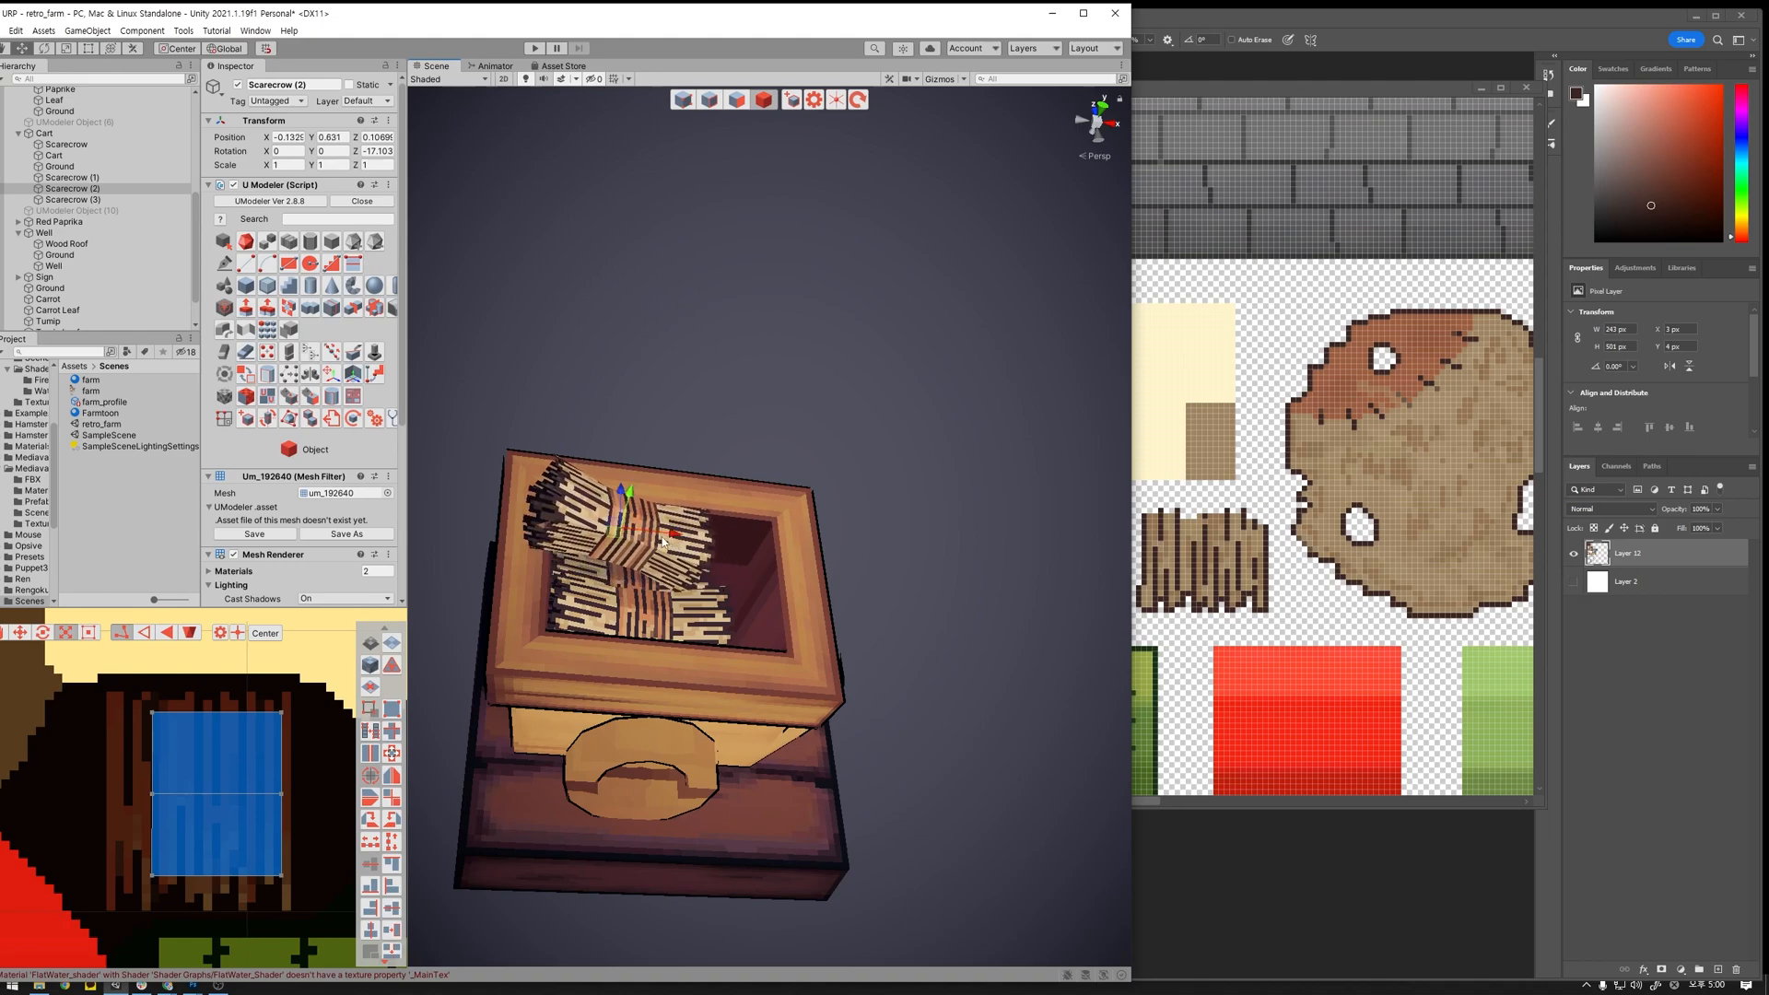
Step: Rotate and reposition the neighbouring straw bundle so it leans beside the tilted one in the cart box
alt+drag(719, 602, 811, 616)
click(659, 559)
key(e)
key(w)
Step: Duplicate the tilted Scarecrow (2) bundle, move the copy to the empty side of the box, and turn it to about -92.6 degrees around Y
click(692, 567)
key(ctrl+d)
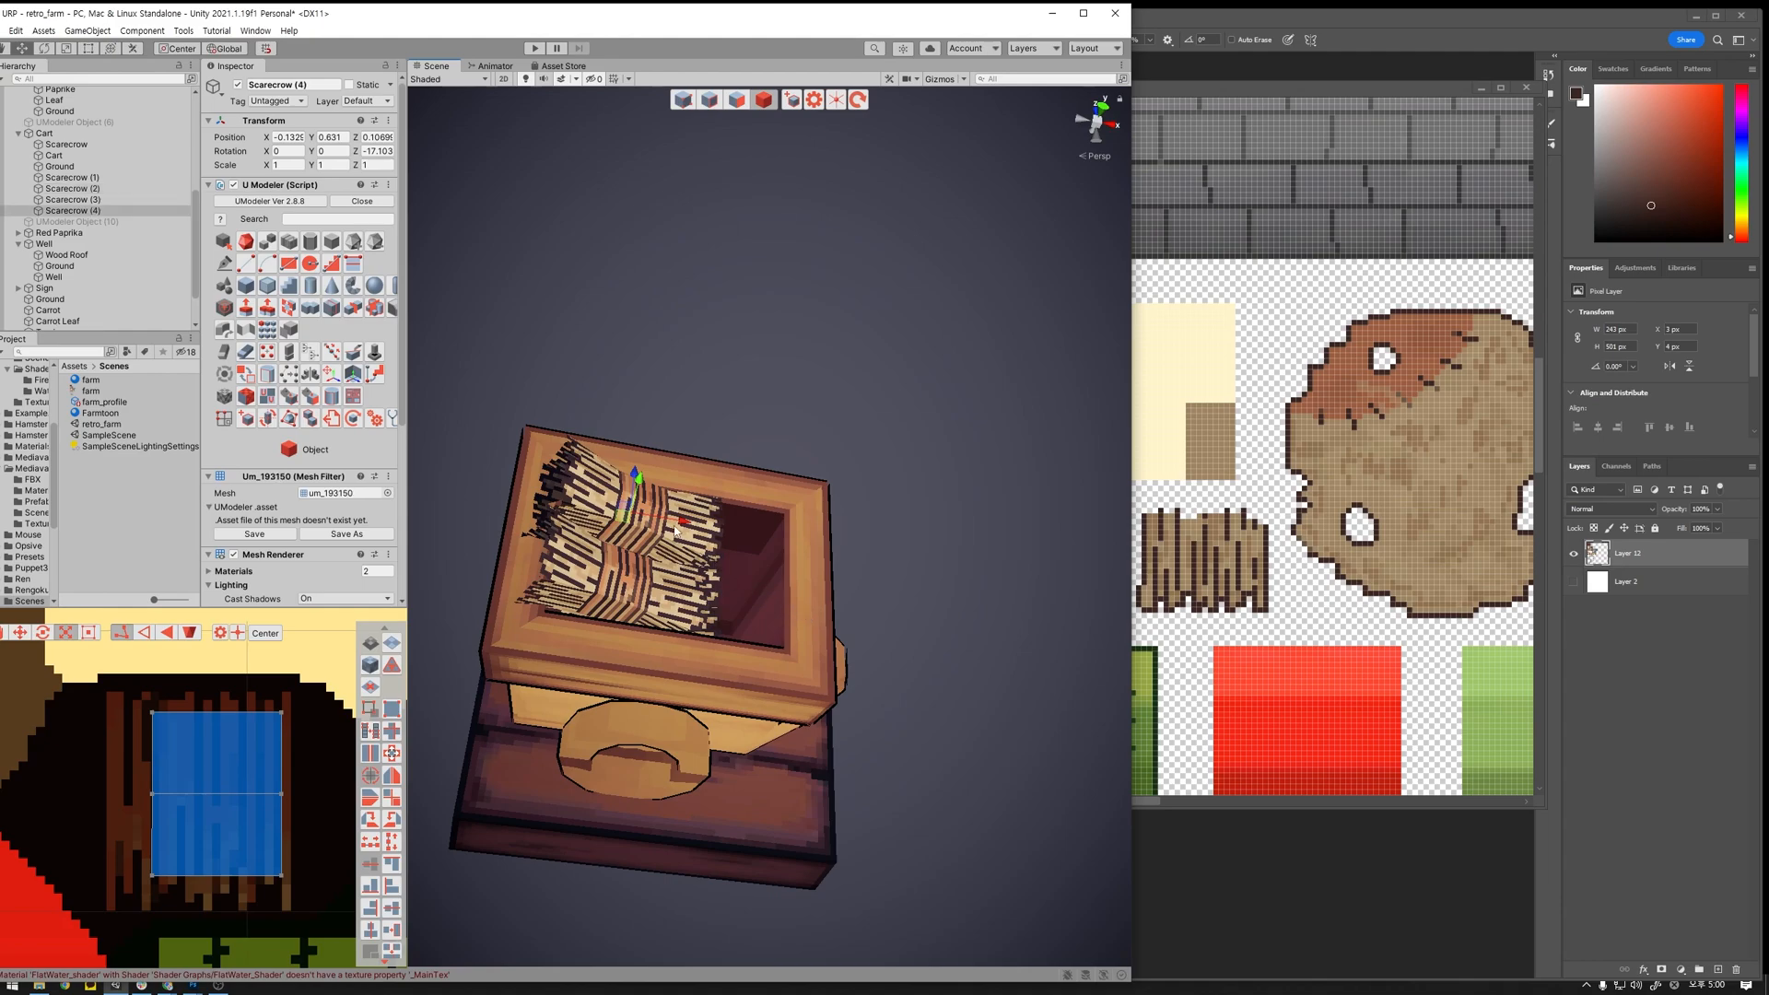
drag(677, 521, 861, 481)
key(e)
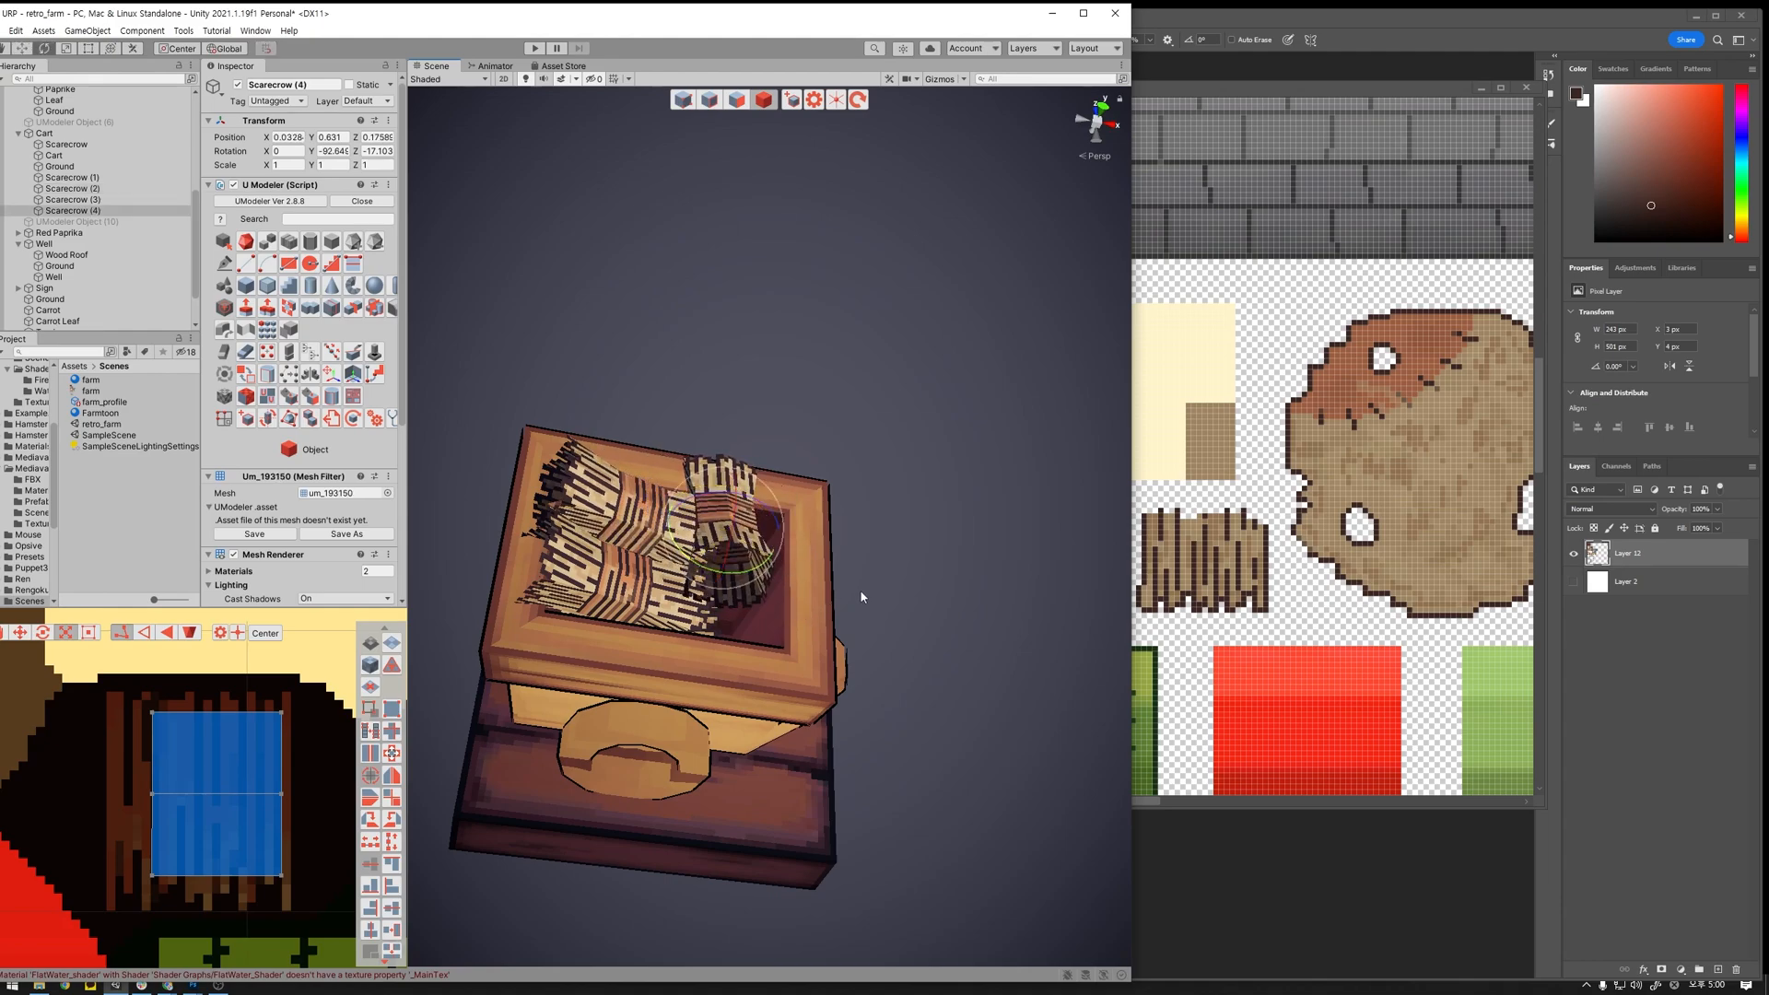
Step: Reposition the turned Scarecrow (4) bundle within the cart box, then duplicate it and tilt the copy
key(w)
drag(735, 511, 644, 502)
key(e)
key(w)
drag(761, 698, 898, 801)
key(ctrl+d)
key(e)
Step: Duplicate a neighbouring bundle as Scarecrow (6), turn it to about -1 degree around Z, and set it at the open end of the pile
click(737, 513)
alt+drag(737, 512, 893, 446)
key(w)
key(ctrl+d)
drag(677, 507, 774, 543)
key(e)
key(w)
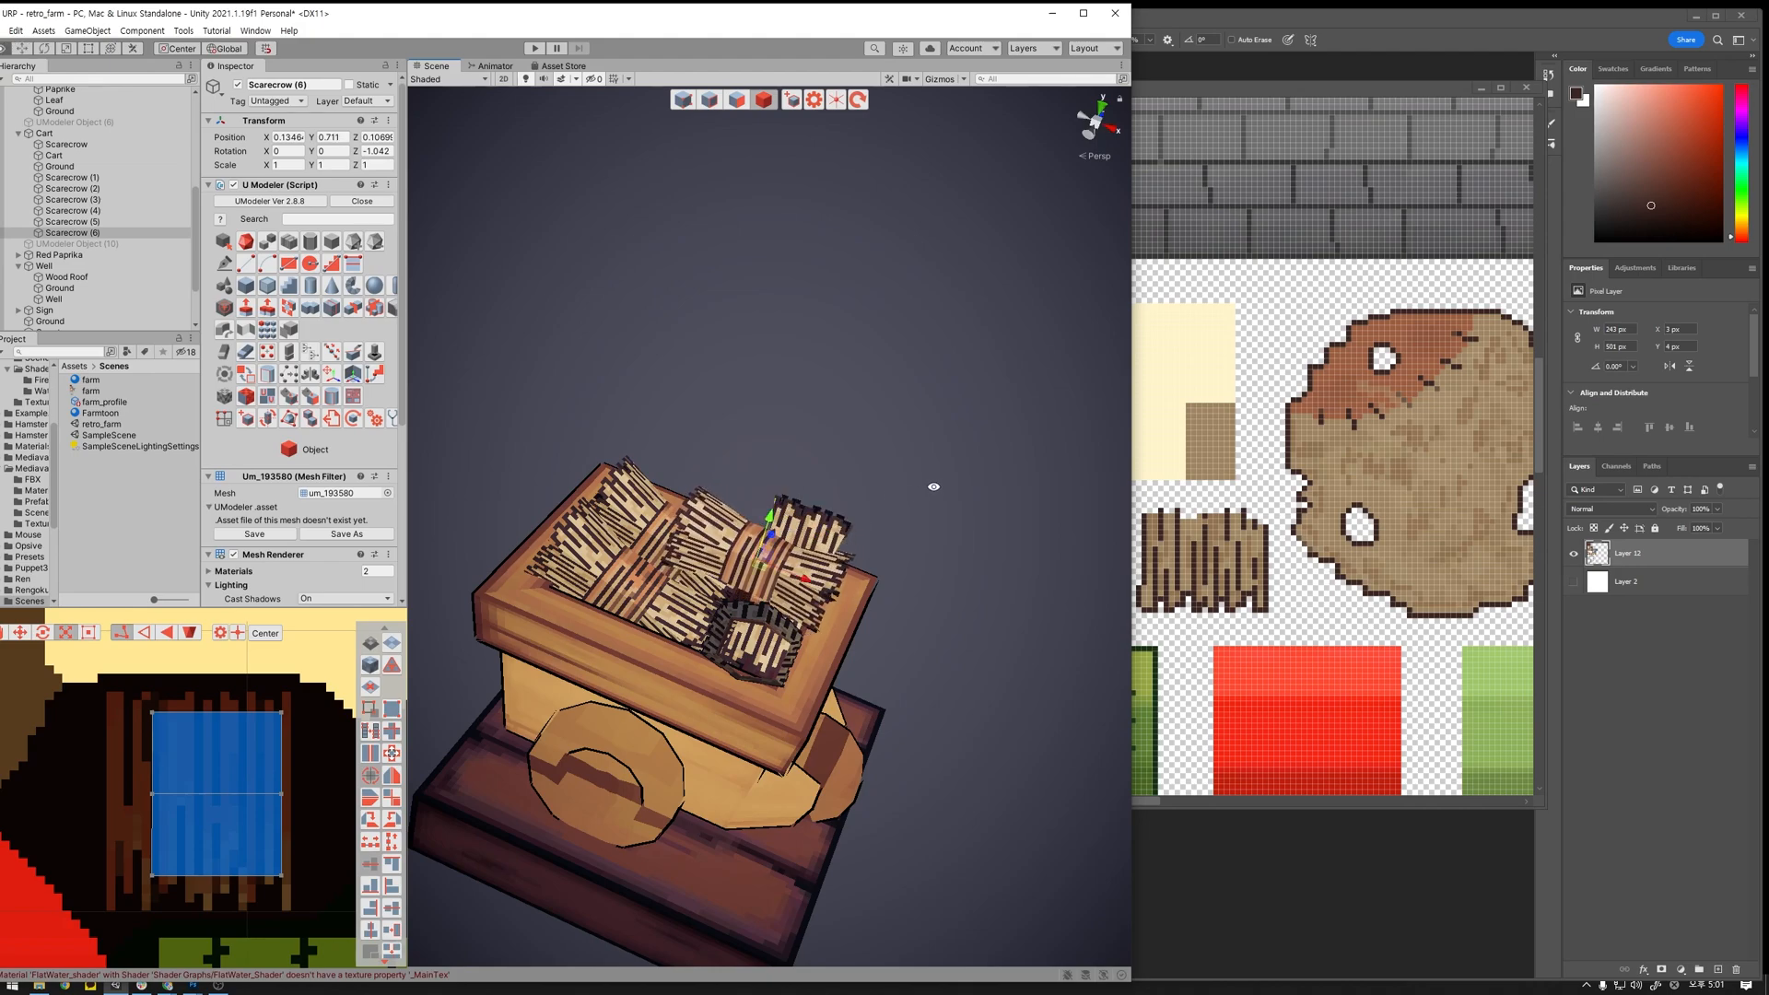
alt+drag(926, 489, 640, 536)
drag(900, 628, 921, 458)
Step: Turn Scarecrow (5) to about 7.7, 0.9 and 12.8 degrees and lay it beside the other bundles in the box
alt+drag(820, 459, 754, 618)
click(793, 606)
key(w)
alt+drag(861, 619, 631, 431)
alt+drag(765, 597, 941, 538)
click(873, 592)
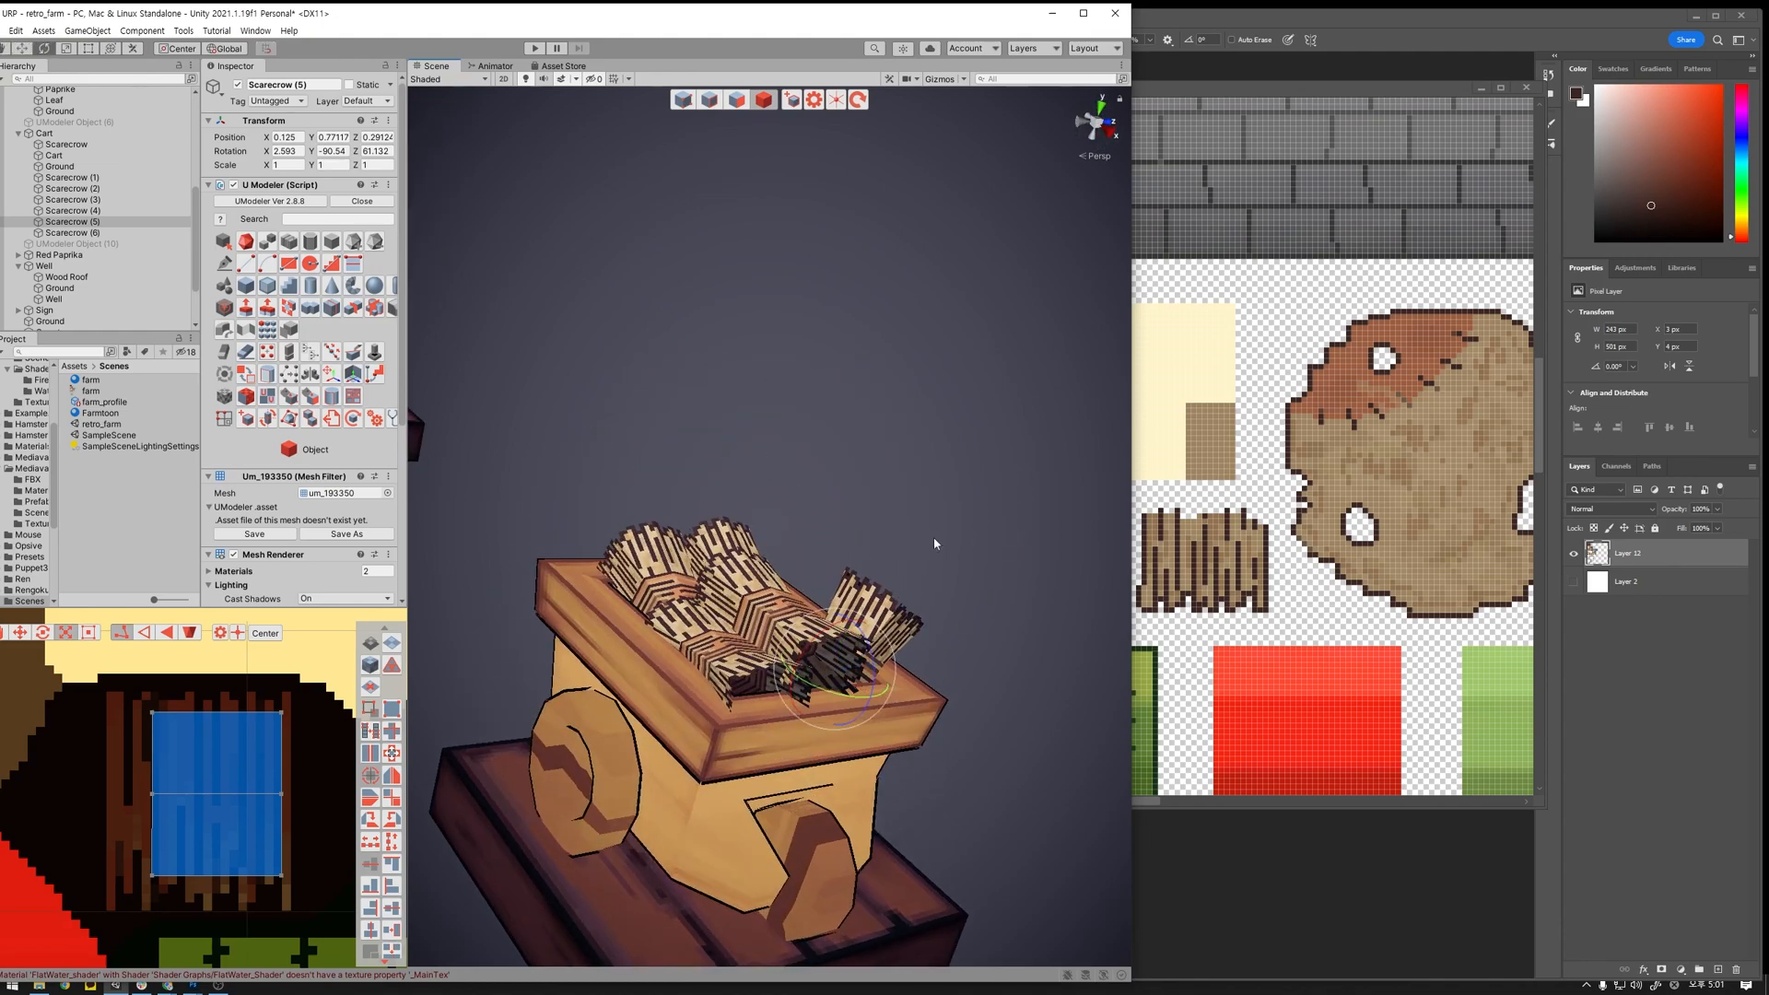
drag(856, 654, 759, 689)
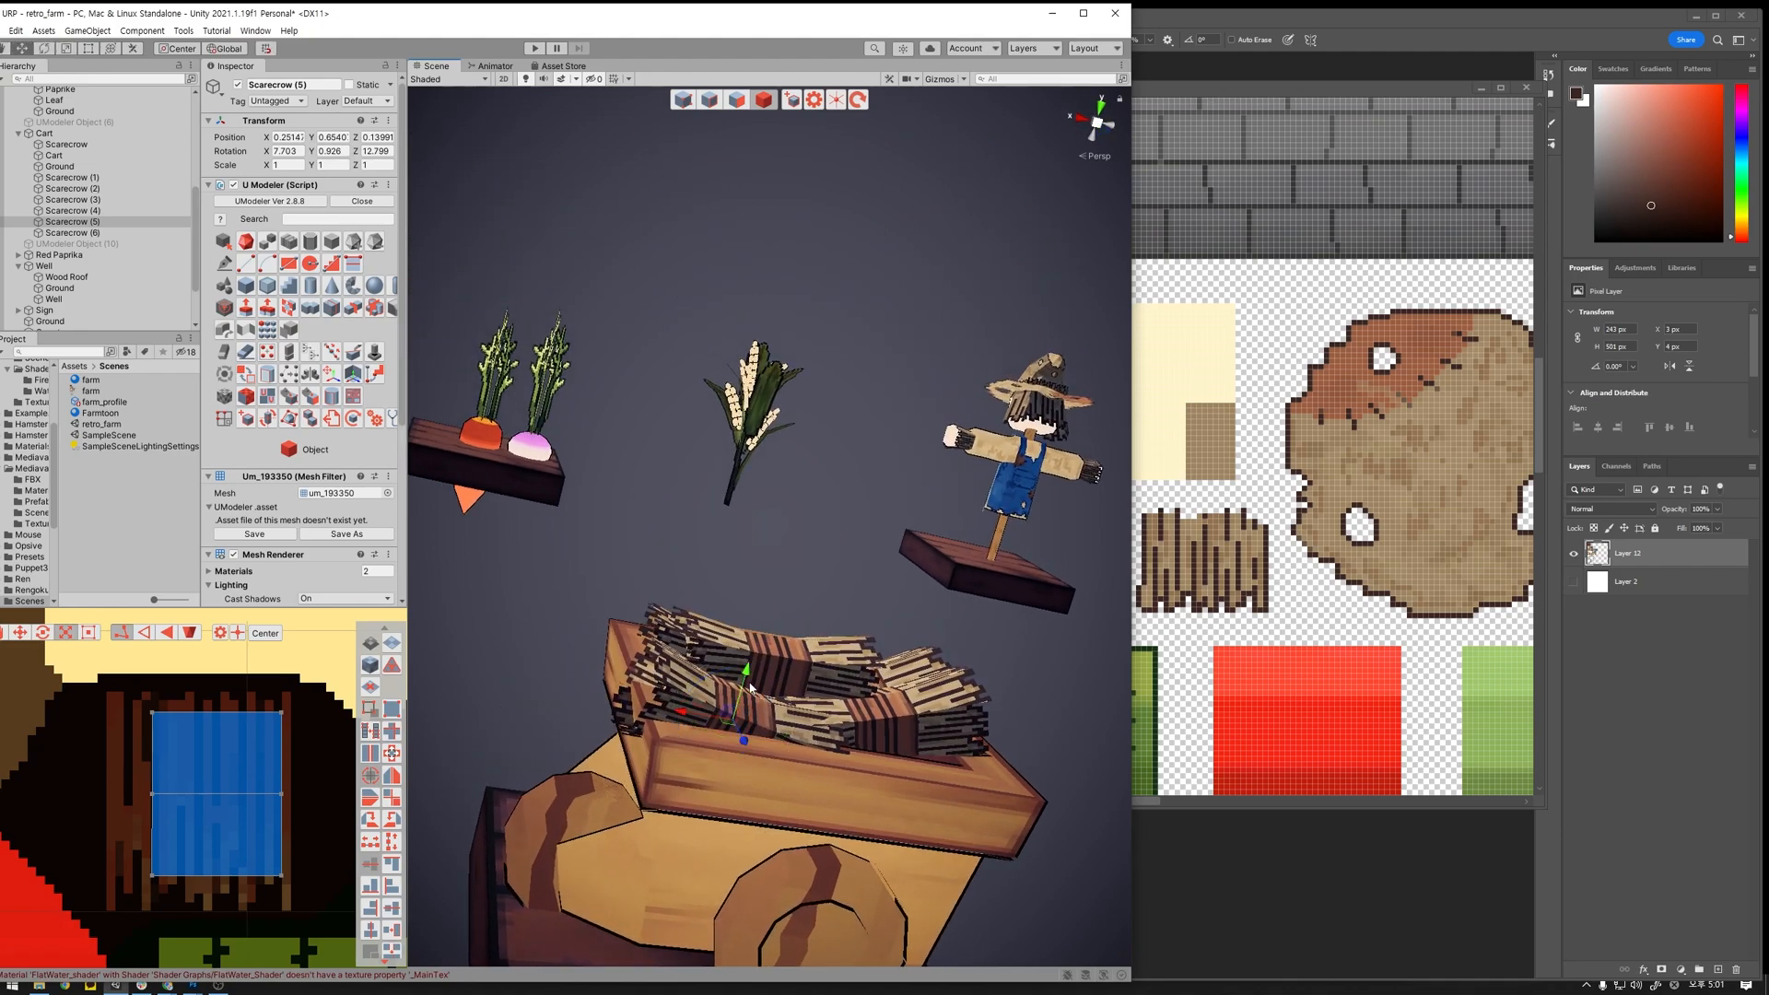
Step: Shift Scarecrow (5) inward on the pile and level it to about 6.2 degrees around Z
drag(746, 680, 627, 709)
key(w)
scroll(737, 673, down, 3)
alt+drag(811, 658, 773, 623)
middle_drag(773, 623, 789, 638)
alt+drag(789, 638, 881, 711)
middle_drag(880, 711, 816, 689)
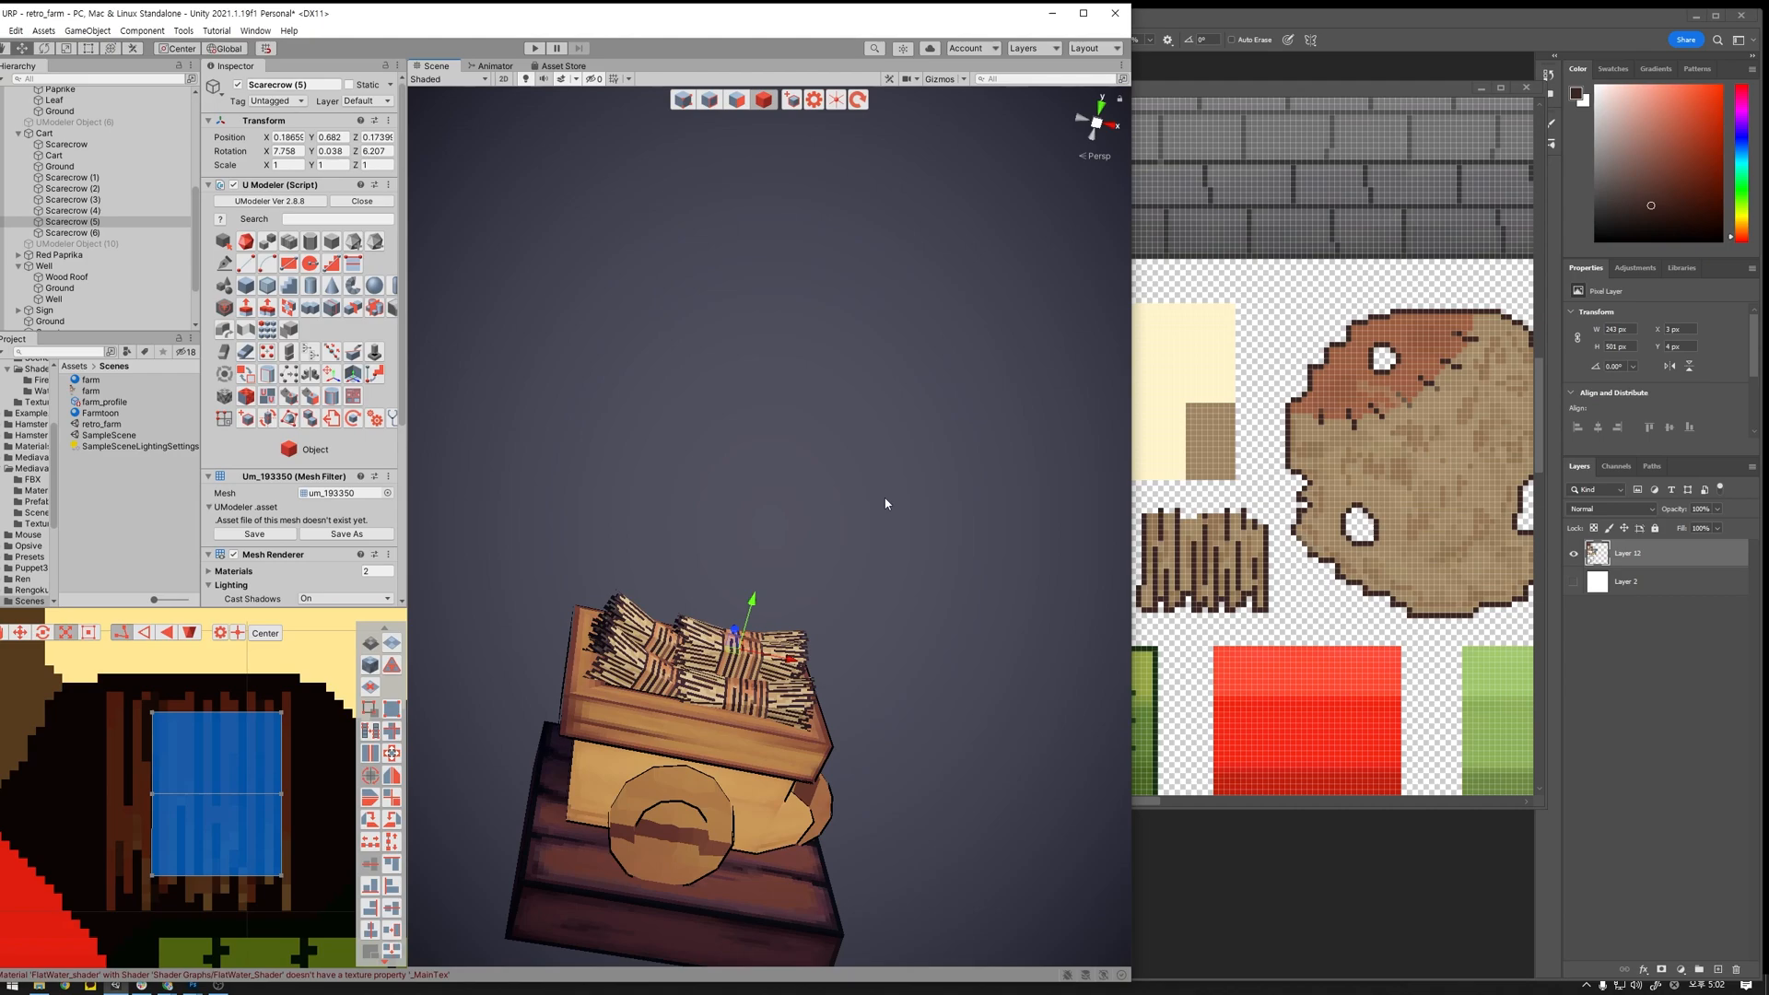
Step: Duplicate Scarecrow (5), shrink the copy to about 0.906 scale, and stand it beside the cart wheel at about -22, 80 and 103 degrees
key(ctrl+d)
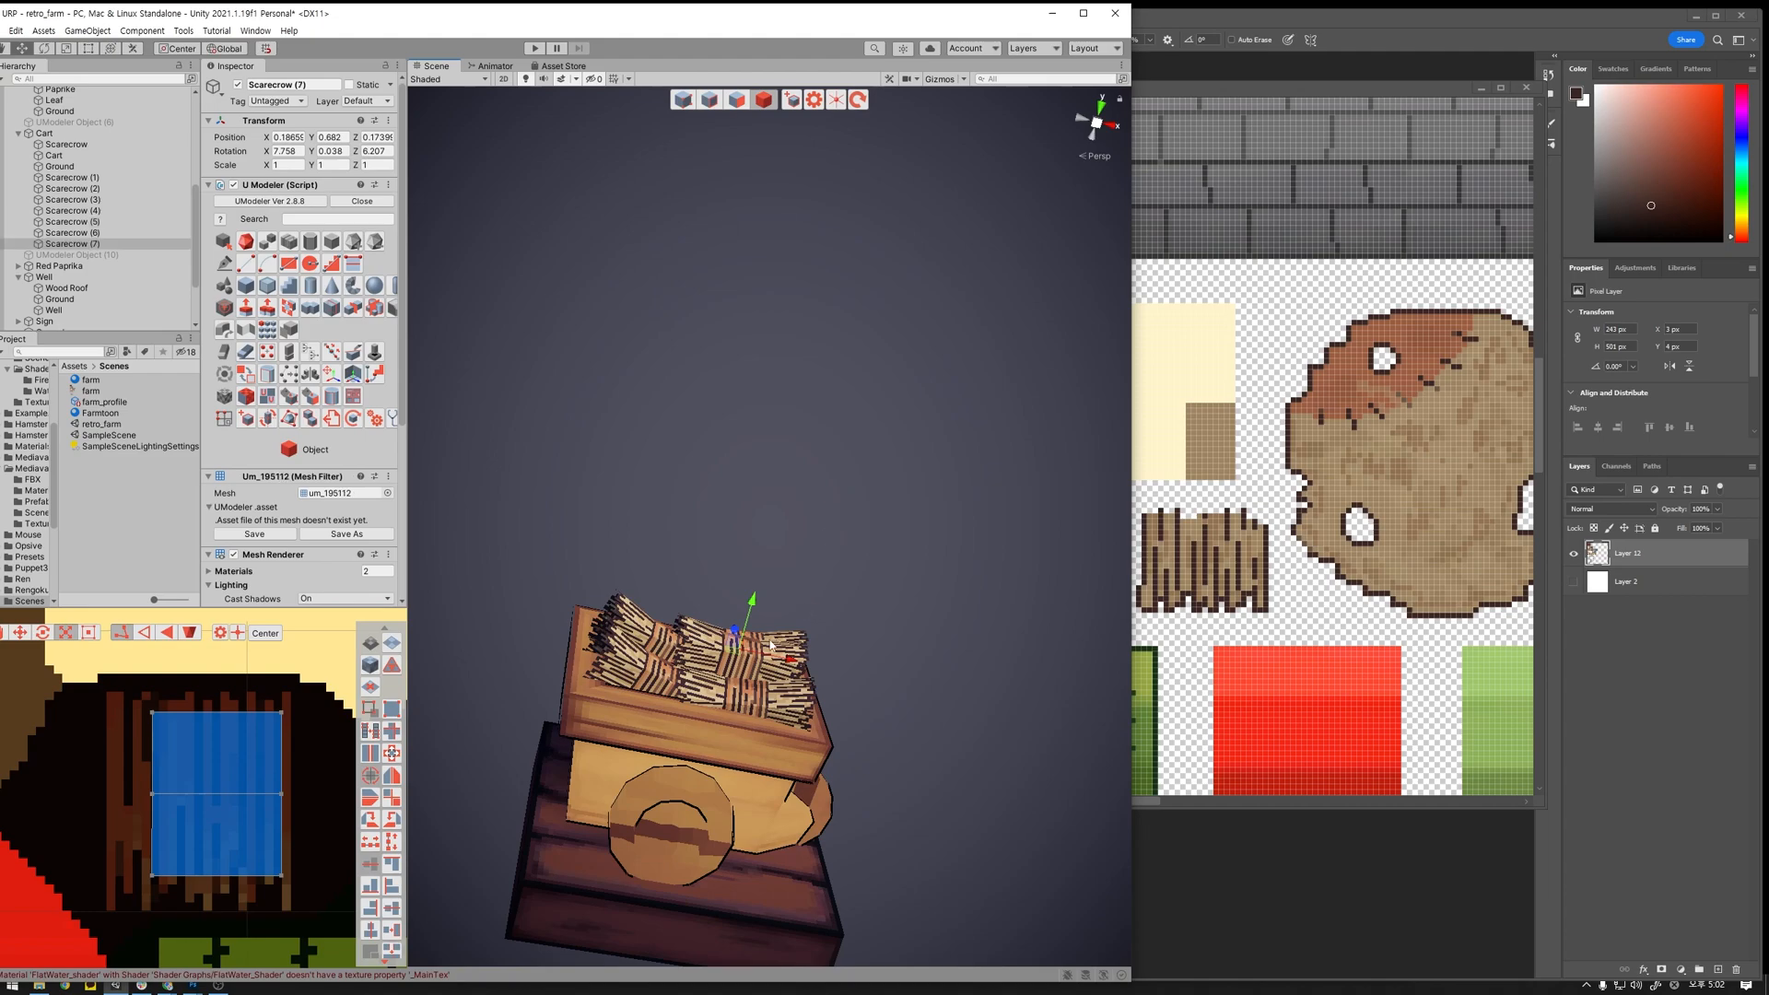
drag(737, 632, 707, 836)
key(e)
drag(798, 804, 794, 841)
key(w)
drag(762, 759, 615, 851)
key(e)
click(654, 832)
key(ctrl+z)
key(e)
drag(740, 827, 667, 841)
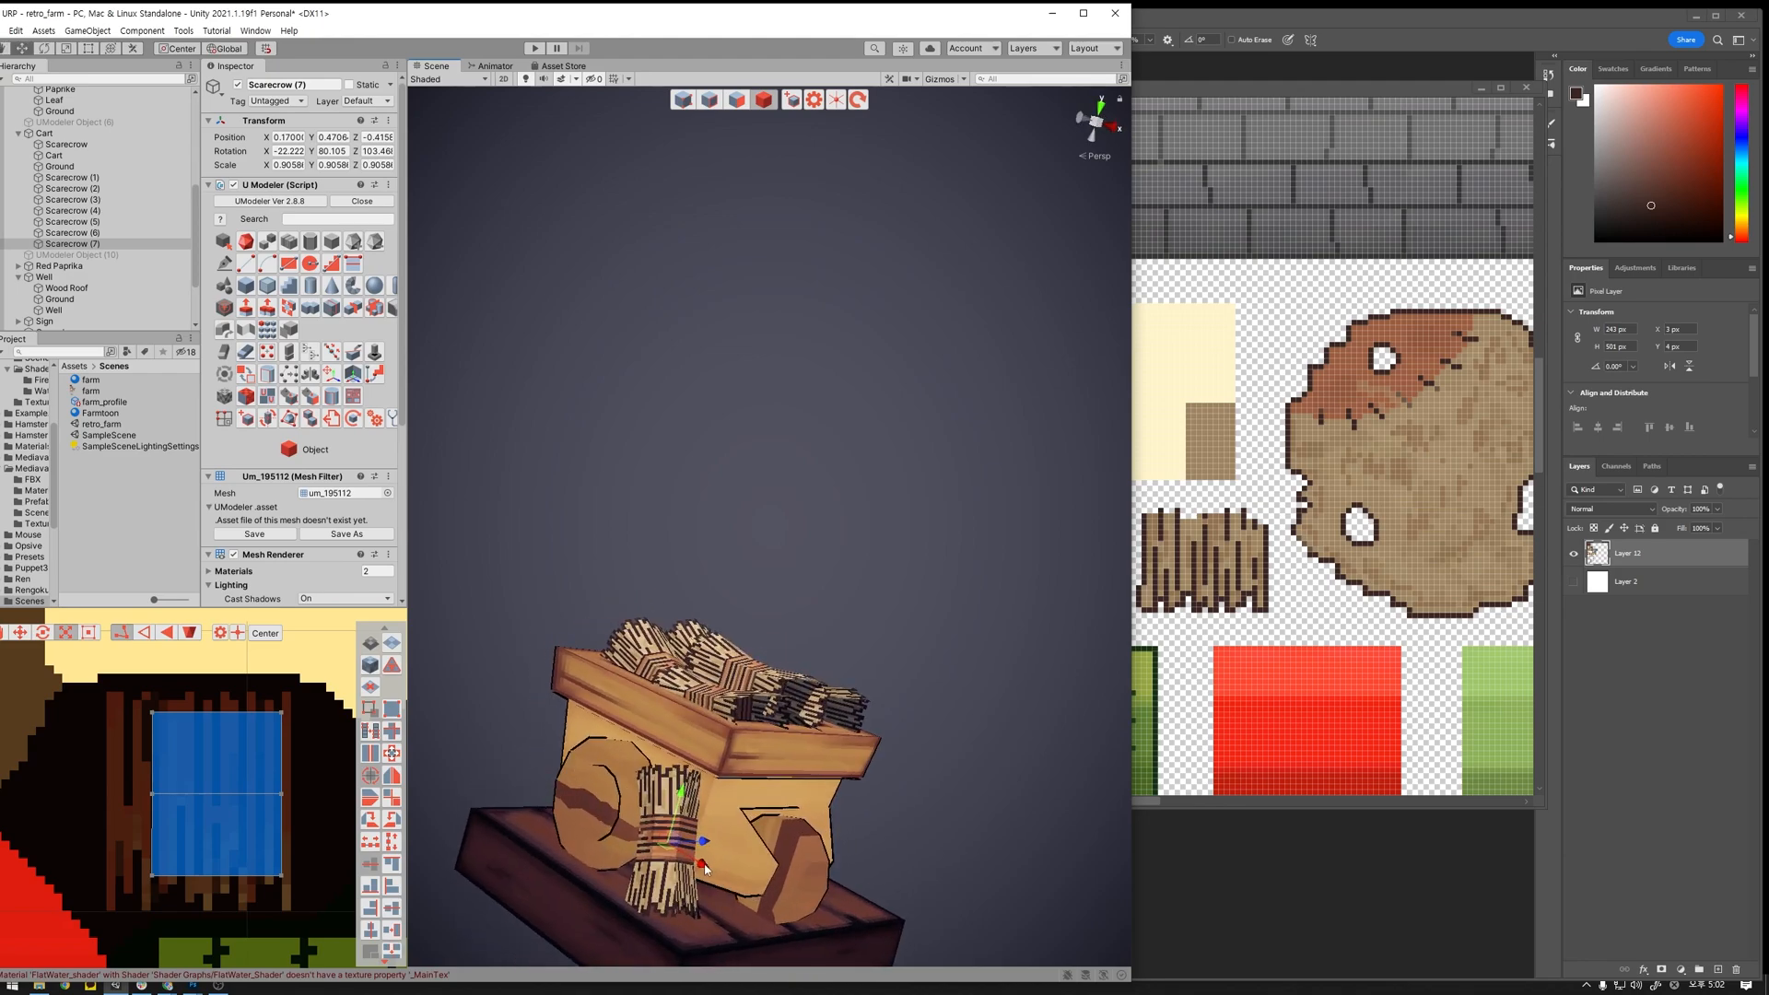
Step: Duplicate the upright bundle beside the wheel and offset the copy so the two lean together against the cart
key(ctrl+d)
drag(702, 864, 681, 728)
key(e)
key(w)
Step: Duplicate Scarecrow (3) and place the copy on the ground behind the cart, turned to about -28, 84 and 7 degrees
click(685, 700)
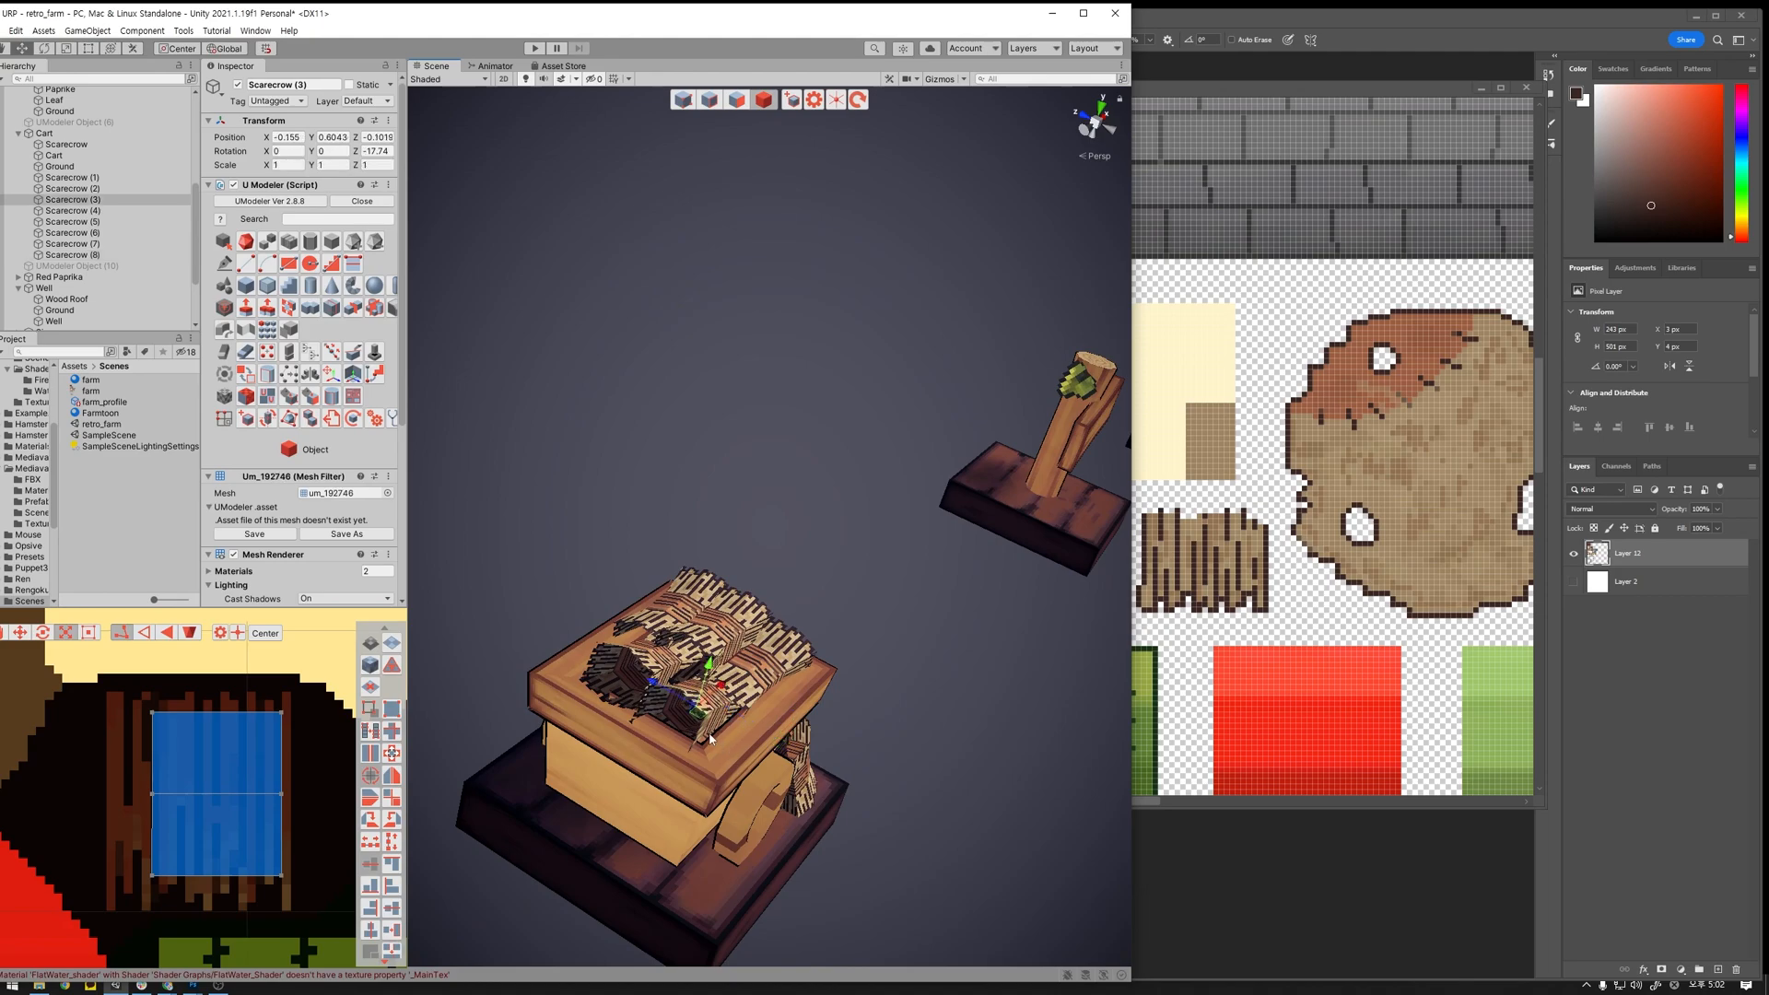
key(ctrl+d)
drag(714, 740, 553, 794)
key(w)
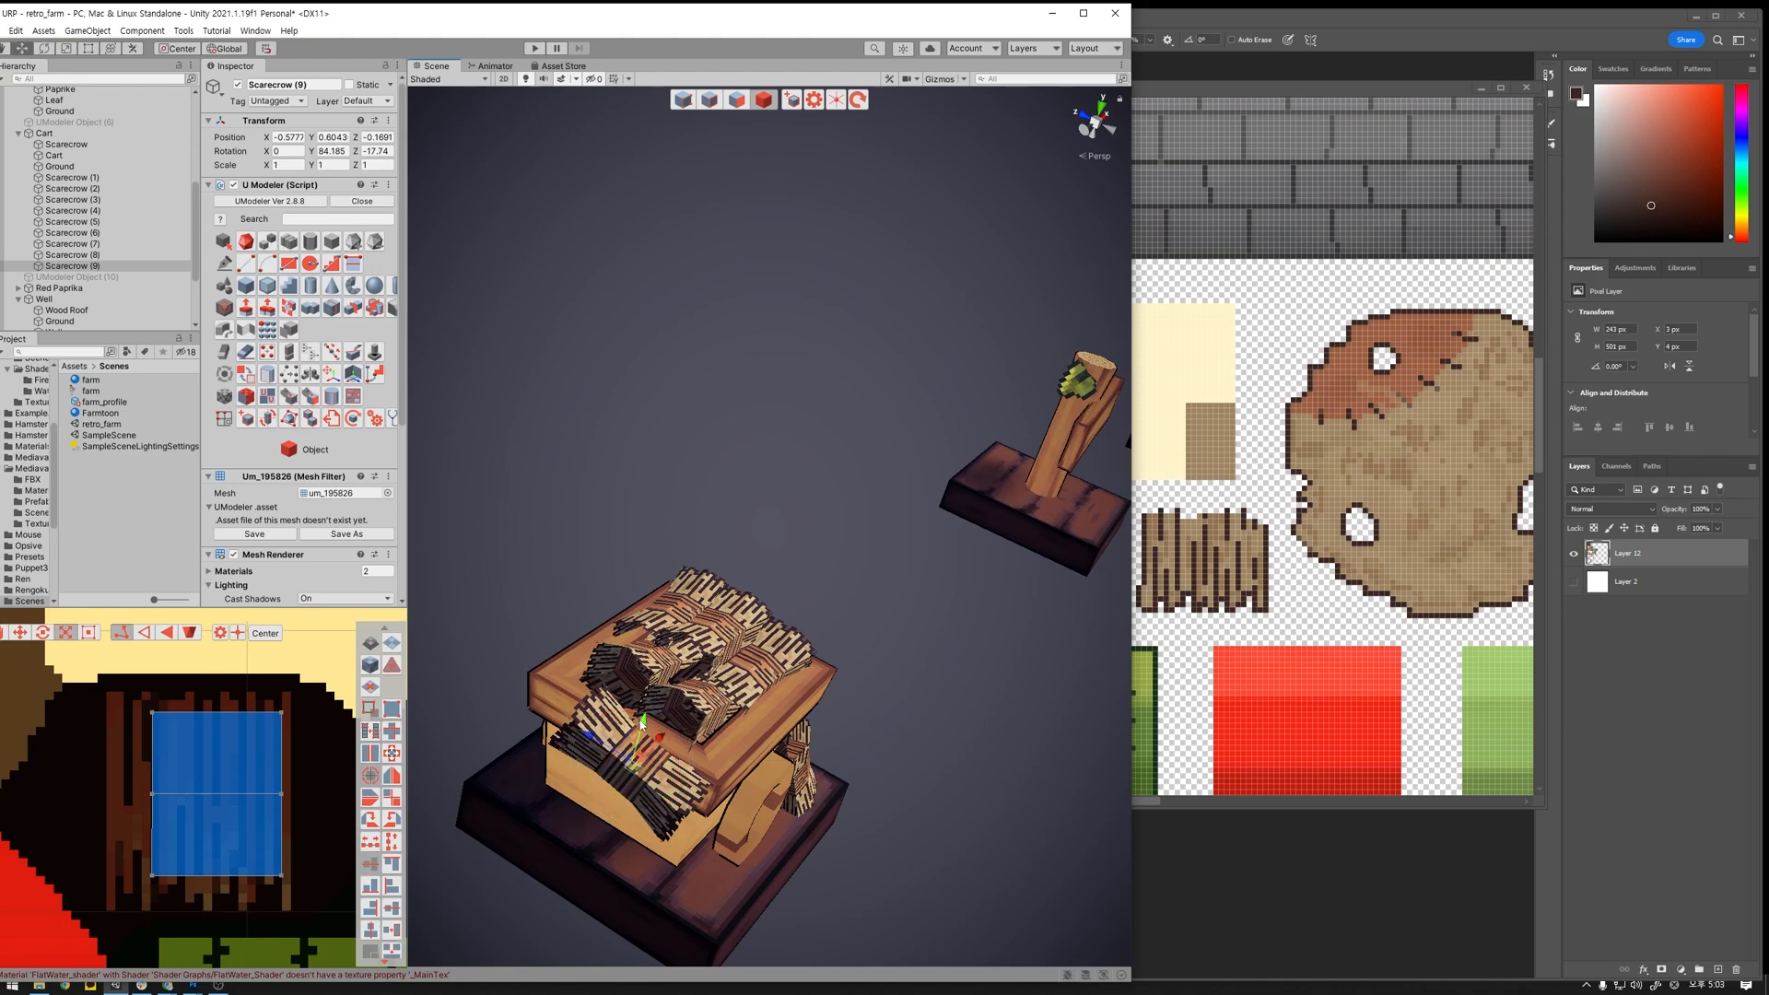
drag(639, 735, 709, 691)
drag(647, 749, 588, 853)
key(e)
key(w)
alt+drag(740, 847, 580, 955)
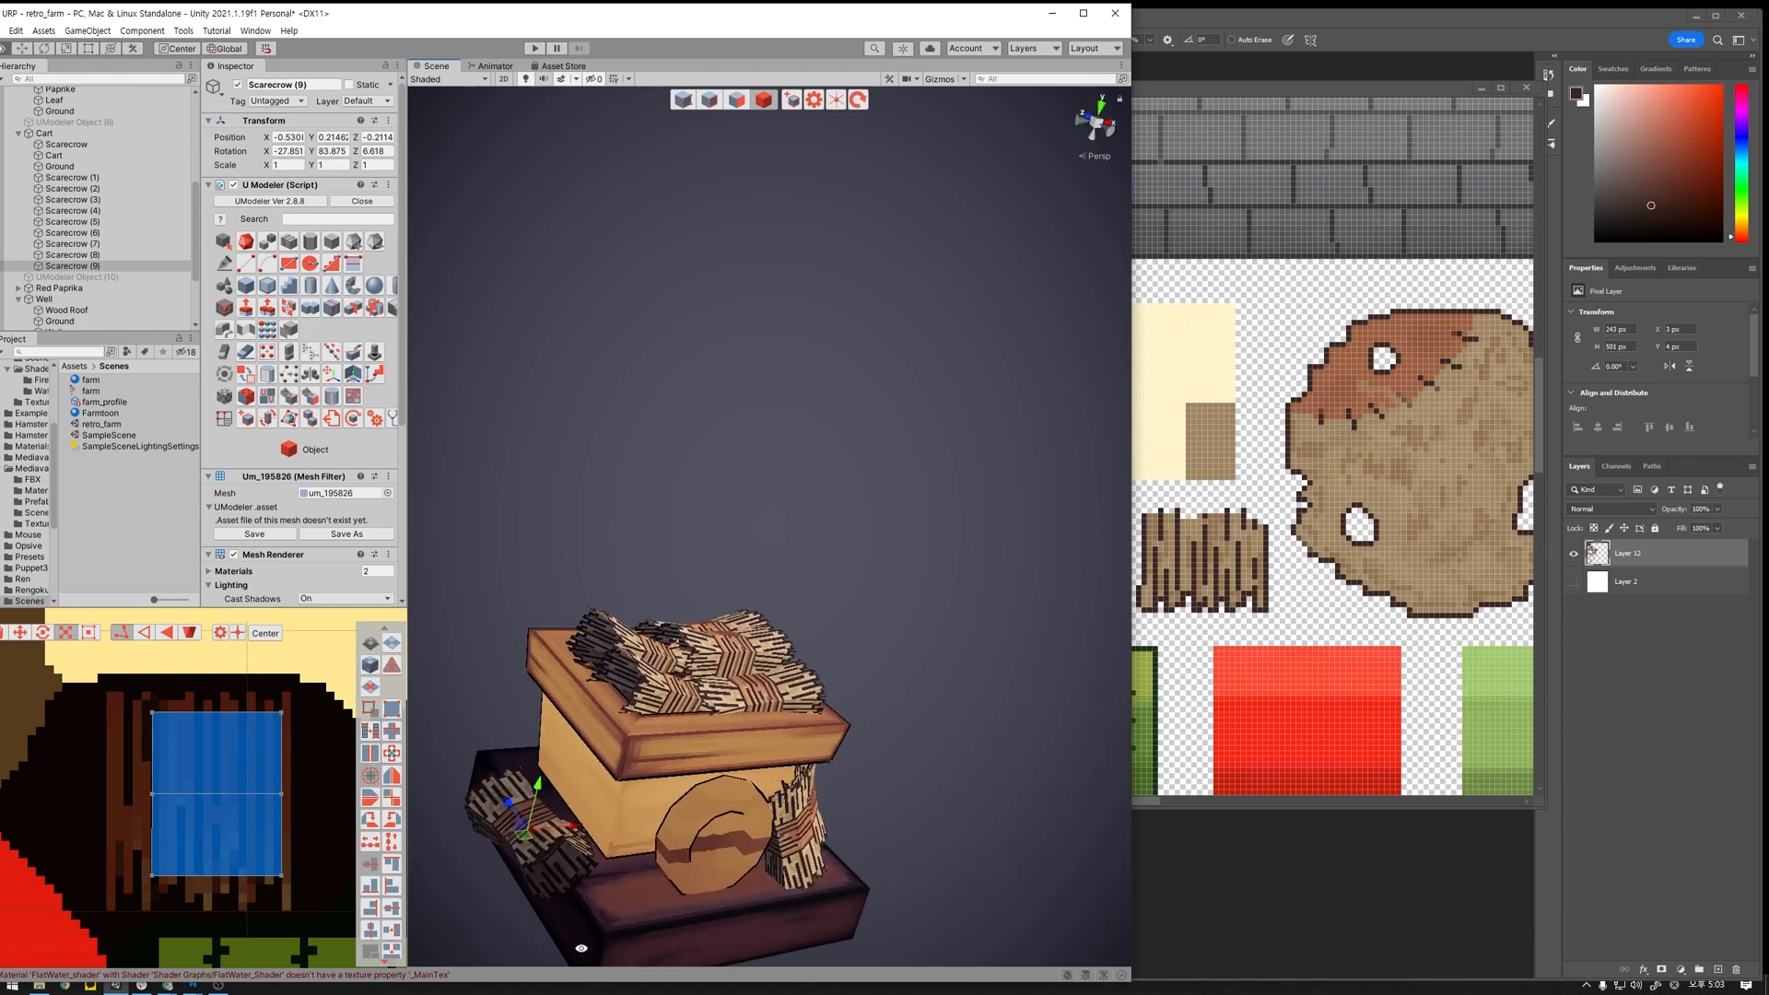
Step: Duplicate the bundle behind the cart and stack the copy above it at about 3.6, 84.6 and 3.4 degrees
drag(574, 829, 568, 741)
key(ctrl+d)
key(e)
key(w)
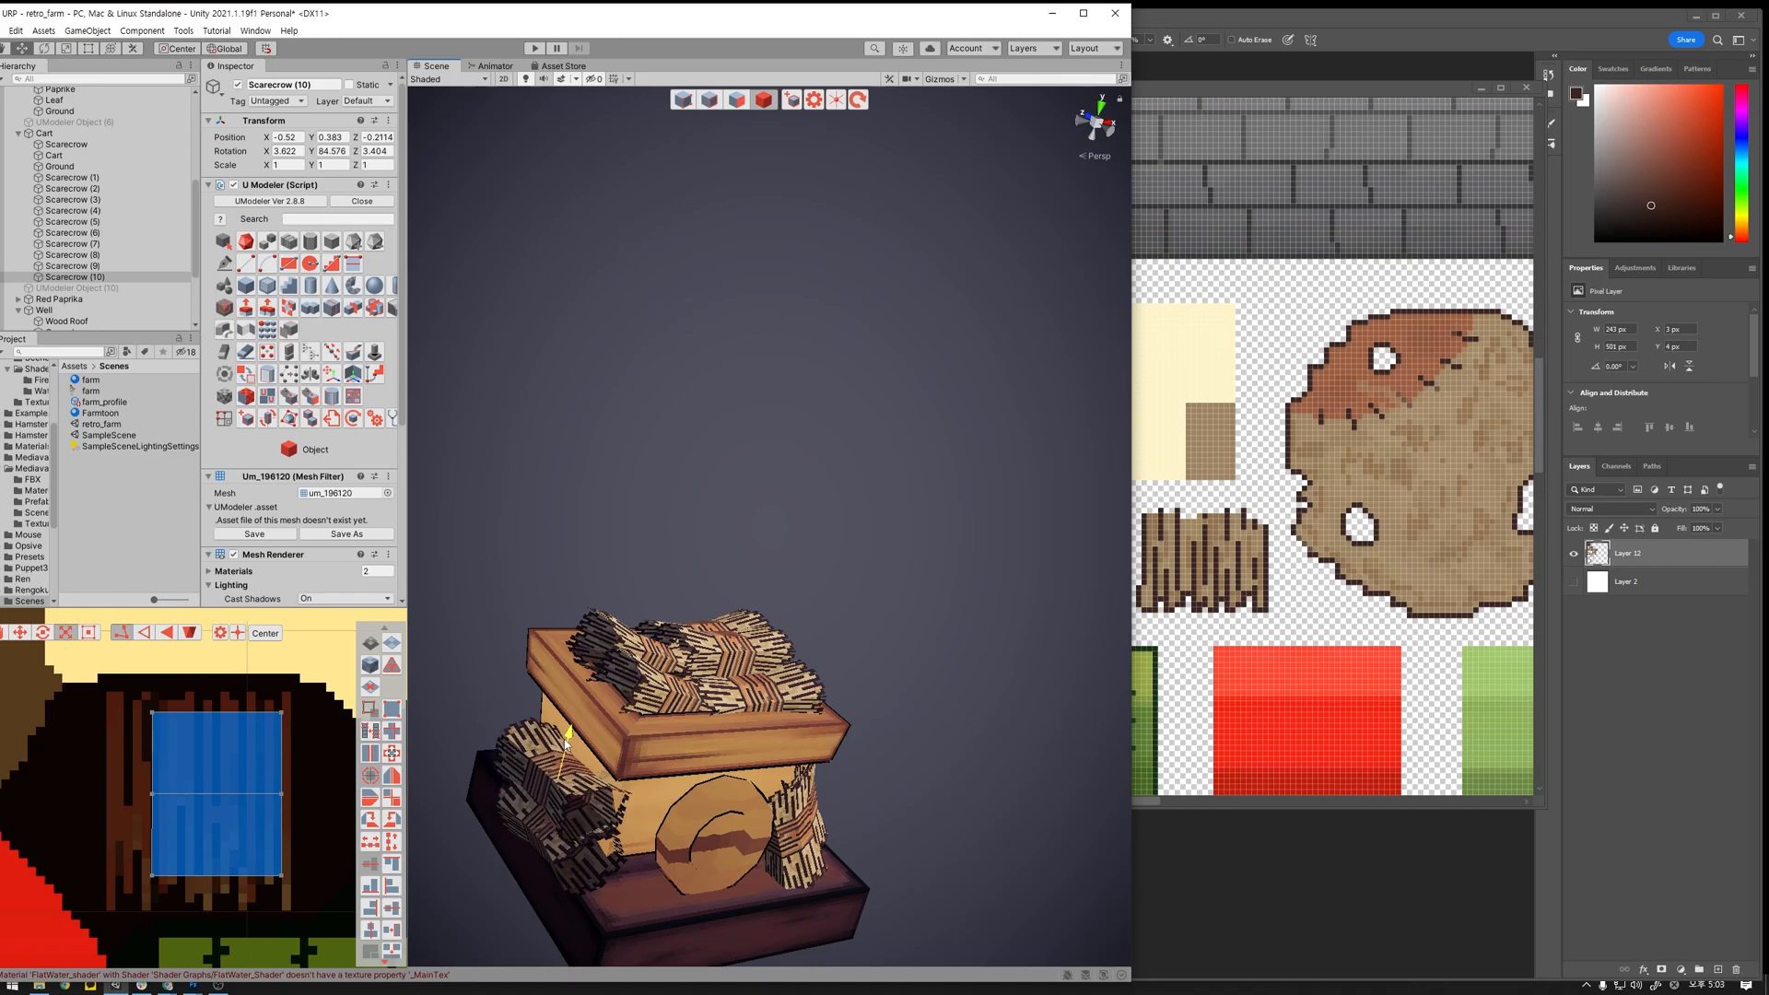
Step: Adjust the loose straw bundles around the cart and add one more copy to them
alt+drag(563, 843, 617, 789)
click(600, 894)
click(627, 786)
key(e)
alt+drag(618, 789, 882, 711)
click(853, 818)
Step: Select all polygons of the Cart mesh and shift them slightly along the cart's length
click(757, 745)
alt+drag(757, 745, 821, 835)
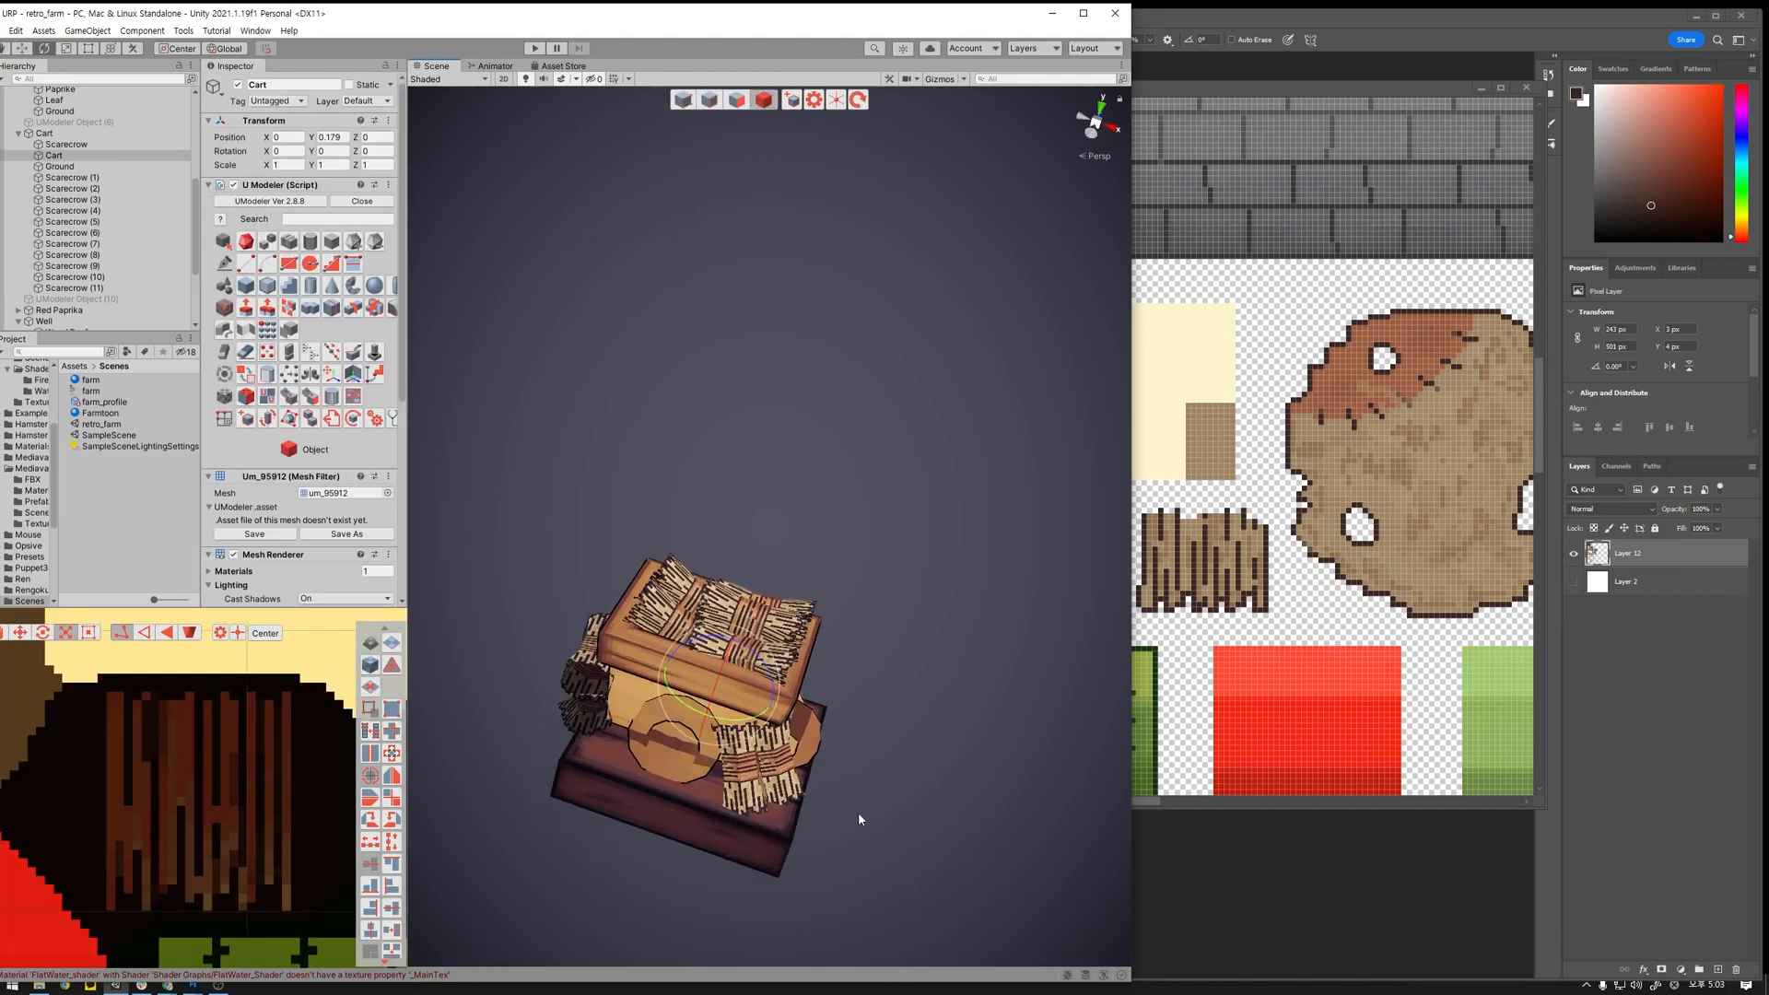
alt+drag(858, 819, 791, 687)
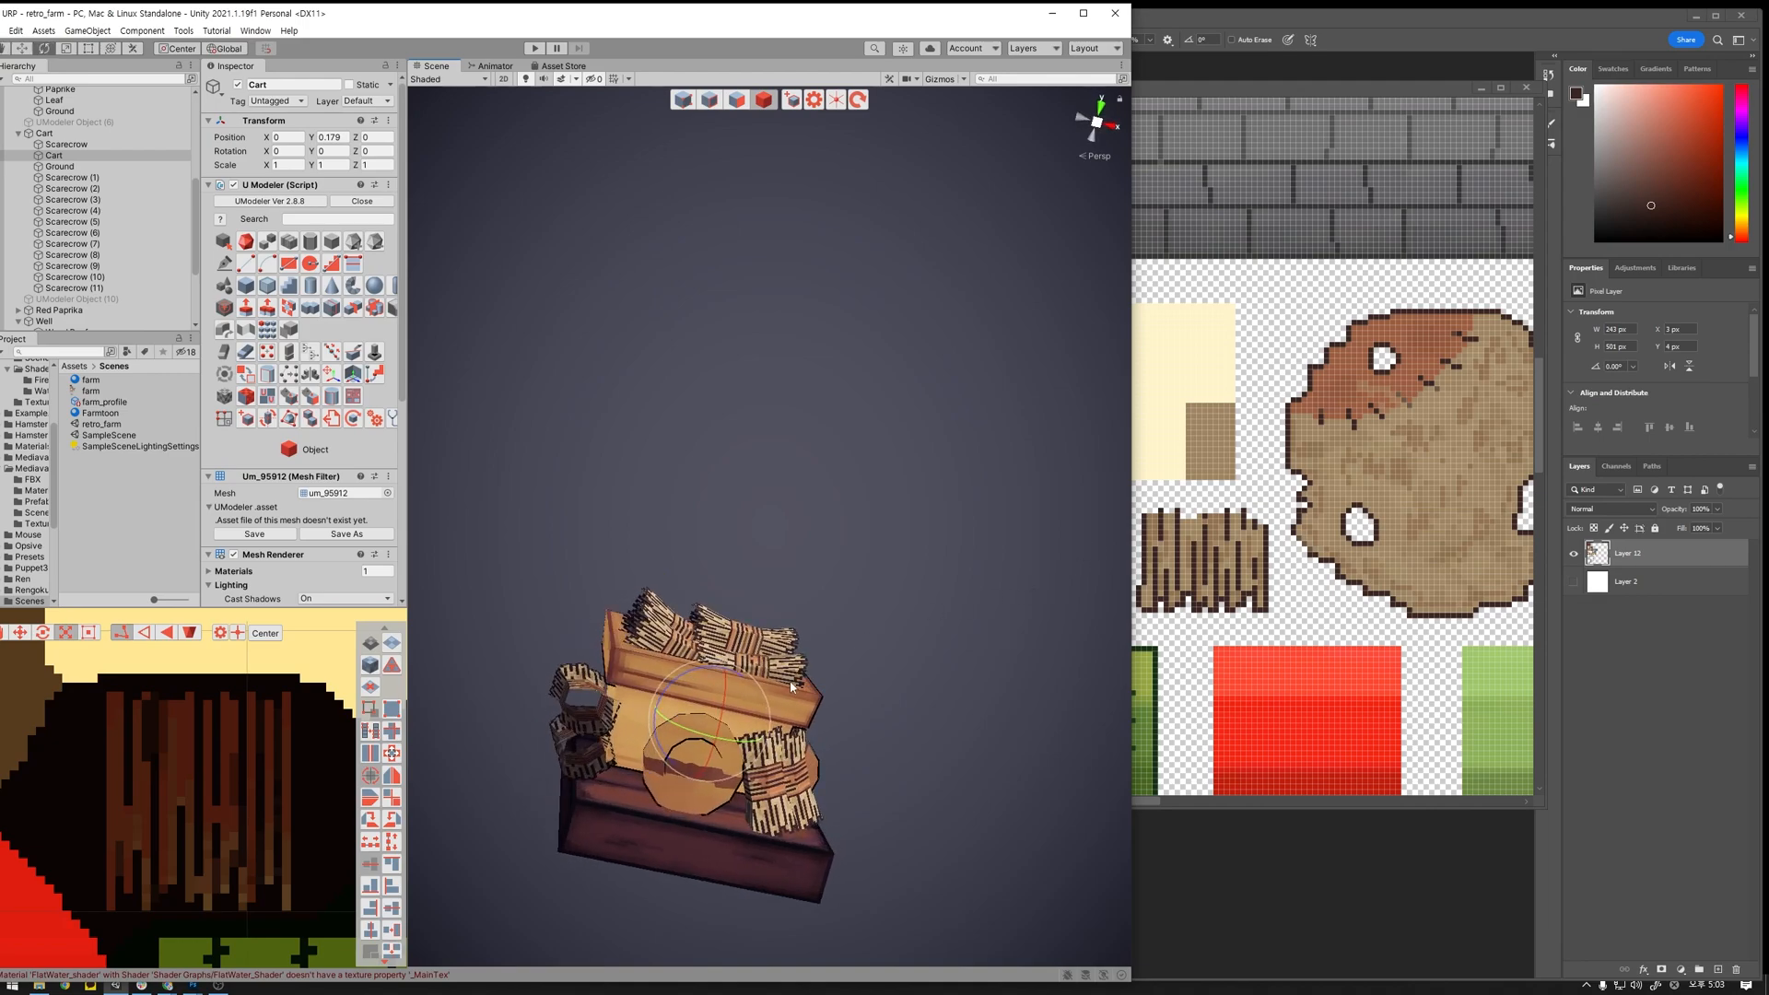
click(742, 100)
drag(465, 473, 961, 910)
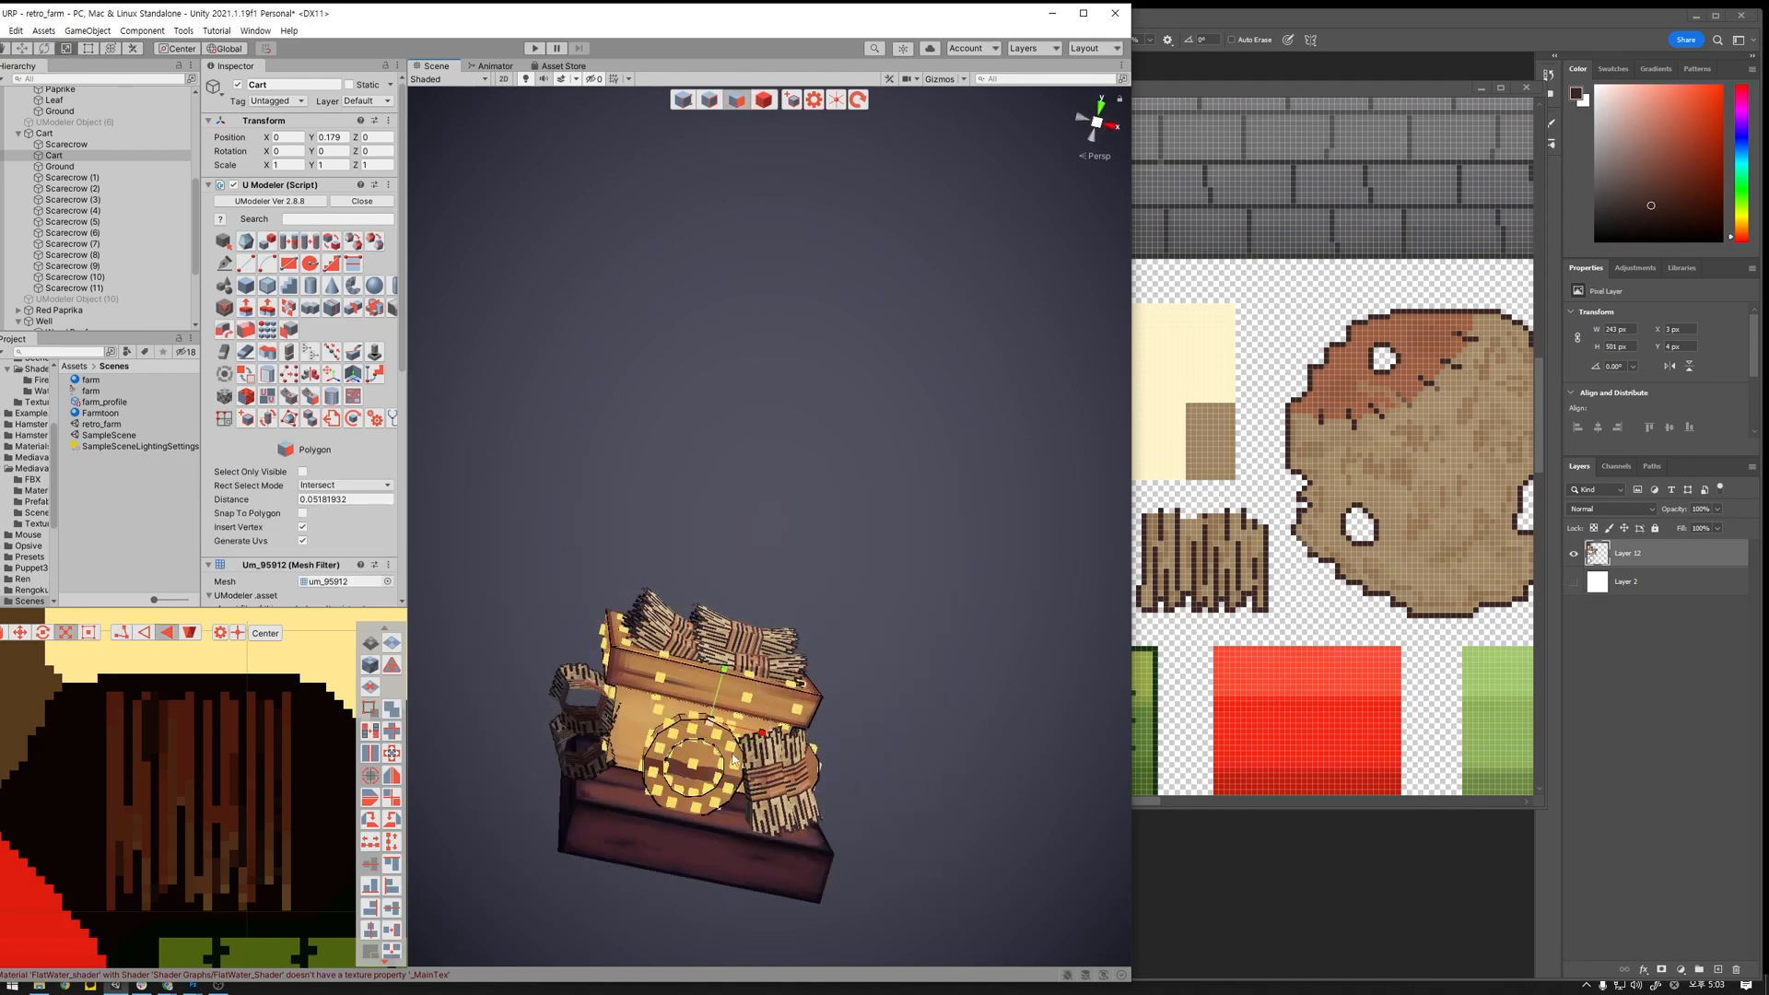
drag(710, 731, 761, 738)
alt+drag(972, 767, 885, 787)
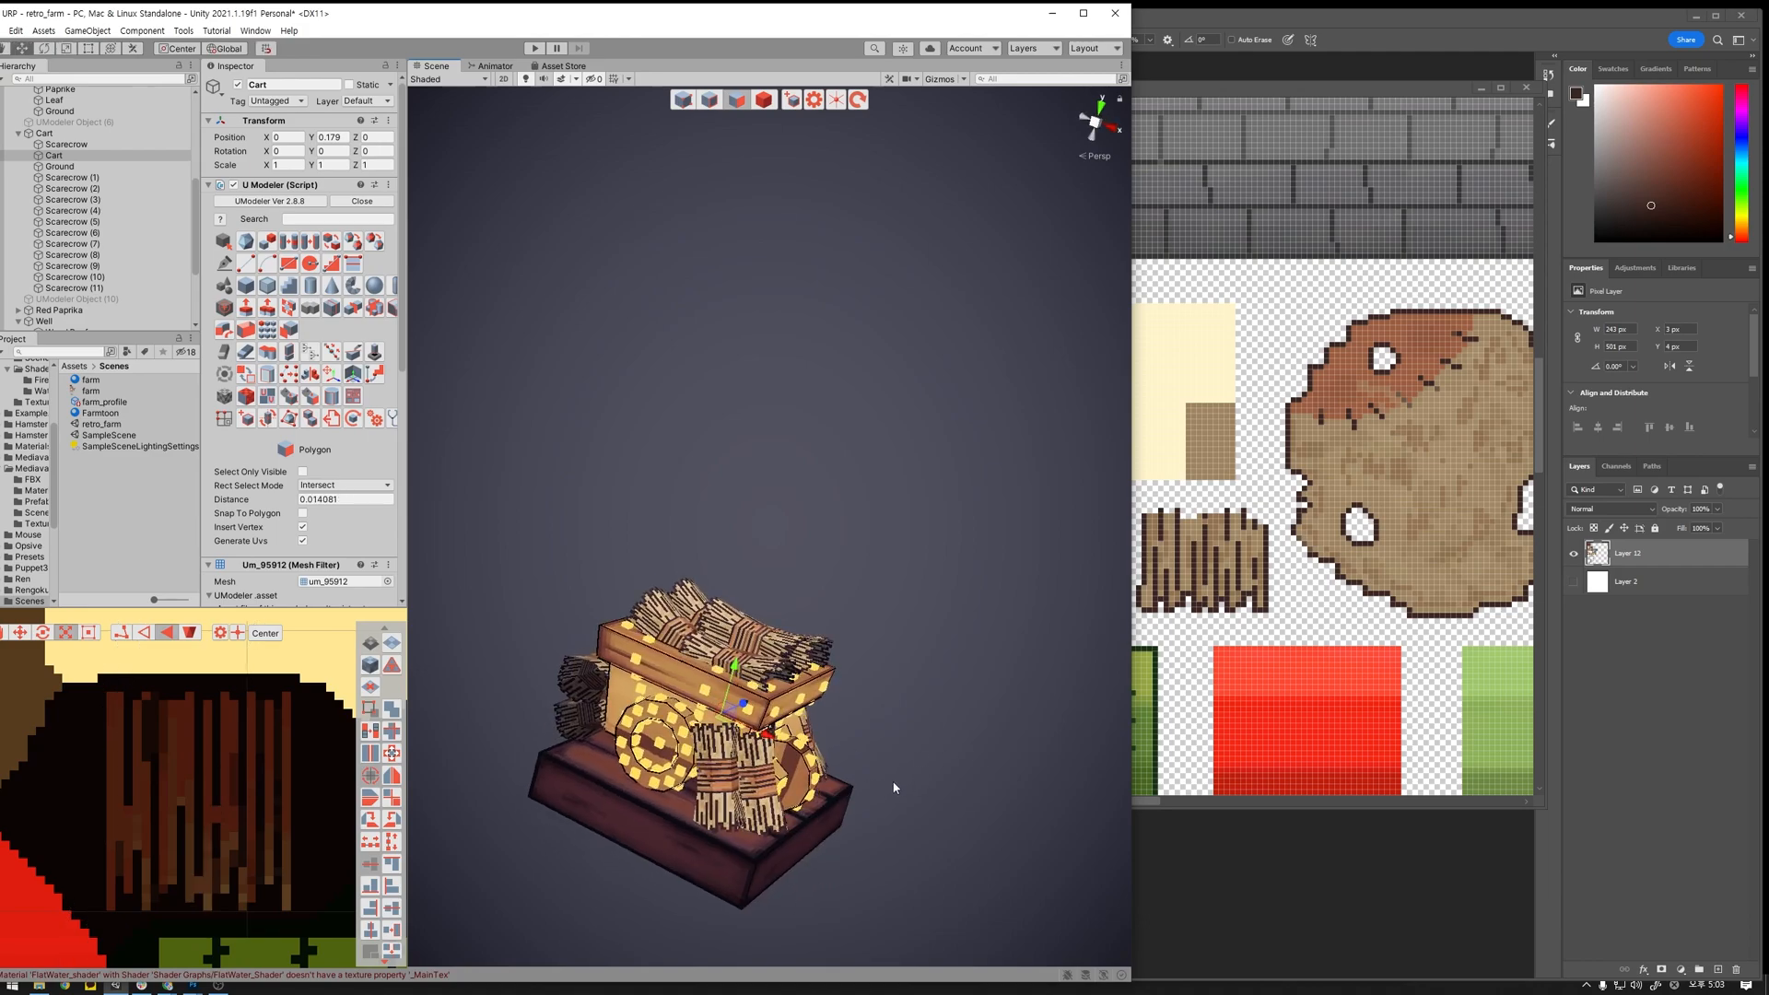
click(772, 105)
Step: Select Scarecrow (9) and Scarecrow (10) together and adjust their position against the back of the cart
alt+drag(834, 645, 758, 733)
alt+drag(871, 732, 645, 746)
click(599, 709)
shift+click(597, 750)
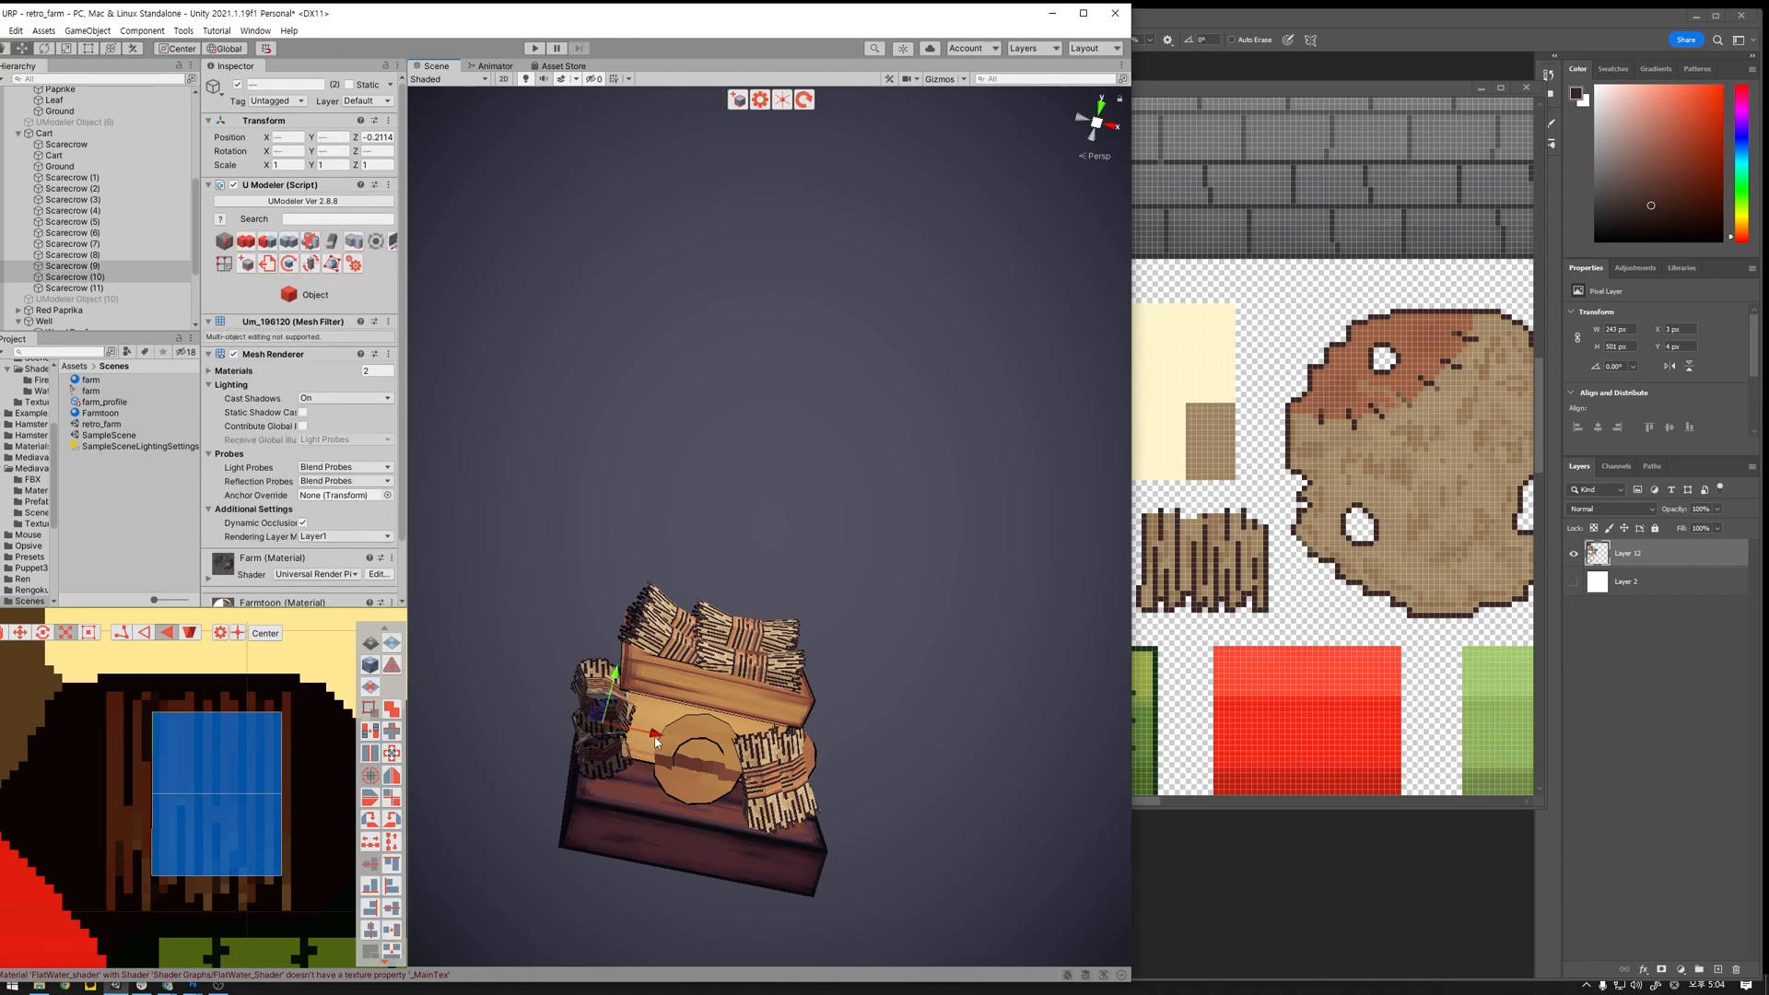
alt+drag(655, 742, 606, 781)
alt+drag(694, 701, 670, 647)
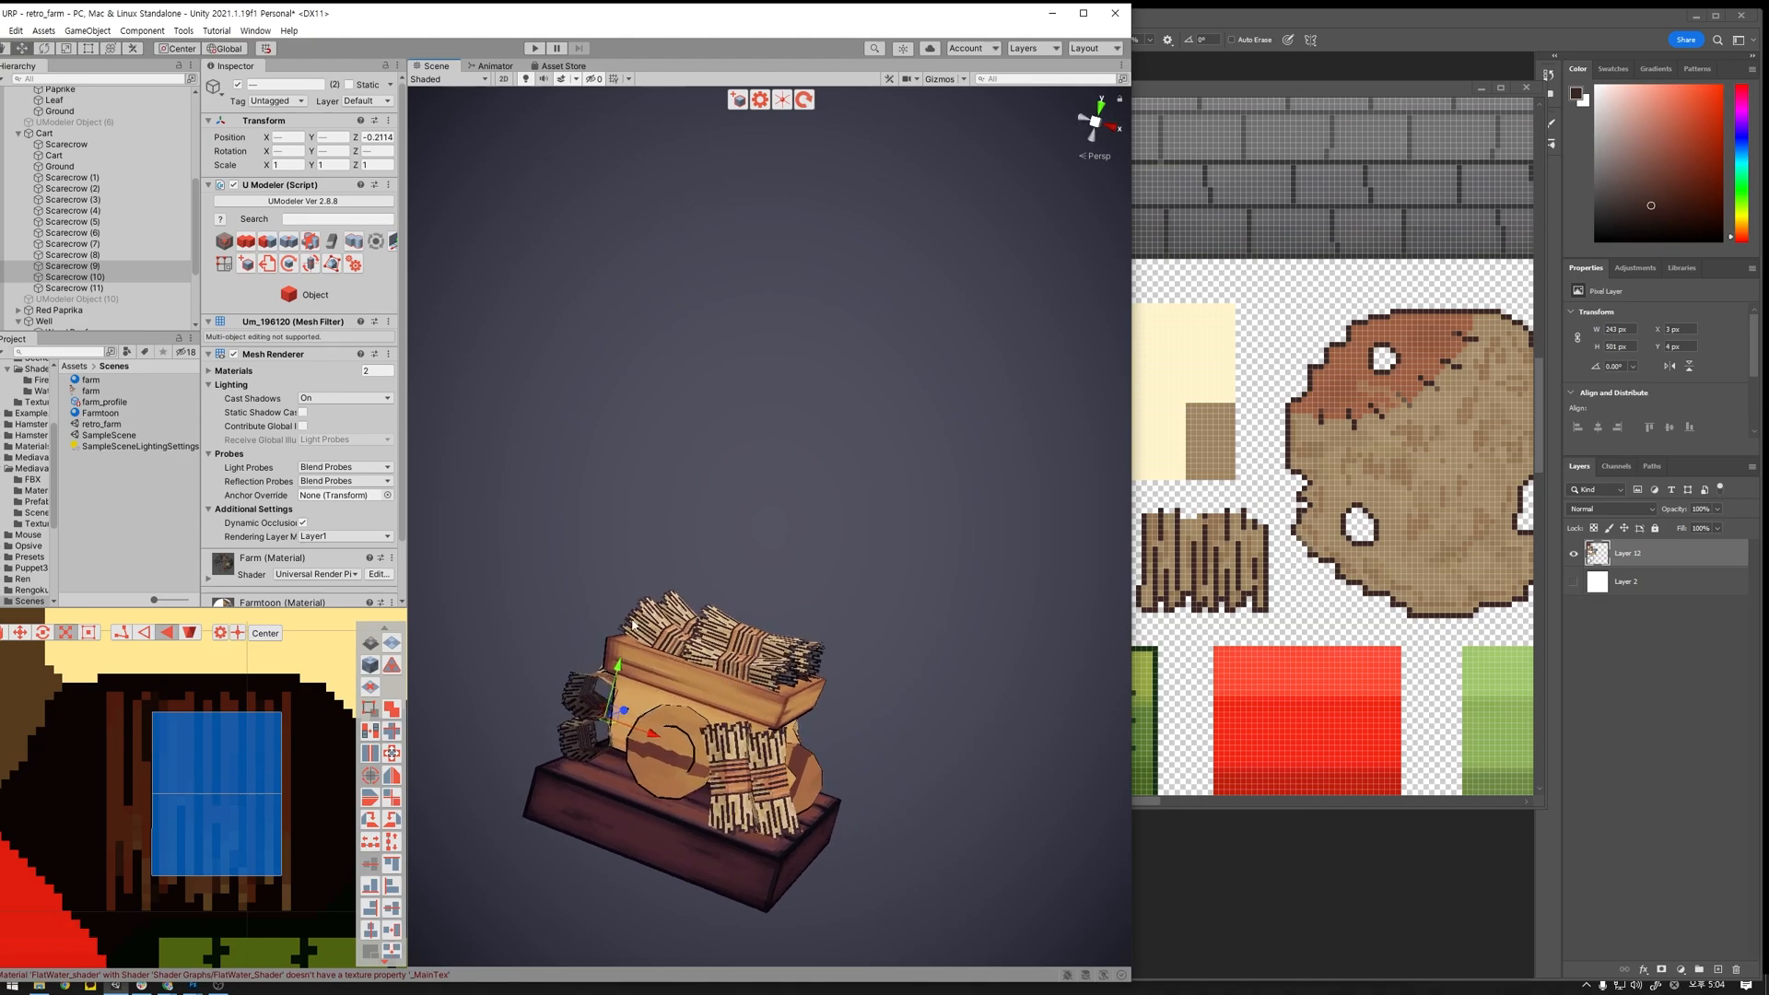
Step: Select the Cart and all the Scarecrow bundles without the Ground, nudge them together on the base, and deselect them
click(152, 288)
shift+click(119, 184)
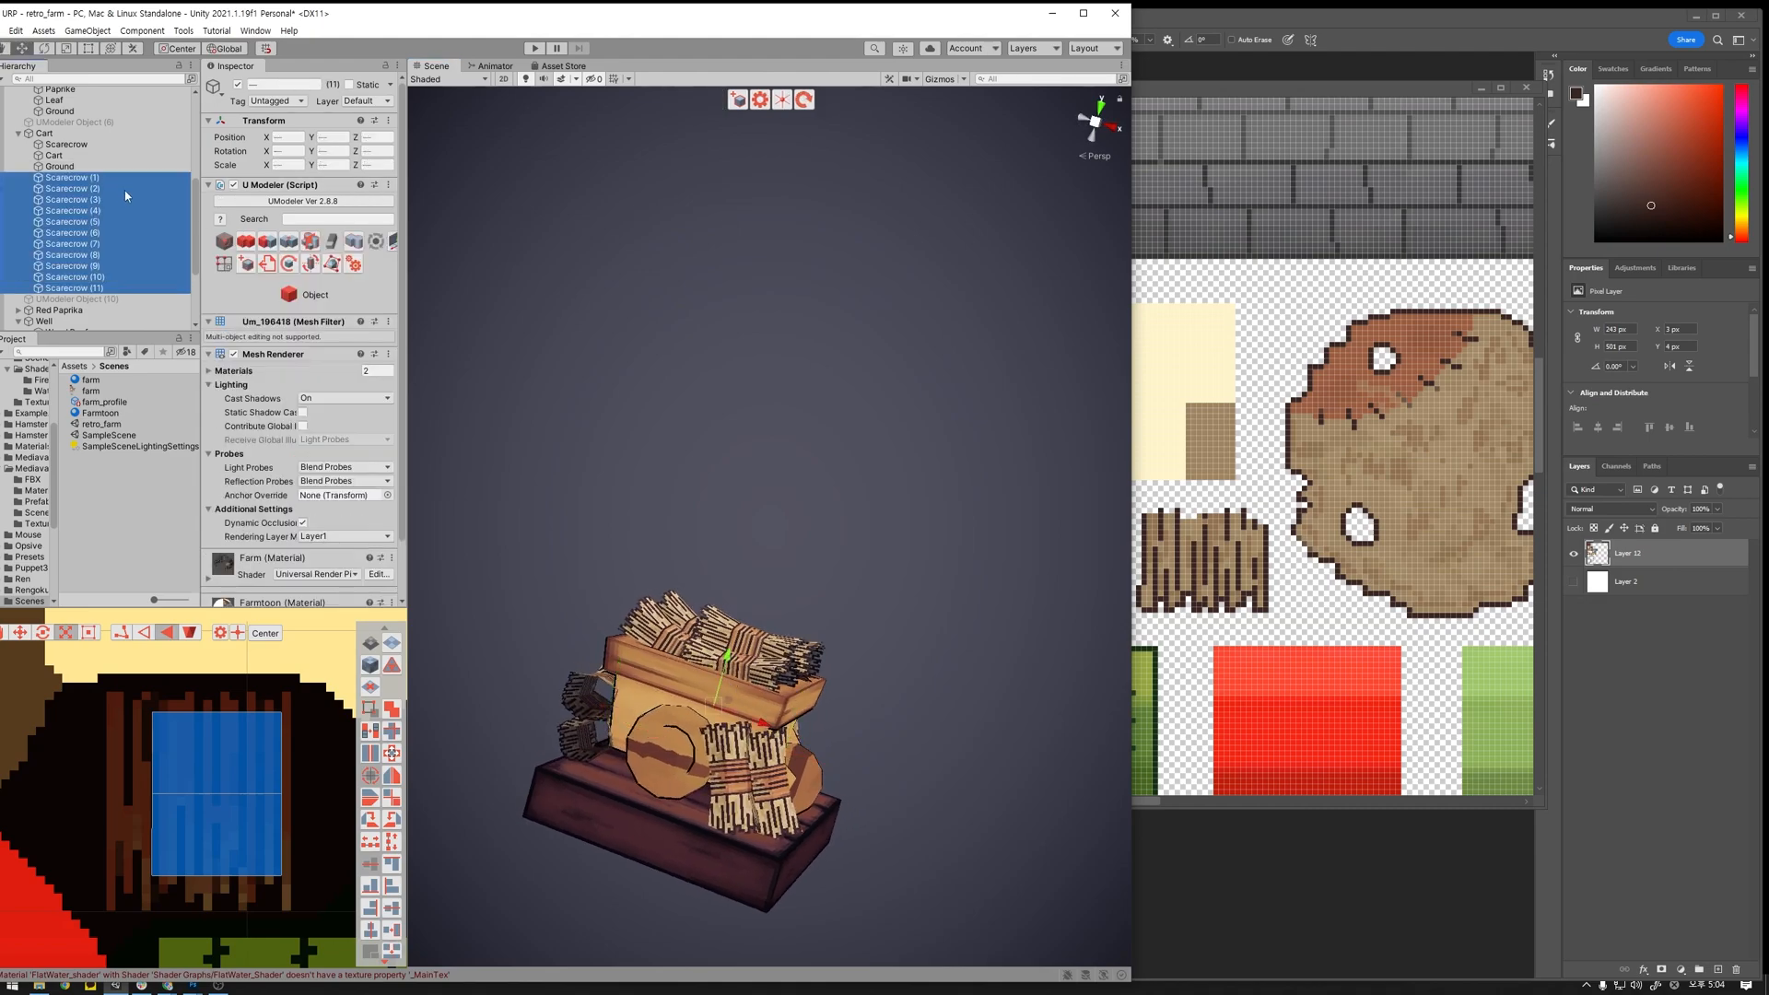
ctrl+click(125, 155)
ctrl+click(120, 147)
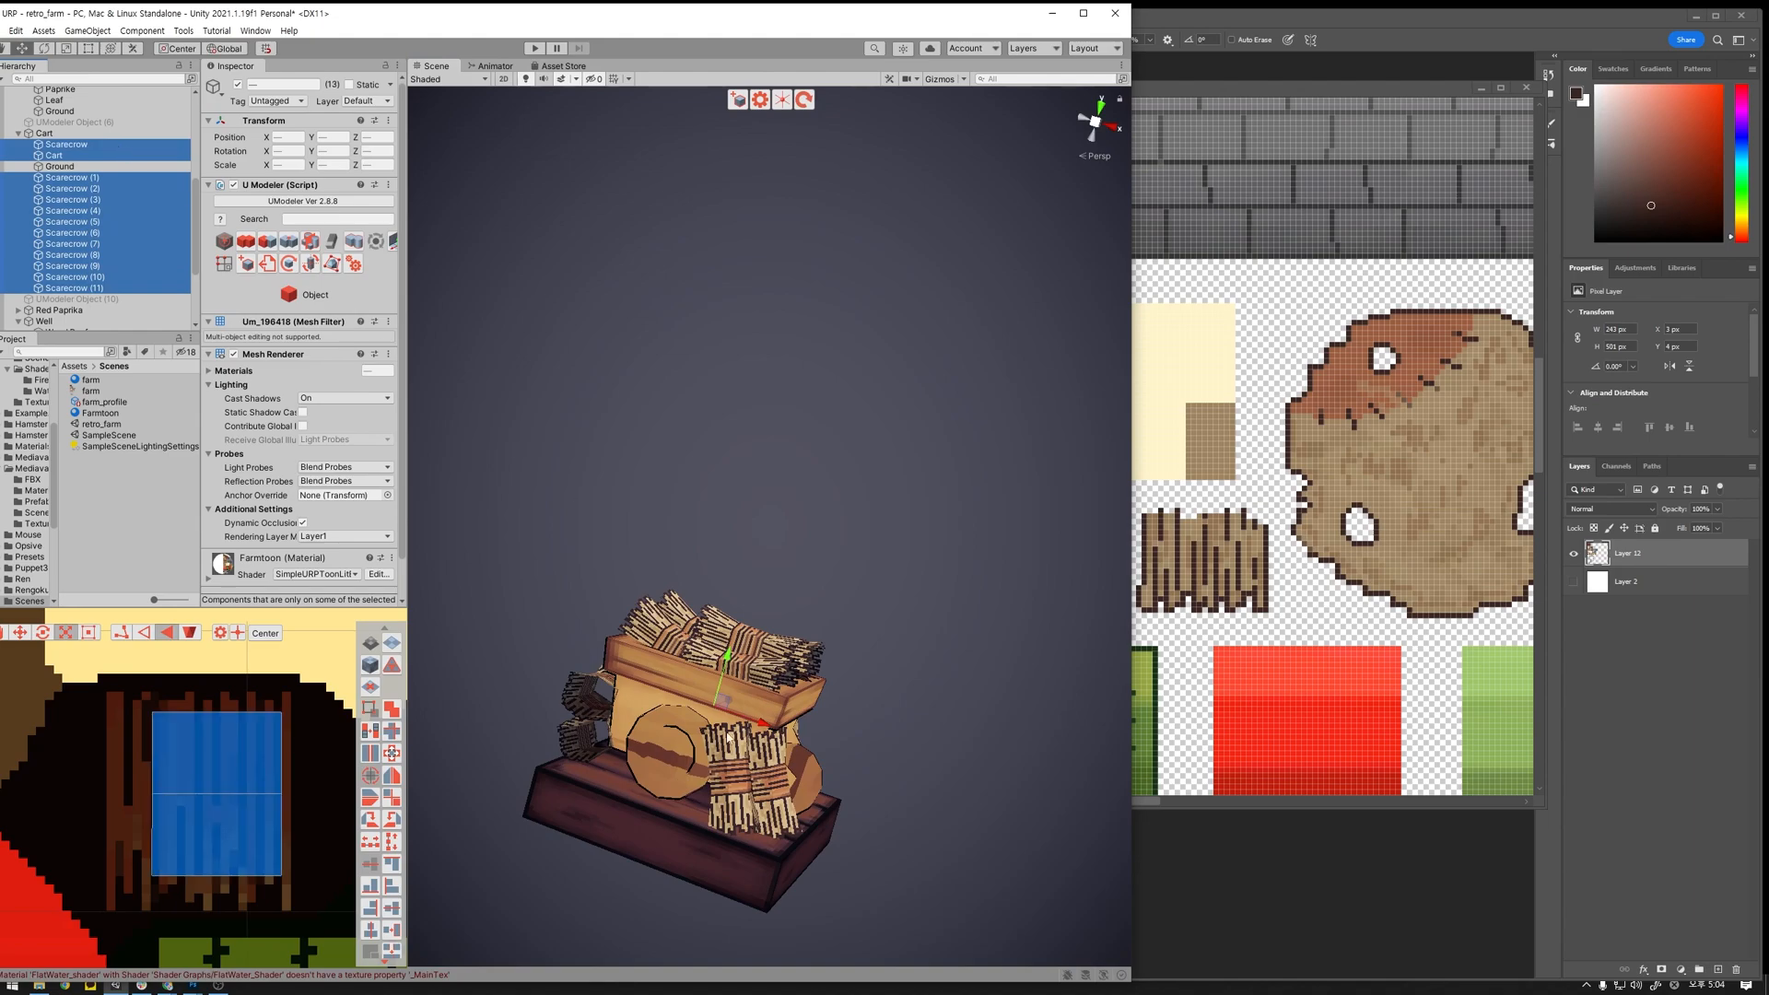
drag(763, 729, 765, 734)
alt+drag(619, 744, 888, 834)
click(883, 850)
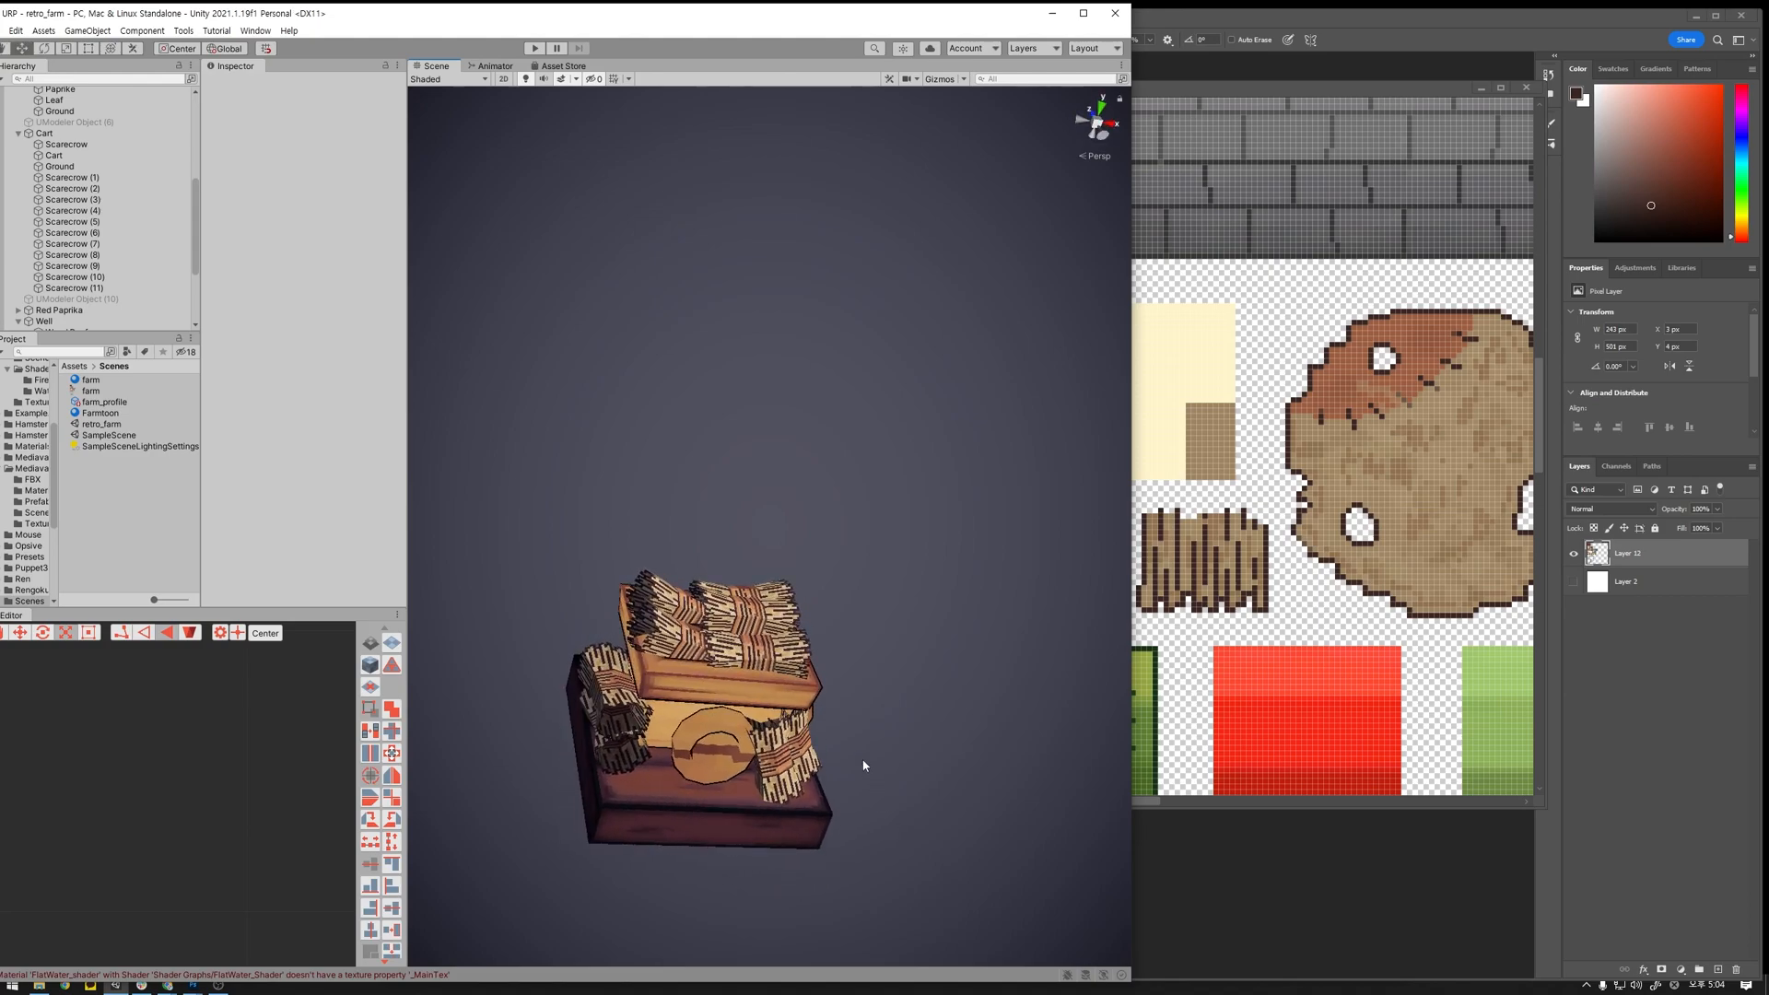